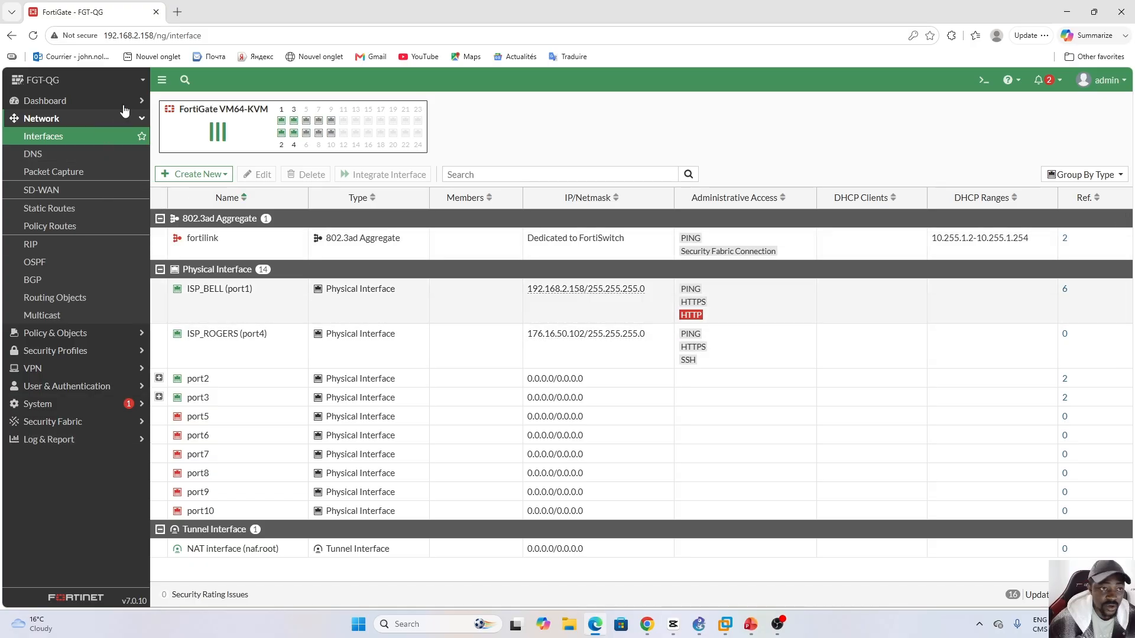
# Review the ISP_BELL (port1) and ISP_ROGERS (port4) interfaces and the VLANs under port2 and port3.
pyautogui.click(238, 308)
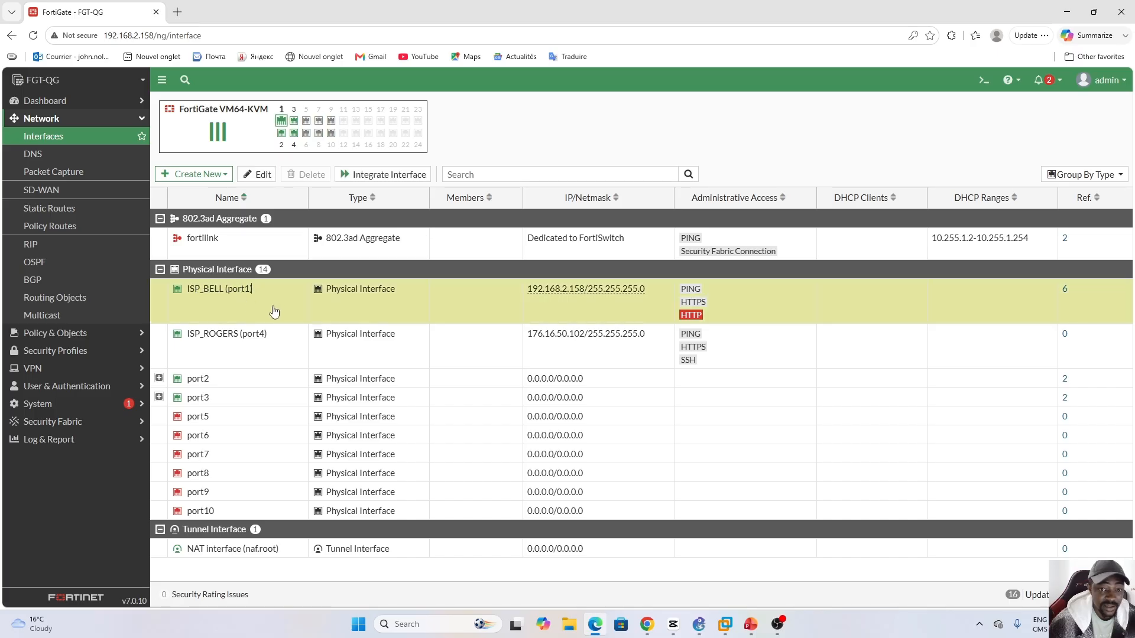
pyautogui.click(225, 350)
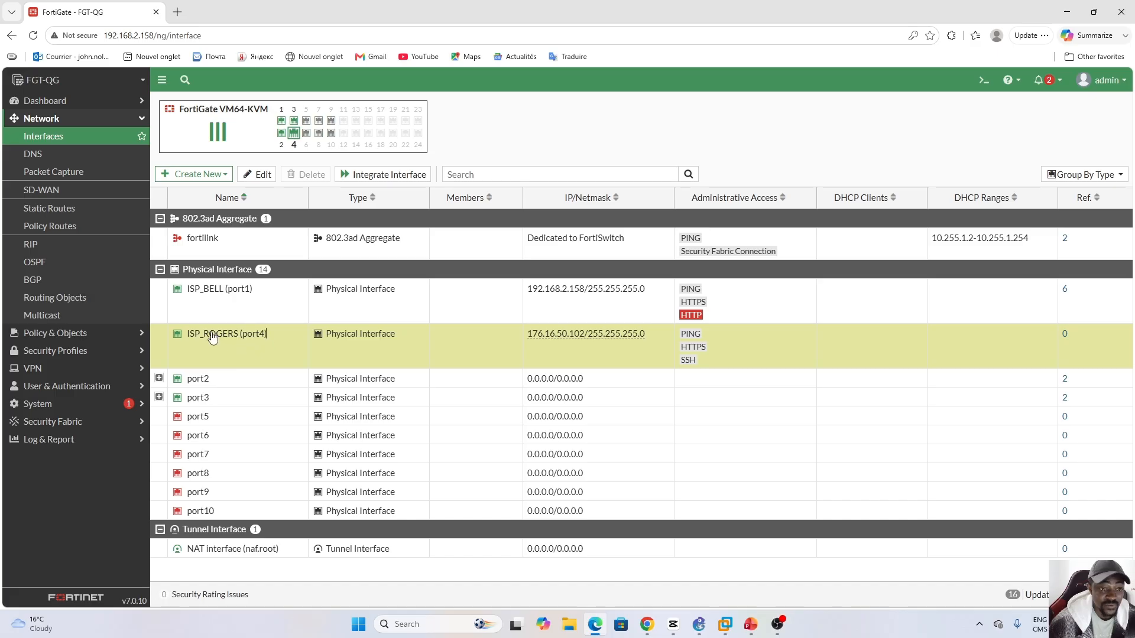
pyautogui.rightClick(214, 343)
pyautogui.click(196, 346)
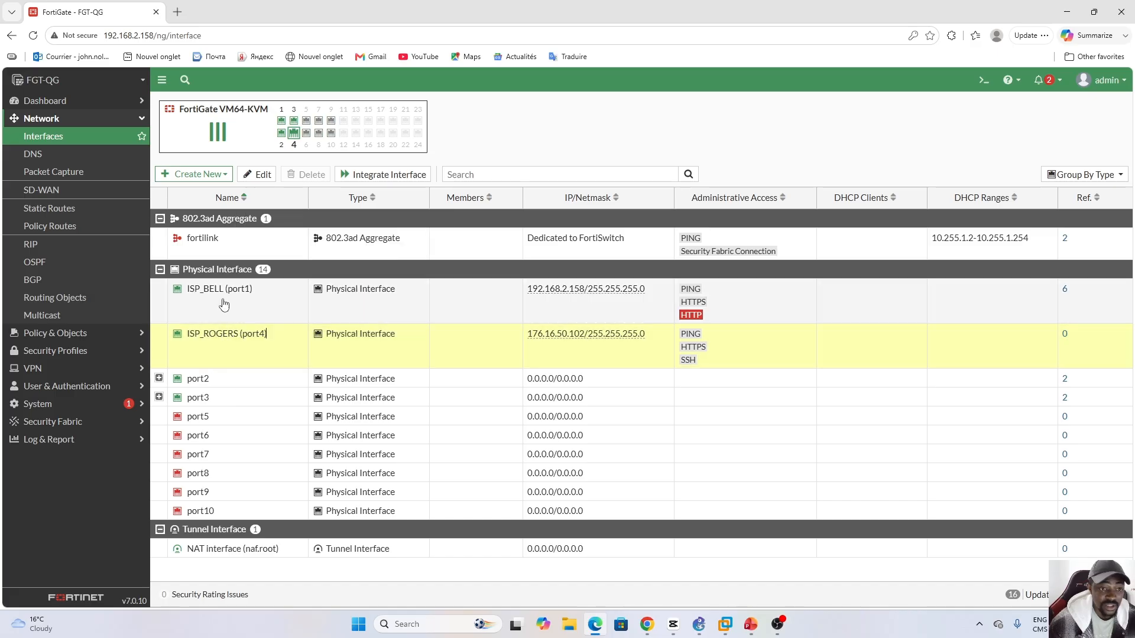
pyautogui.click(159, 379)
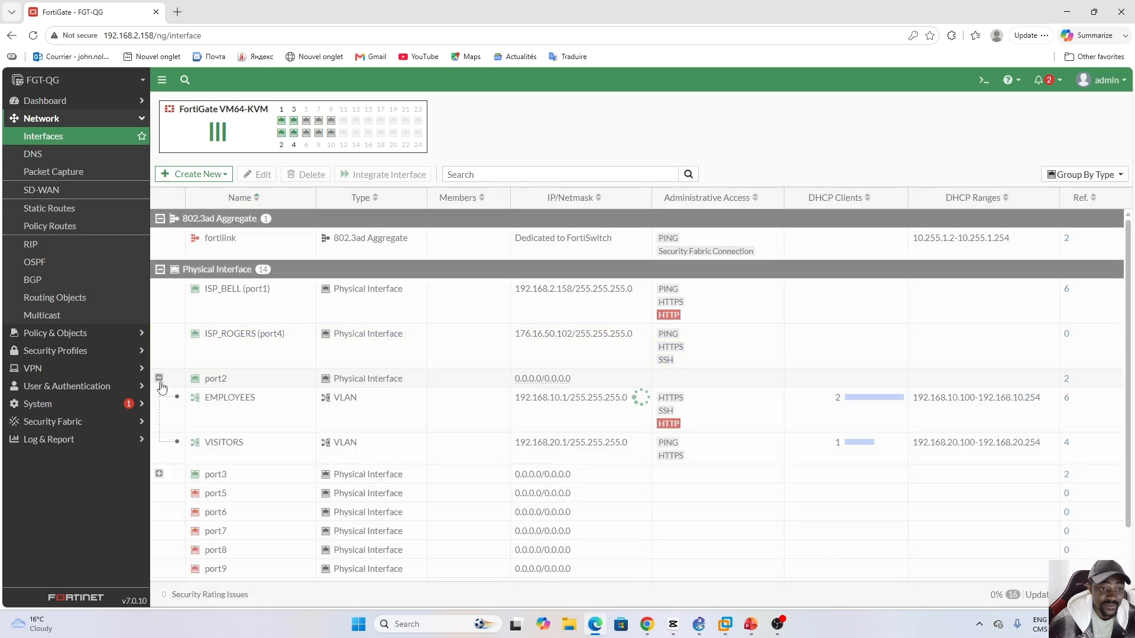
pyautogui.click(159, 475)
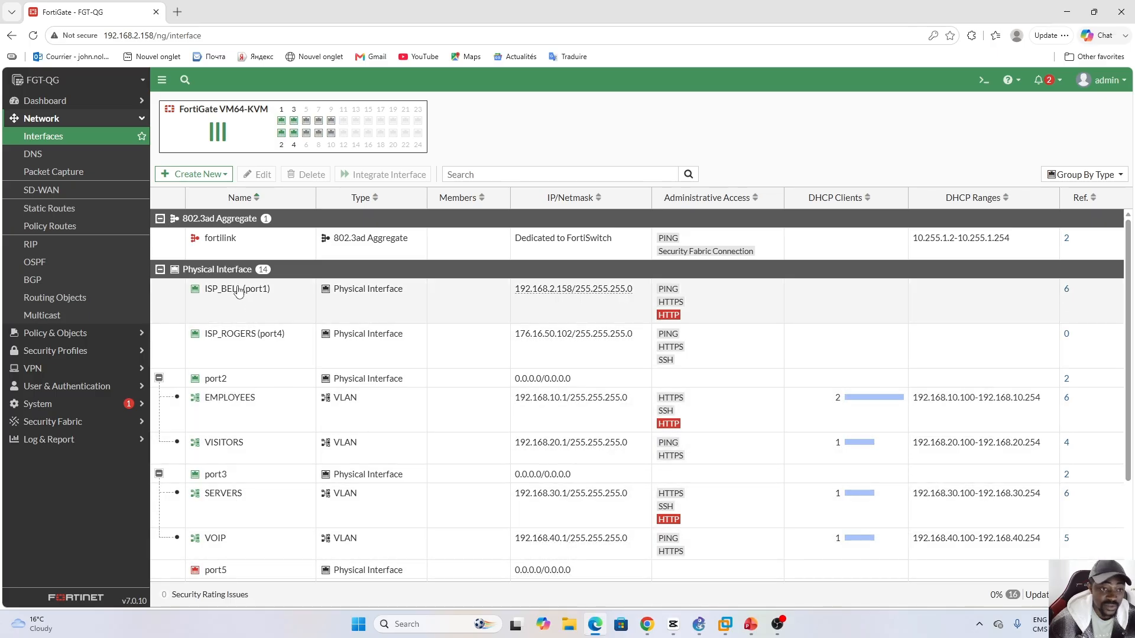
pyautogui.click(273, 310)
pyautogui.click(271, 353)
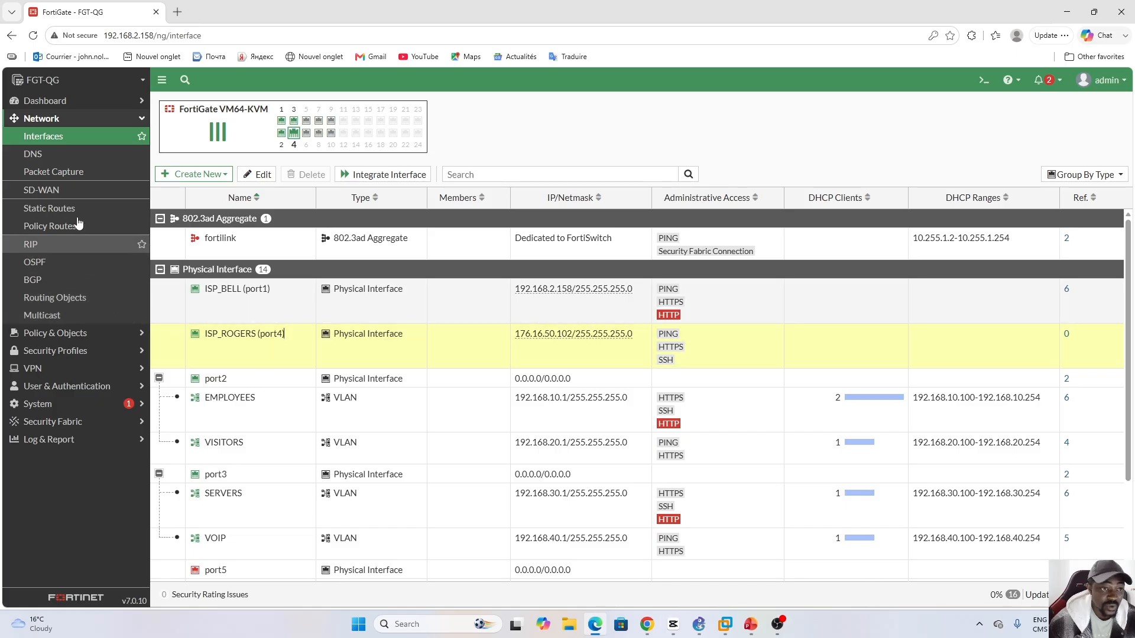
pyautogui.click(62, 138)
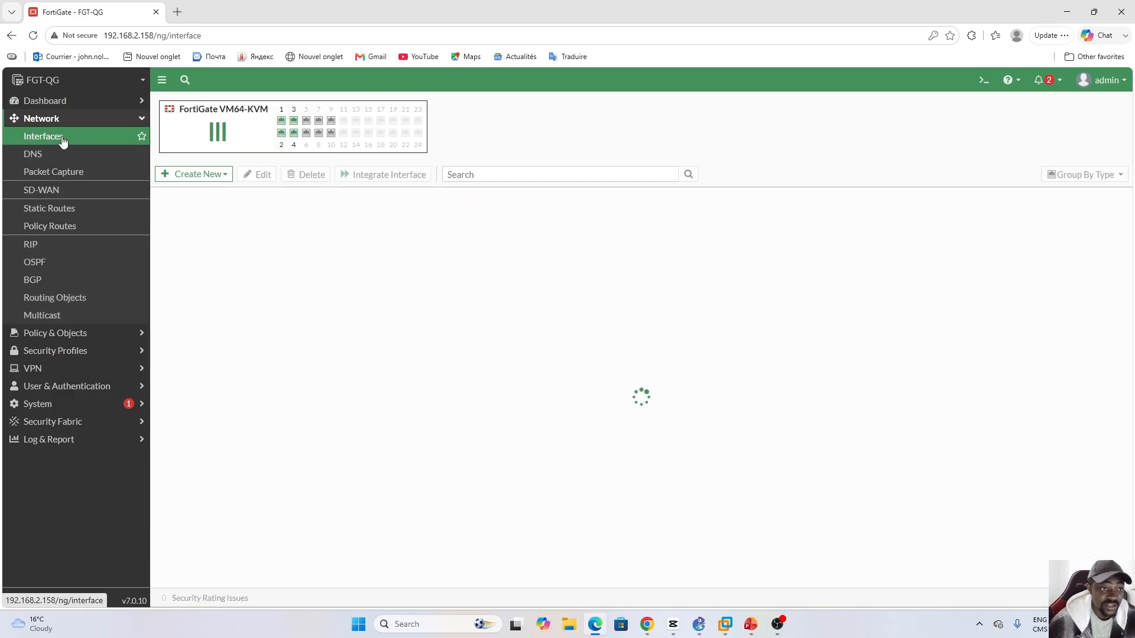
# Examine the SD-WAN zones, SD-WAN rules and SD-WAN probes, including the virtual-wan-link zone.
pyautogui.click(37, 190)
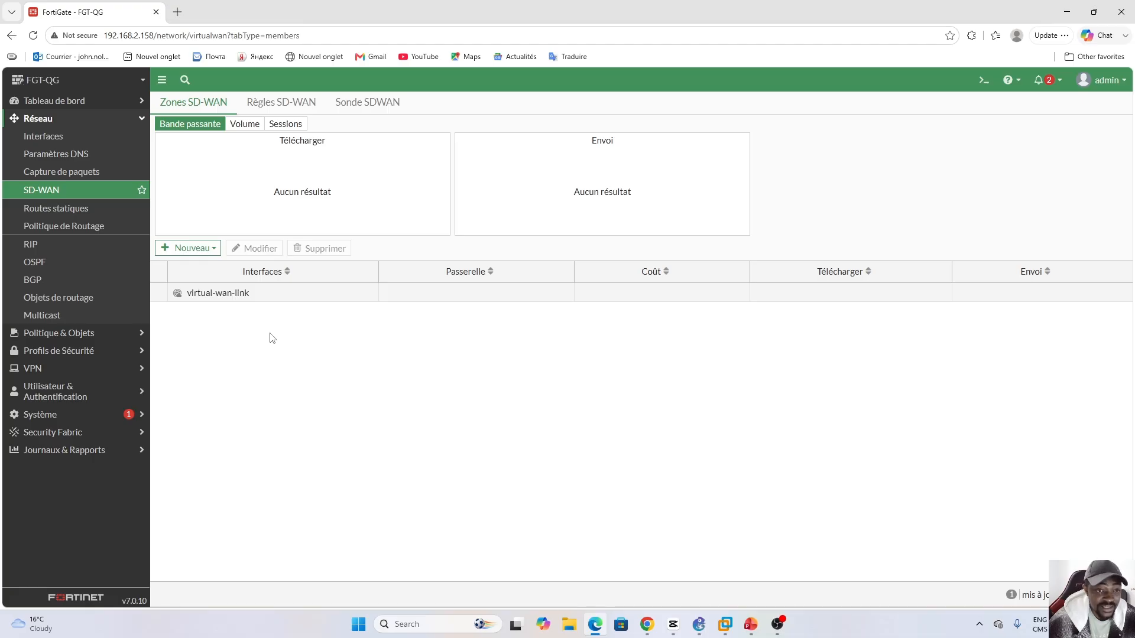
pyautogui.click(269, 102)
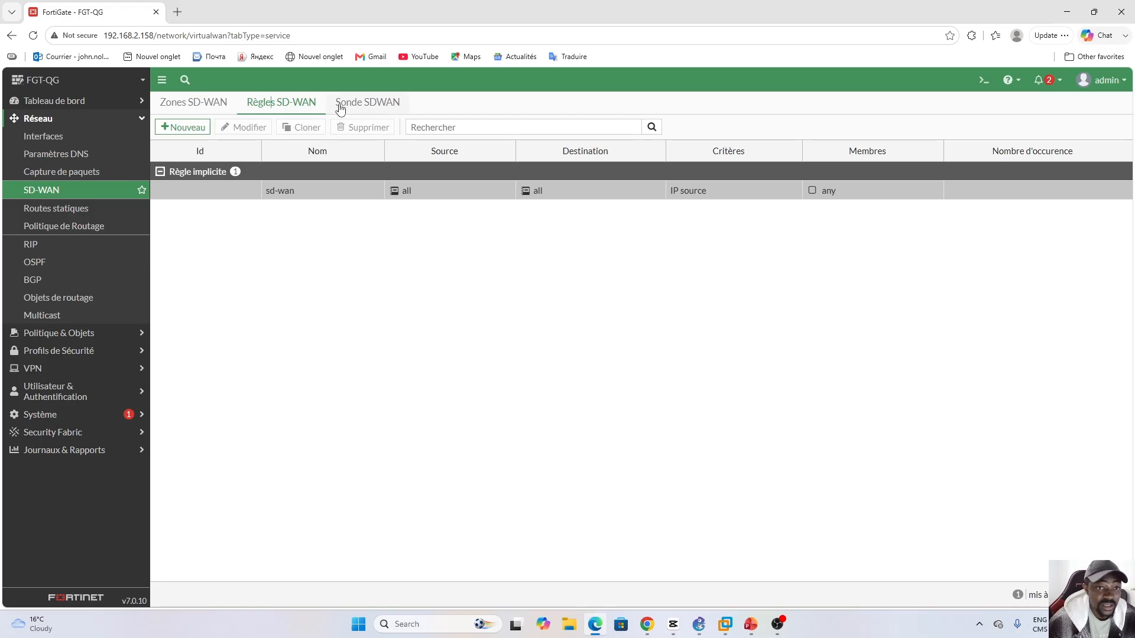
pyautogui.moveTo(353, 104); pyautogui.dragTo(359, 104)
pyautogui.click(338, 205)
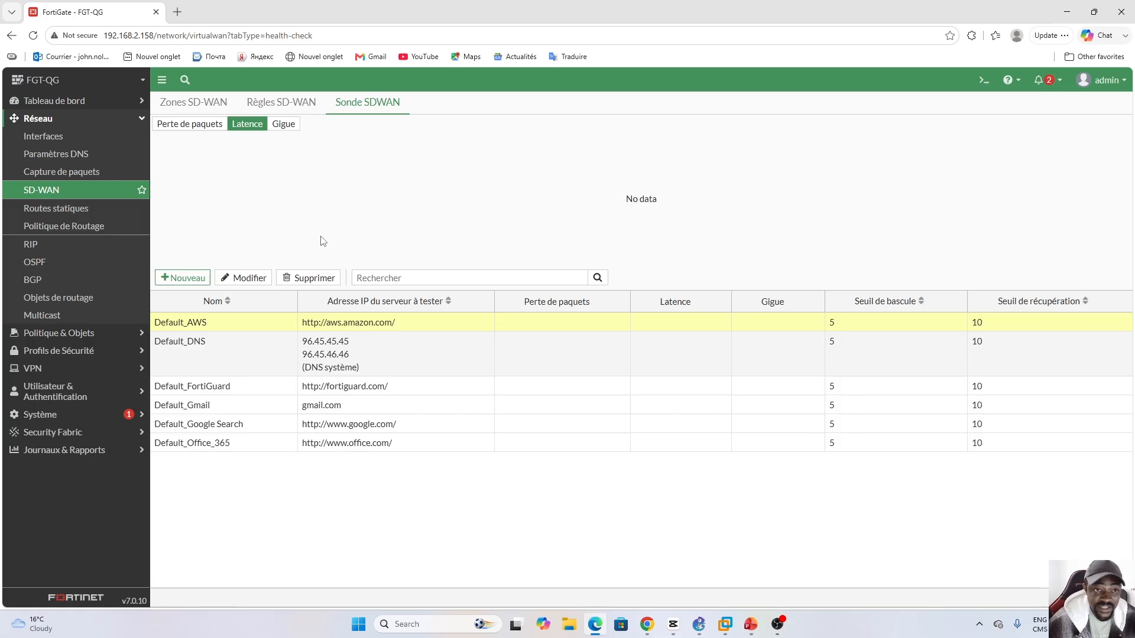
pyautogui.click(179, 103)
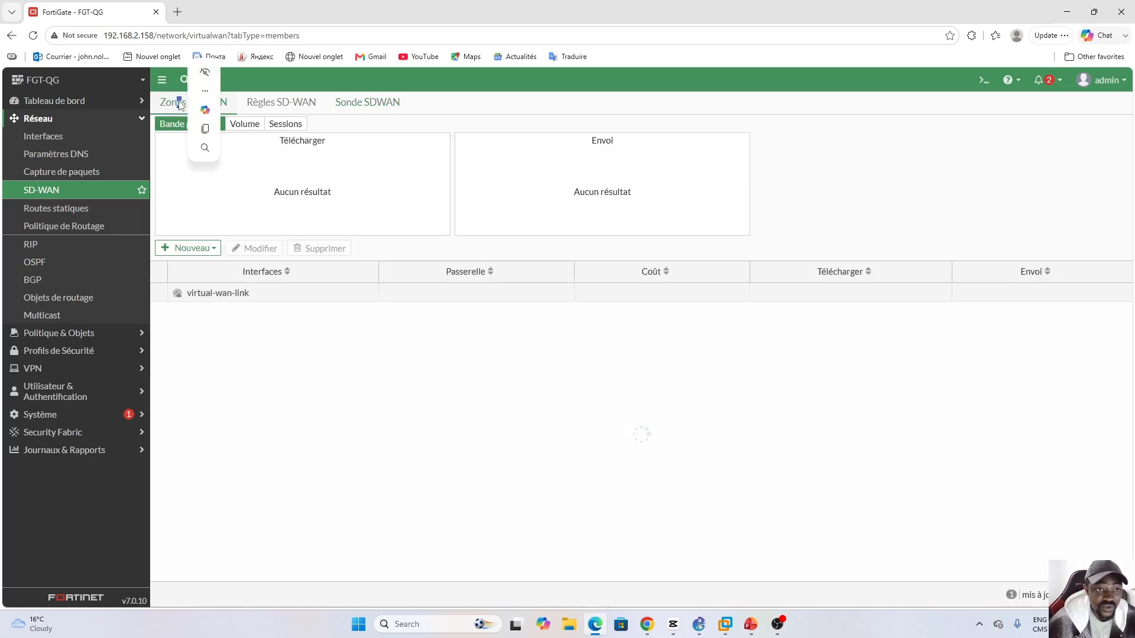
pyautogui.click(180, 193)
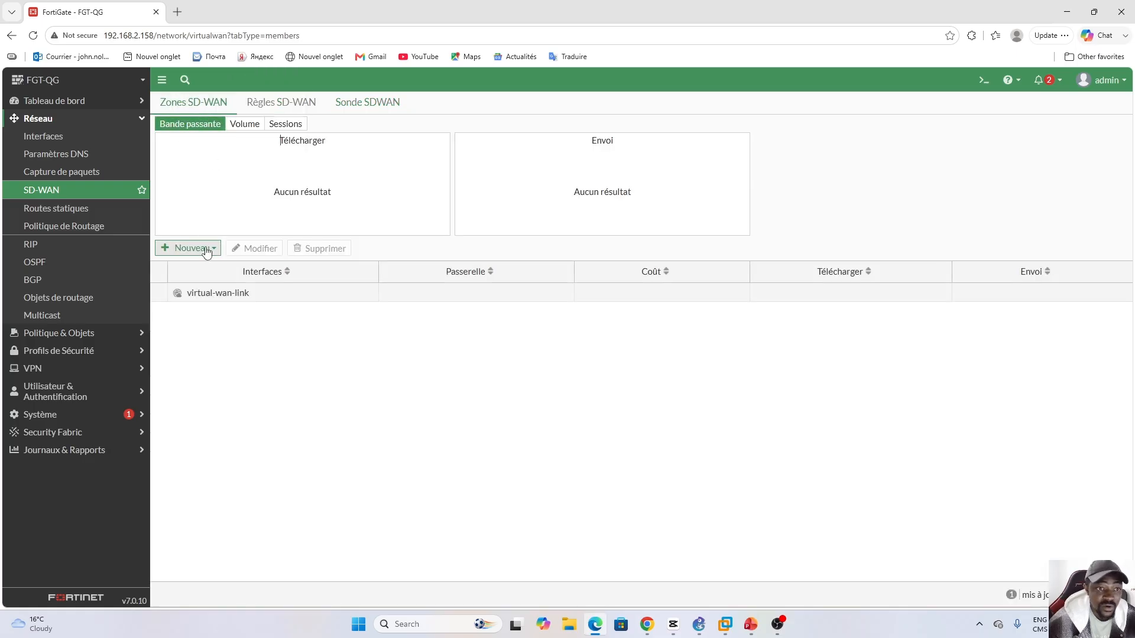
pyautogui.click(279, 300)
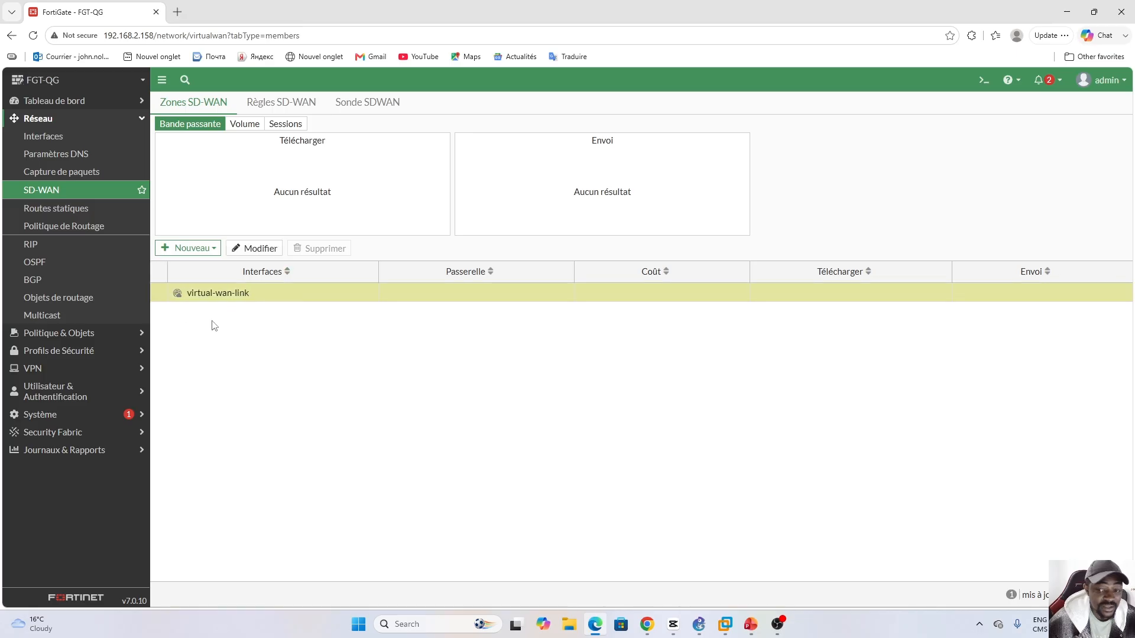
pyautogui.click(191, 248)
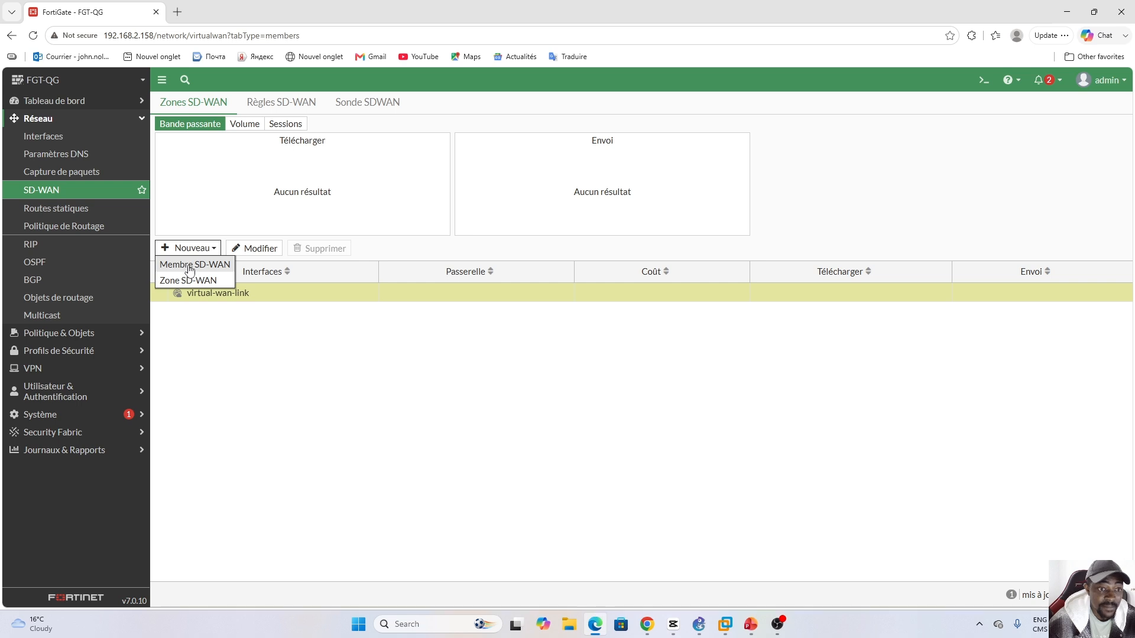
pyautogui.click(190, 267)
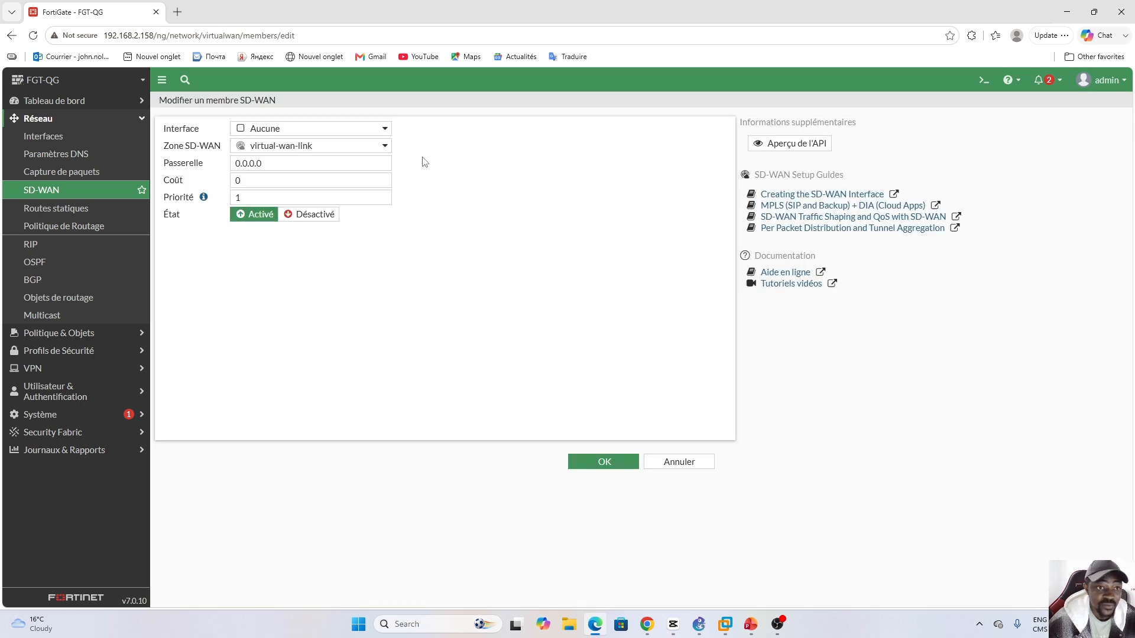
pyautogui.click(385, 129)
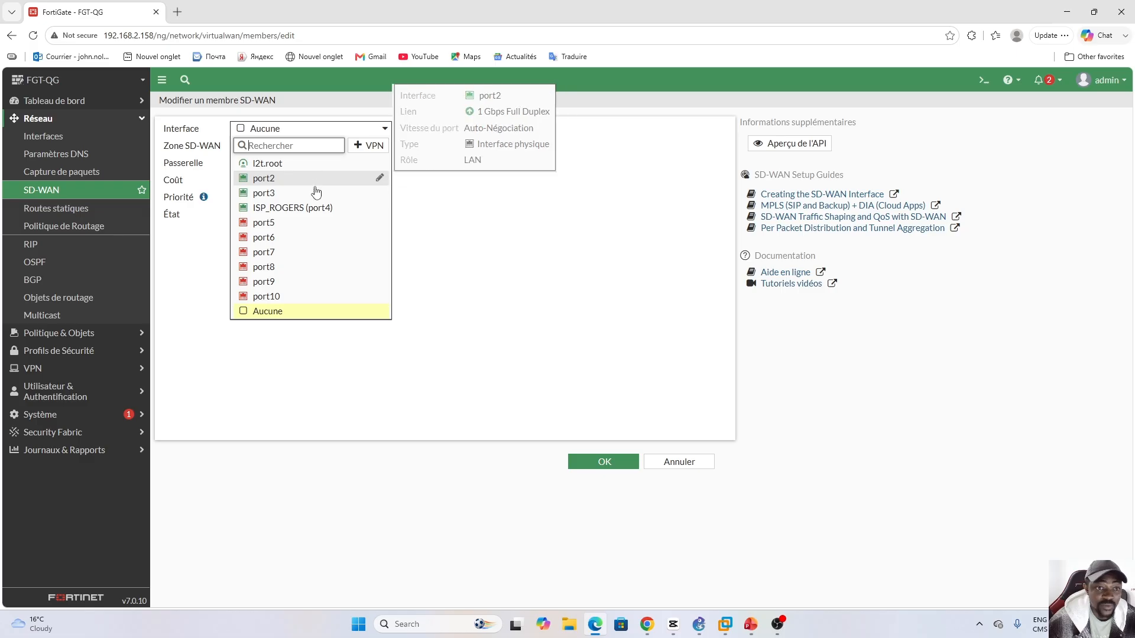
pyautogui.click(301, 211)
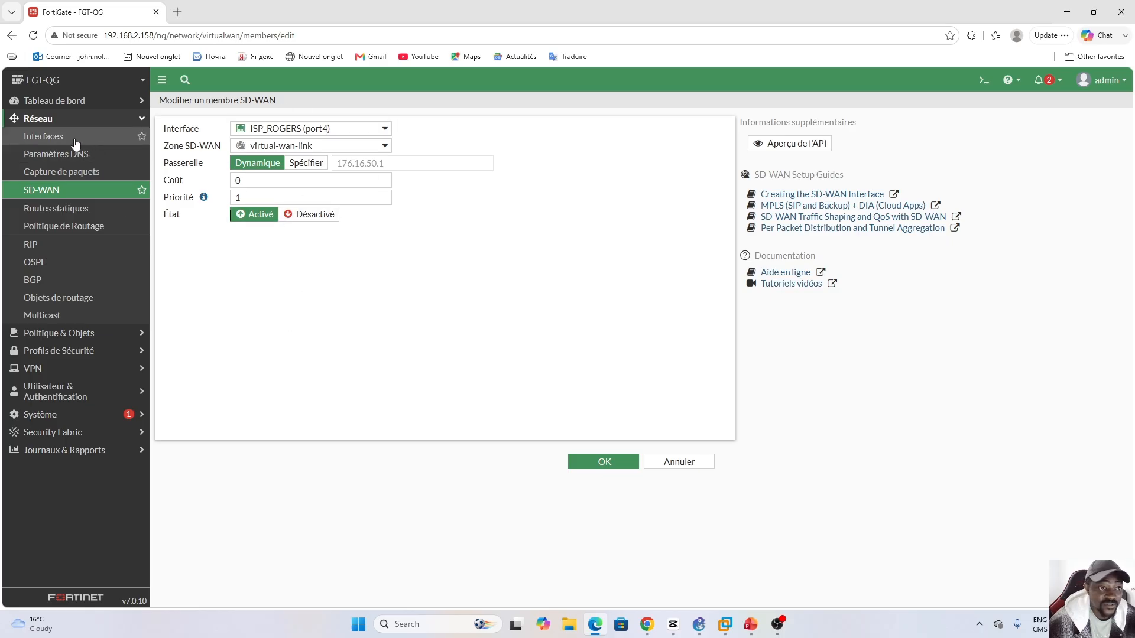
# Check the ISP_BELL (port1) and ISP_ROGERS (port4) entries and their reference counts in the interface list.
pyautogui.click(56, 138)
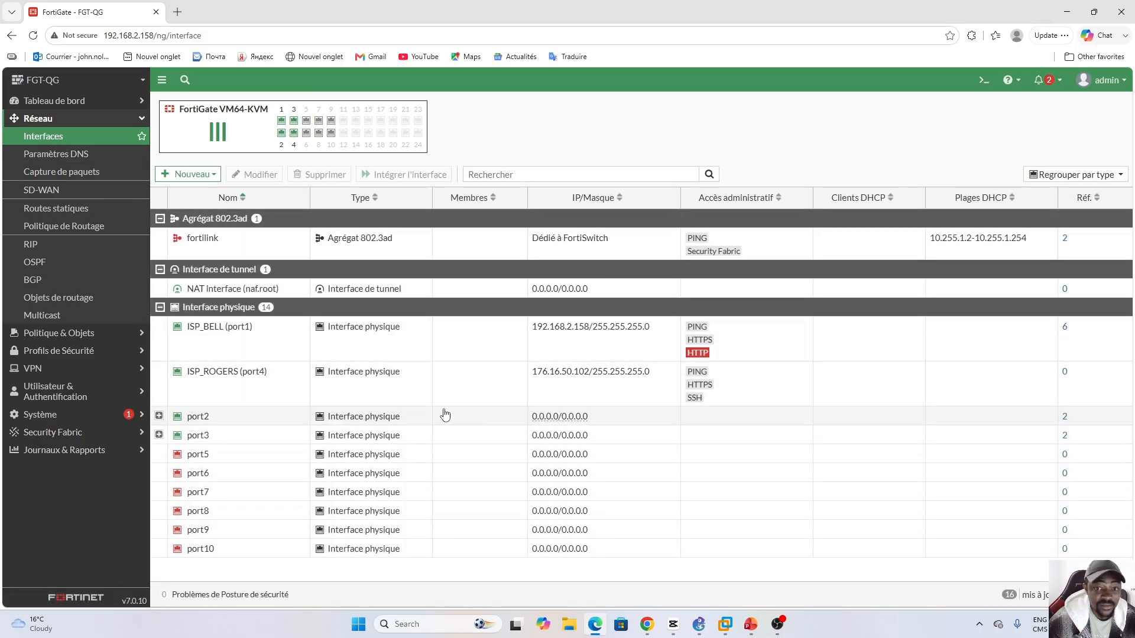
pyautogui.click(273, 354)
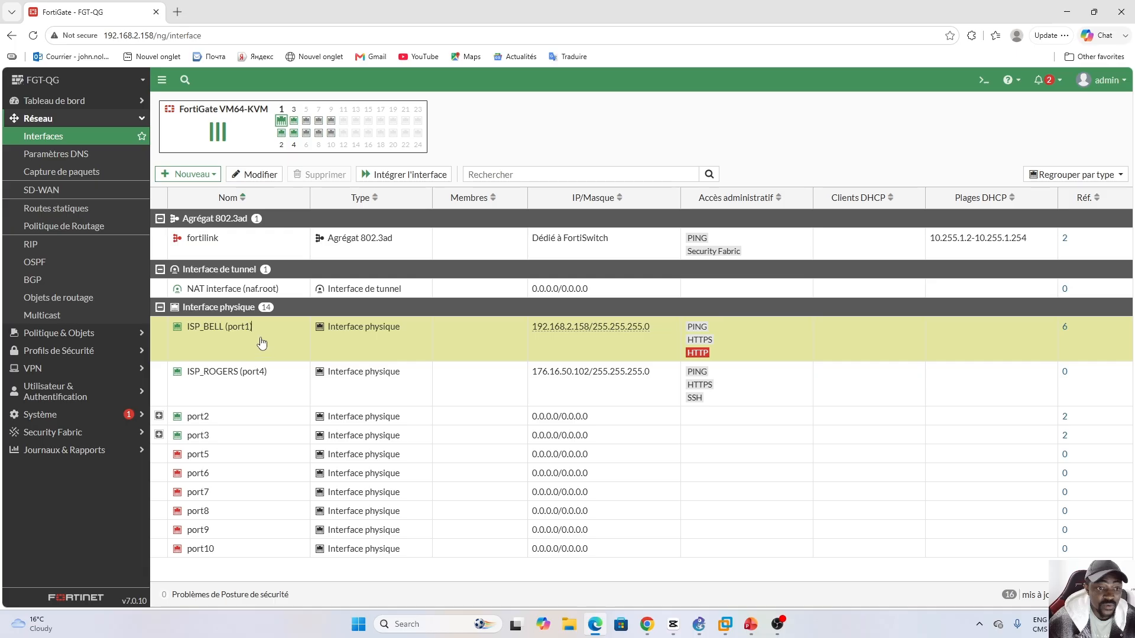
pyautogui.click(249, 392)
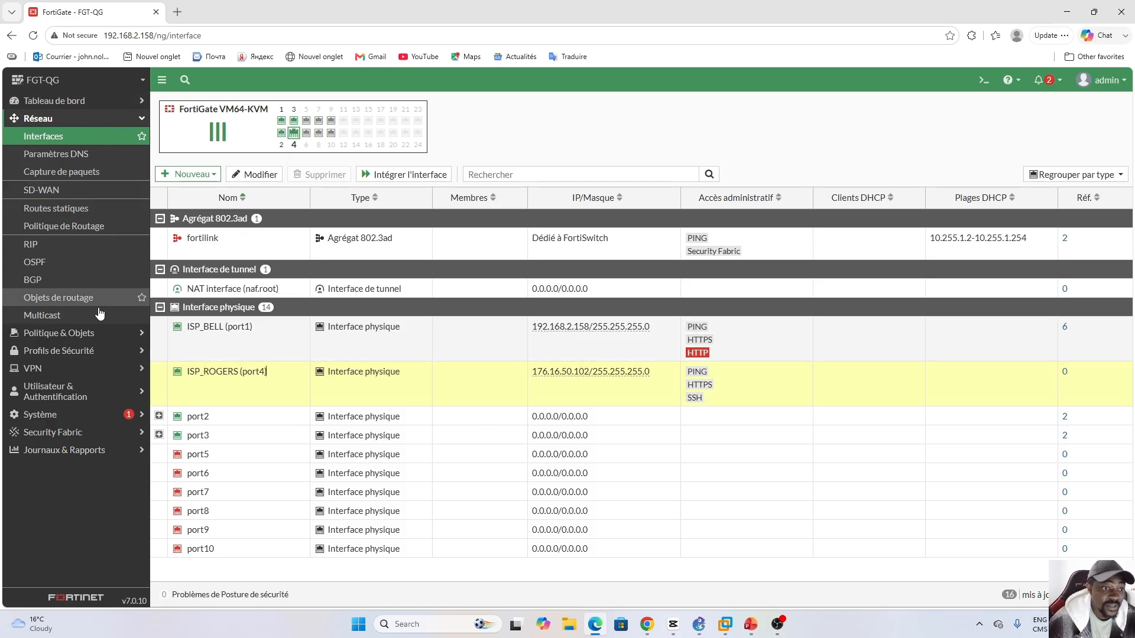
# Delete the EMPLOYEES_To_INTERNET firewall policy that goes from EMPLOYEES to ISP_BELL (port1).
pyautogui.click(91, 334)
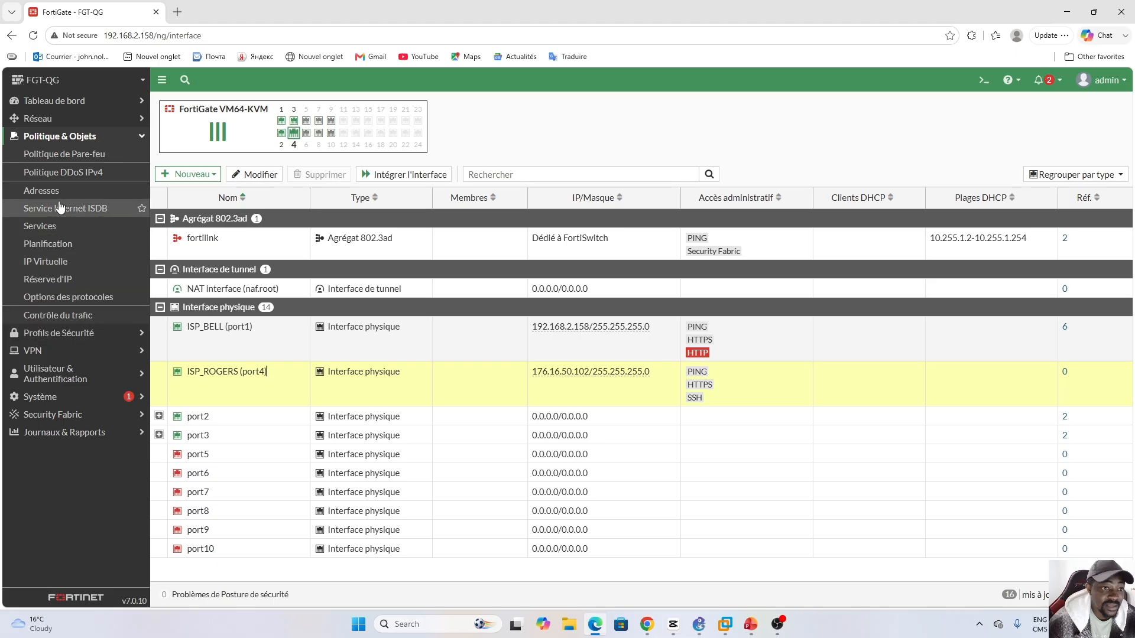
pyautogui.click(59, 157)
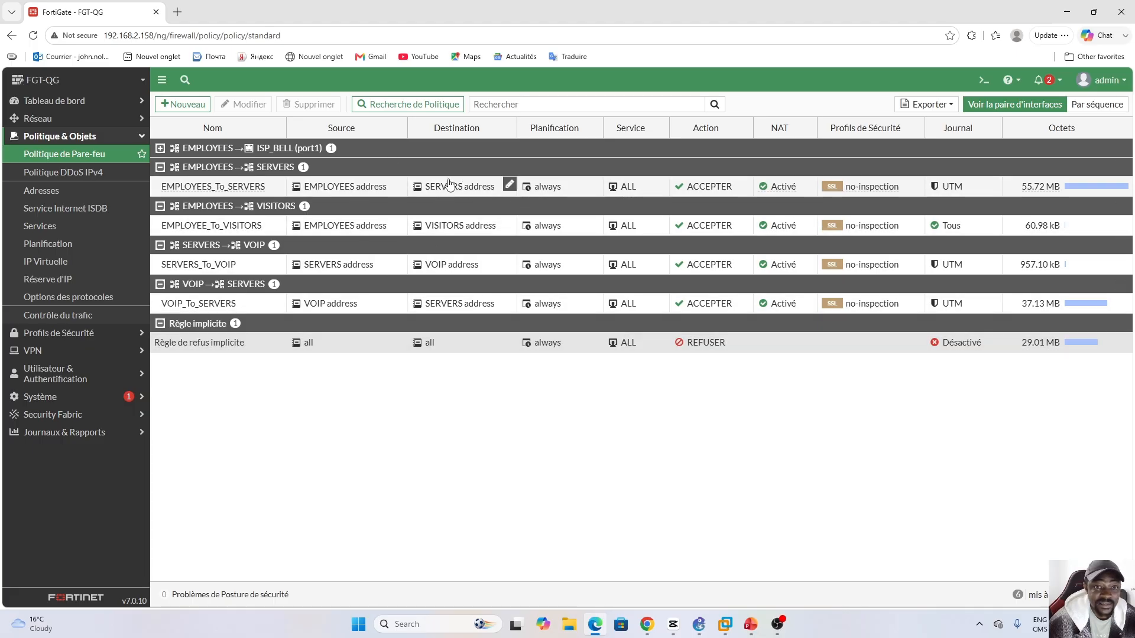
pyautogui.moveTo(450, 188)
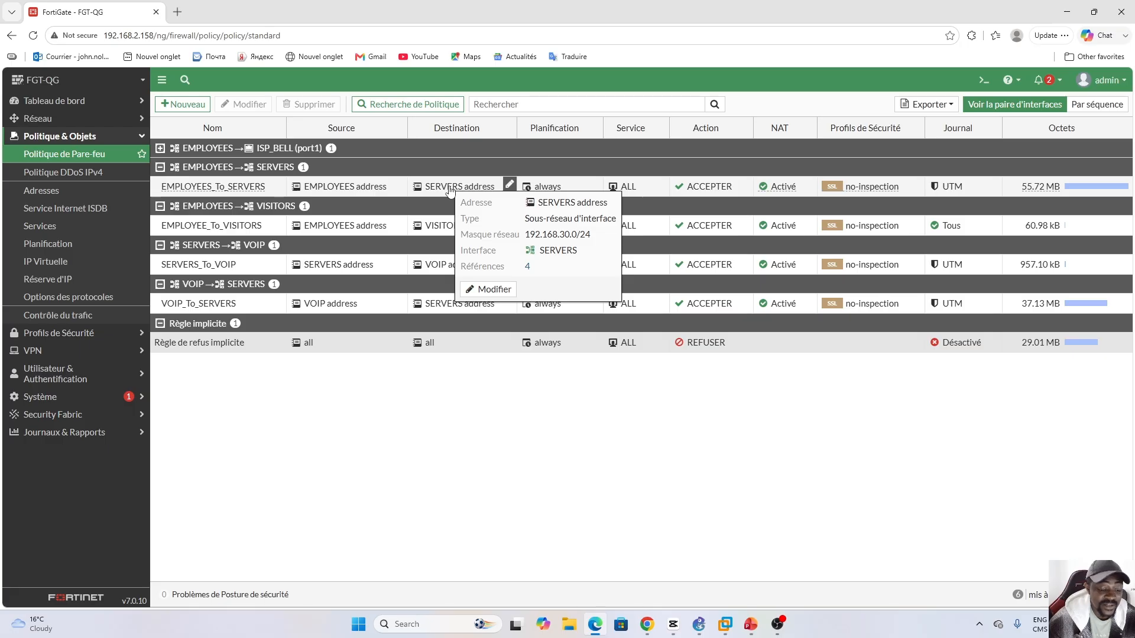
pyautogui.click(161, 150)
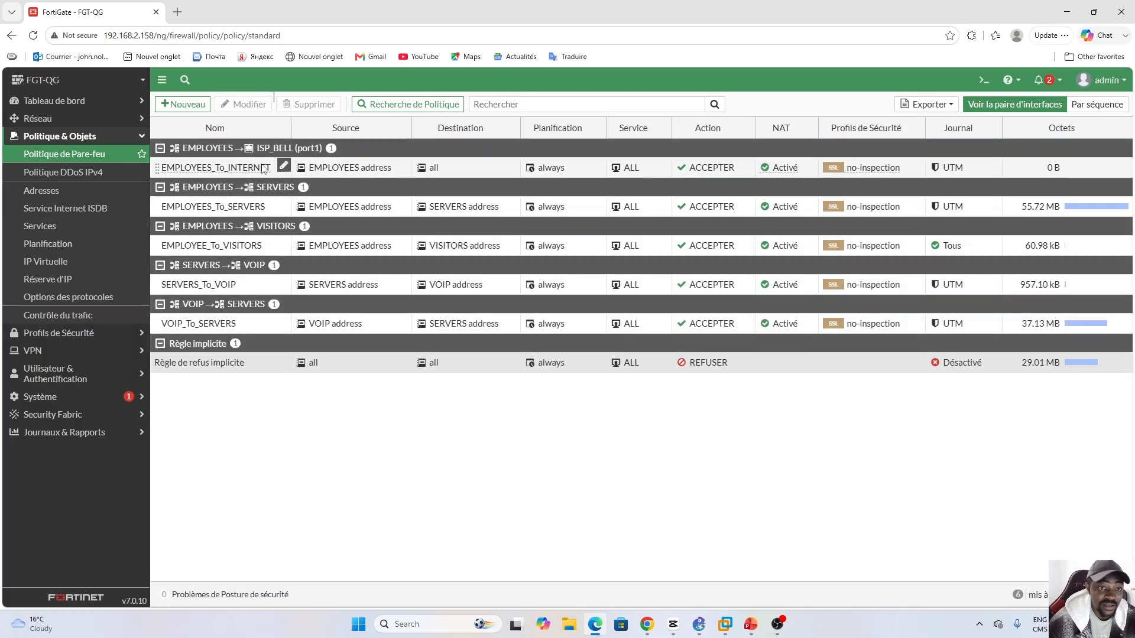
pyautogui.click(249, 169)
pyautogui.rightClick(249, 165)
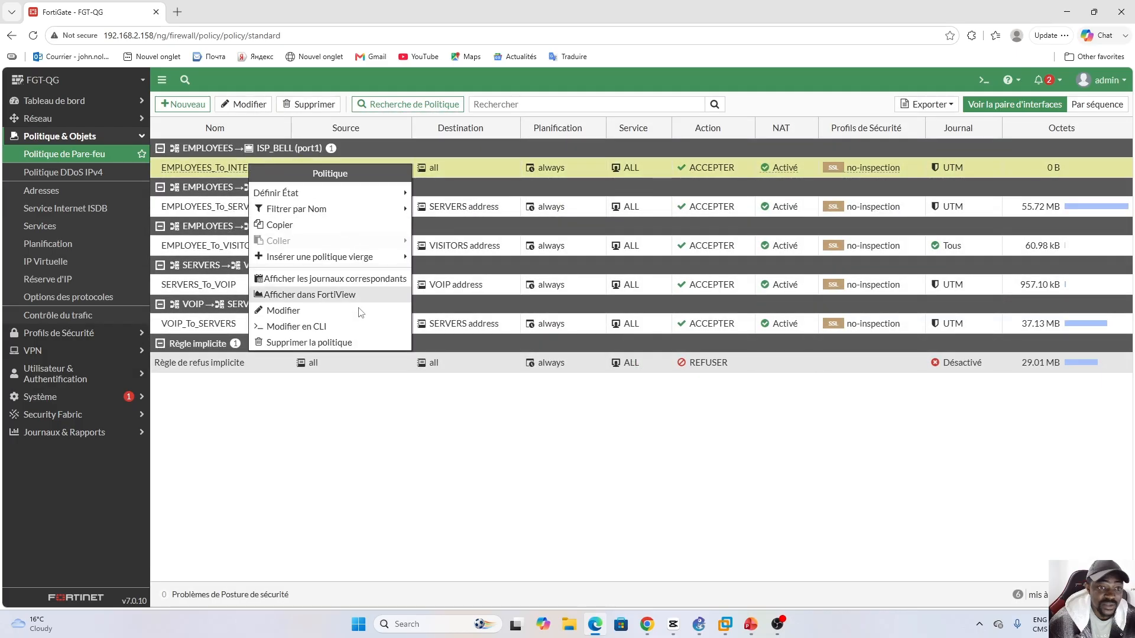
pyautogui.click(314, 344)
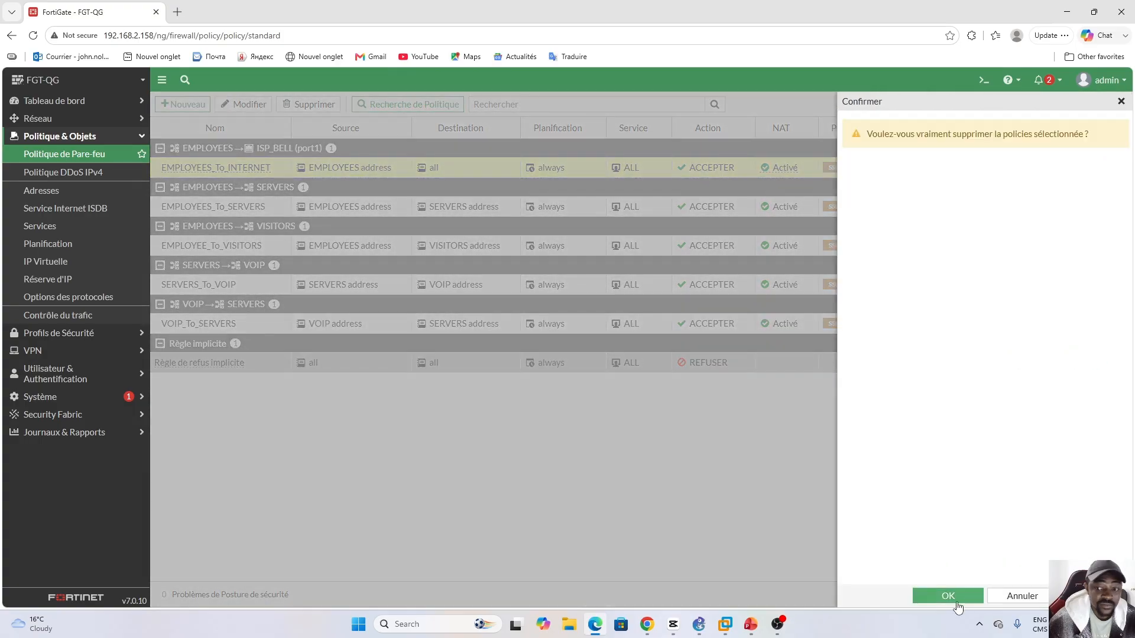
pyautogui.click(931, 598)
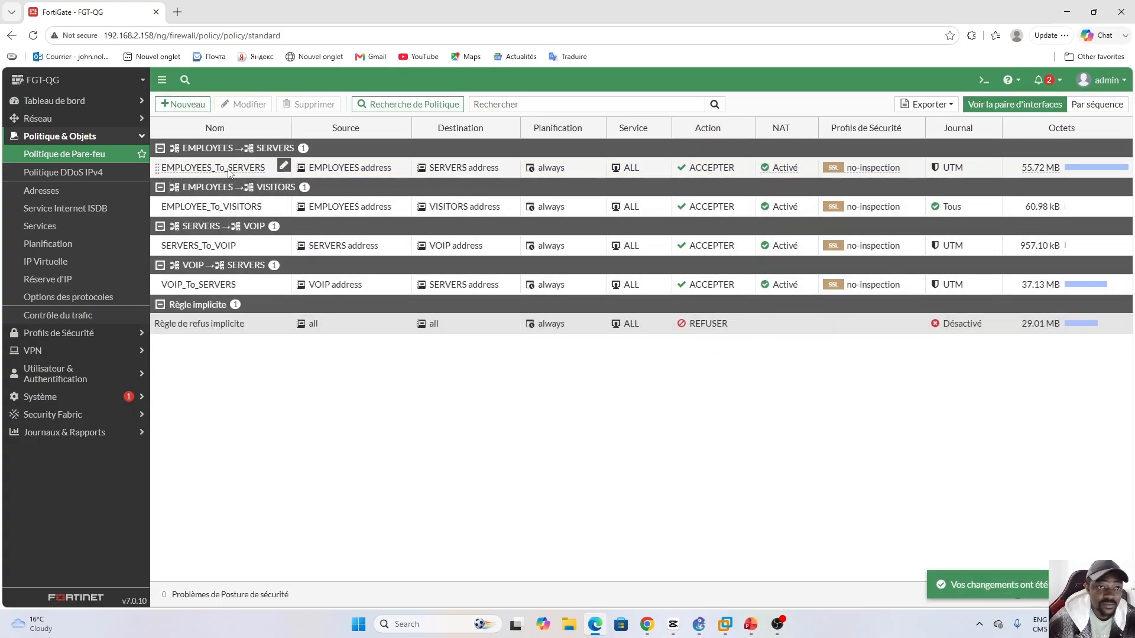
# Delete the EMPLOYEES_To_SERVERS and EMPLOYEE_To_VISITORS firewall policies.
pyautogui.click(331, 169)
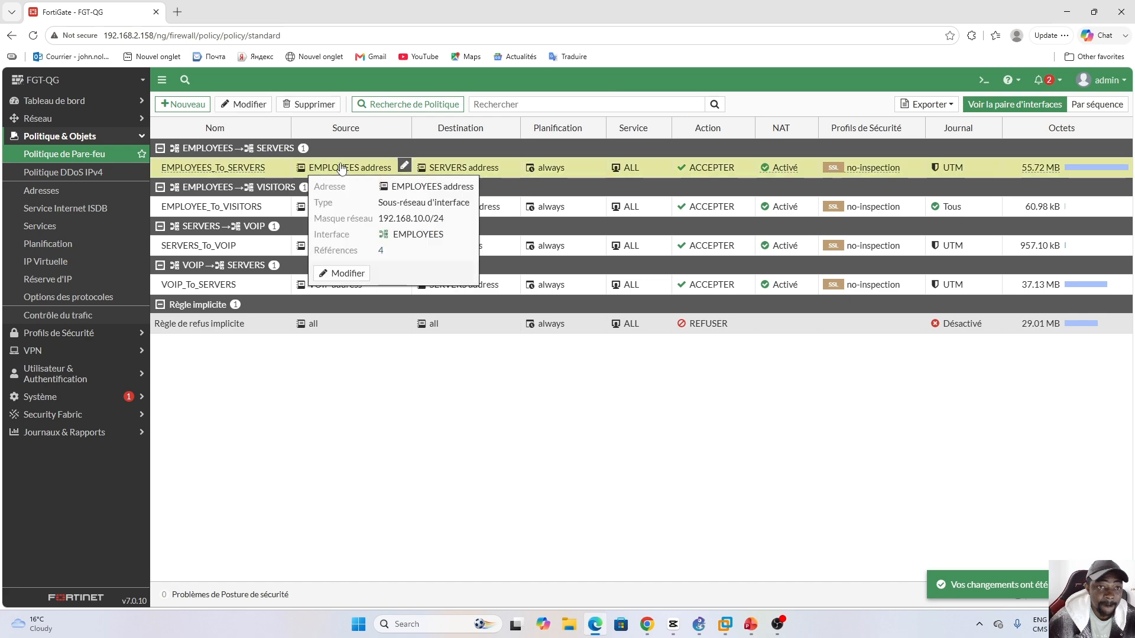
pyautogui.click(315, 105)
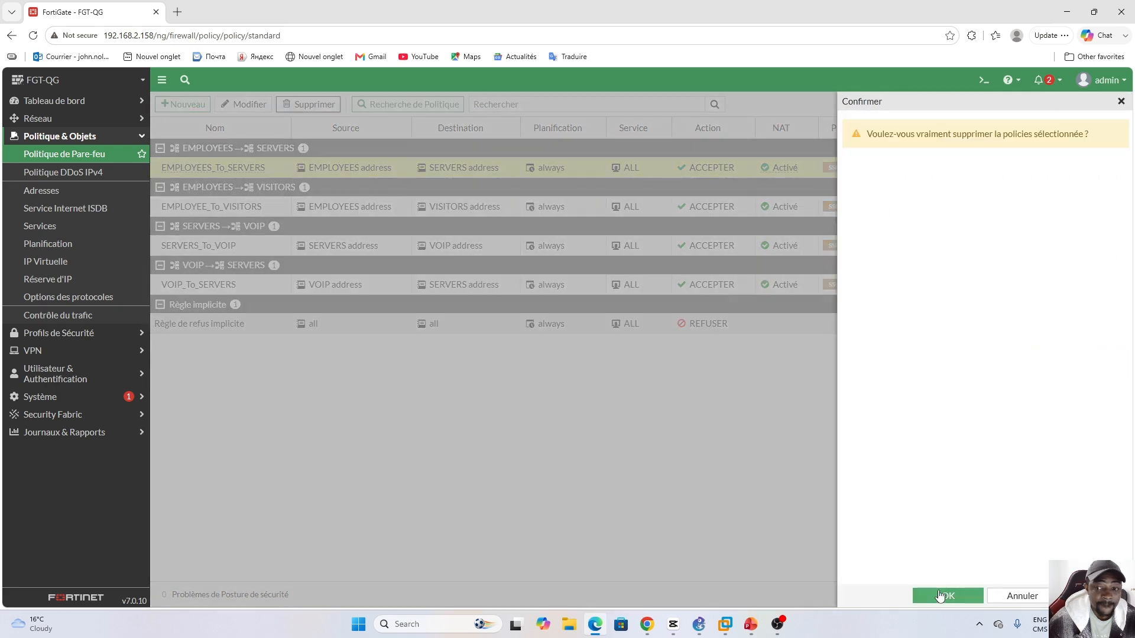
pyautogui.click(945, 596)
pyautogui.click(333, 171)
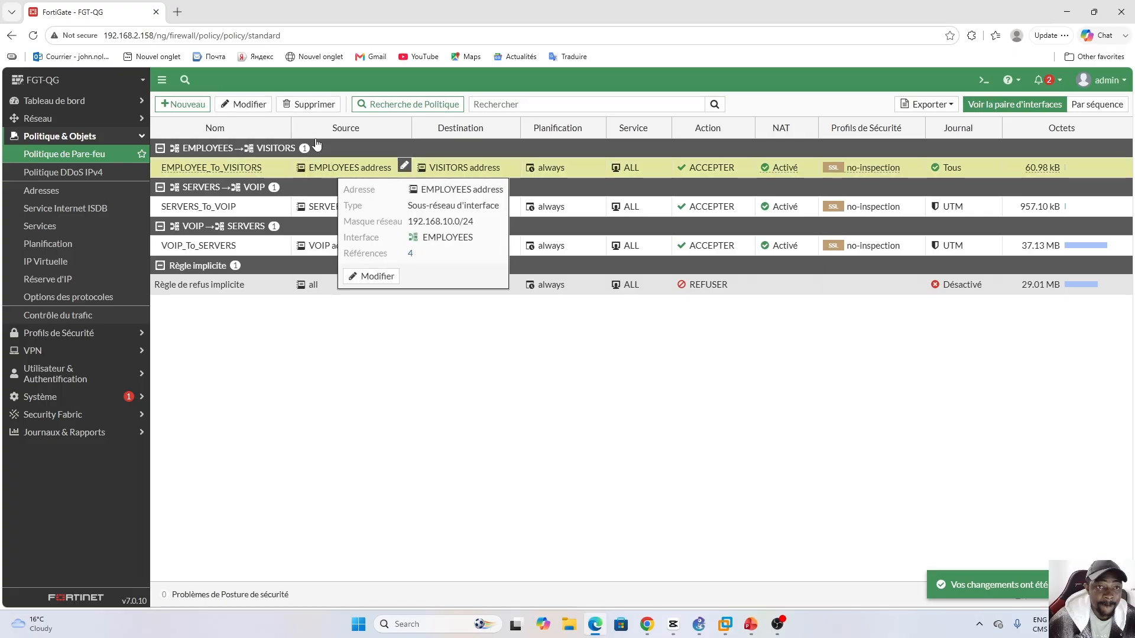
pyautogui.click(308, 104)
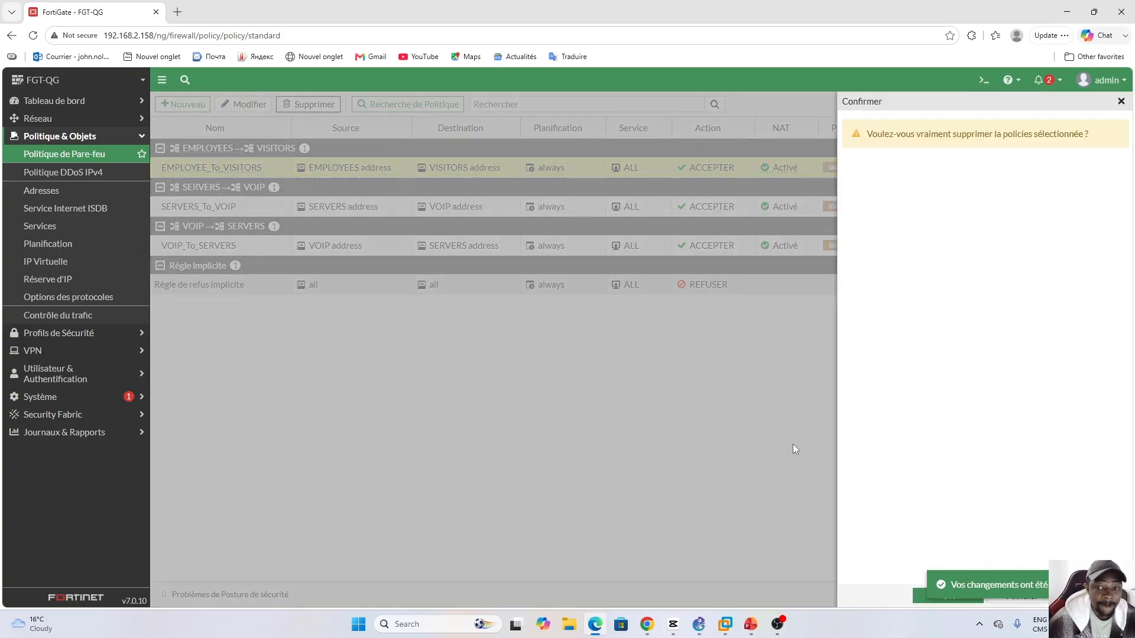
pyautogui.click(925, 595)
# Delete the SERVERS_To_VOIP and VOIP_To_SERVERS firewall policies.
pyautogui.click(347, 170)
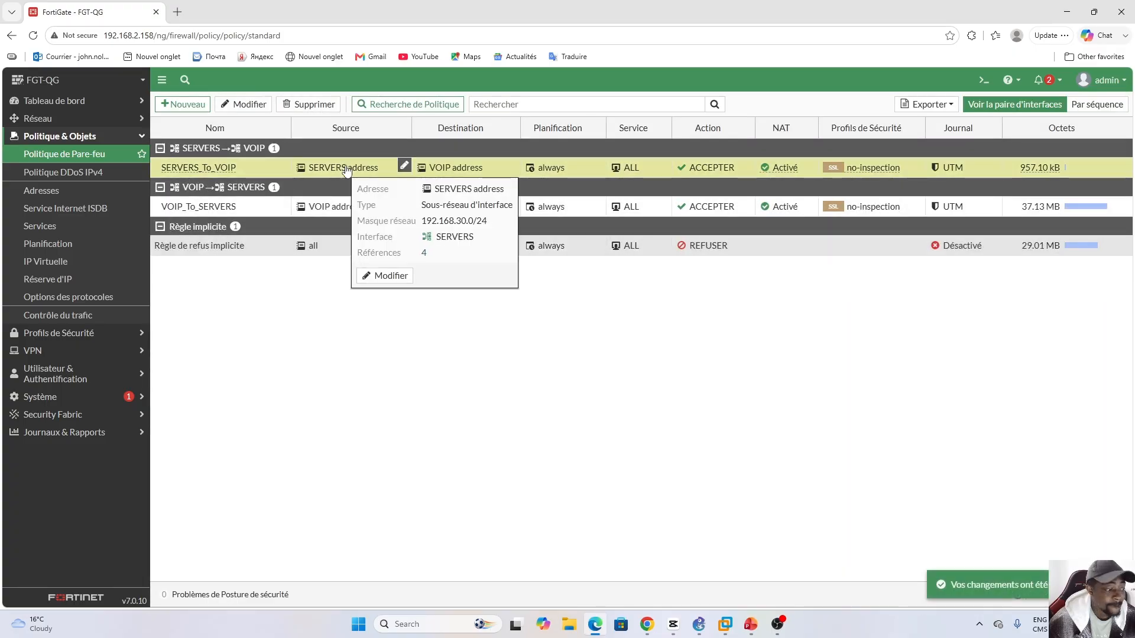
pyautogui.click(310, 107)
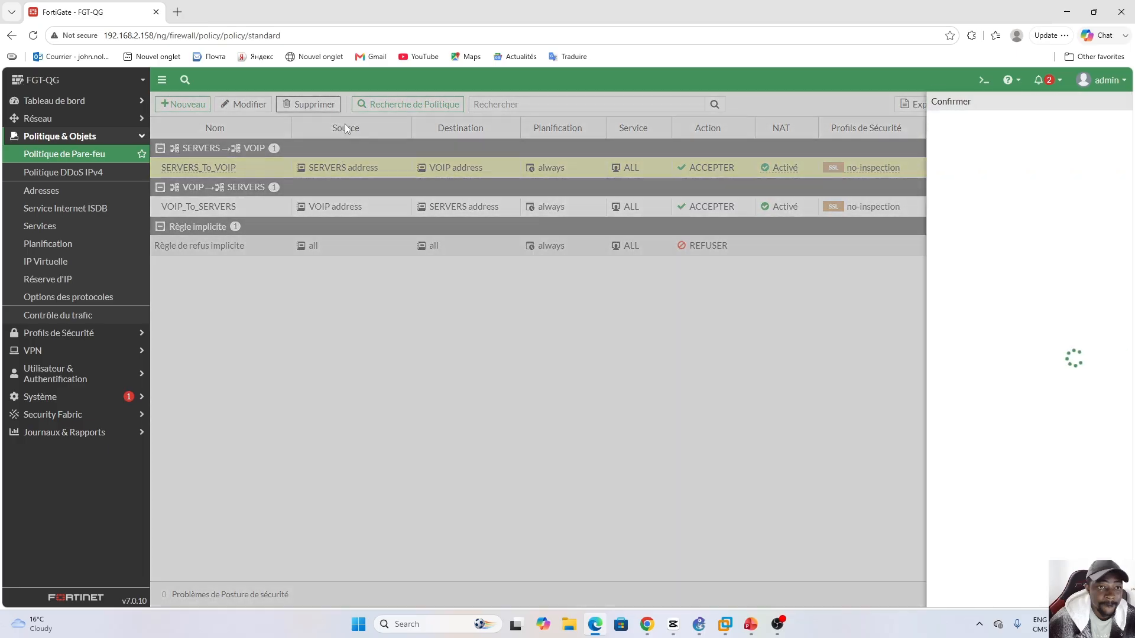
pyautogui.press('Return')
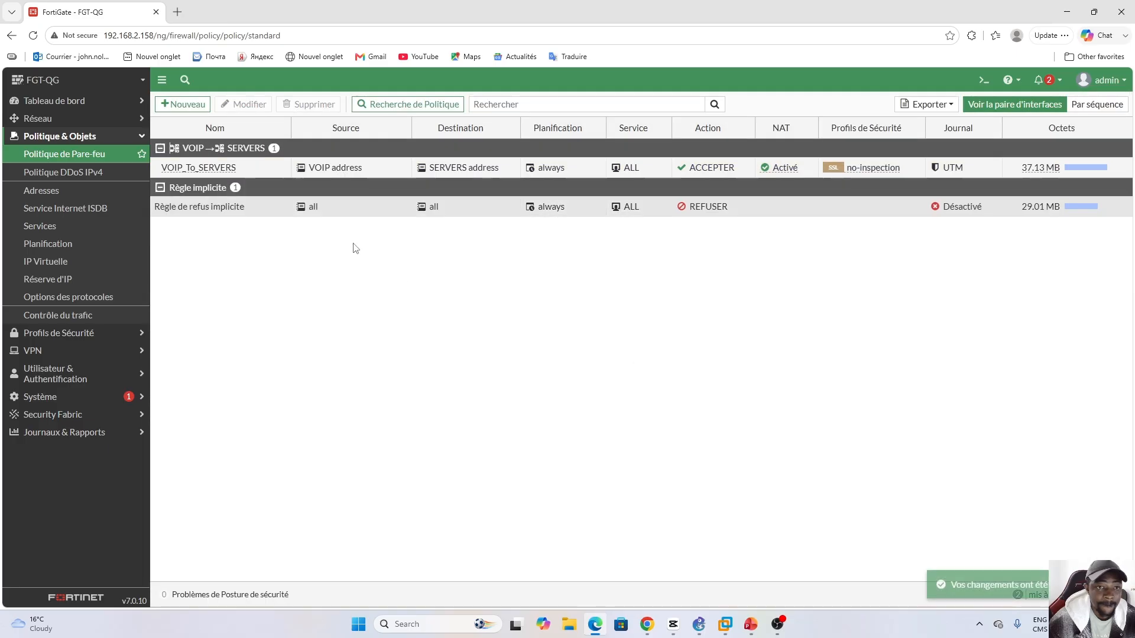
pyautogui.click(364, 169)
pyautogui.click(310, 104)
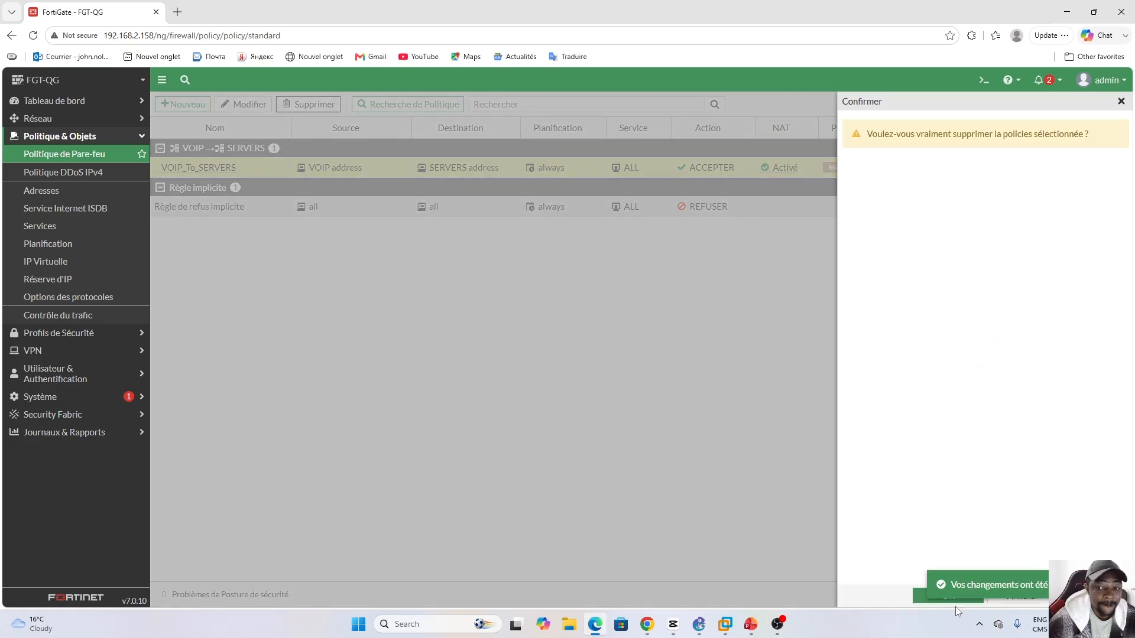
pyautogui.press('Return')
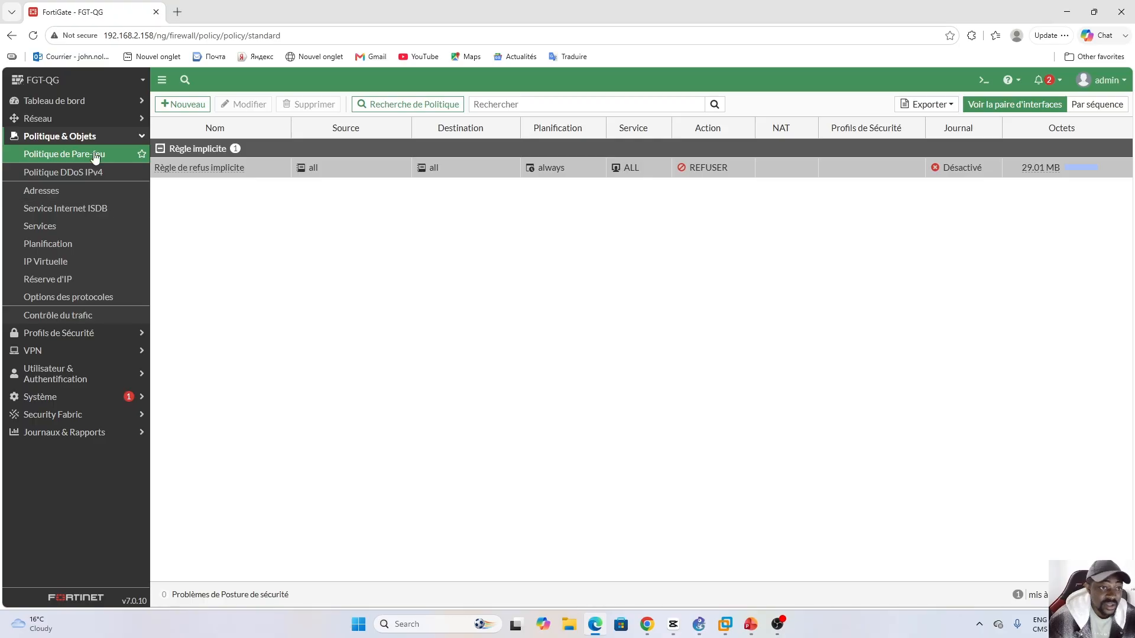
# Open the list of static routes.
pyautogui.click(132, 120)
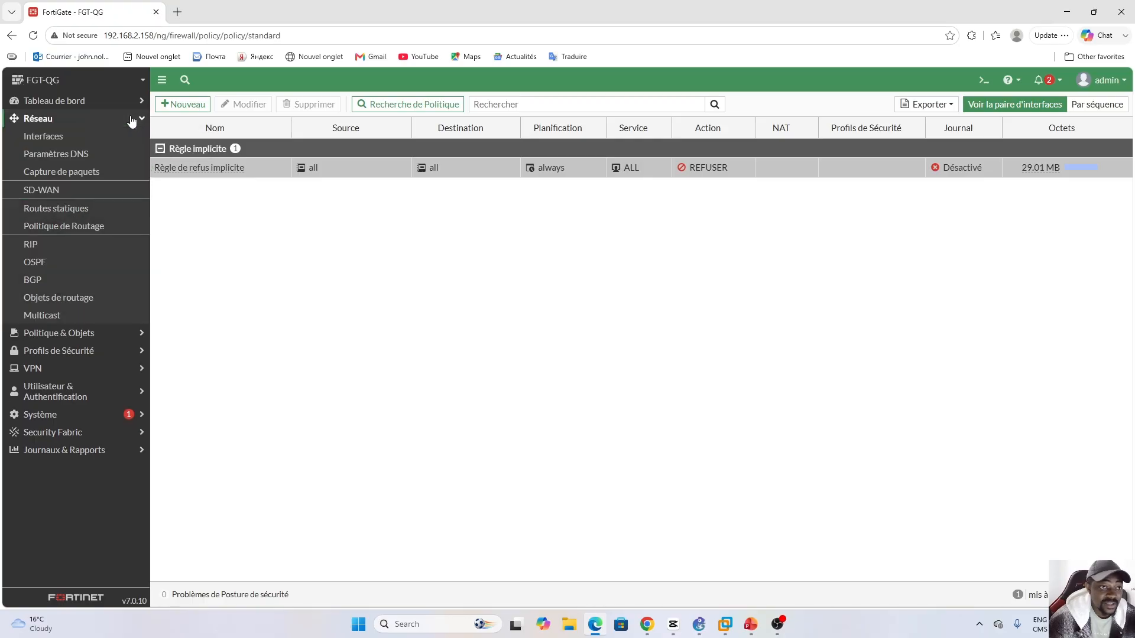
pyautogui.click(45, 207)
pyautogui.doubleClick(405, 155)
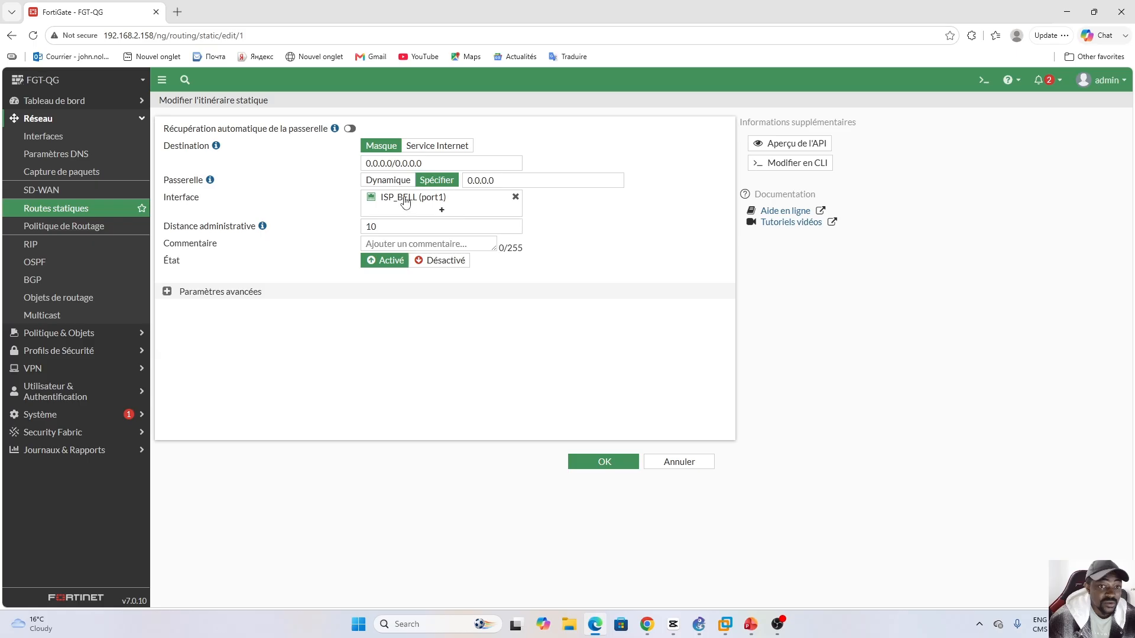
pyautogui.moveTo(402, 206)
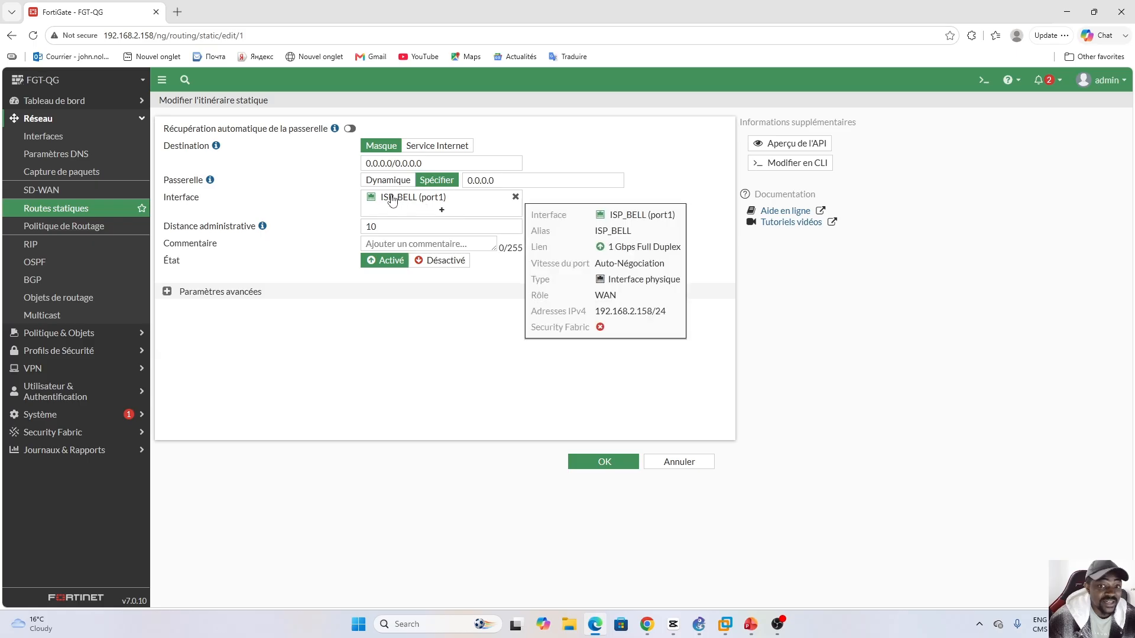
pyautogui.click(515, 197)
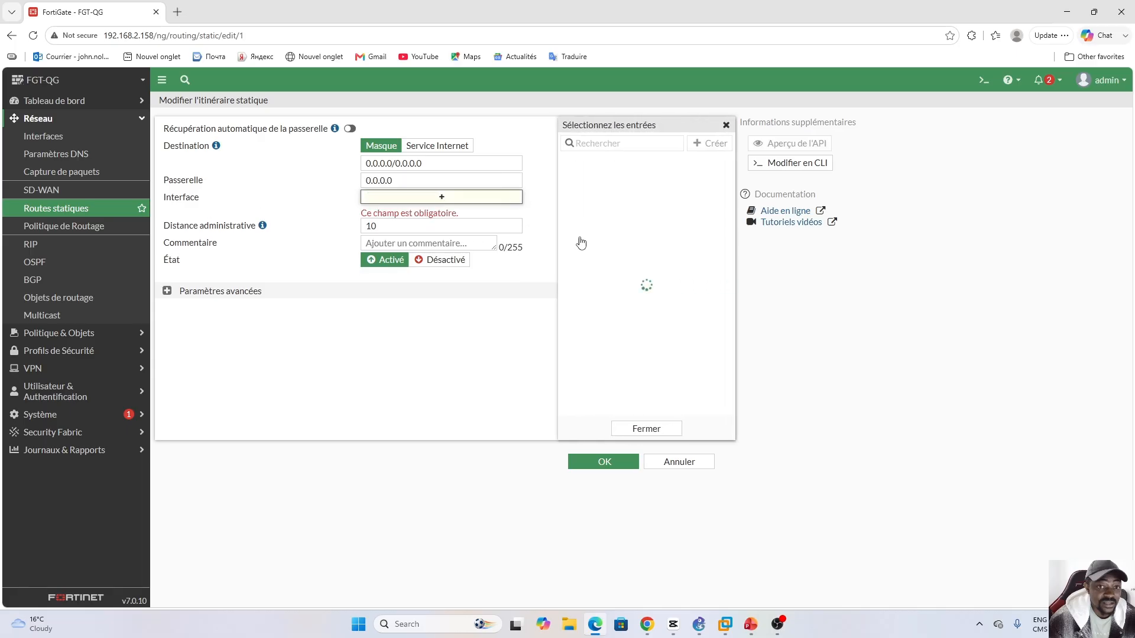
pyautogui.click(647, 428)
pyautogui.click(673, 466)
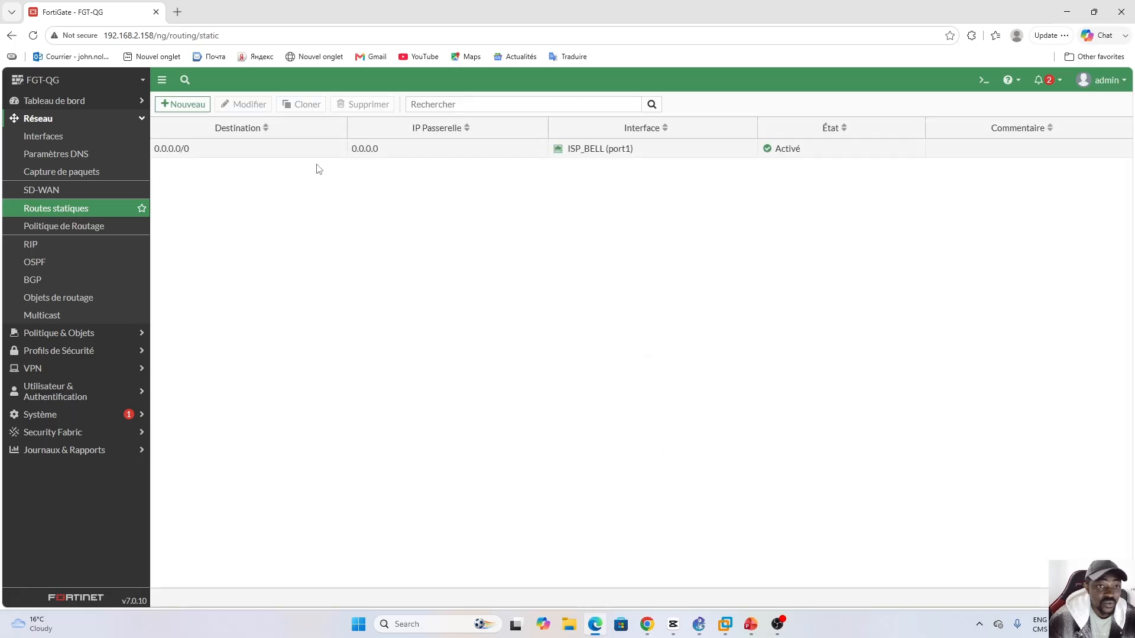
# Delete the default static route 0.0.0.0/0 that uses ISP_BELL (port1).
pyautogui.click(302, 152)
pyautogui.click(357, 105)
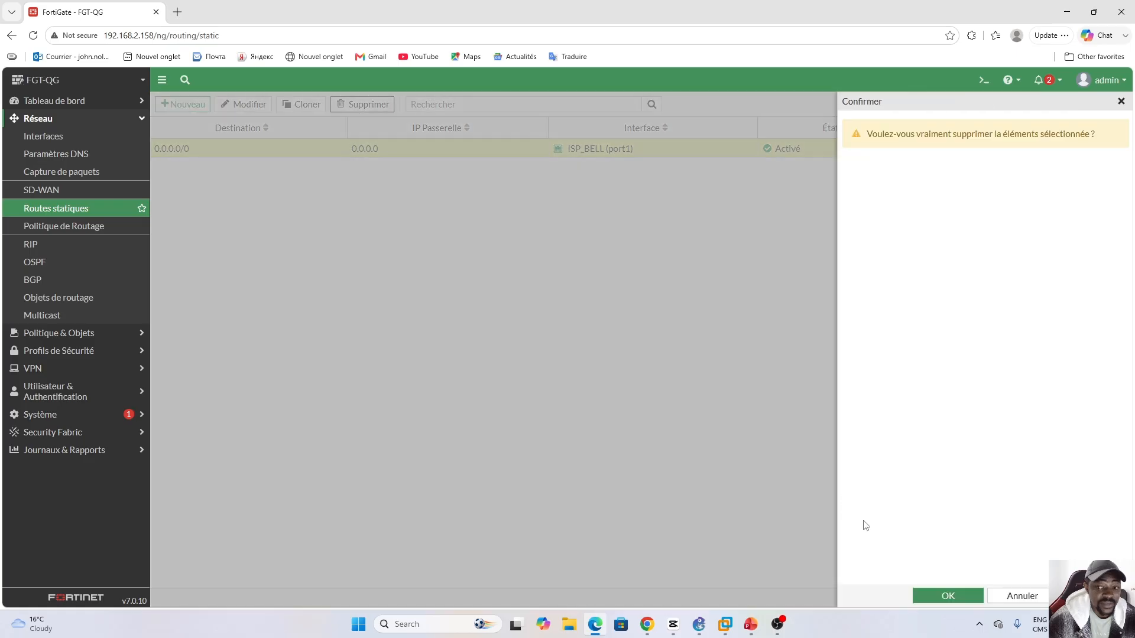
pyautogui.click(946, 596)
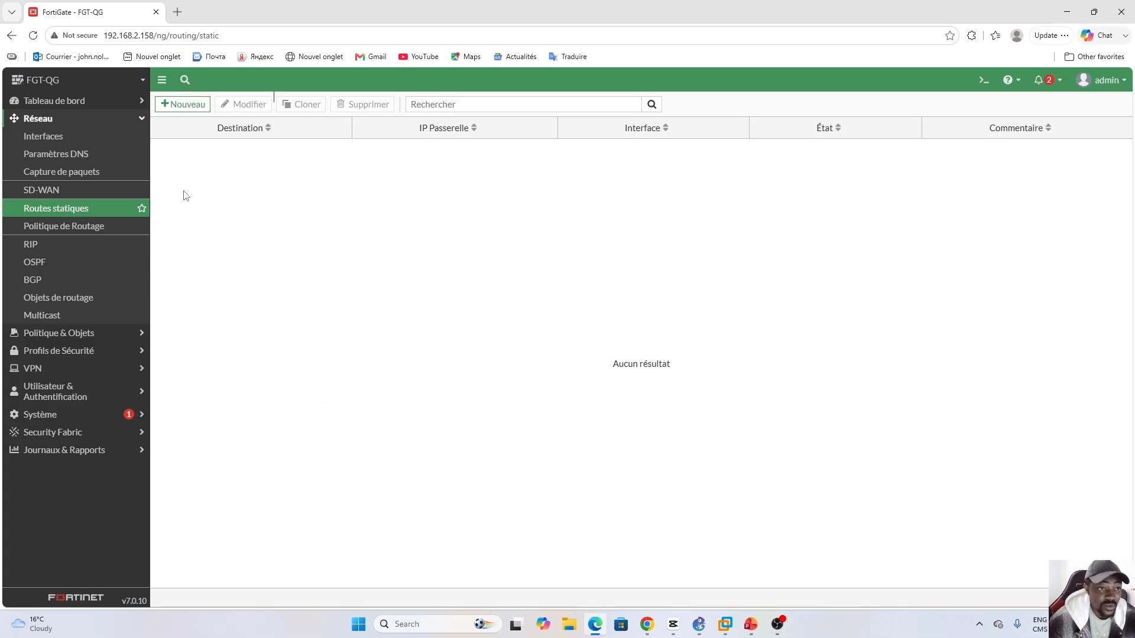
# Add ISP_BELL (port1) as an SD-WAN member of the virtual-wan-link zone, keeping the gateway dynamic.
pyautogui.click(49, 191)
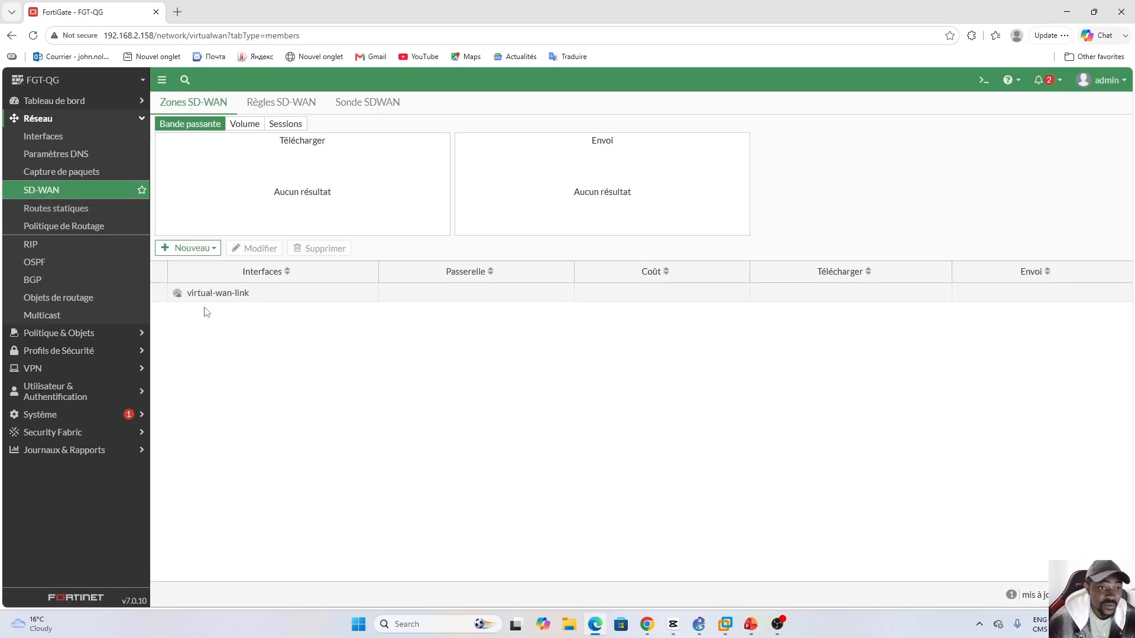
pyautogui.click(203, 248)
pyautogui.click(195, 265)
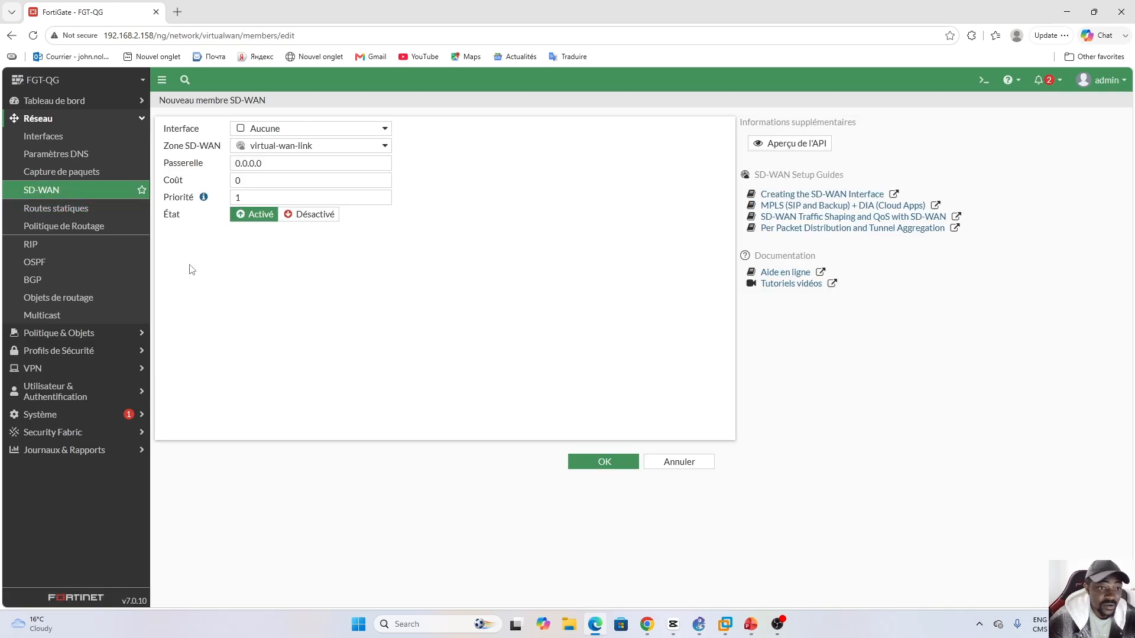
pyautogui.click(383, 131)
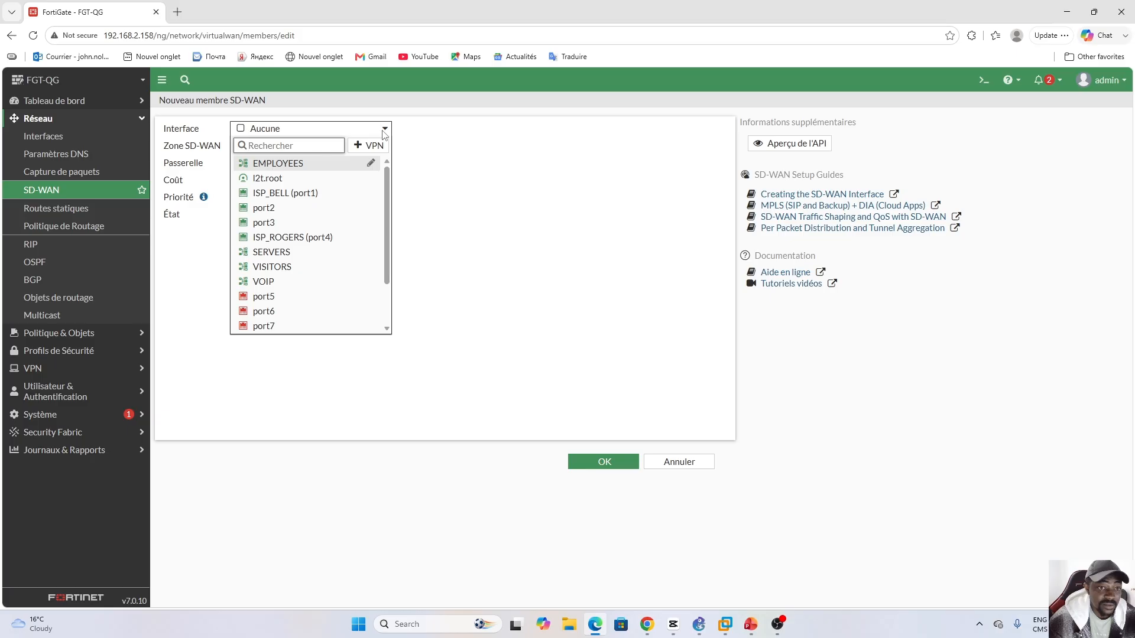
pyautogui.moveTo(305, 202)
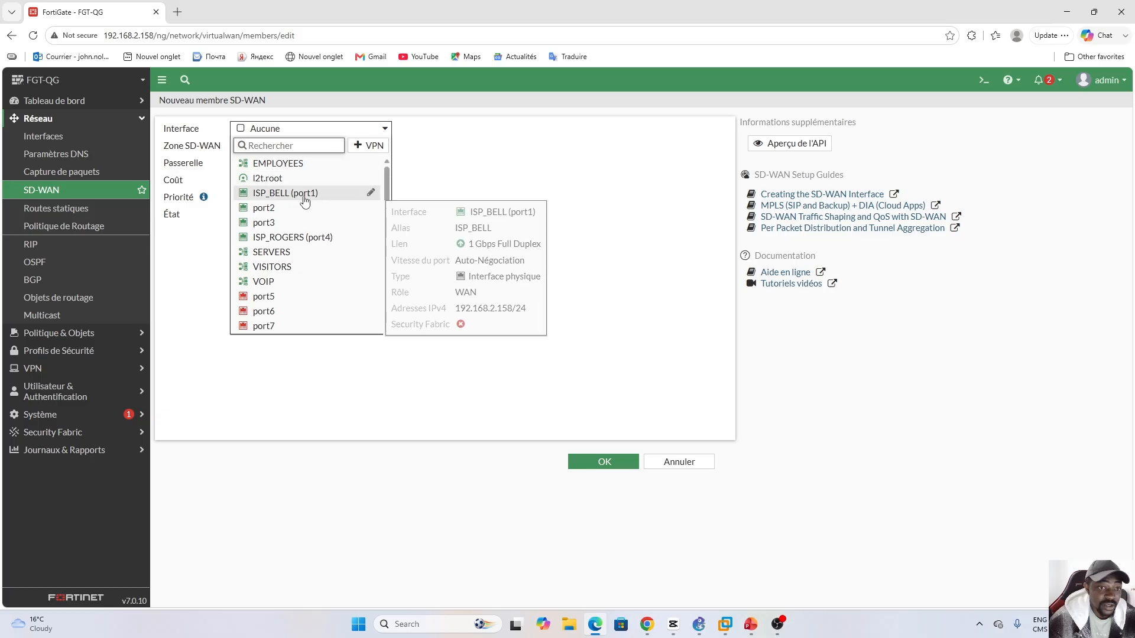
pyautogui.click(308, 201)
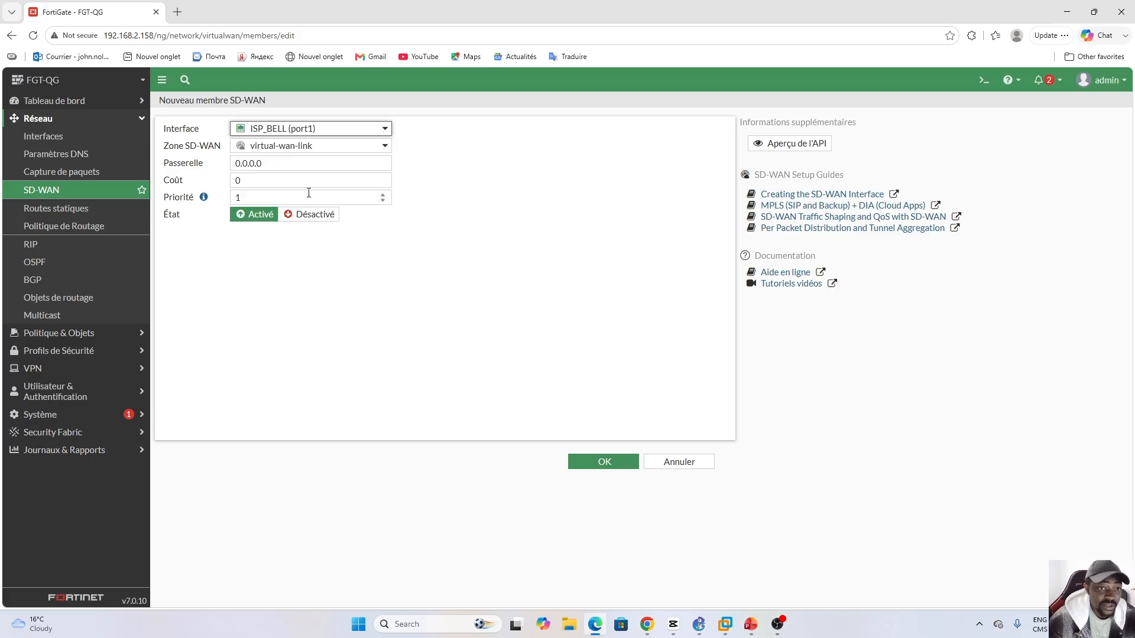
pyautogui.click(386, 147)
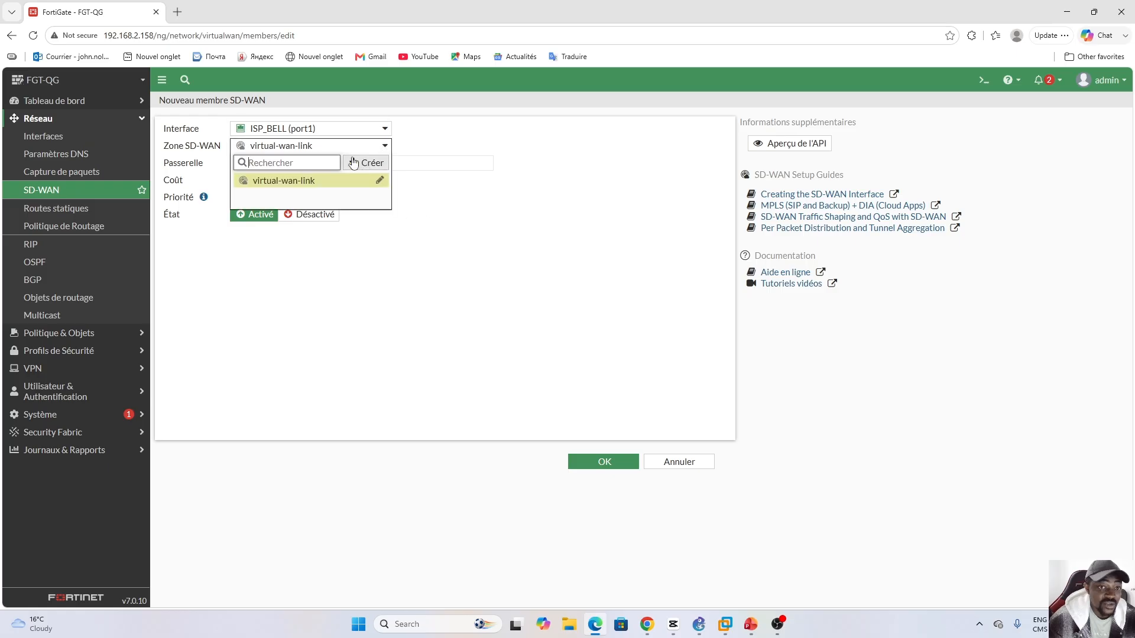
pyautogui.click(288, 185)
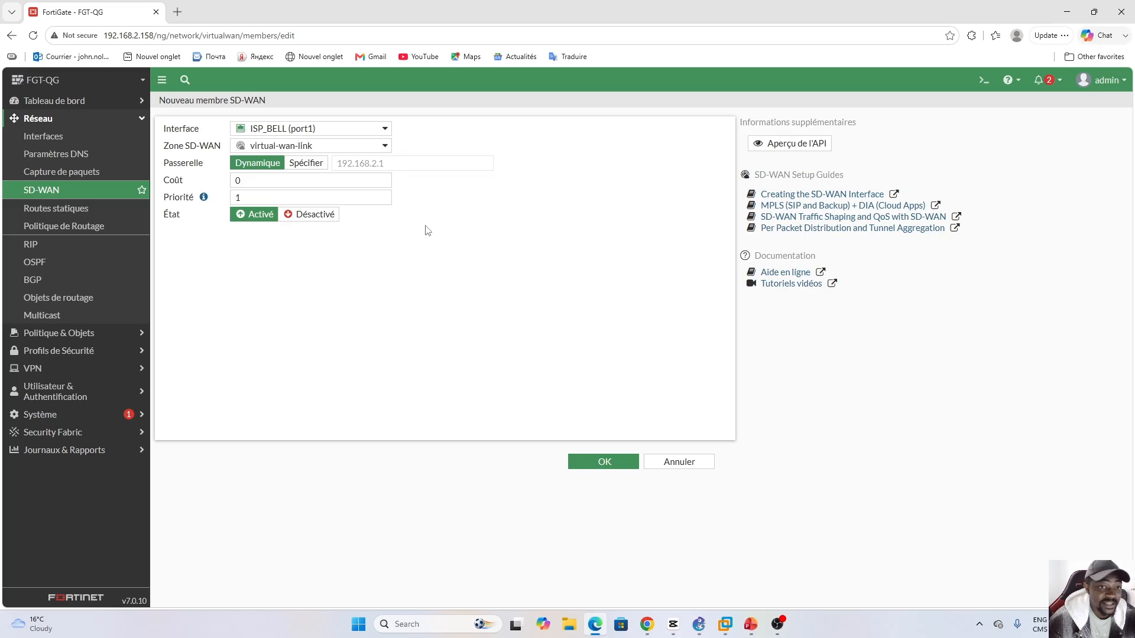
pyautogui.click(315, 167)
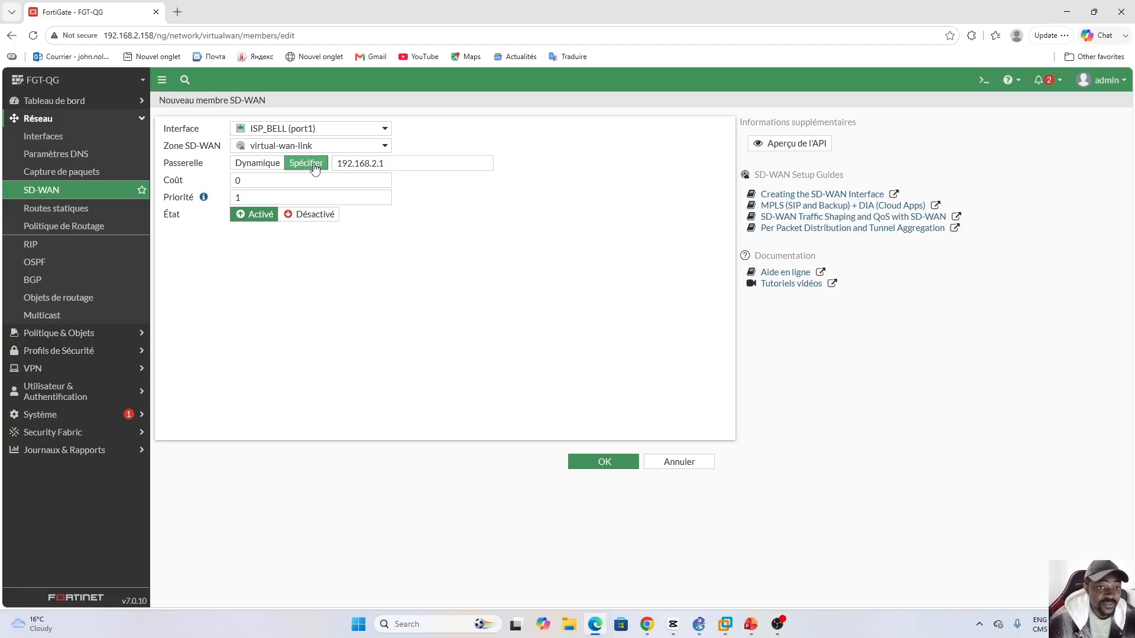
pyautogui.click(257, 164)
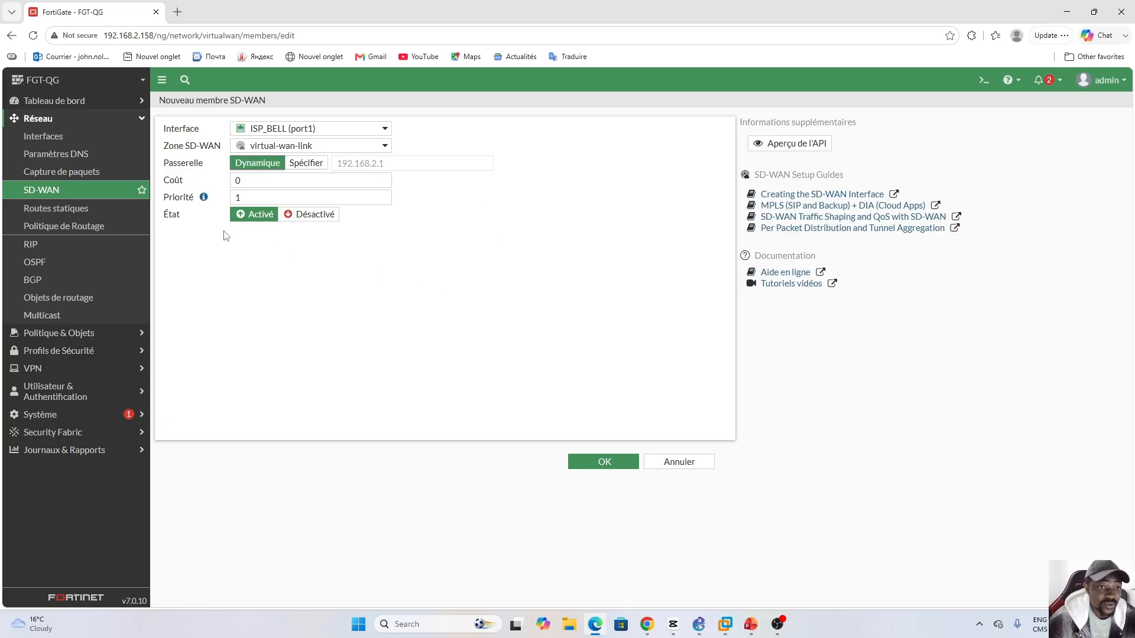
pyautogui.moveTo(204, 200)
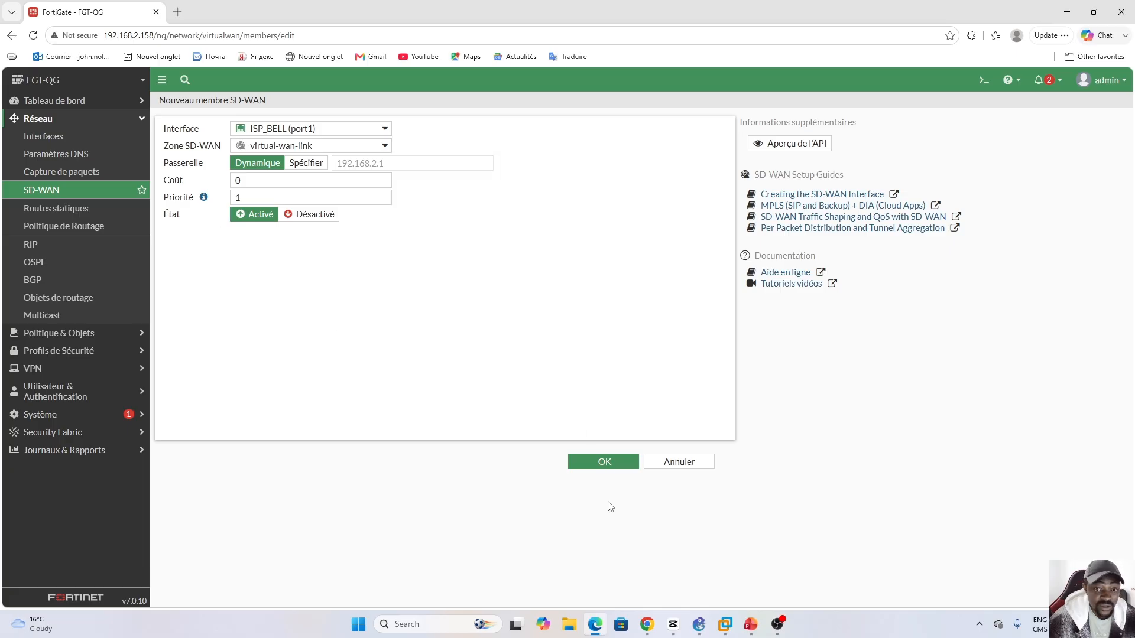
pyautogui.click(601, 462)
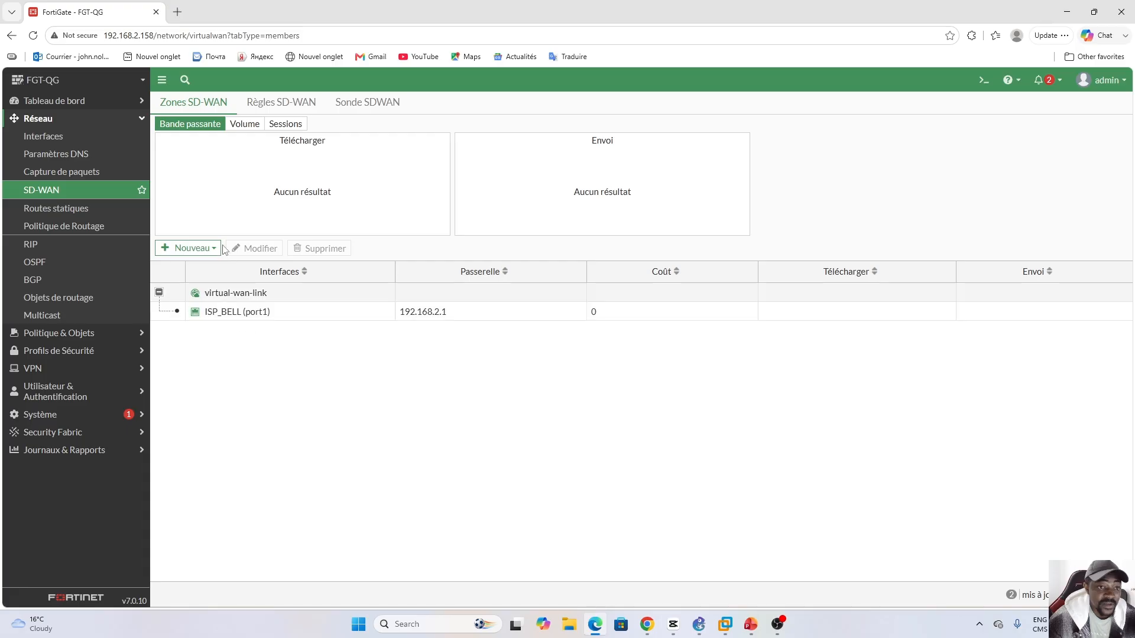
# Add ISP_ROGERS (port4) as a second SD-WAN member of the virtual-wan-link zone with a dynamic gateway.
pyautogui.click(189, 248)
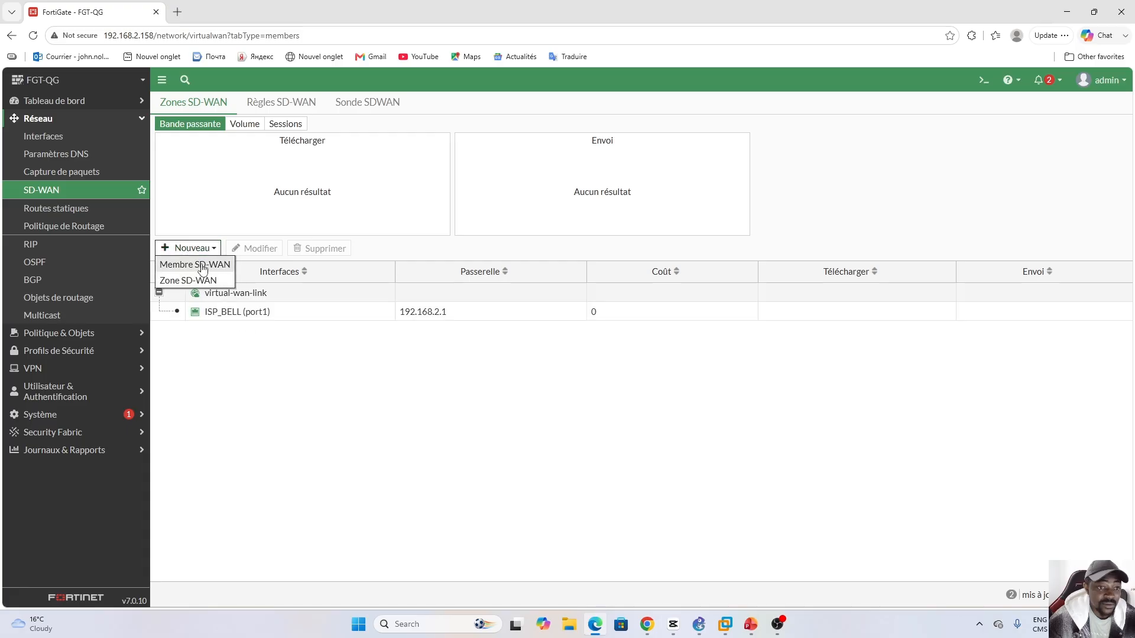
pyautogui.click(202, 267)
pyautogui.click(384, 129)
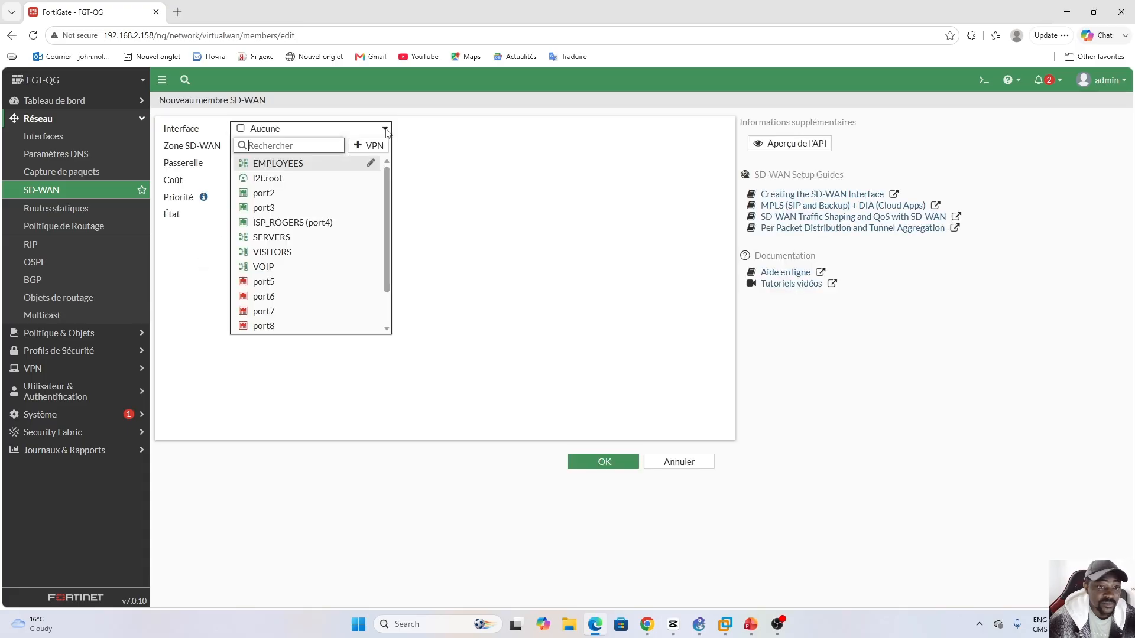
pyautogui.click(316, 225)
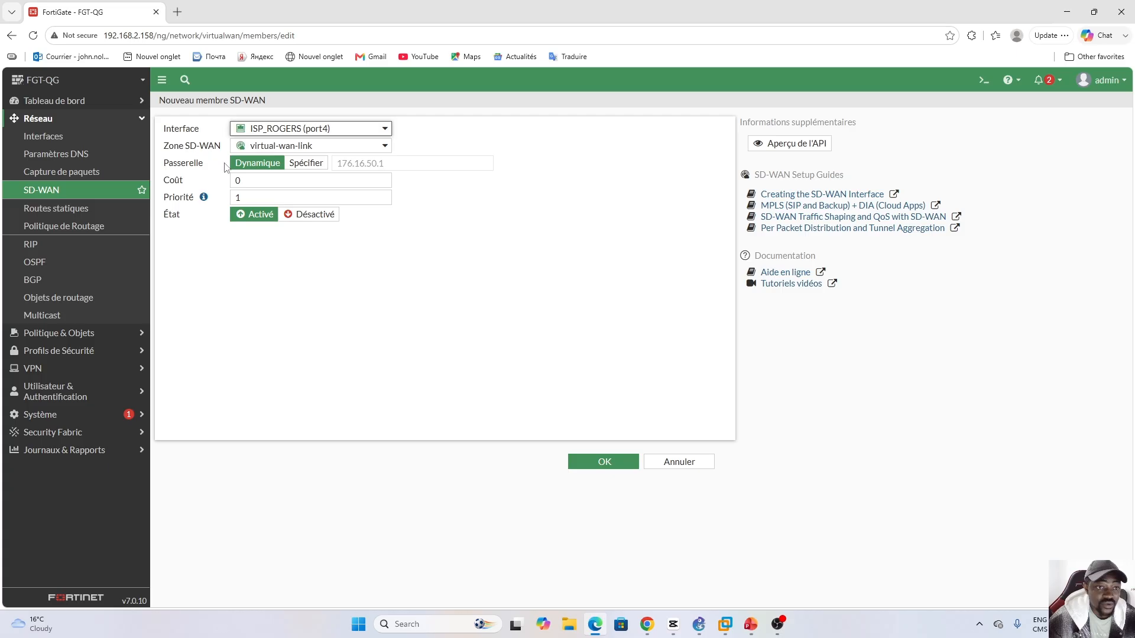
pyautogui.click(600, 462)
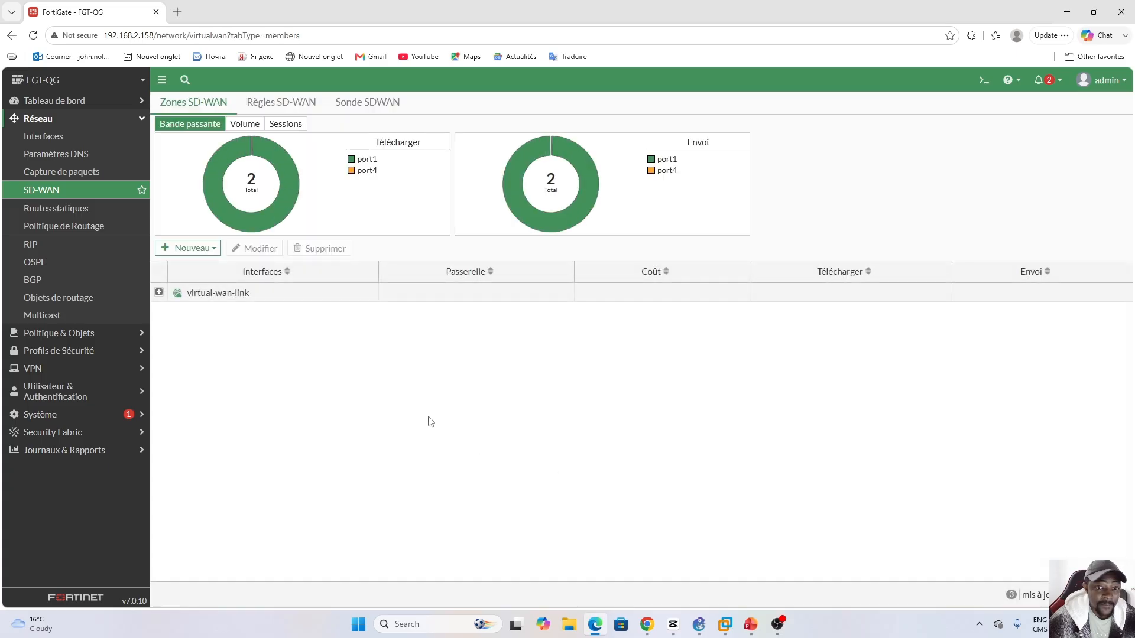
# Expand the virtual-wan-link zone to check its members, and examine their volume and session charts.
pyautogui.click(159, 292)
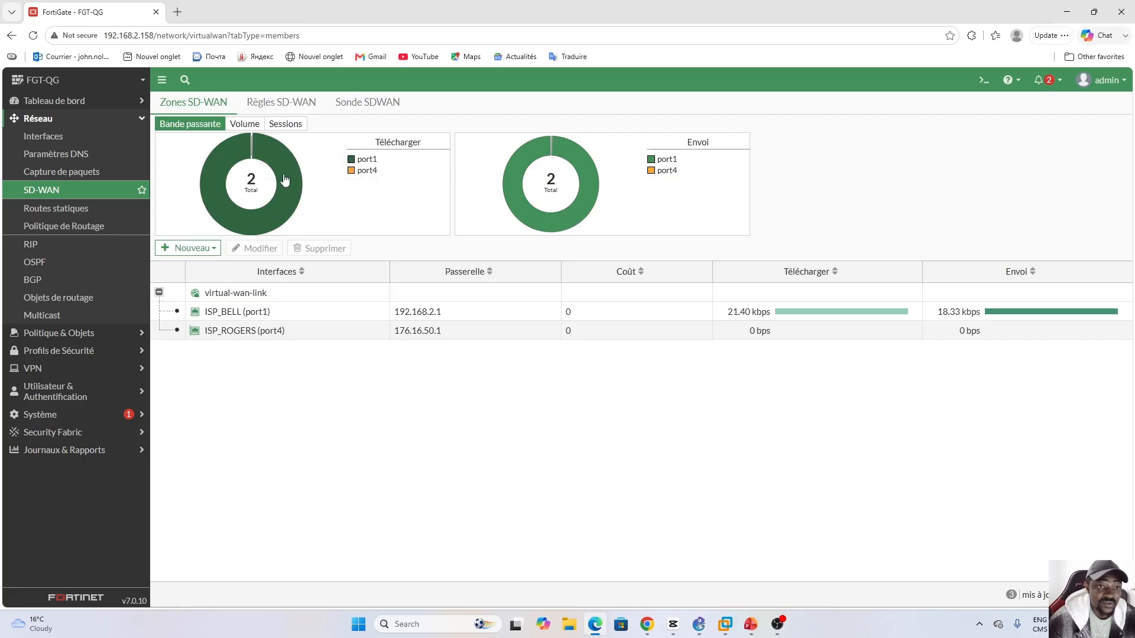
pyautogui.click(244, 124)
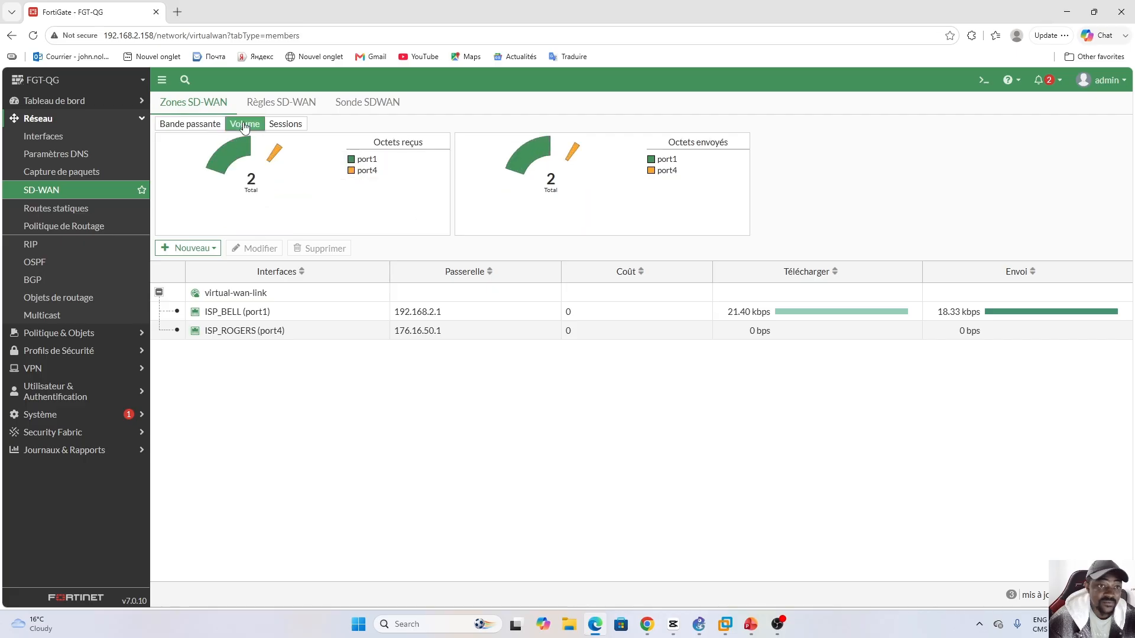
pyautogui.click(290, 127)
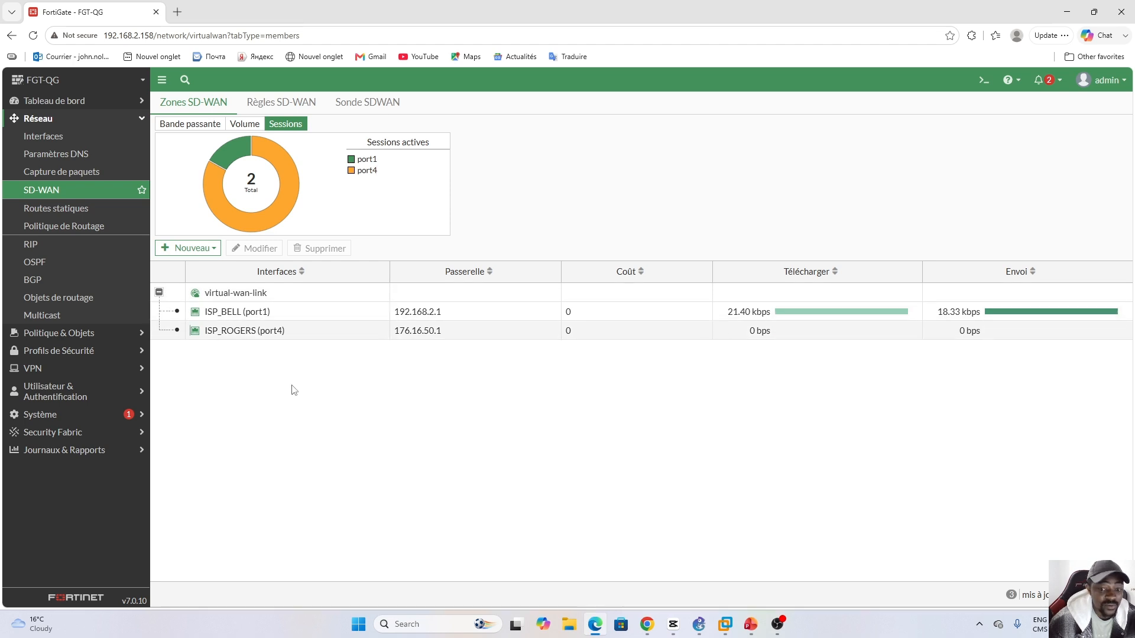
# Check the existing SD-WAN rules, review the VLAN topology in GNS3, and return to the FortiGate page.
pyautogui.click(267, 105)
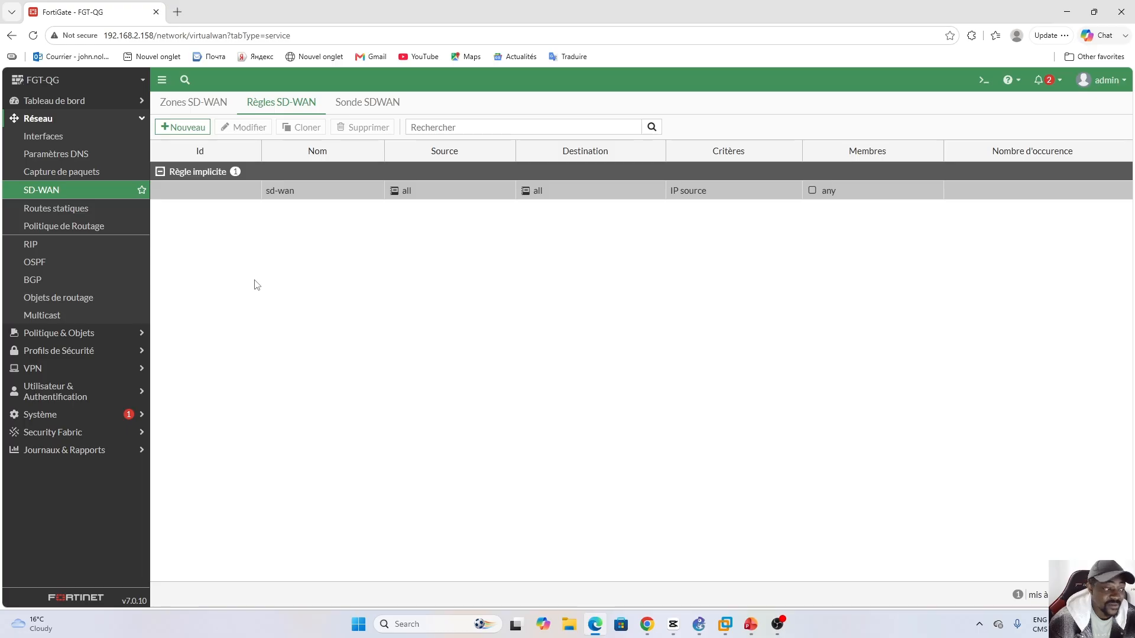
pyautogui.click(699, 624)
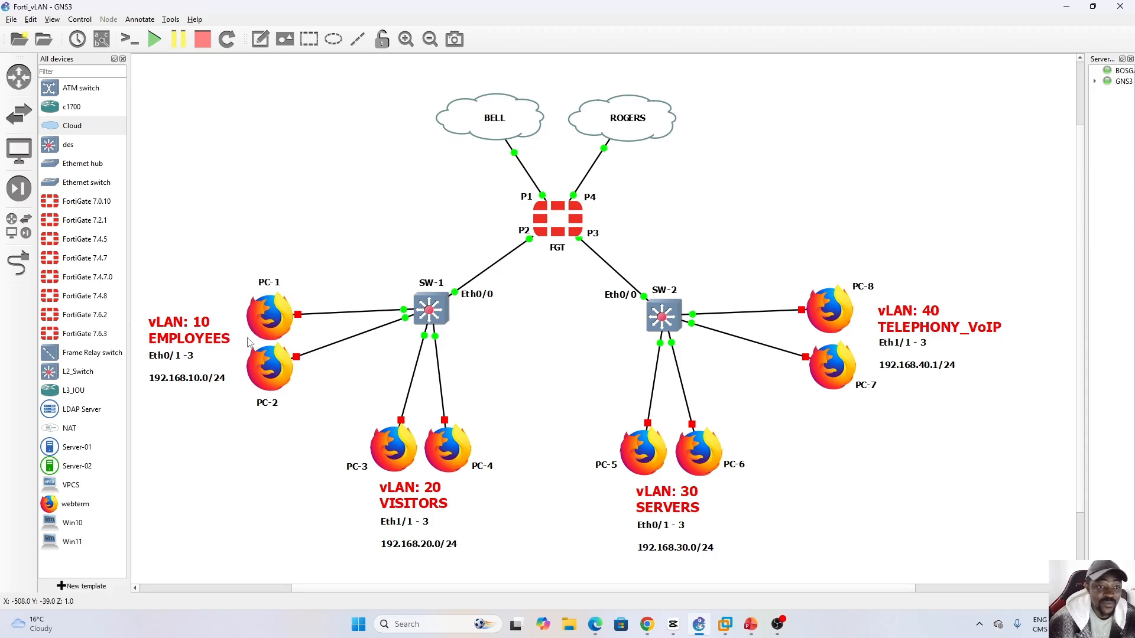
pyautogui.click(595, 624)
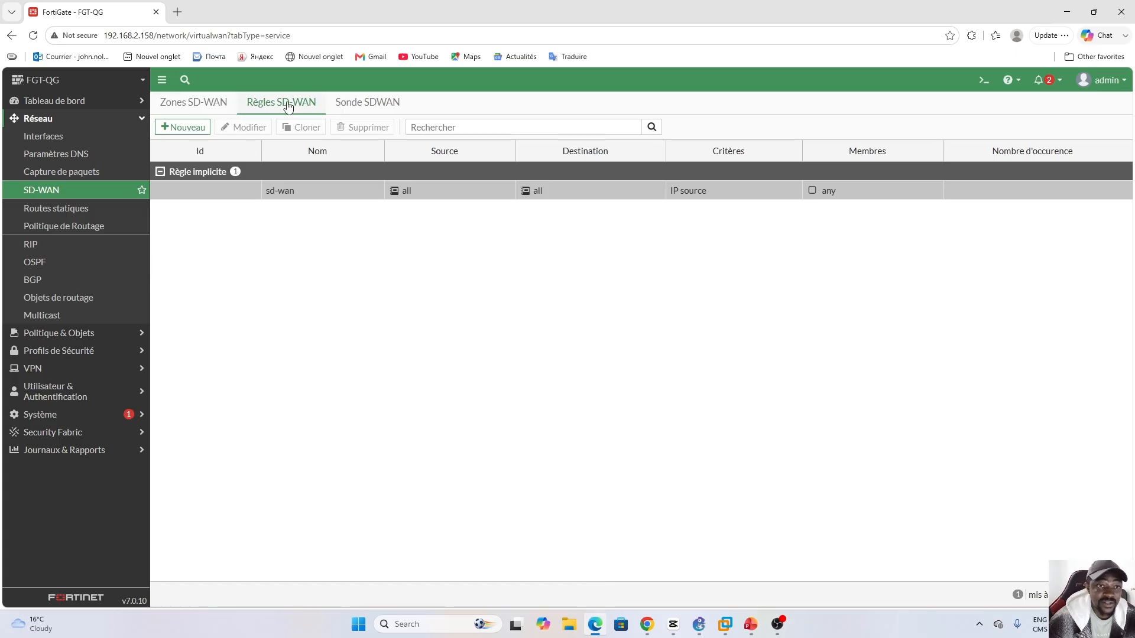
# Start a new SD-WAN rule and name it Employees_To_Internet.
pyautogui.click(183, 127)
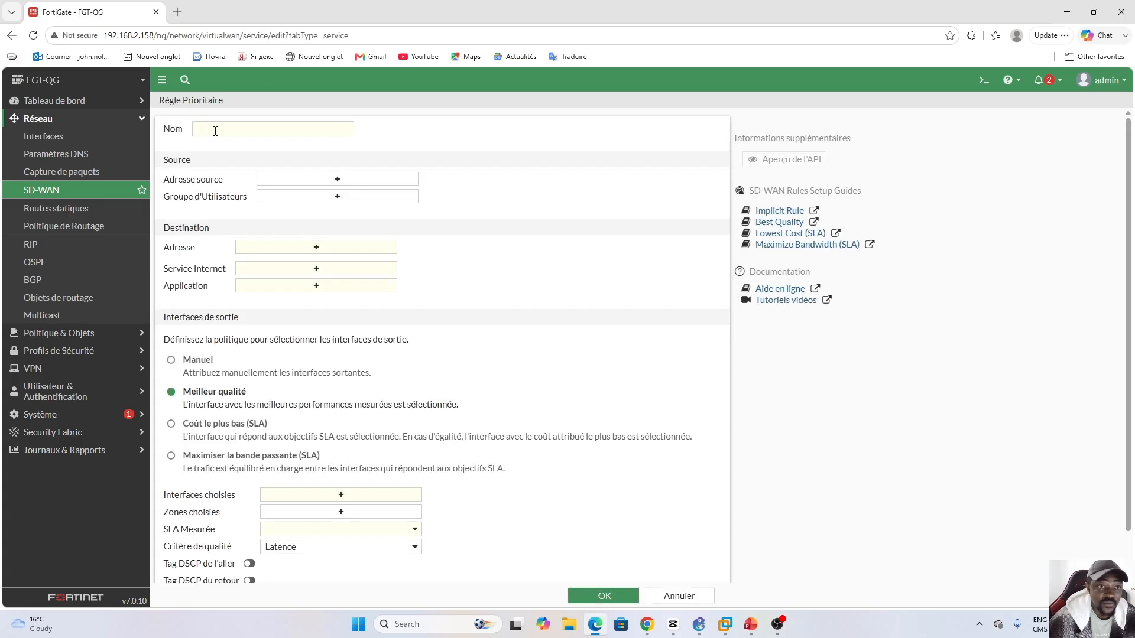
pyautogui.click(218, 131)
pyautogui.press('capslock')
pyautogui.write('E')
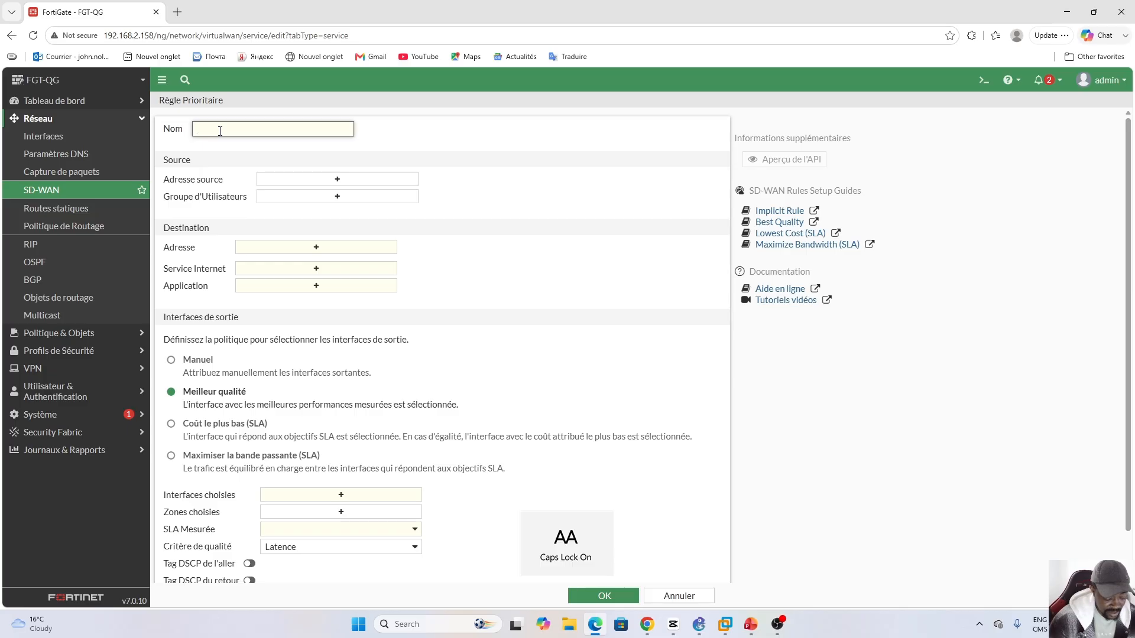
pyautogui.press('capslock')
pyautogui.write('mployees_')
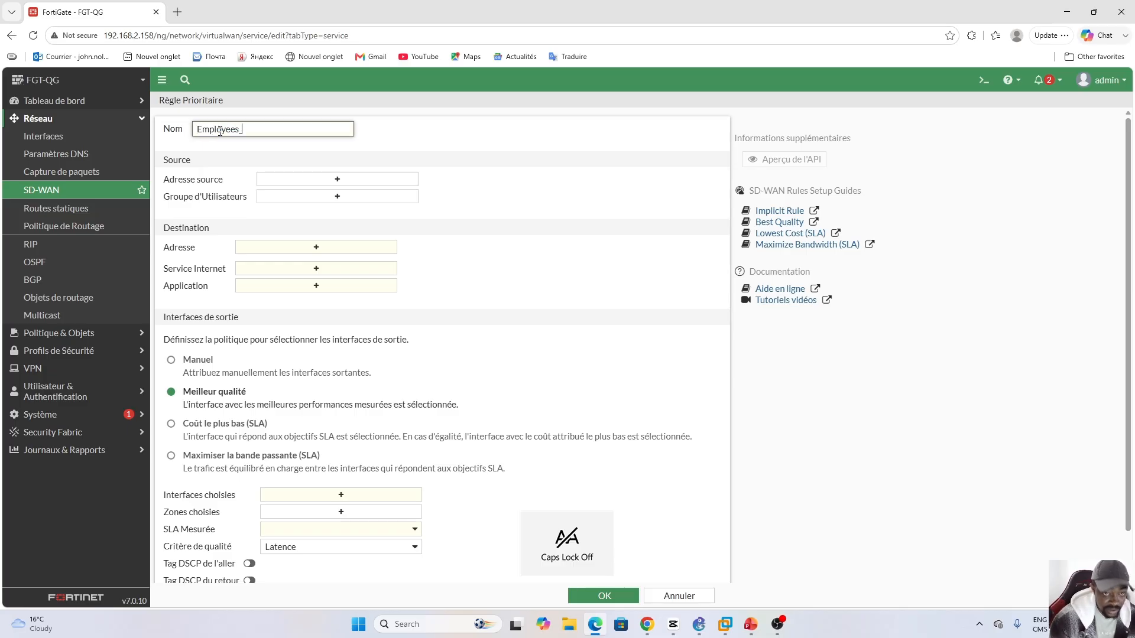
pyautogui.press('capslock')
pyautogui.write('ployees_T')
pyautogui.press('capslock')
pyautogui.write('o')
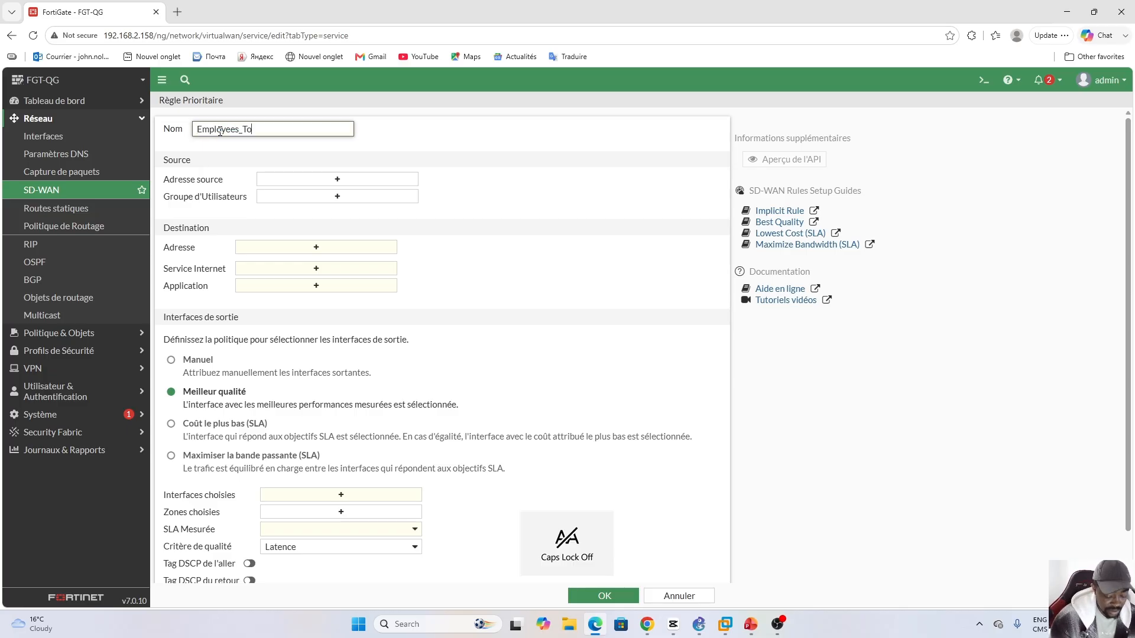
pyautogui.write('_')
pyautogui.press('capslock')
pyautogui.write('I')
pyautogui.press('capslock')
pyautogui.write('nternet')
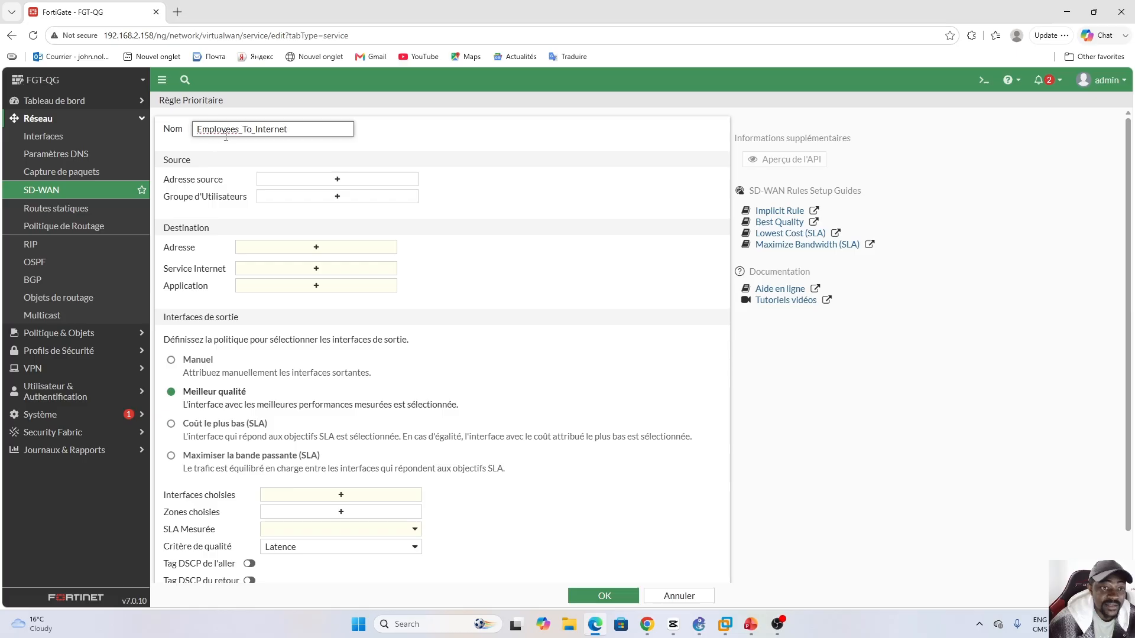
# Set the rule's source address to EMPLOYEES address and look through the available user groups without choosing one.
pyautogui.click(338, 183)
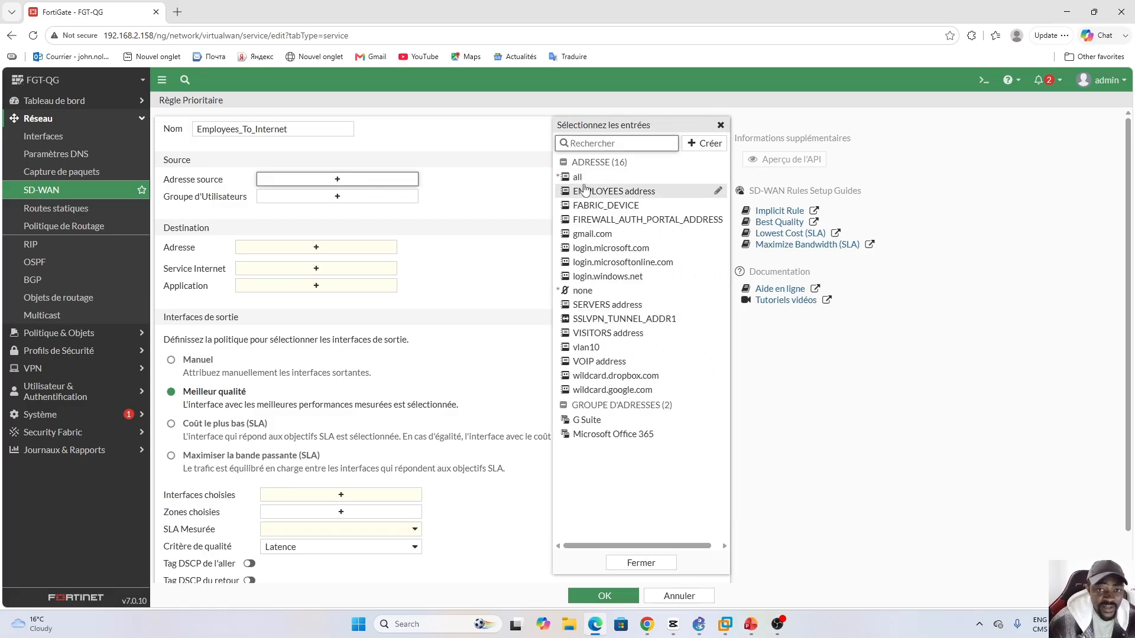
pyautogui.click(616, 196)
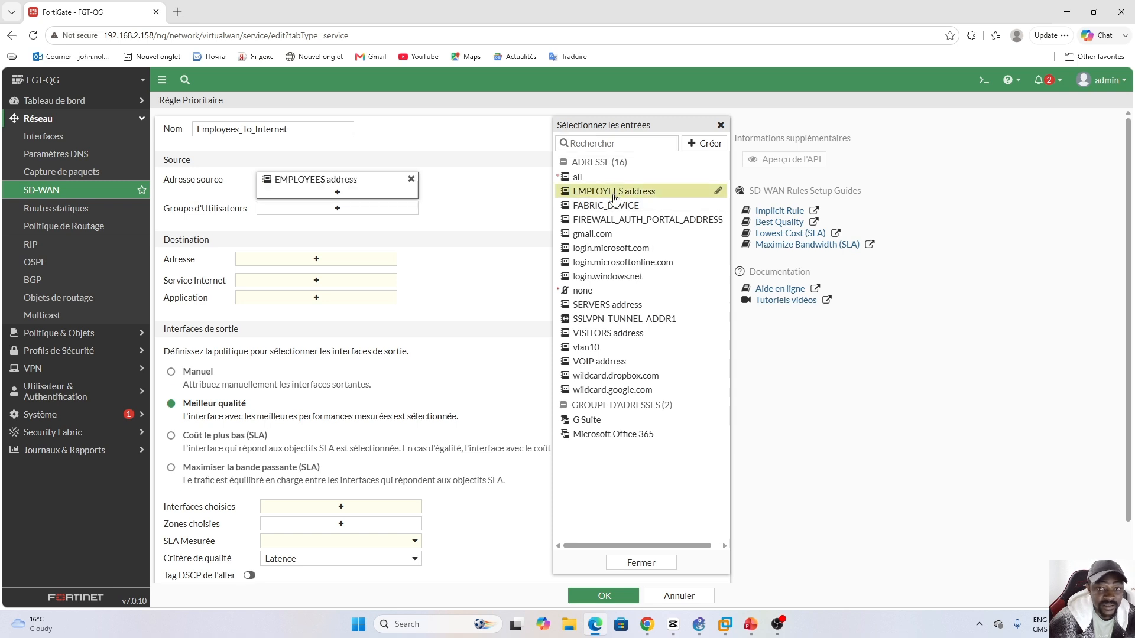
pyautogui.click(475, 199)
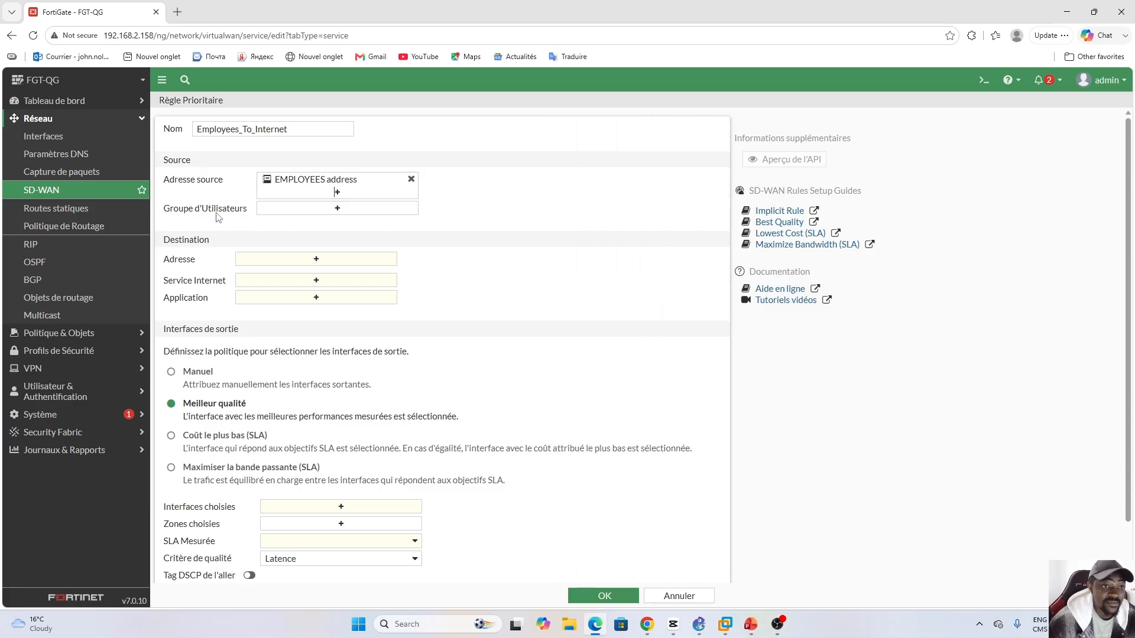
pyautogui.click(338, 210)
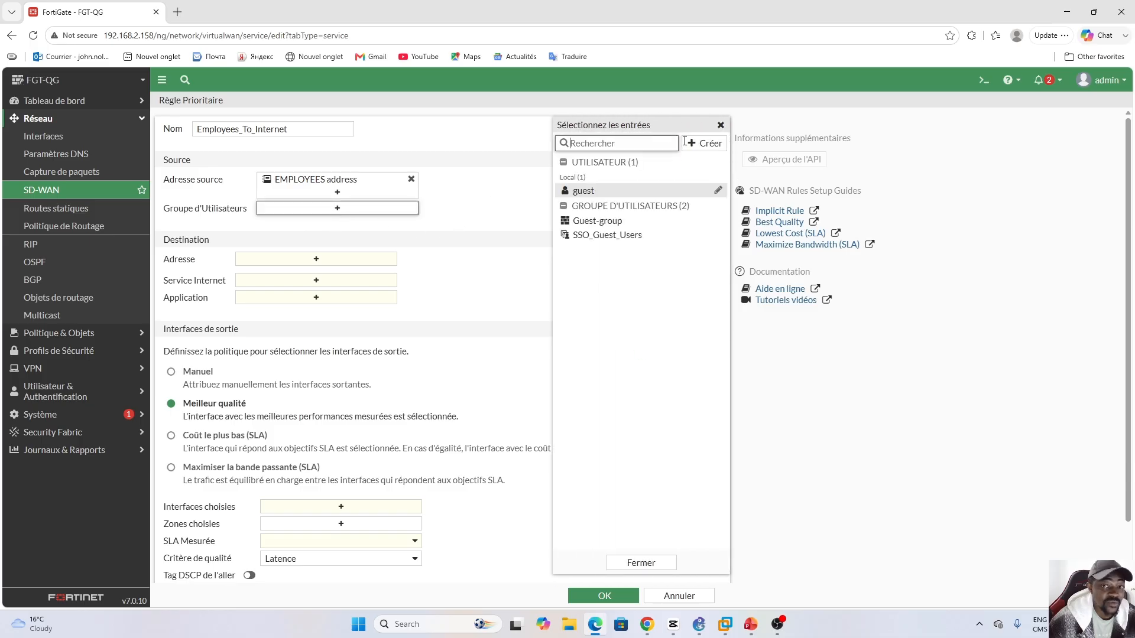
pyautogui.click(721, 125)
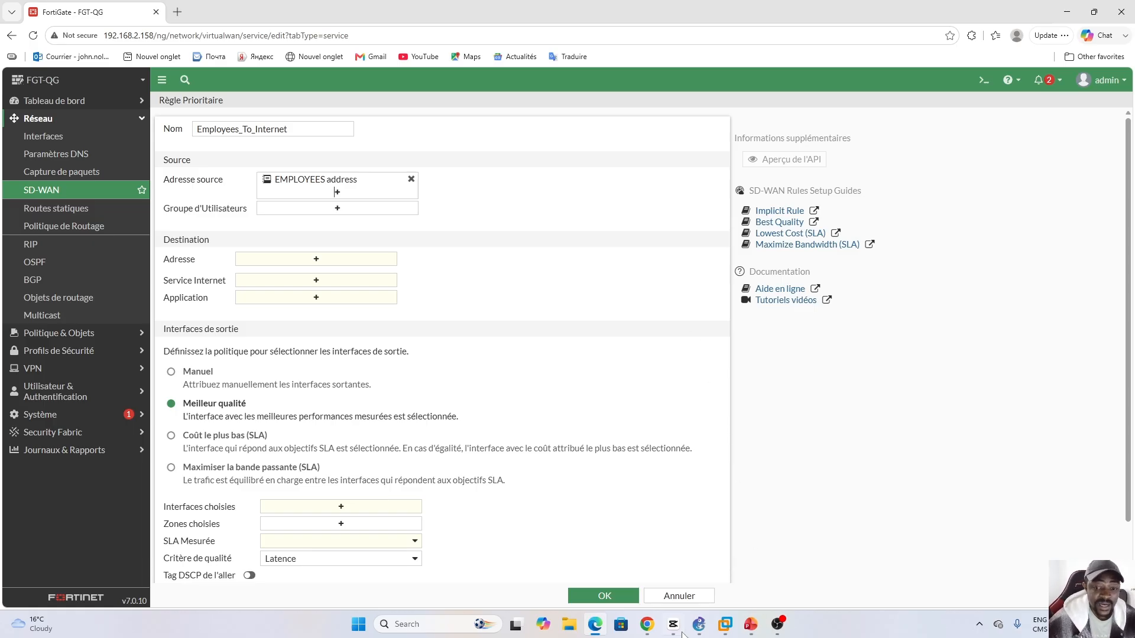
# Review the VLAN topology in GNS3, and set the FortiGate rule's destination address to all.
pyautogui.click(701, 626)
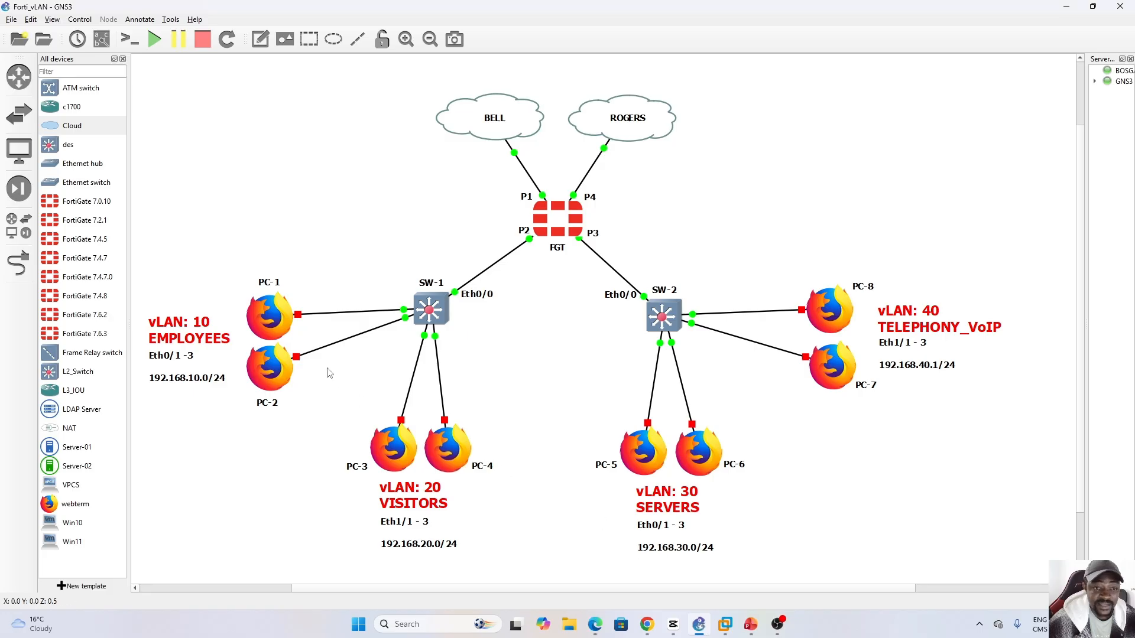
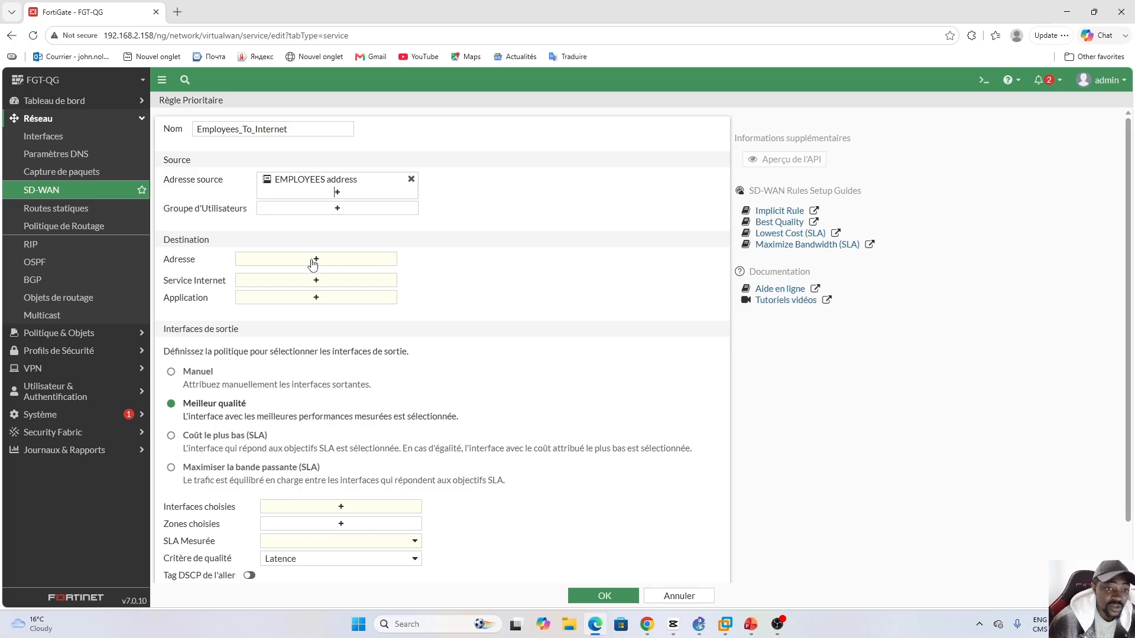
pyautogui.click(314, 259)
pyautogui.click(576, 177)
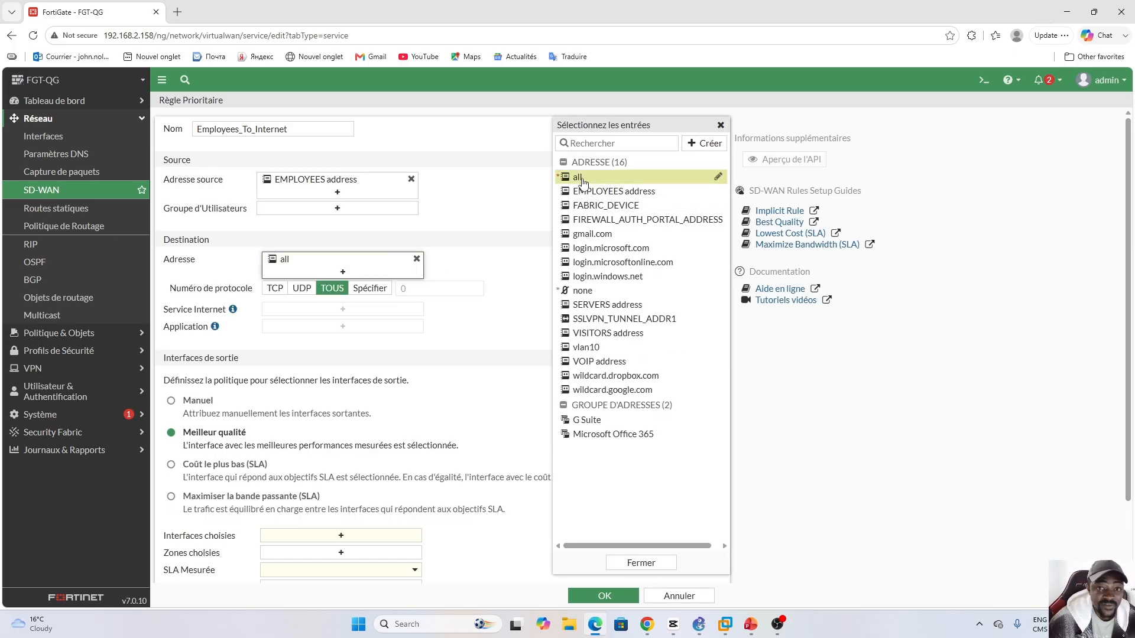
pyautogui.click(492, 300)
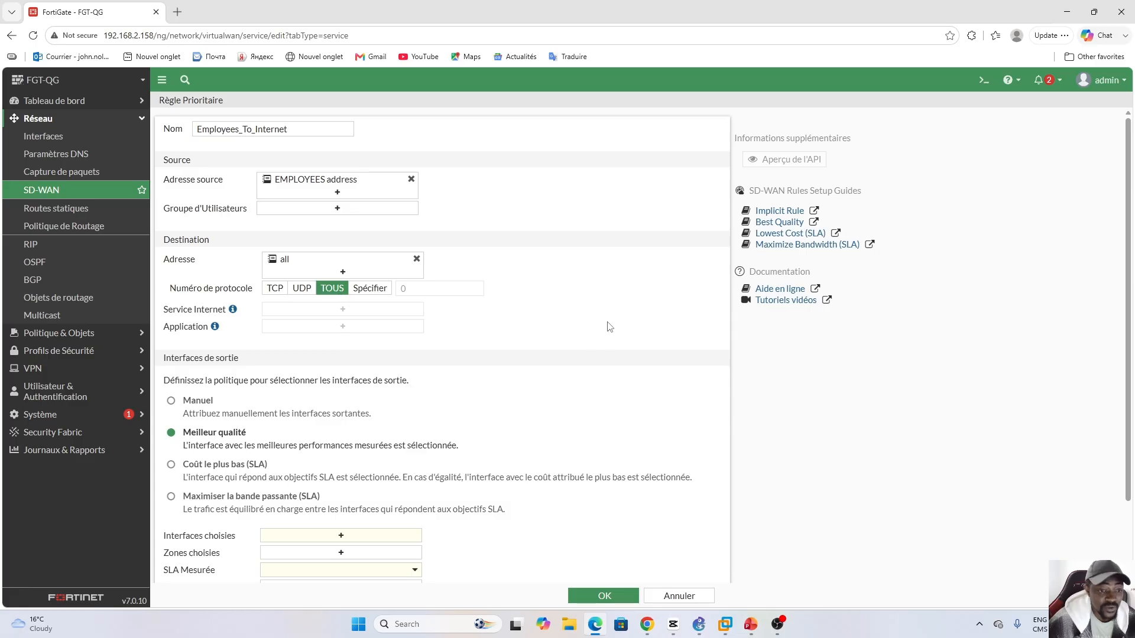
# Review the rule's outgoing interface options and the GNS3 topology, and discard the new rule on the FortiGate page.
pyautogui.moveTo(1129, 226); pyautogui.dragTo(1112, 331)
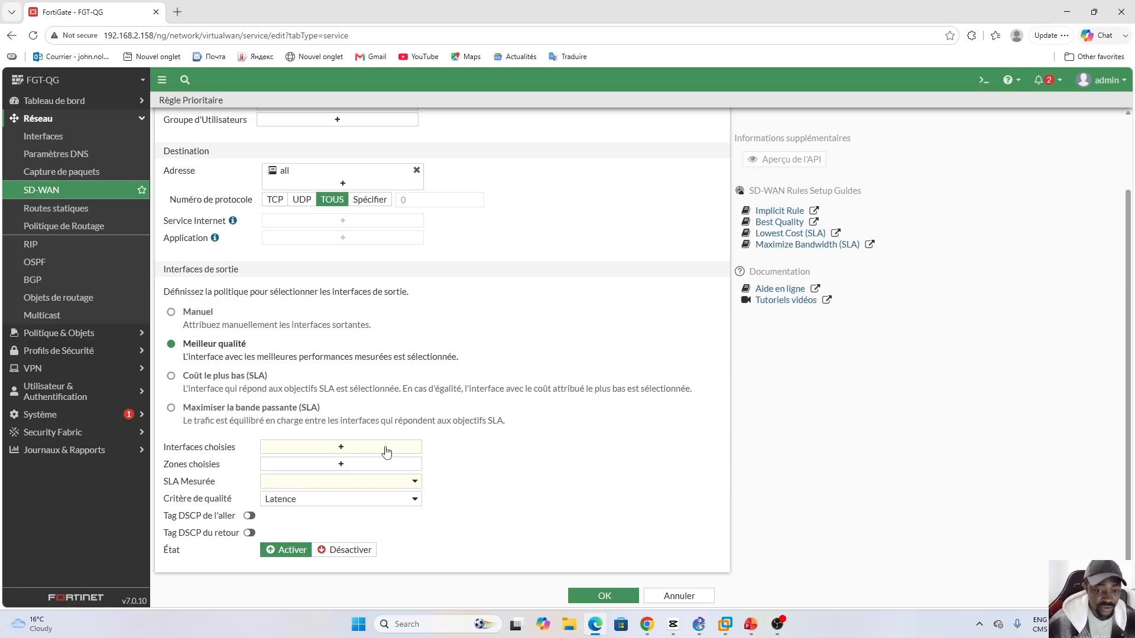
pyautogui.click(695, 632)
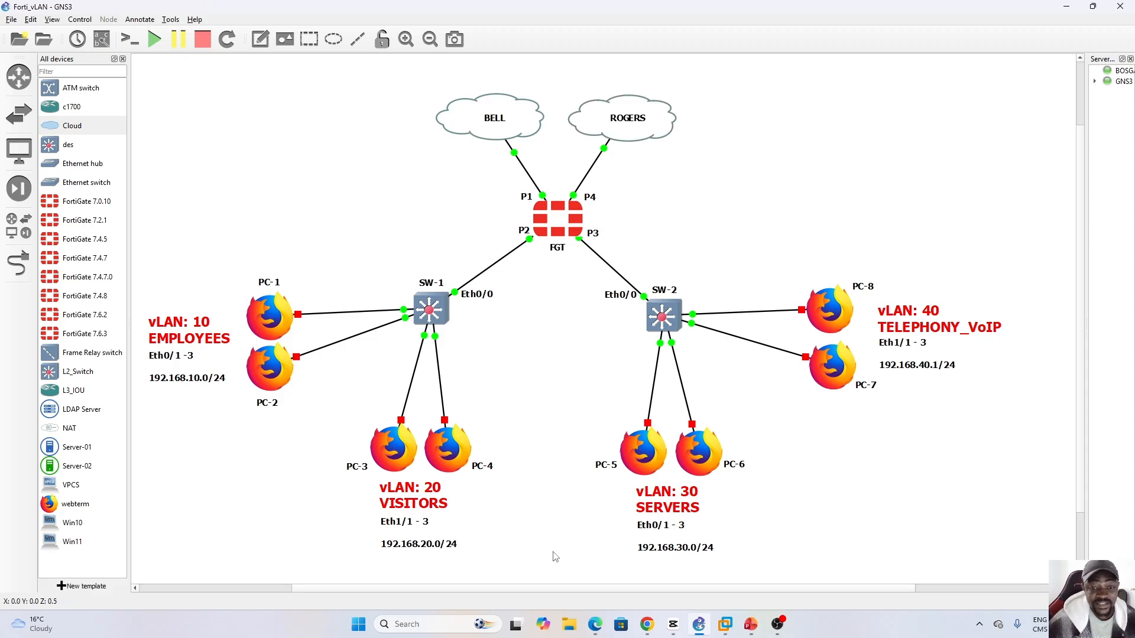
pyautogui.click(594, 628)
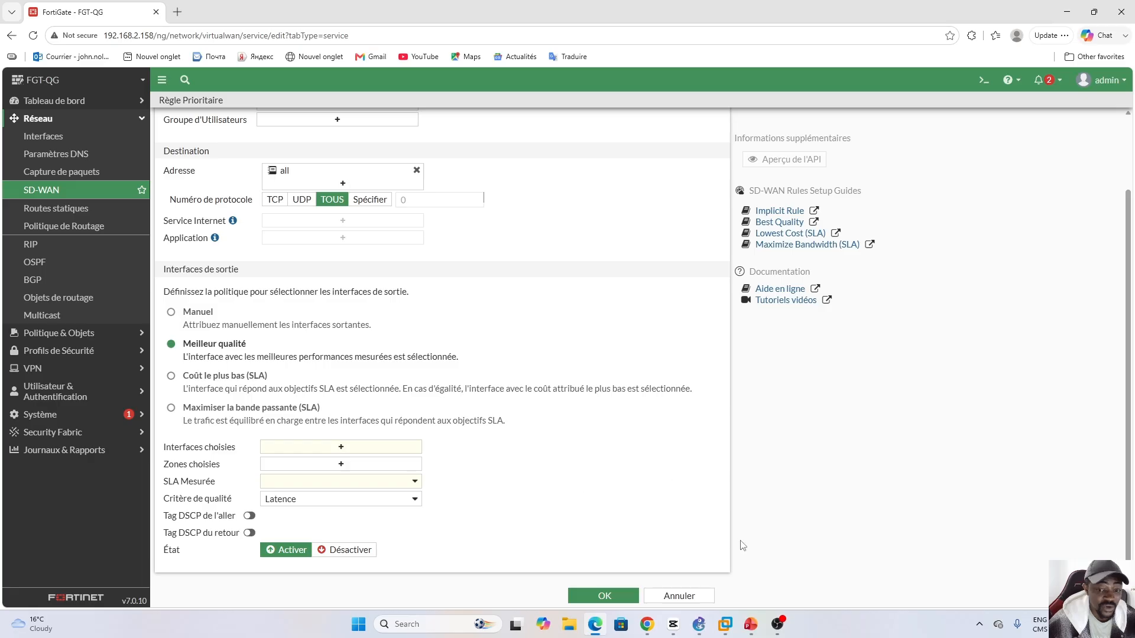
pyautogui.scroll(2, 1127, 331)
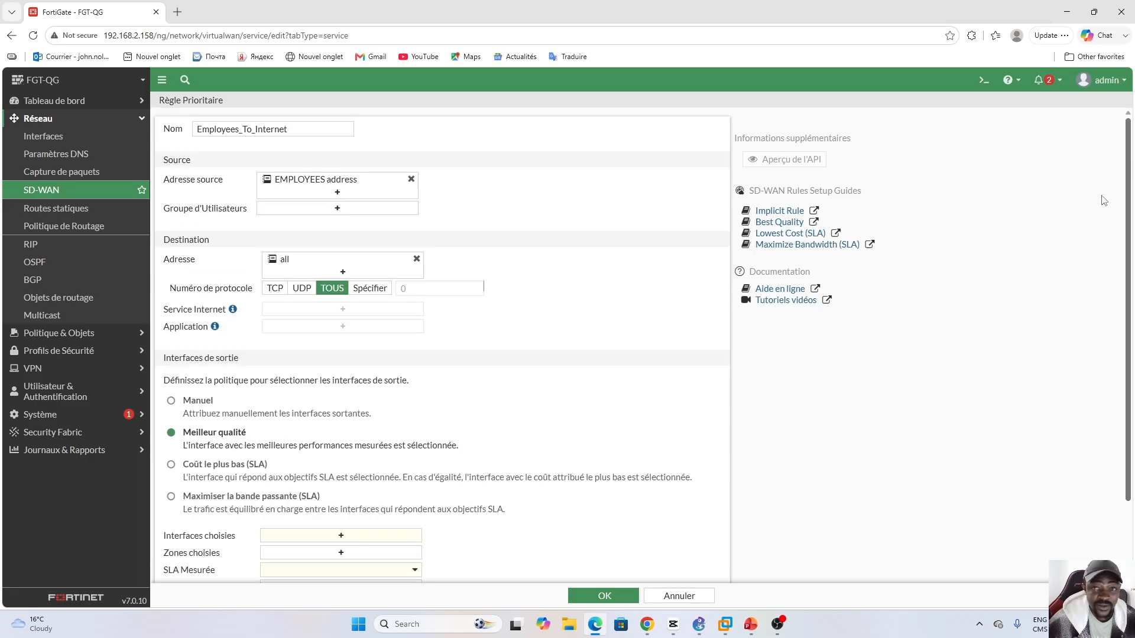
pyautogui.click(678, 596)
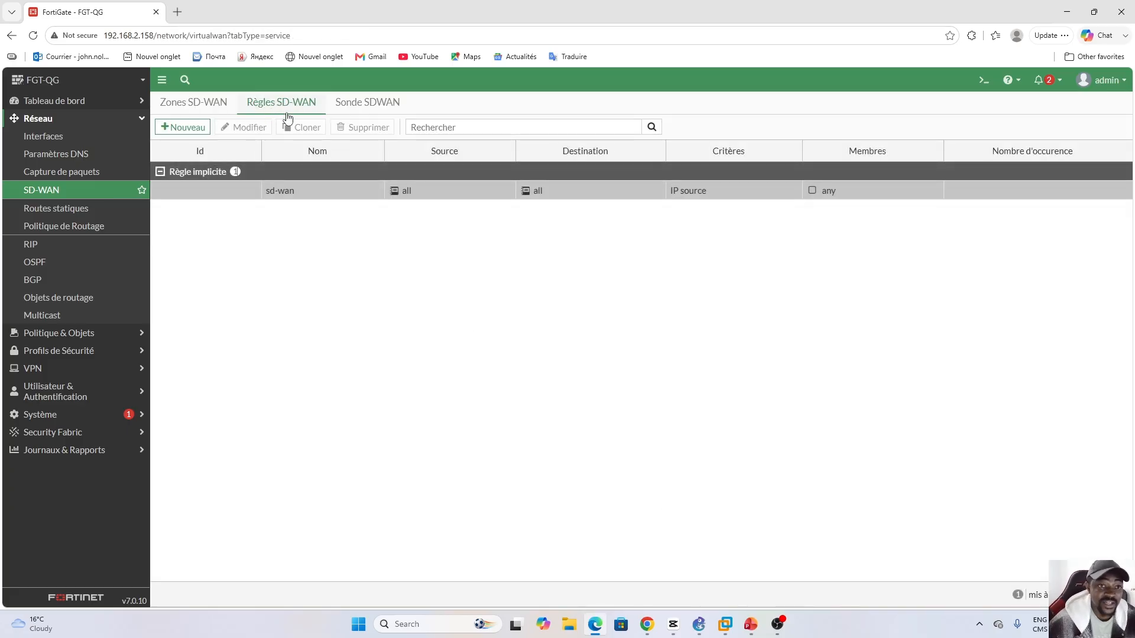
# Examine the SD-WAN health-check probes, including their packet loss, latency and jitter charts and the default test servers.
pyautogui.click(365, 107)
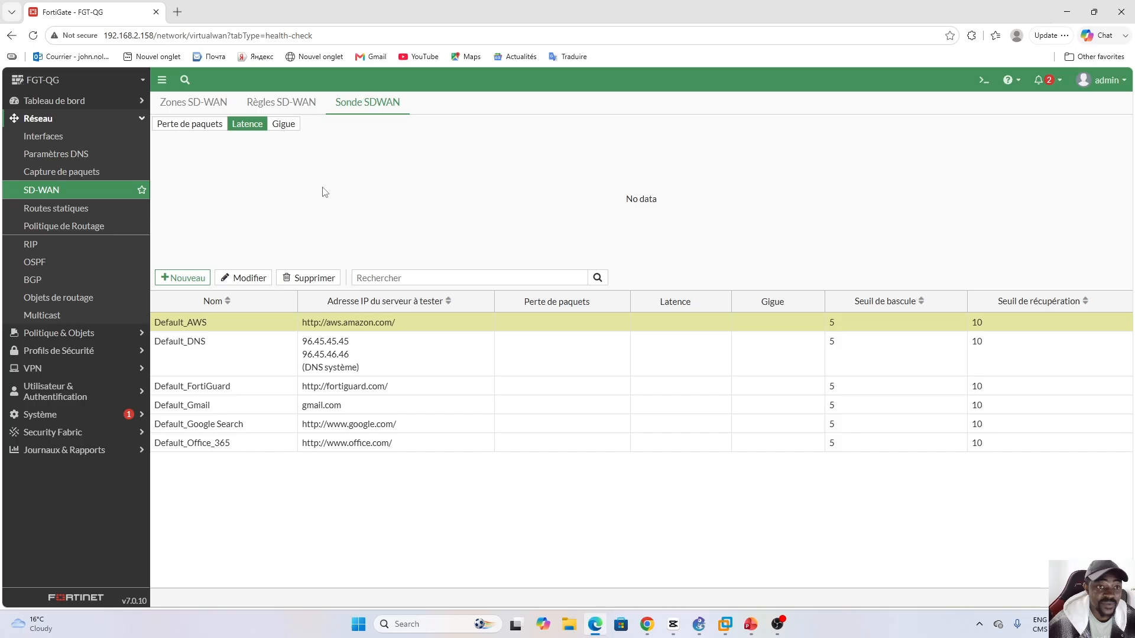
pyautogui.click(185, 129)
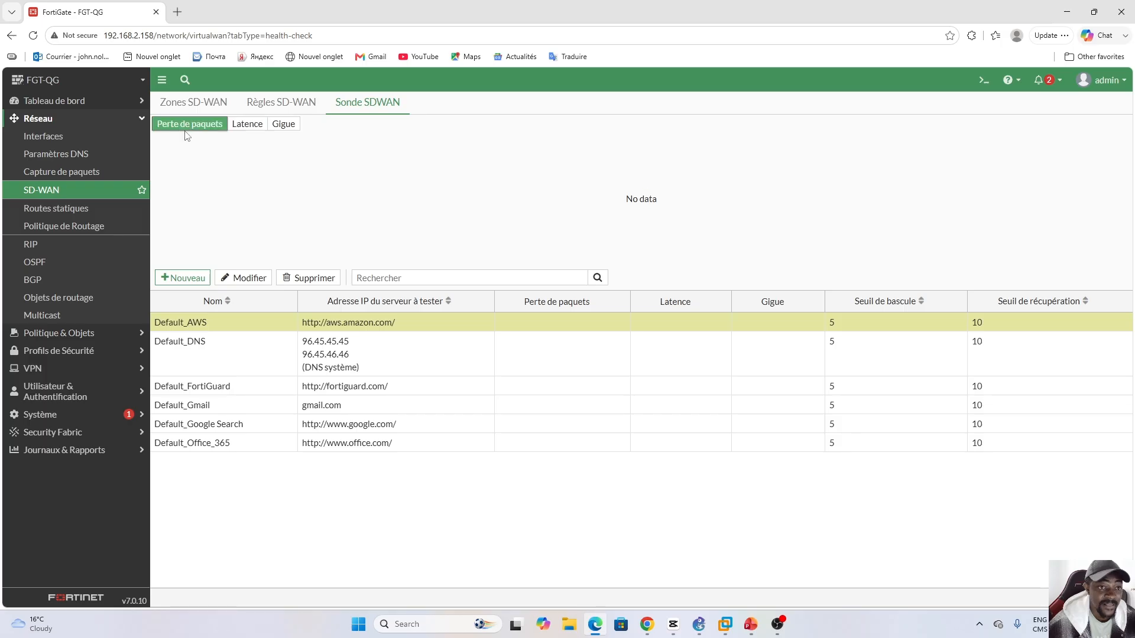
pyautogui.click(251, 126)
pyautogui.click(284, 124)
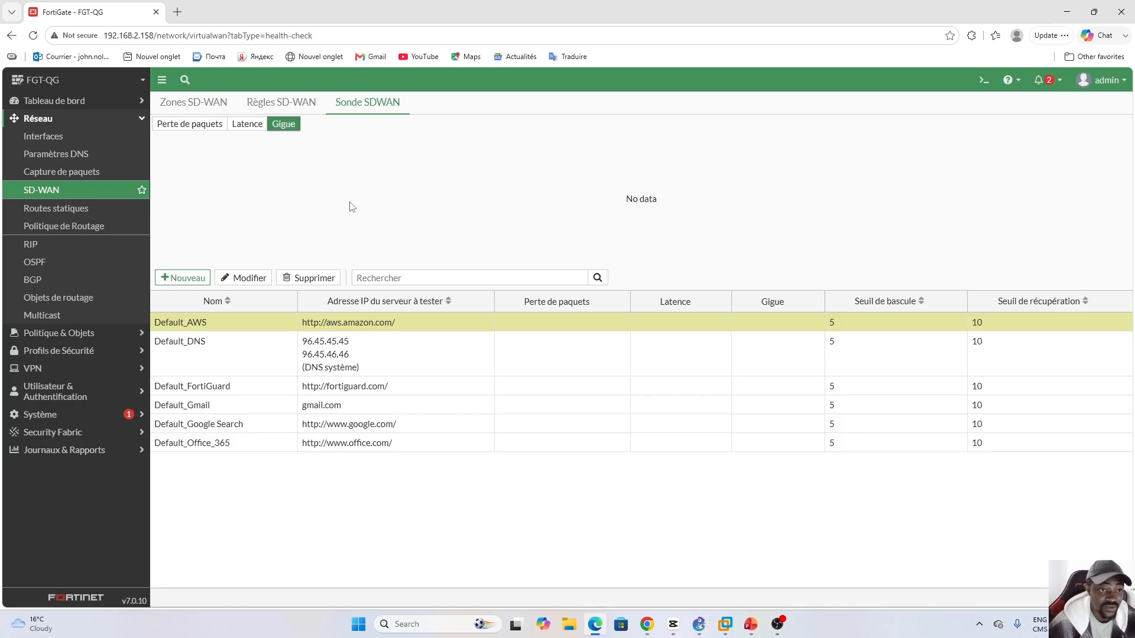
pyautogui.click(183, 125)
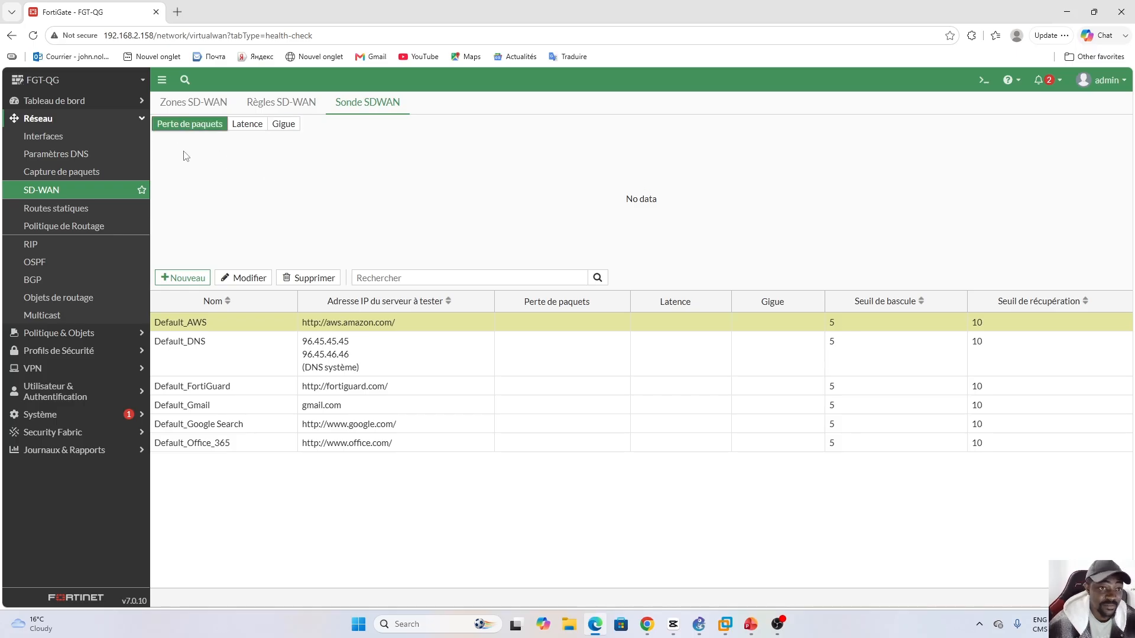
pyautogui.click(250, 125)
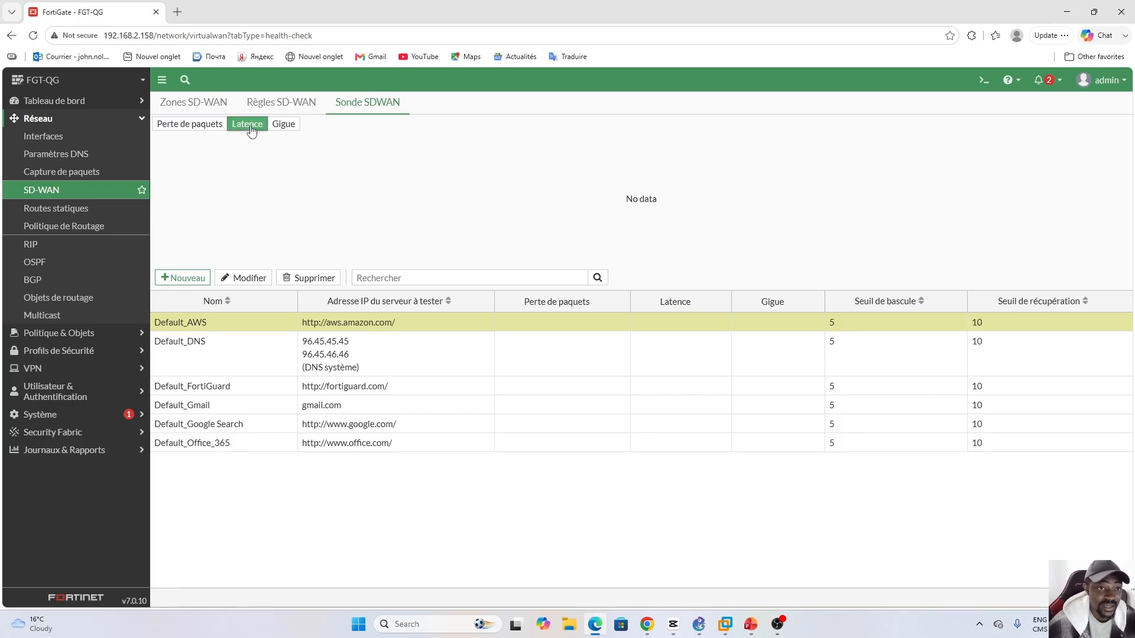
pyautogui.click(285, 131)
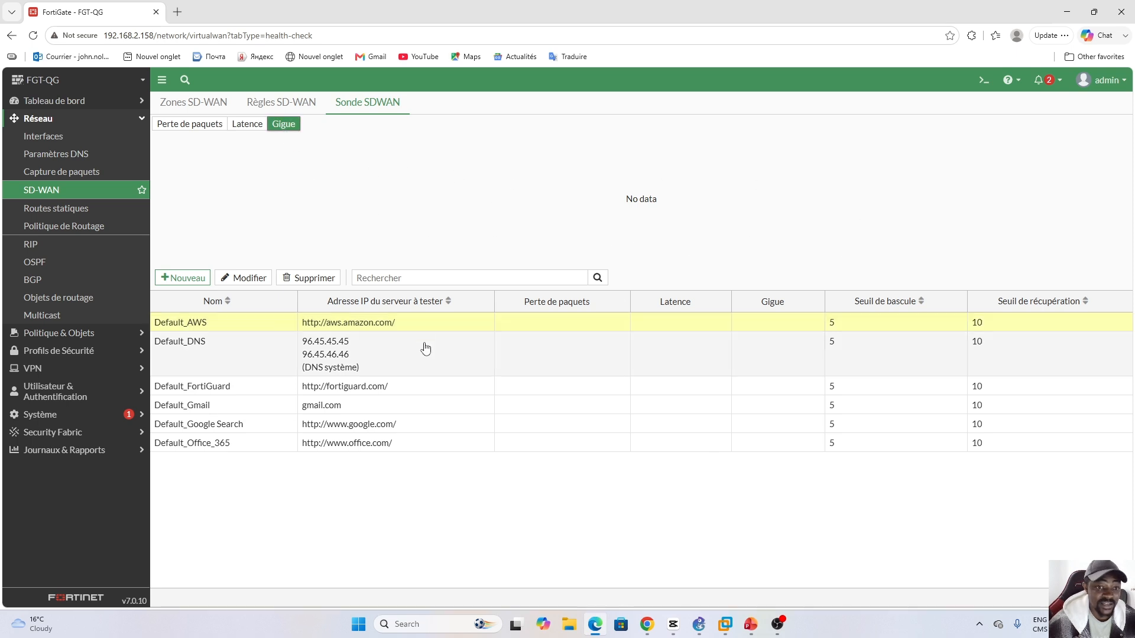
pyautogui.click(463, 411)
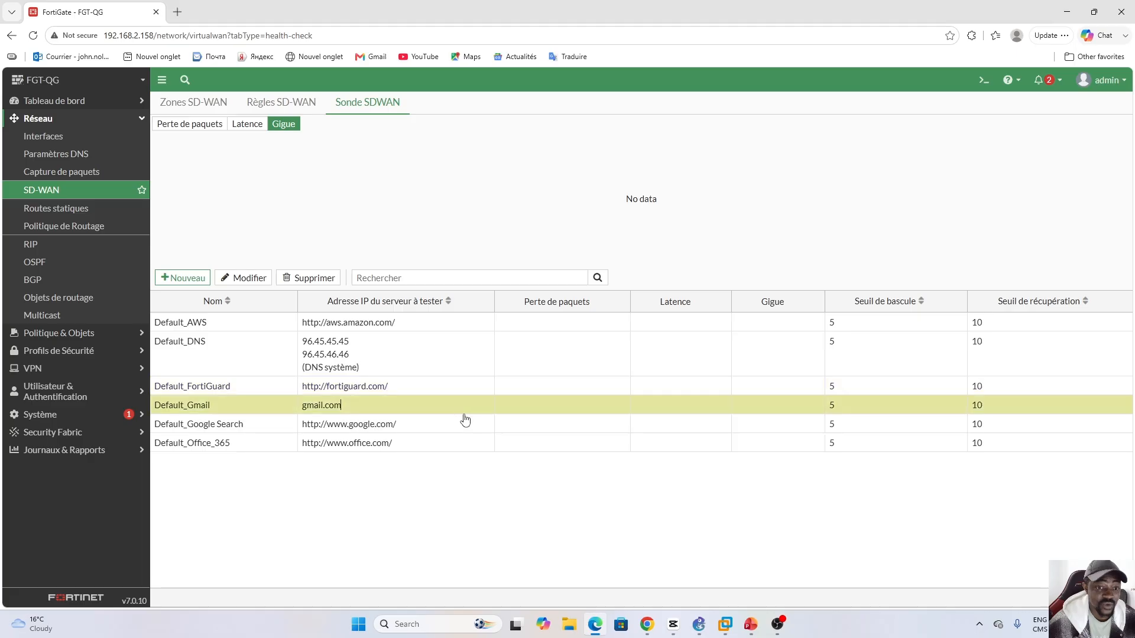
pyautogui.click(469, 430)
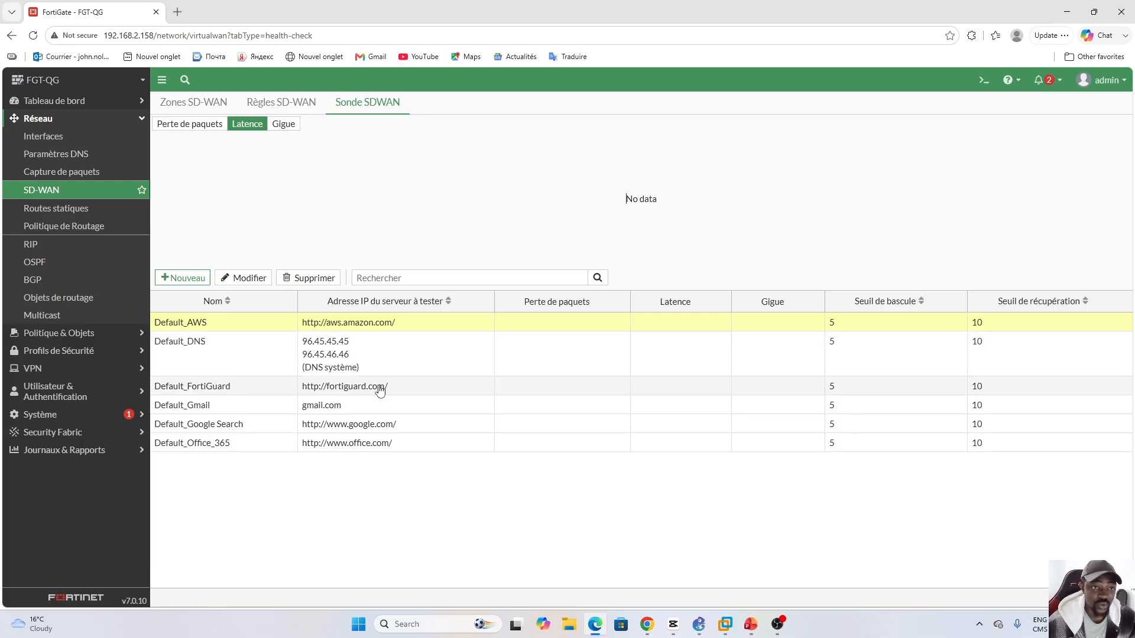
# Set the participants of the Default_DNS health-check probe to all SD-WAN members and save it.
pyautogui.click(423, 365)
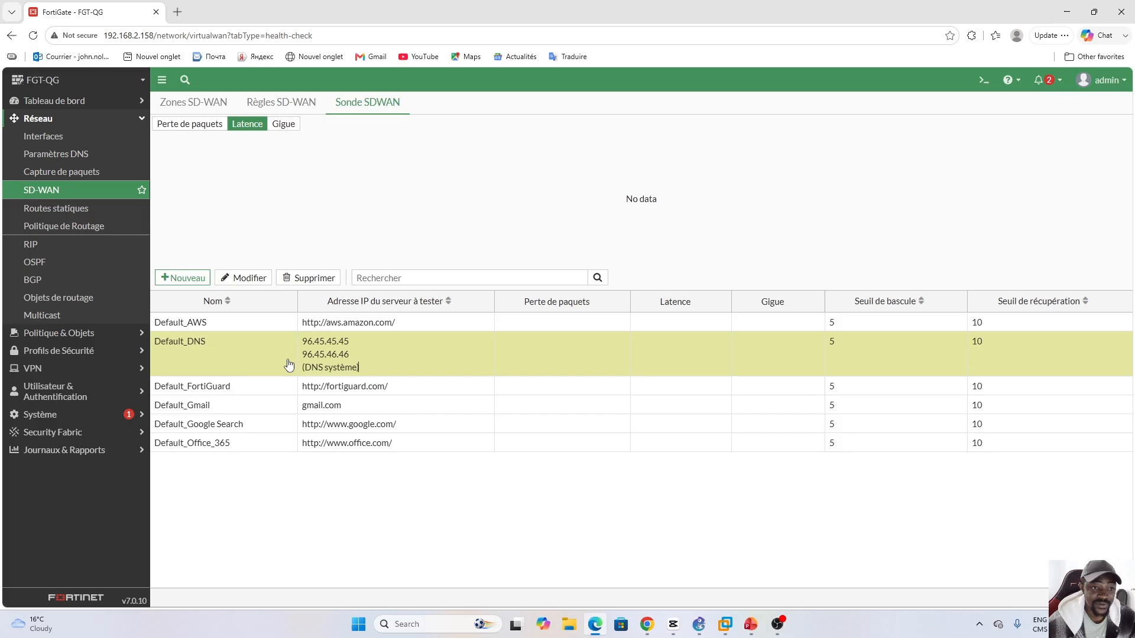
pyautogui.doubleClick(234, 358)
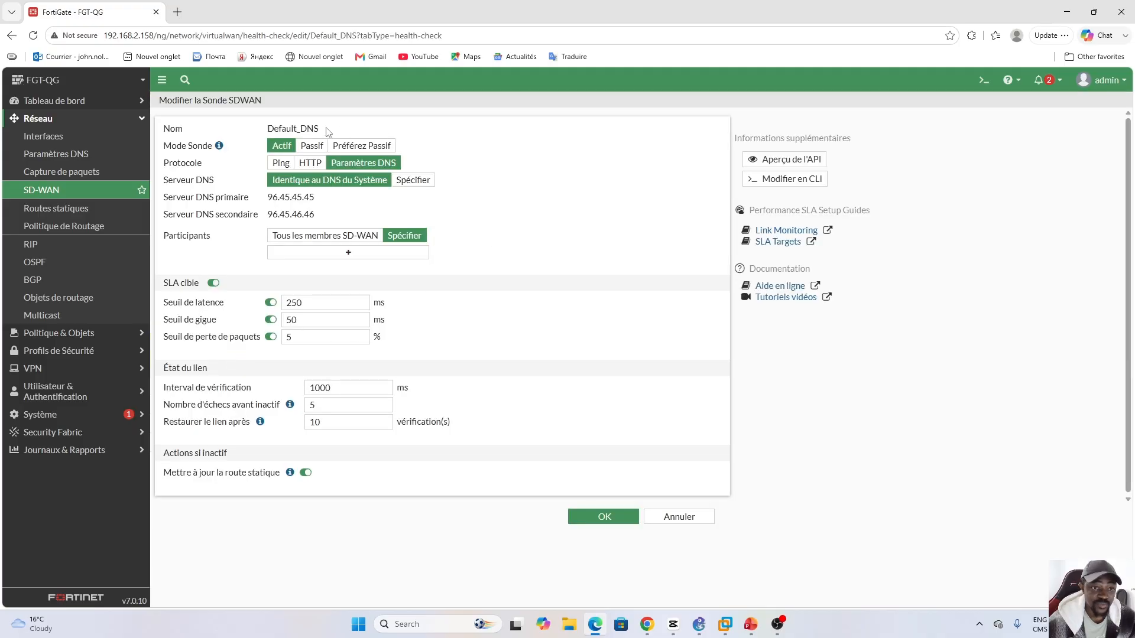
pyautogui.click(317, 239)
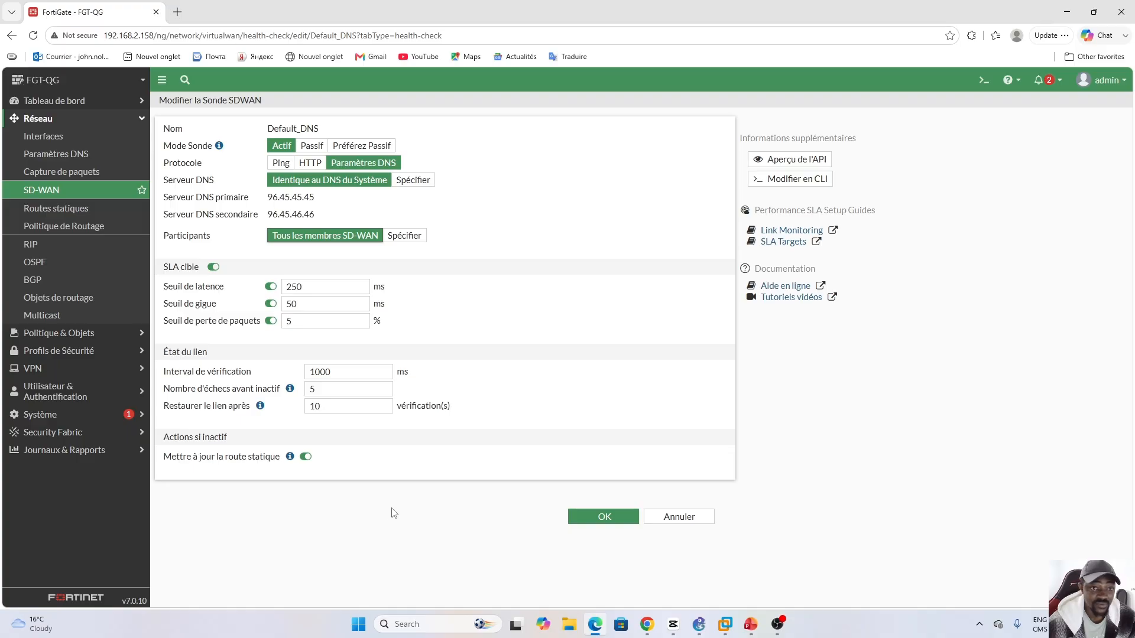
pyautogui.click(605, 519)
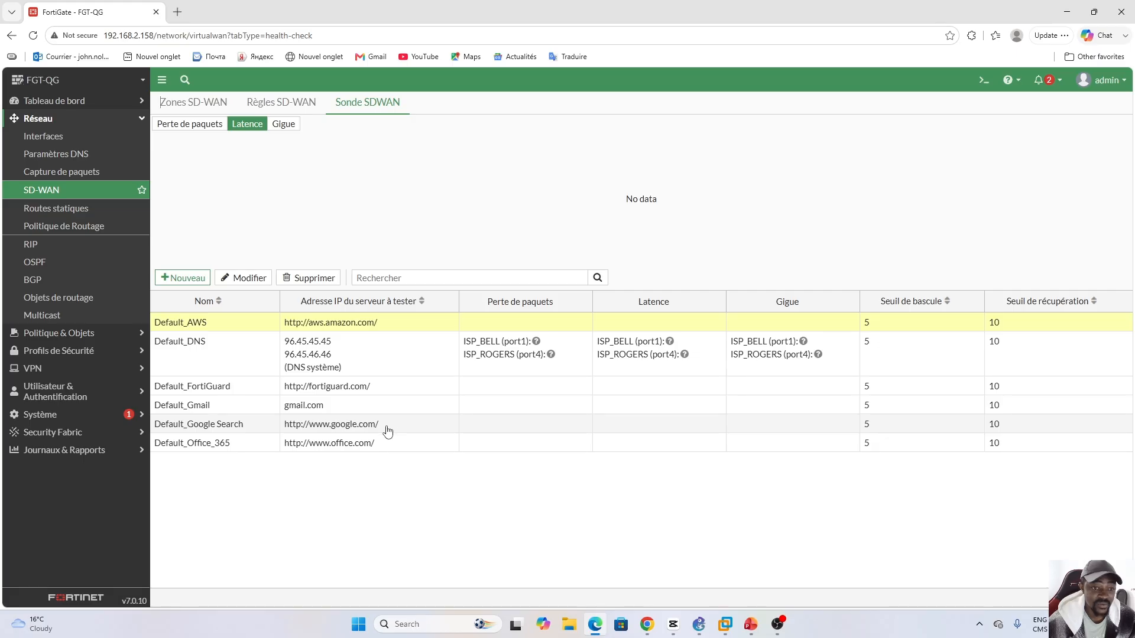
# Set the participants of the Default_Google Search health-check probe to all SD-WAN members and save it.
pyautogui.click(410, 431)
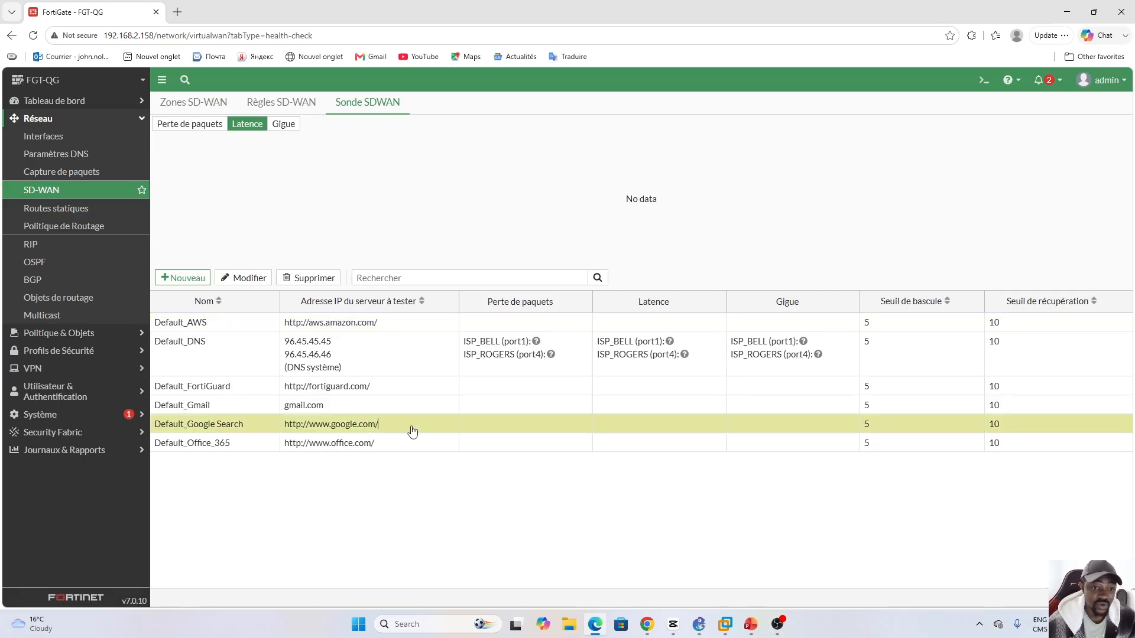
pyautogui.click(409, 448)
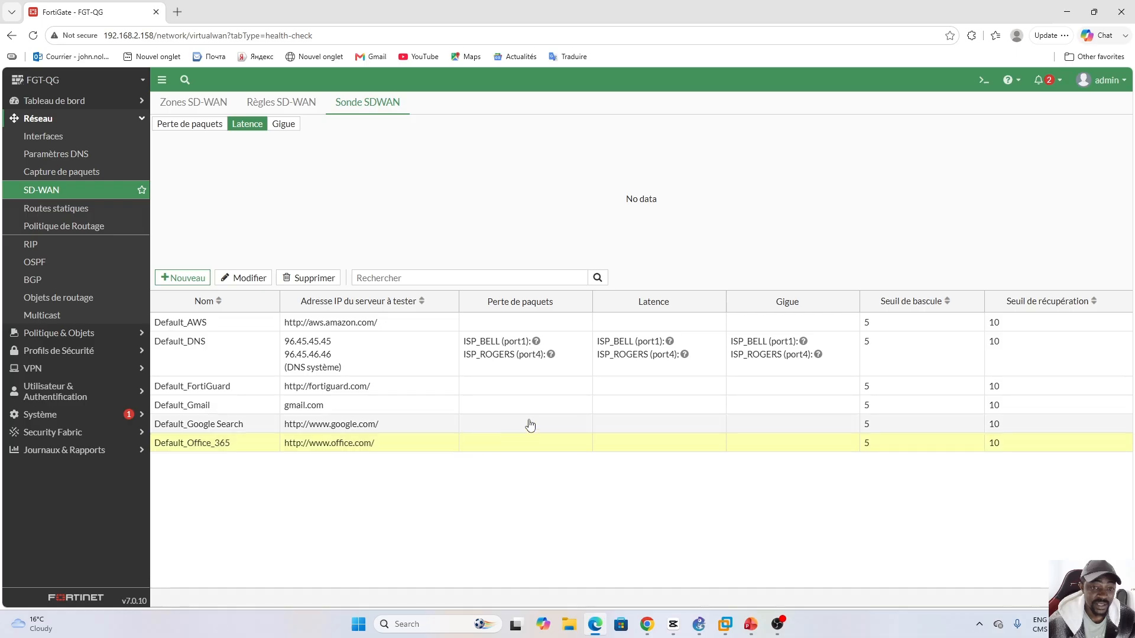
pyautogui.doubleClick(408, 431)
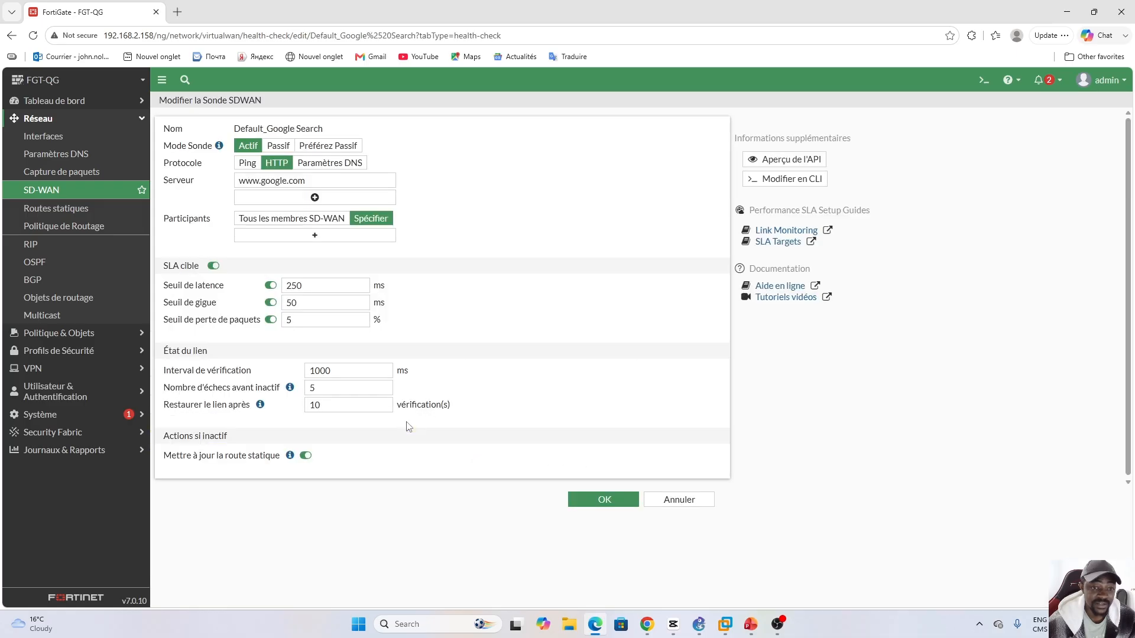
pyautogui.click(603, 499)
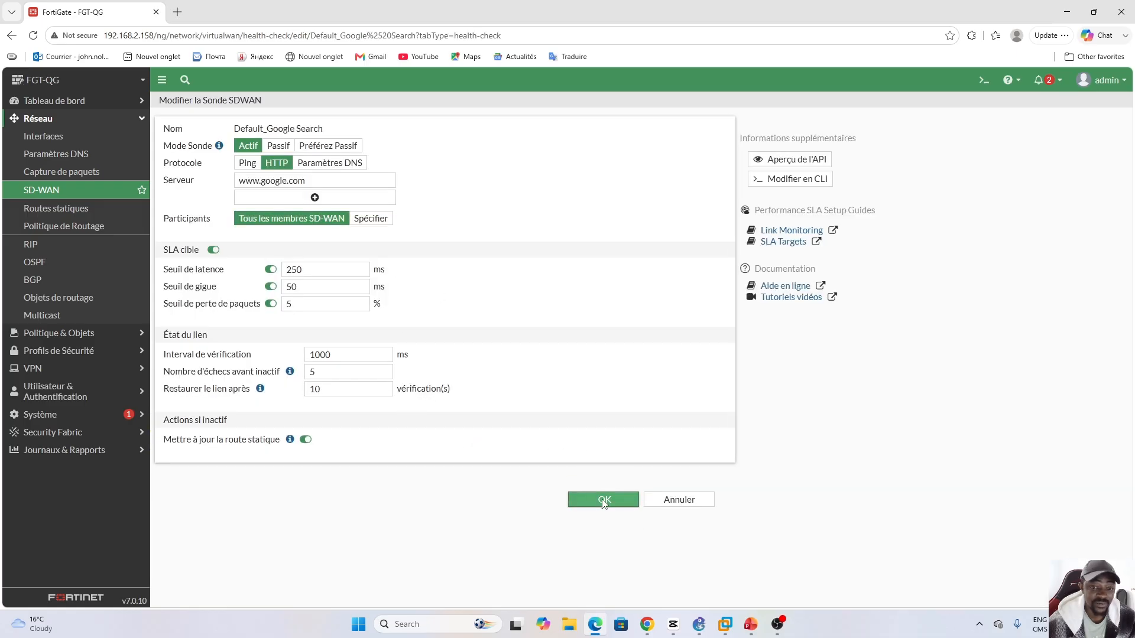
# Set the participants of the Default_Office_365 probe to all SD-WAN members, save it, and check the Default_DNS probe's measurements.
pyautogui.doubleClick(402, 457)
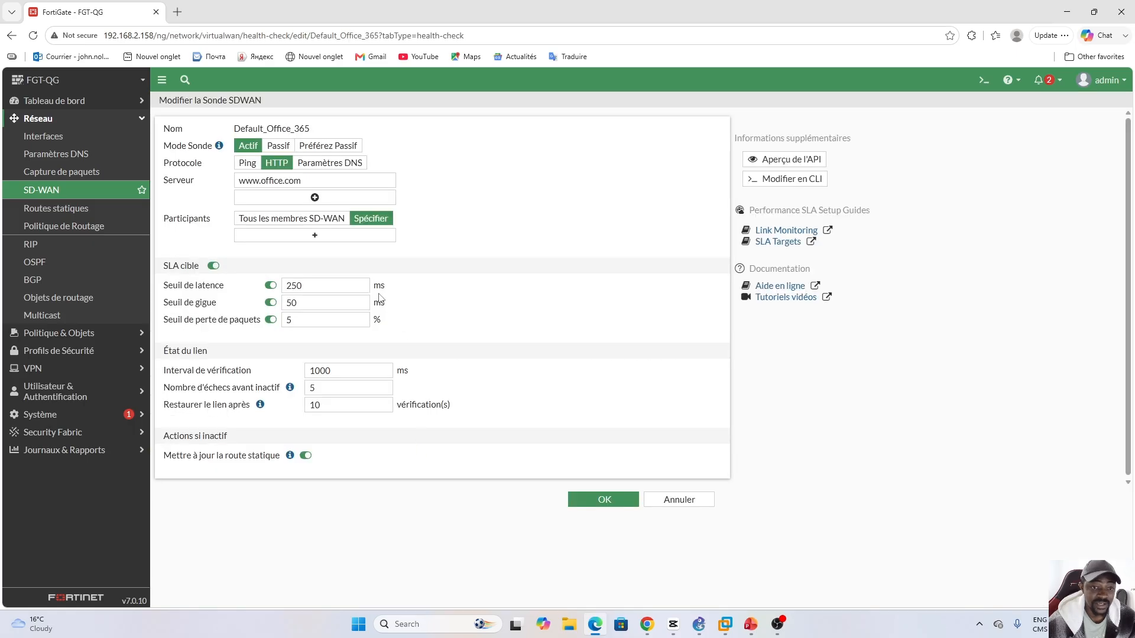
pyautogui.click(306, 220)
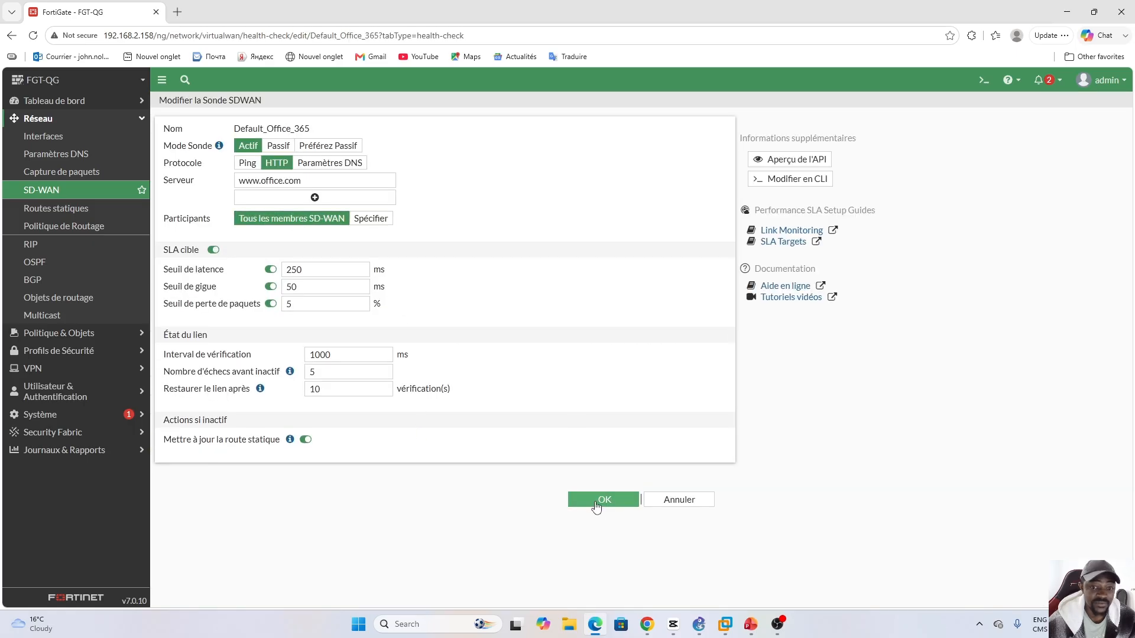
pyautogui.click(599, 501)
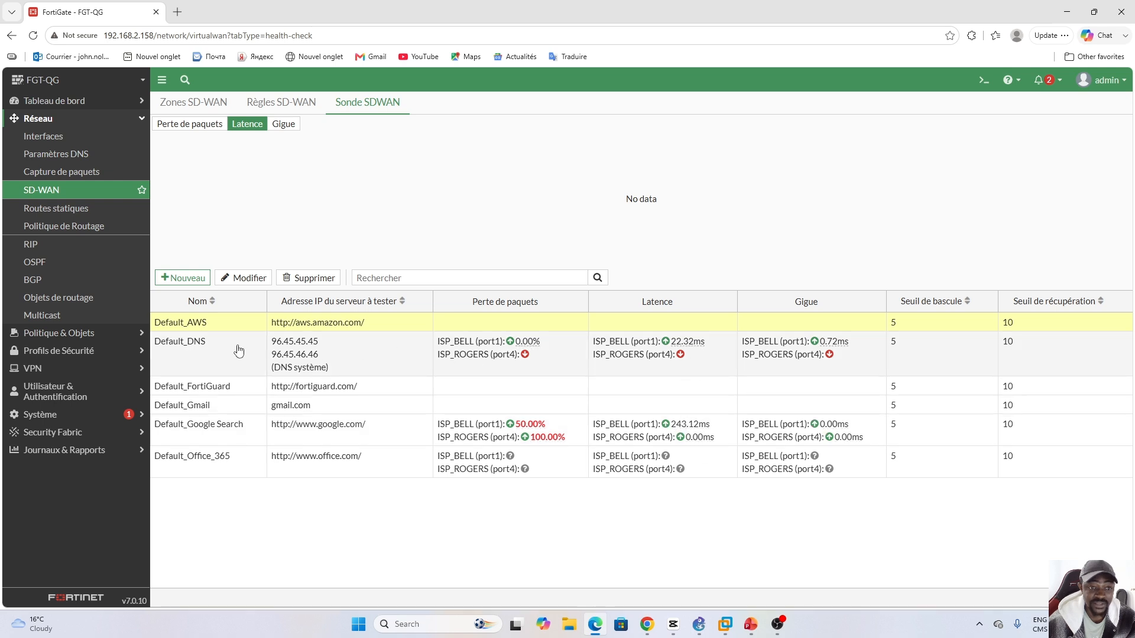
pyautogui.click(219, 361)
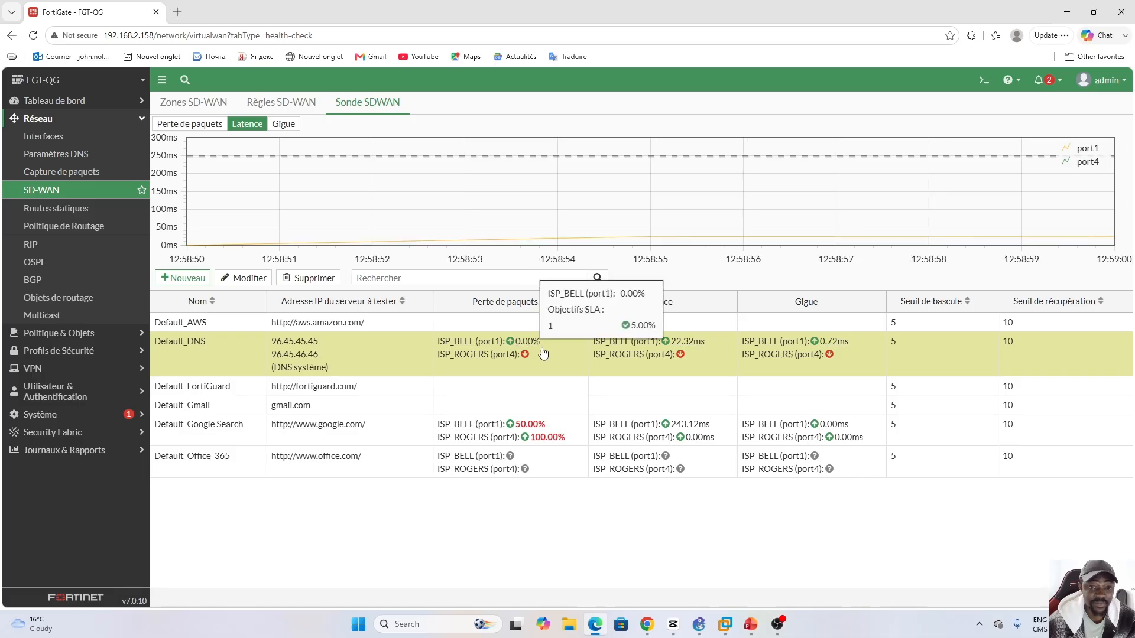
pyautogui.moveTo(693, 353)
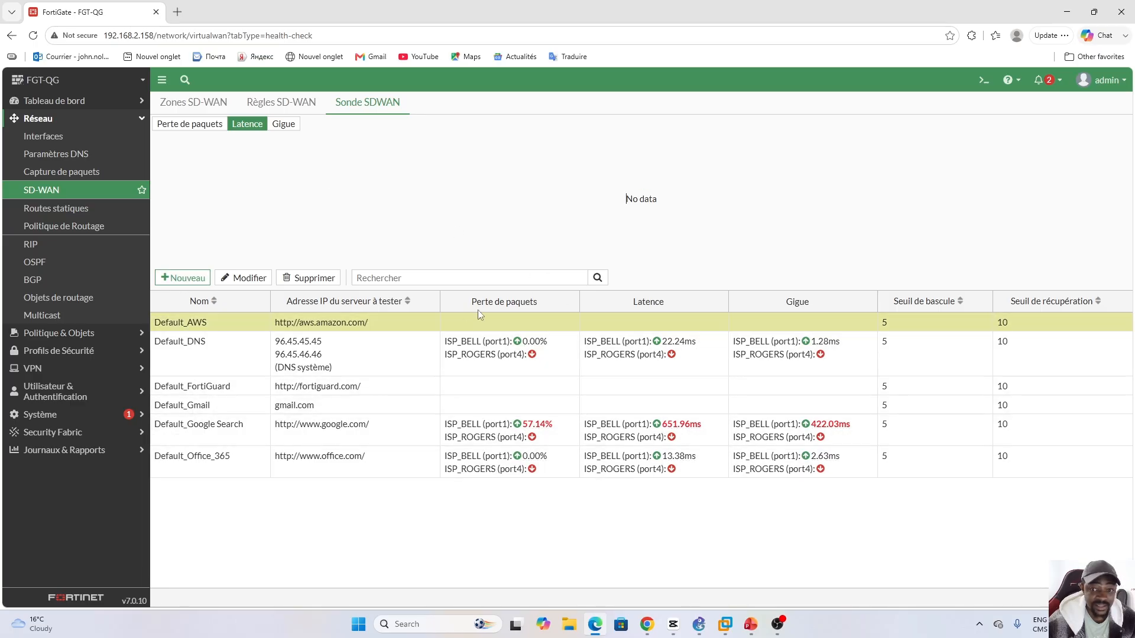
# Create a new SD-WAN rule named Employees_To_Internet.
pyautogui.click(280, 105)
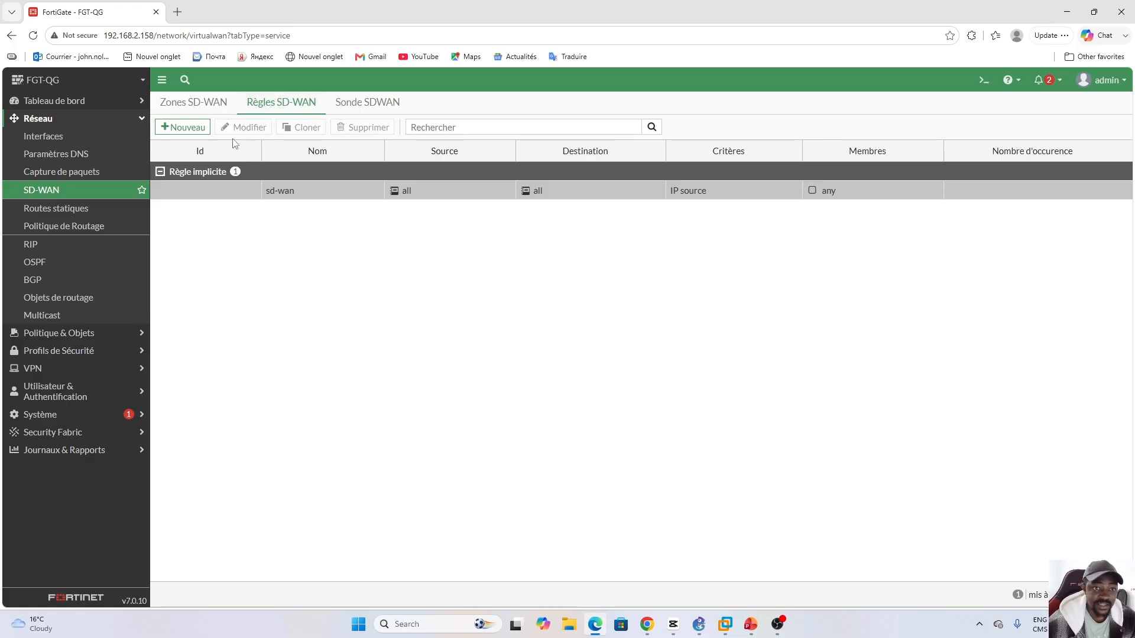
pyautogui.click(184, 127)
pyautogui.click(246, 130)
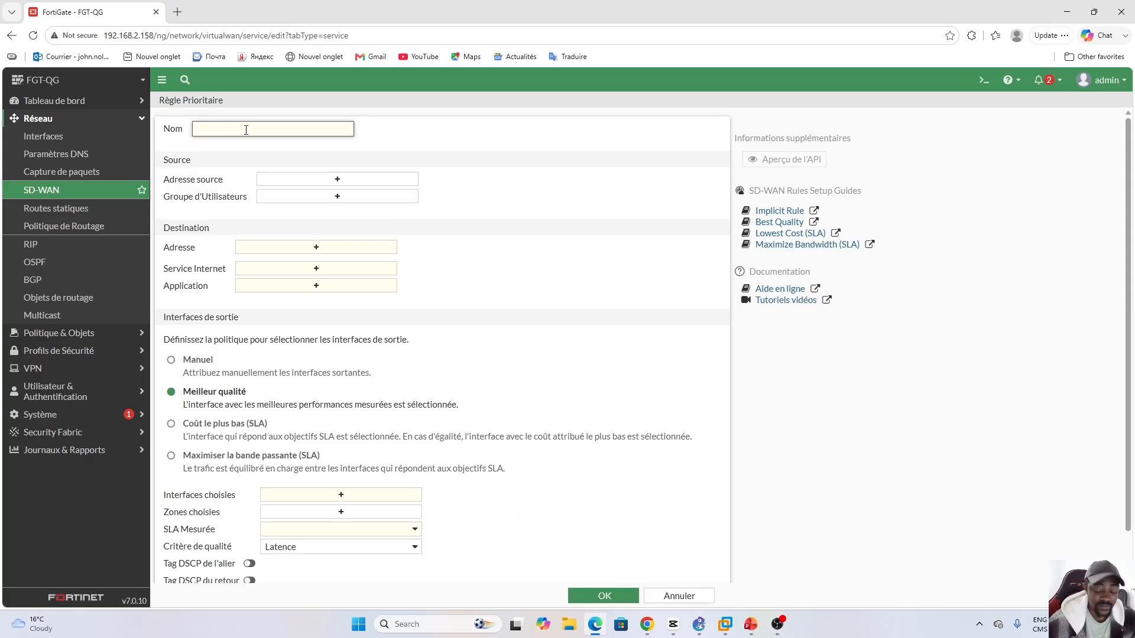
pyautogui.press('capslock')
pyautogui.write('E')
pyautogui.press('capslock')
pyautogui.write('mploy')
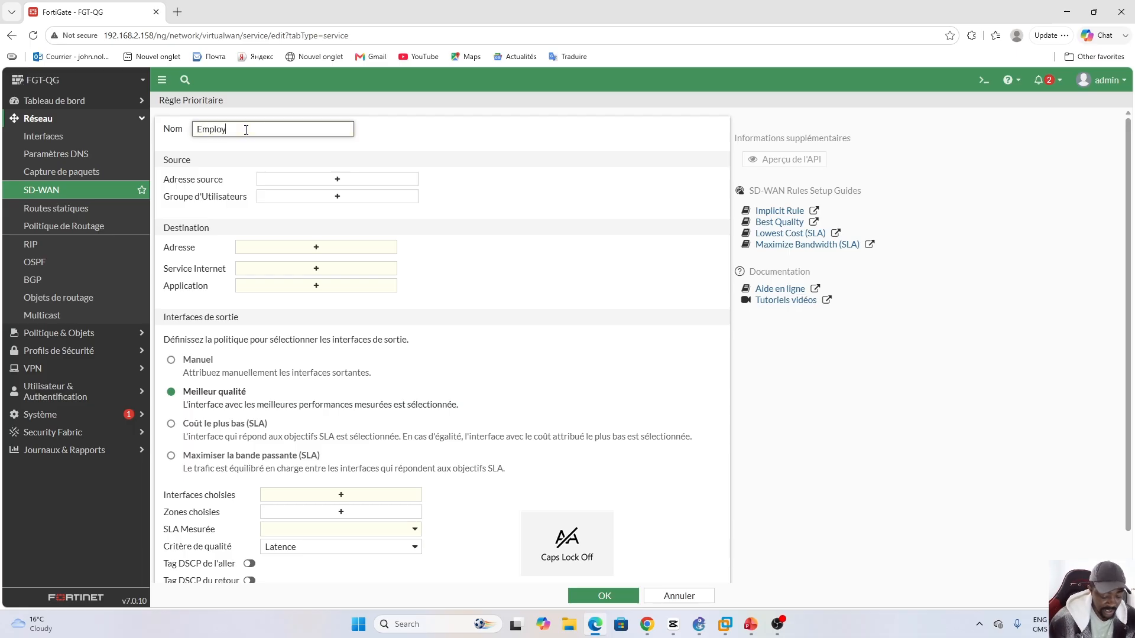
pyautogui.write('ees')
pyautogui.press('capslock')
pyautogui.write('_')
pyautogui.press('capslock')
pyautogui.write('1')
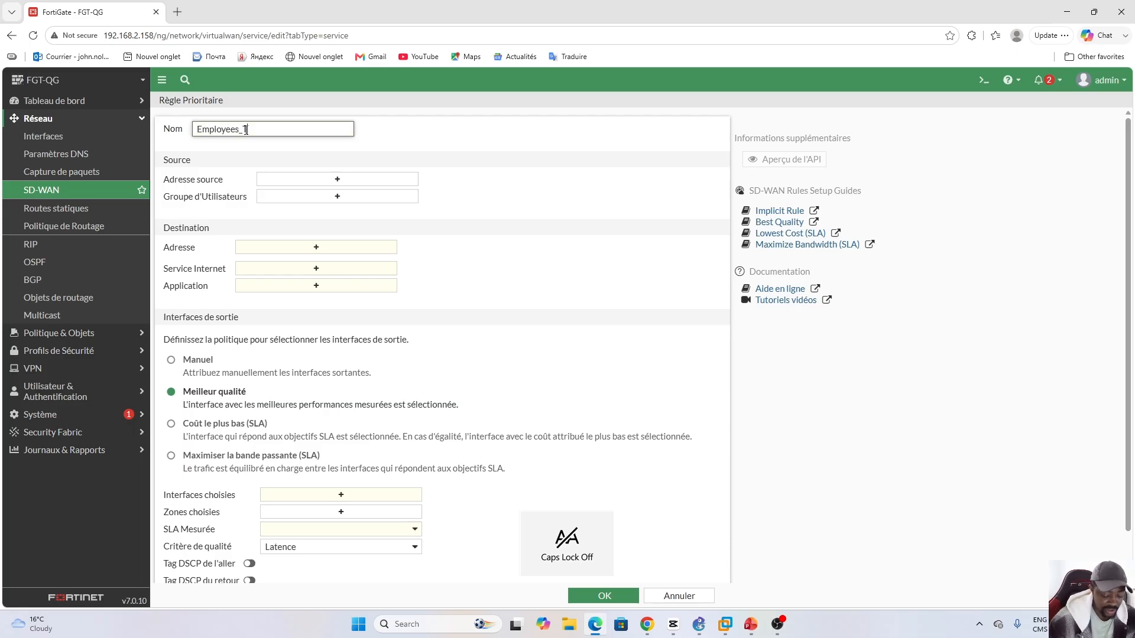
pyautogui.write('o')
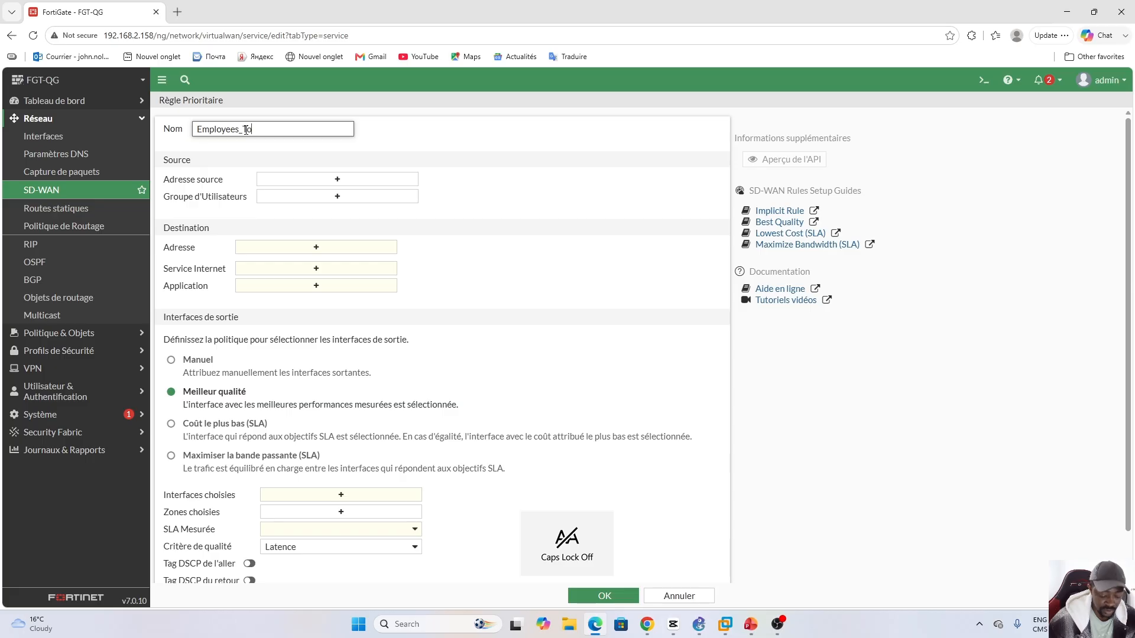
pyautogui.write('_')
pyautogui.press('capslock')
pyautogui.write('Internet')
pyautogui.press('capslock')
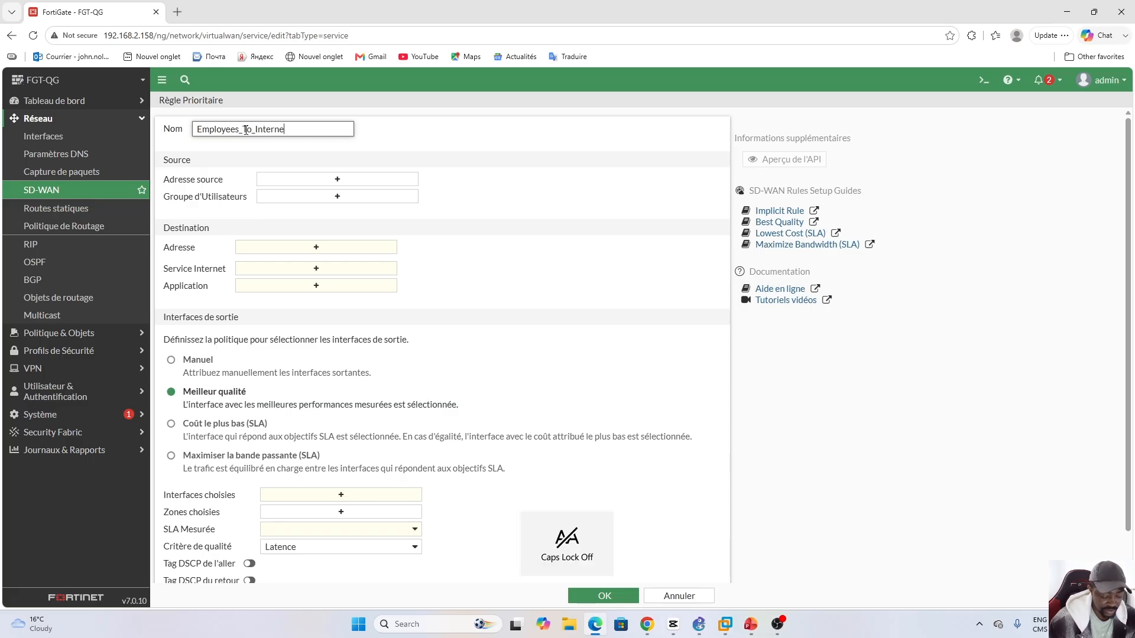
# Set the source address of the Employees_To_Internet rule to EMPLOYEES address.
pyautogui.click(380, 126)
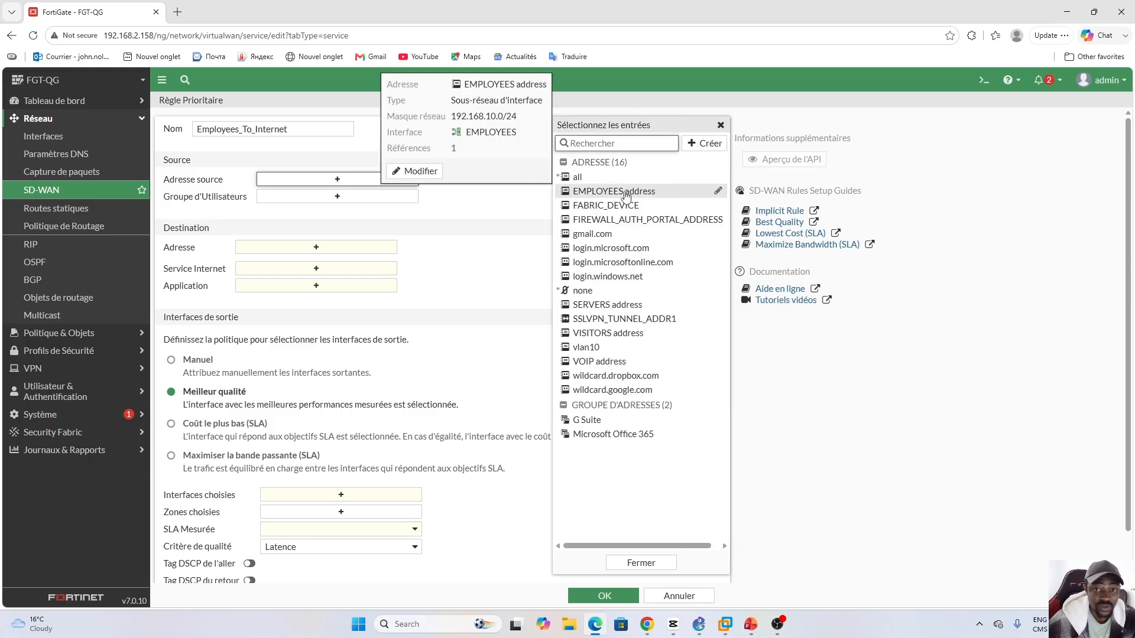
pyautogui.click(602, 192)
pyautogui.click(497, 200)
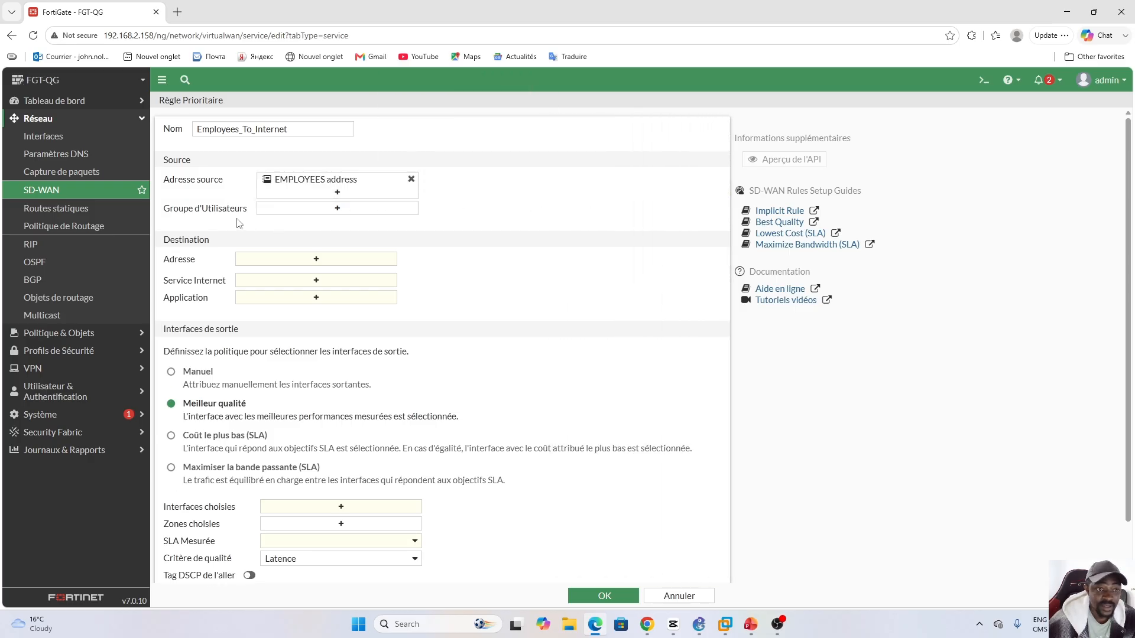
# Create a firewall-type user group named Top_Management and assign it as the rule's source user group.
pyautogui.click(334, 212)
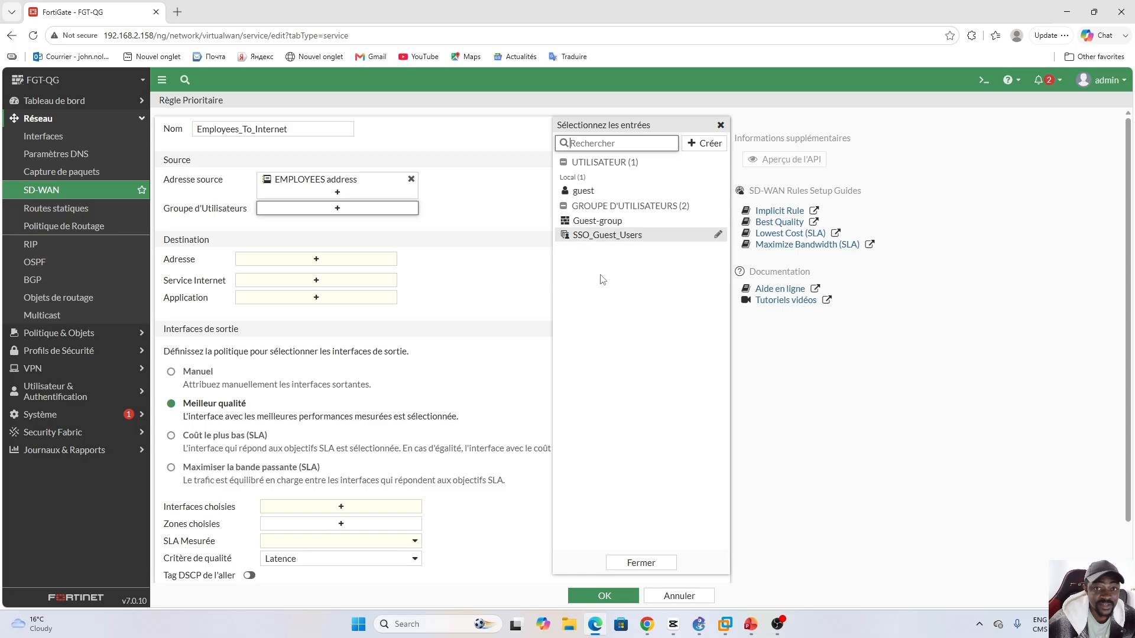
pyautogui.click(704, 146)
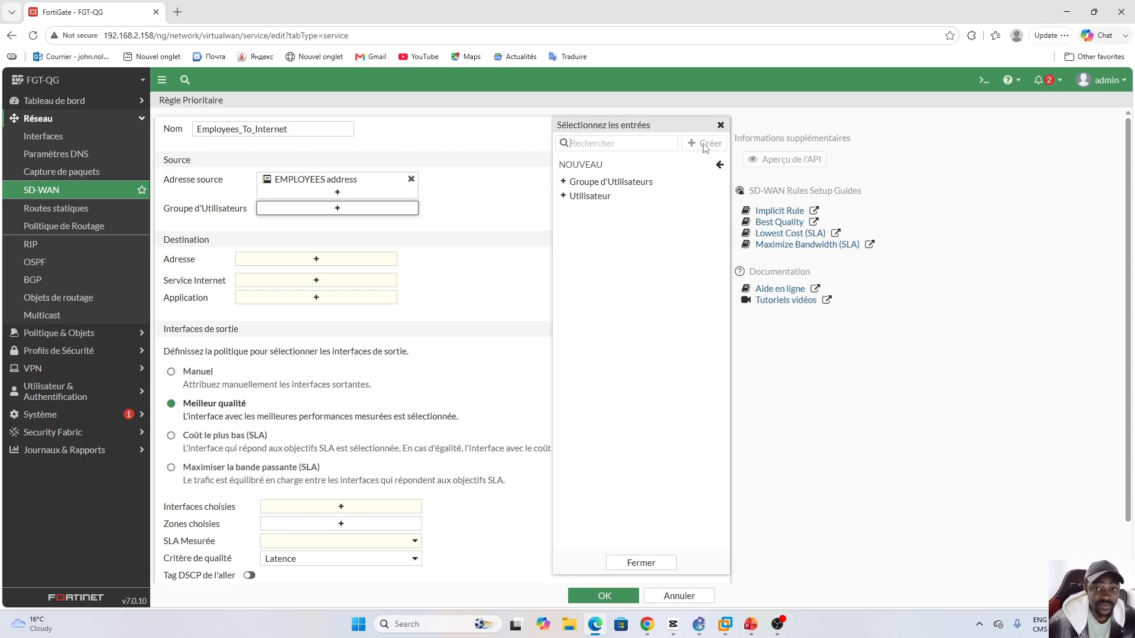
pyautogui.click(598, 182)
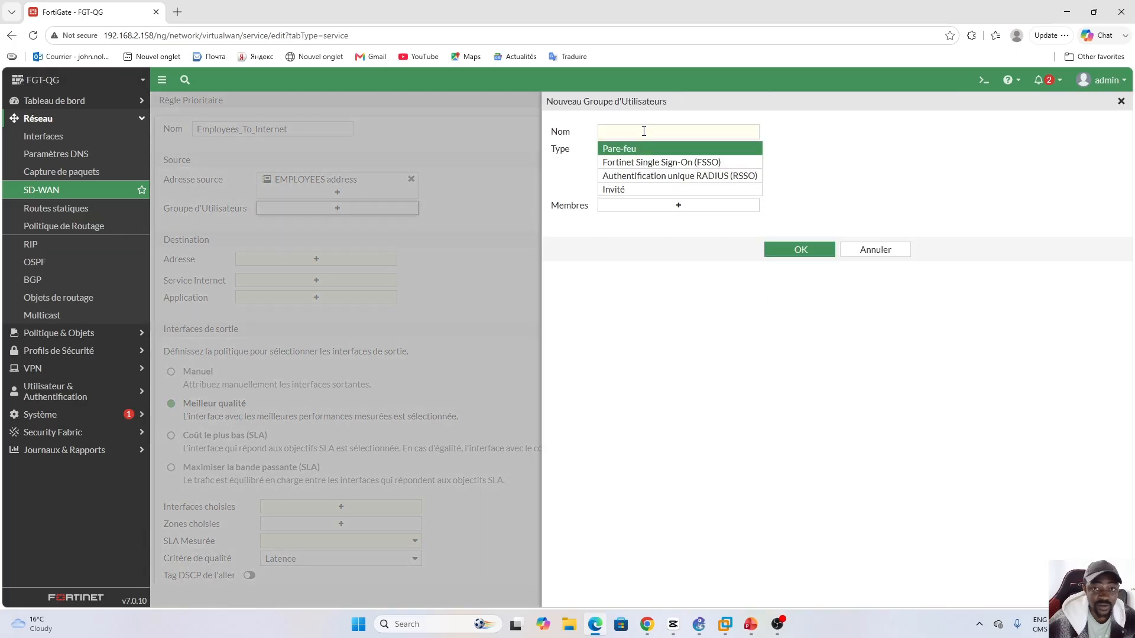
pyautogui.click(643, 132)
pyautogui.press('capslock')
pyautogui.write('T')
pyautogui.press('capslock')
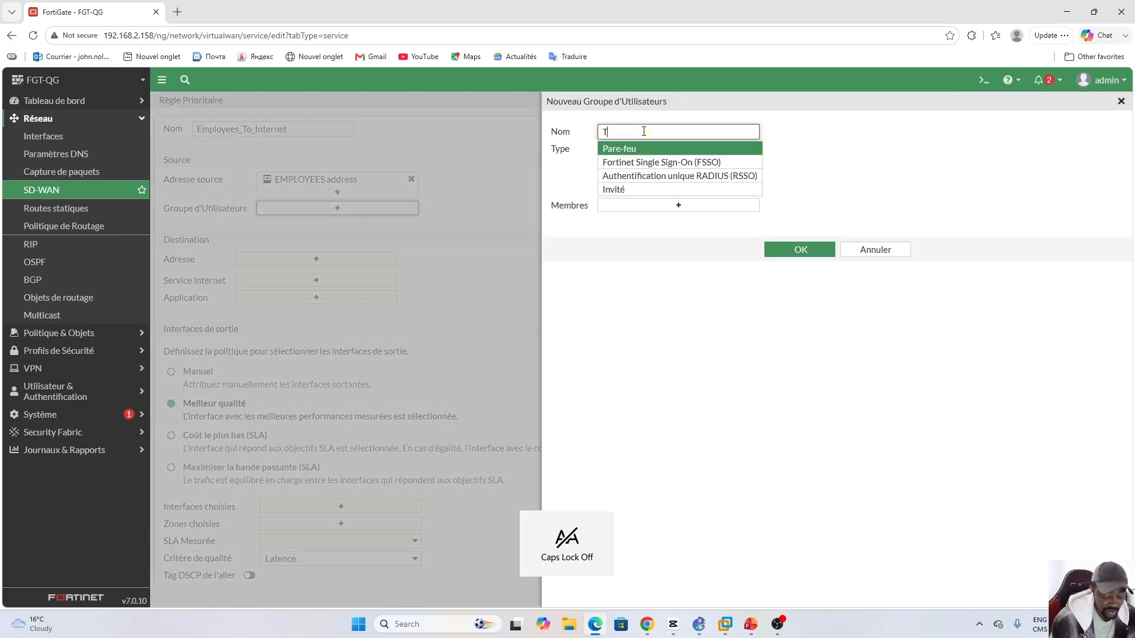
pyautogui.write('op_Manag')
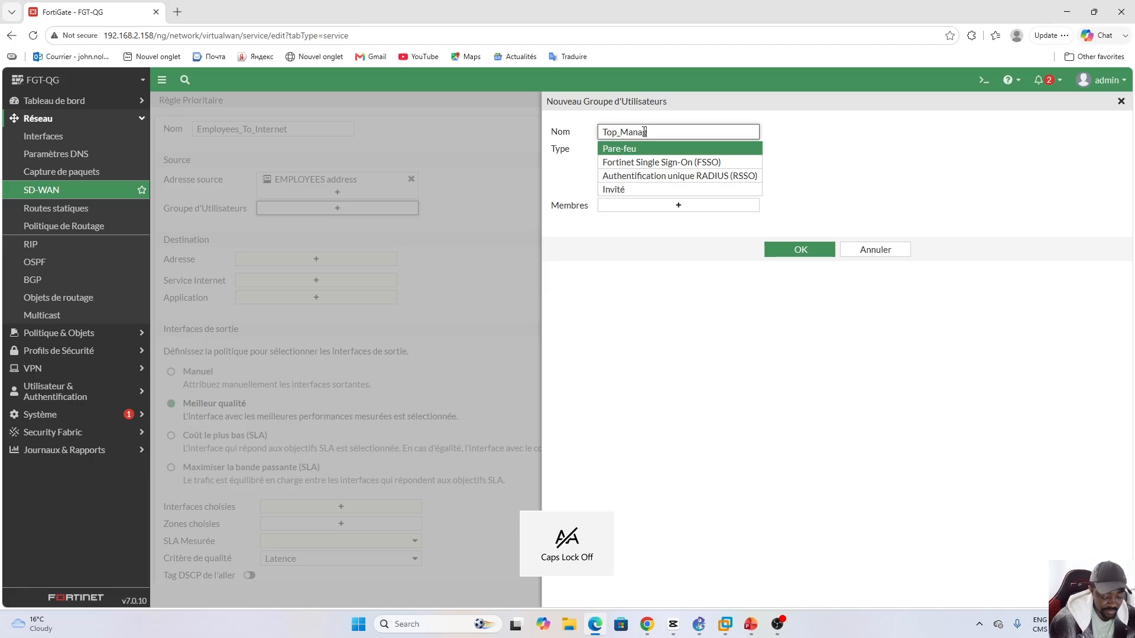
pyautogui.write('ement')
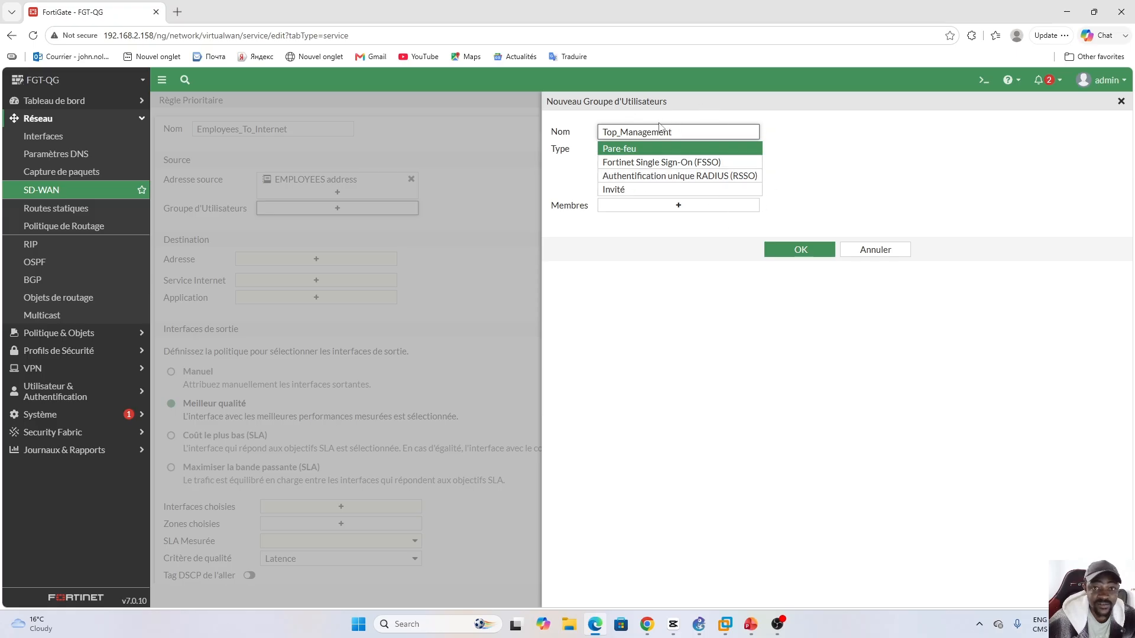
pyautogui.click(801, 249)
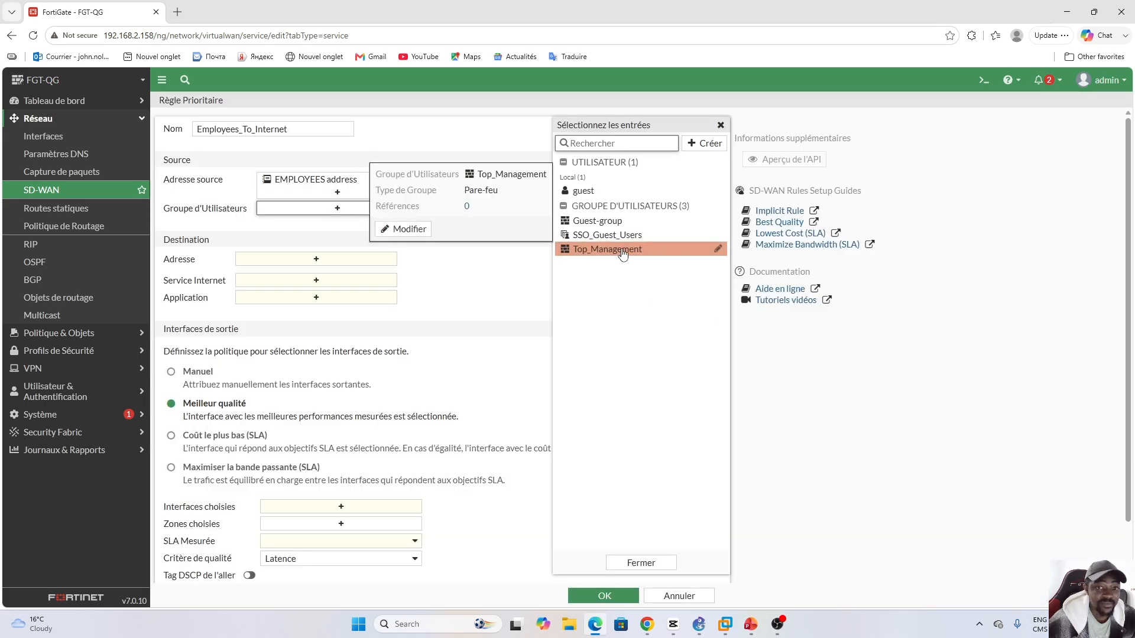
pyautogui.click(623, 251)
pyautogui.click(483, 232)
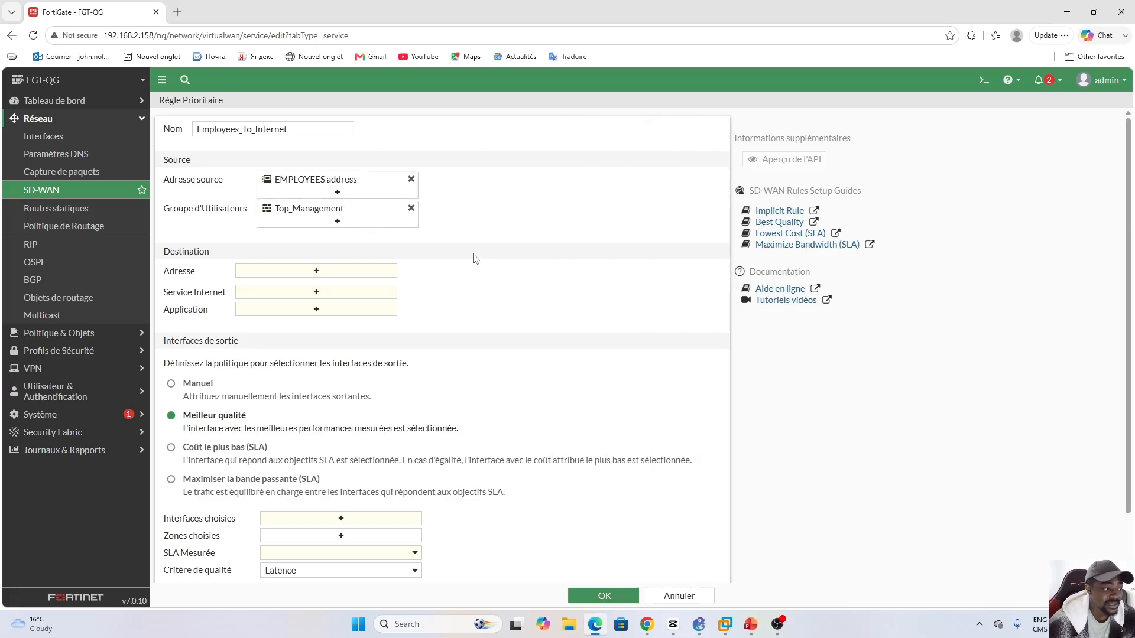
# Check the BELL and ROGERS links in the GNS3 topology, and set the rule's destination address to all on the FortiGate page.
pyautogui.hotkey('alt', 'Tab')
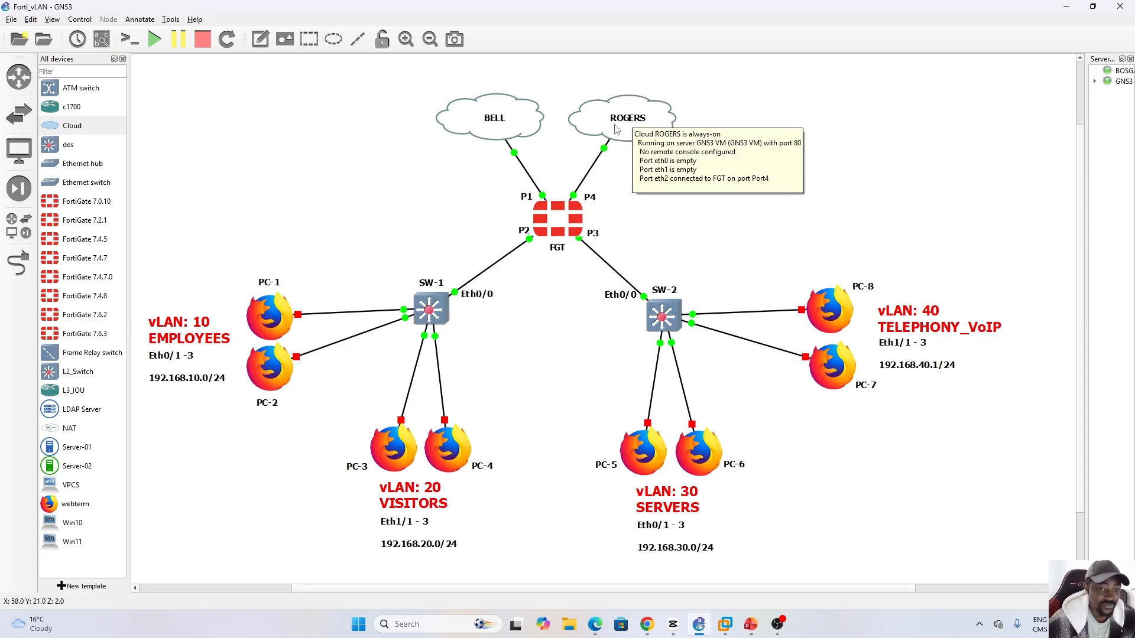
pyautogui.click(595, 624)
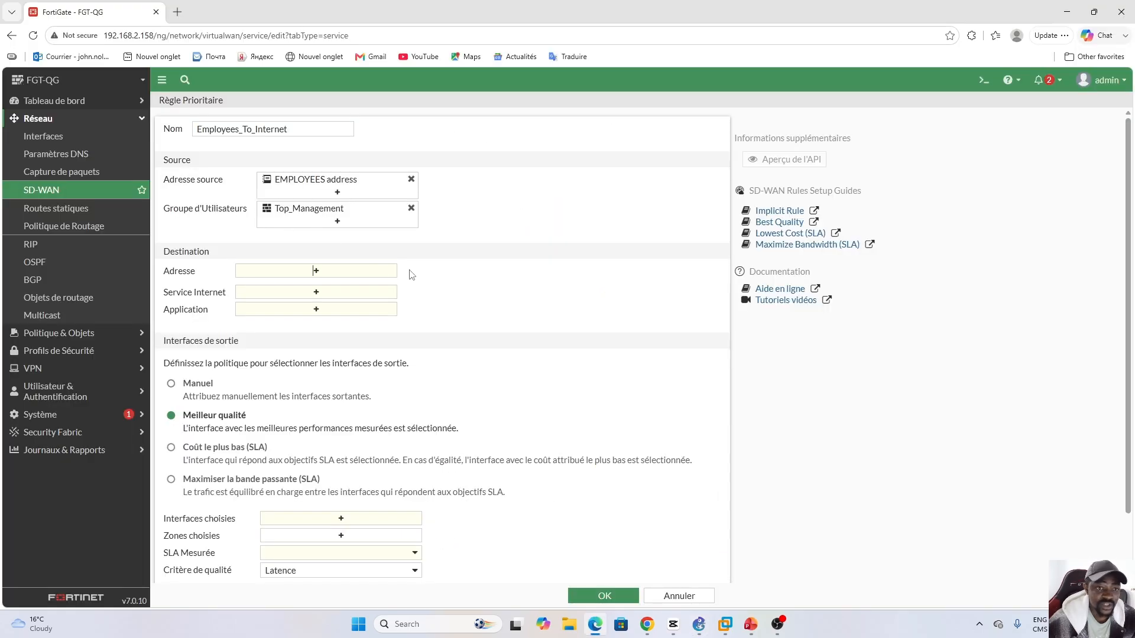
pyautogui.click(318, 273)
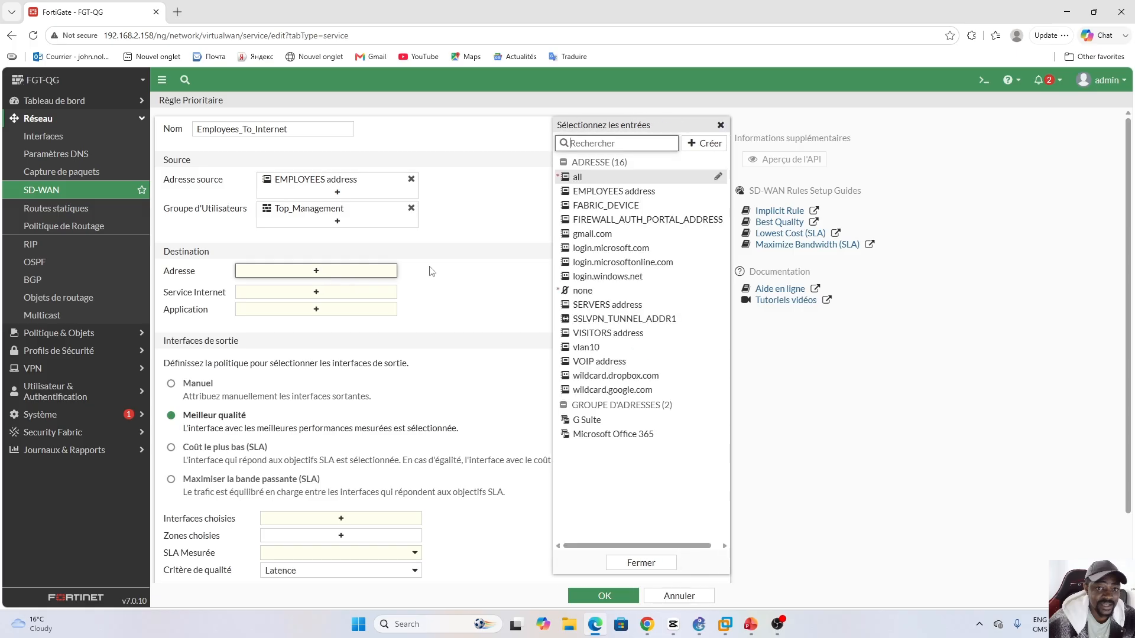
pyautogui.click(584, 178)
pyautogui.click(520, 296)
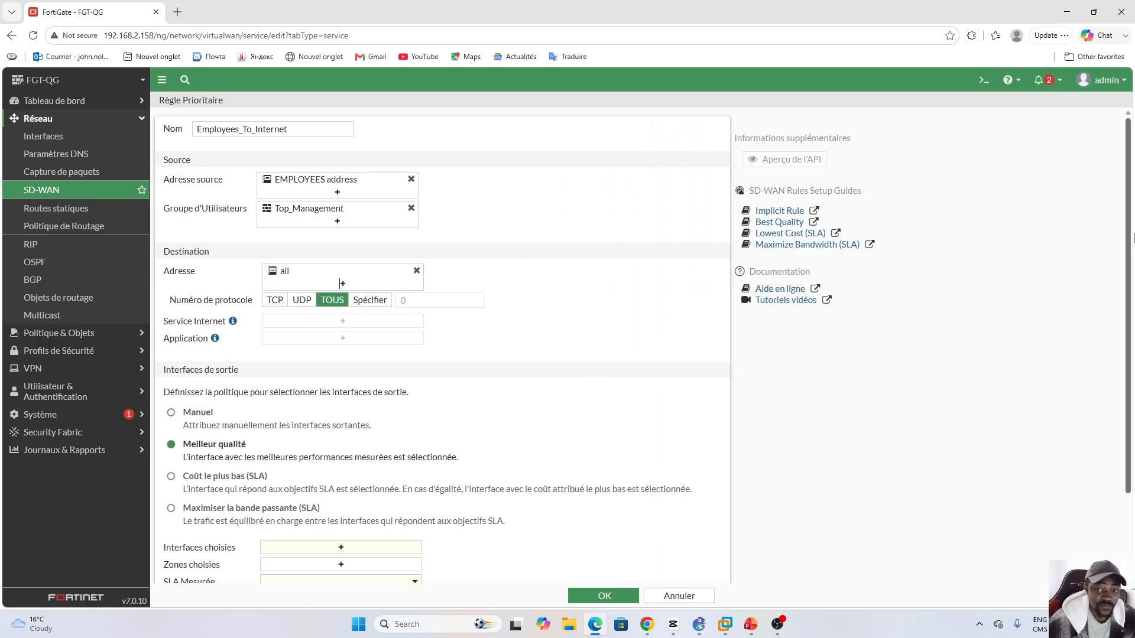
# Set the rule's outgoing interface strategy to manual (Manuel) and choose ISP_ROGERS (port4) as its interface.
pyautogui.scroll(-1, 1131, 303)
pyautogui.scroll(-1, 1131, 302)
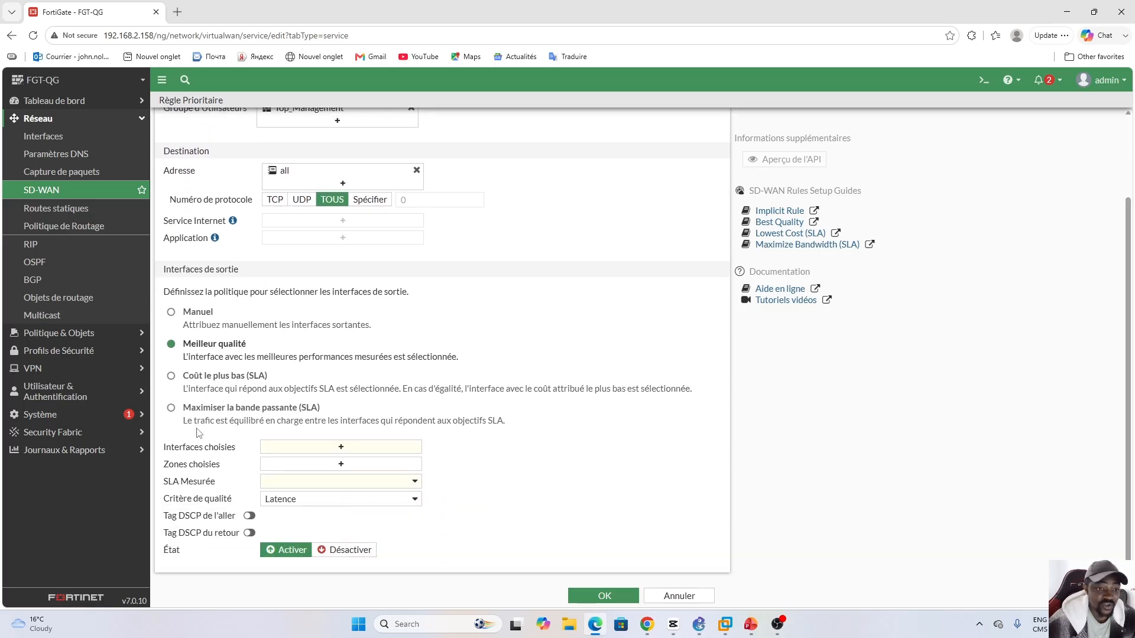
pyautogui.click(170, 314)
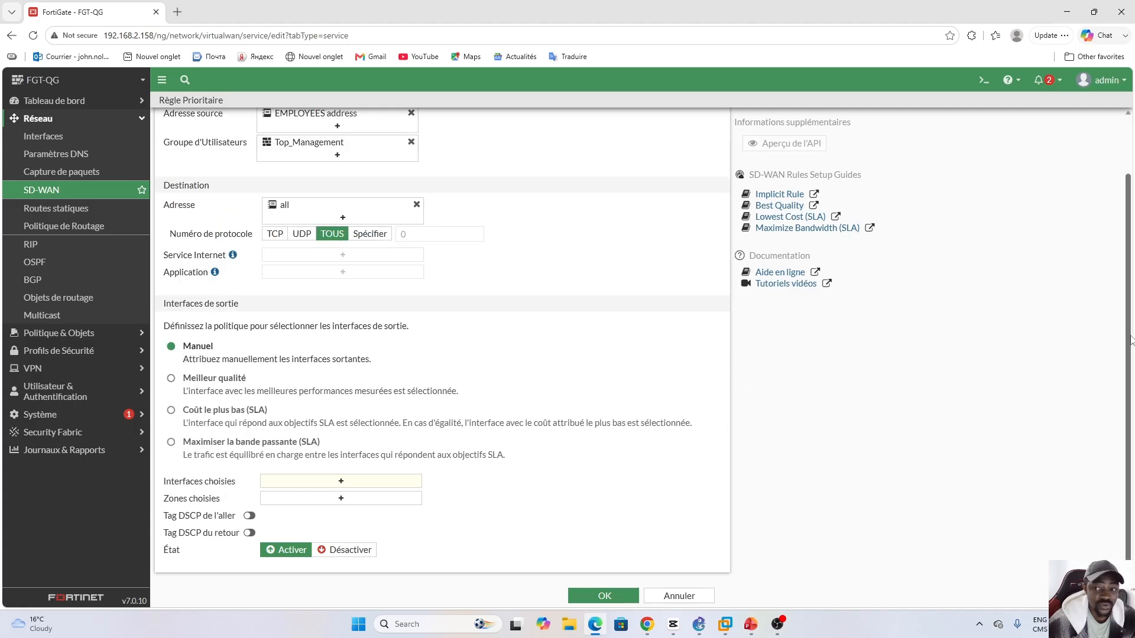
pyautogui.scroll(1, 573, 256)
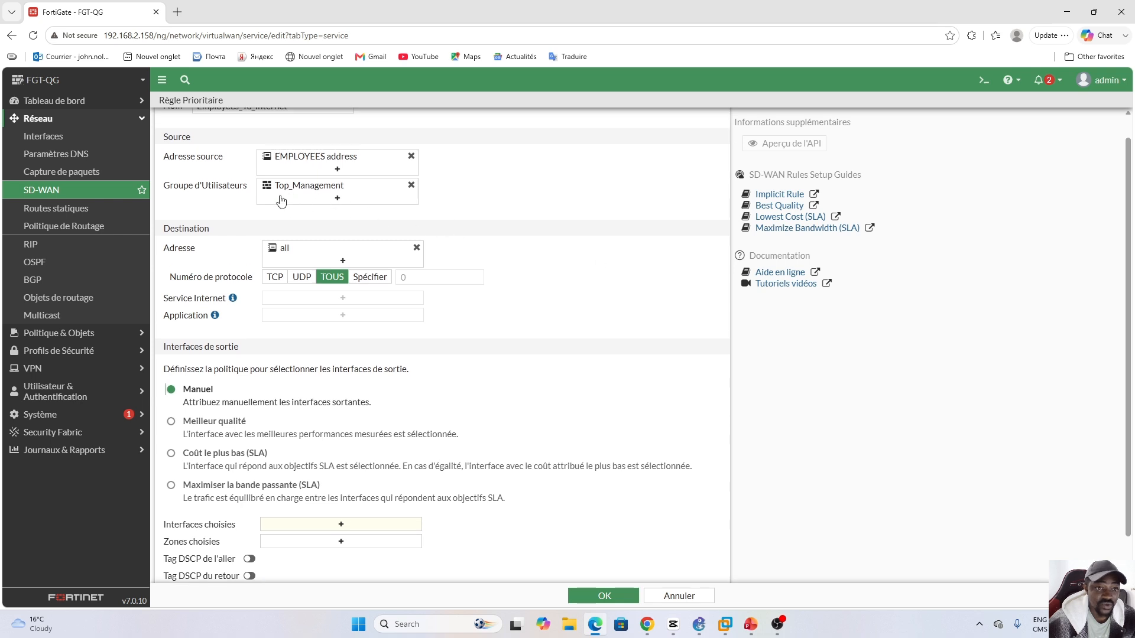
pyautogui.moveTo(289, 195)
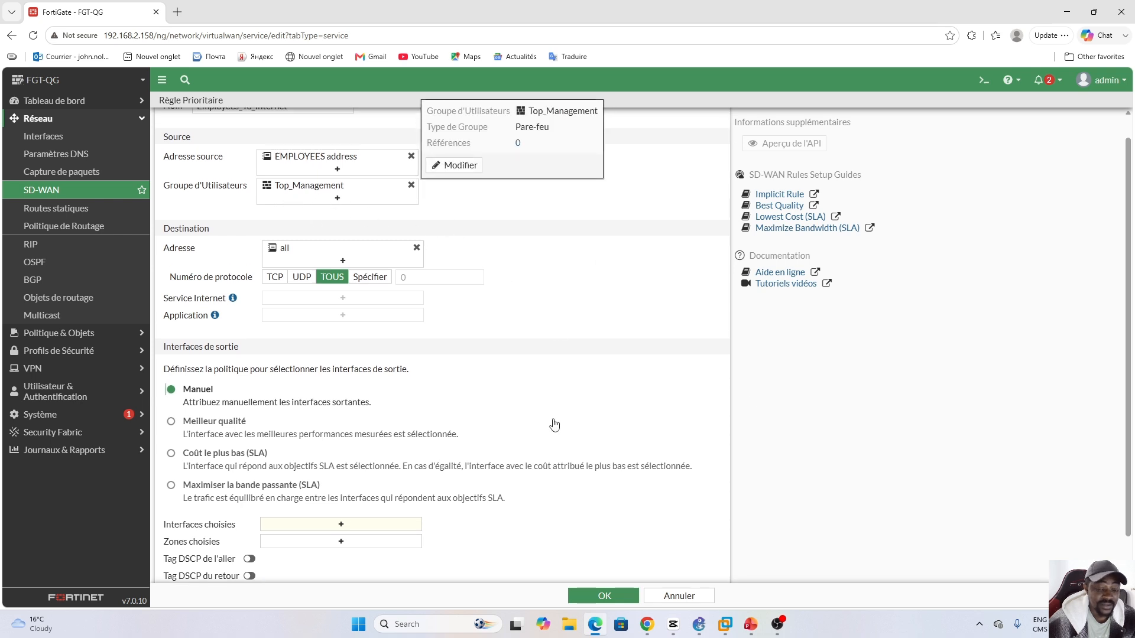
pyautogui.scroll(-1, 1130, 247)
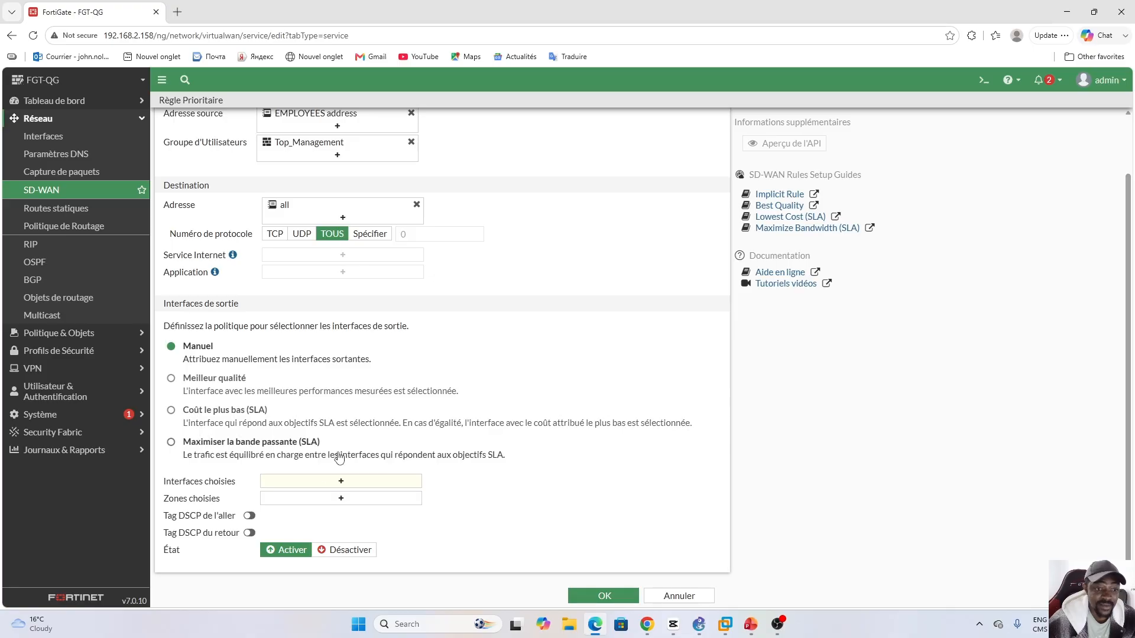
pyautogui.click(338, 482)
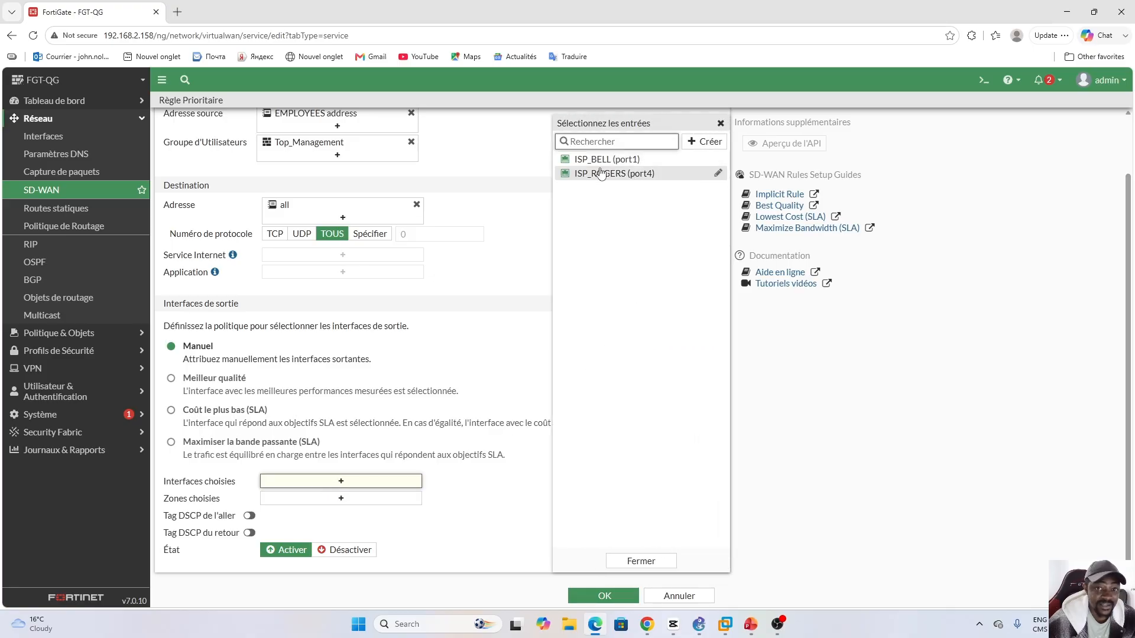
pyautogui.click(616, 180)
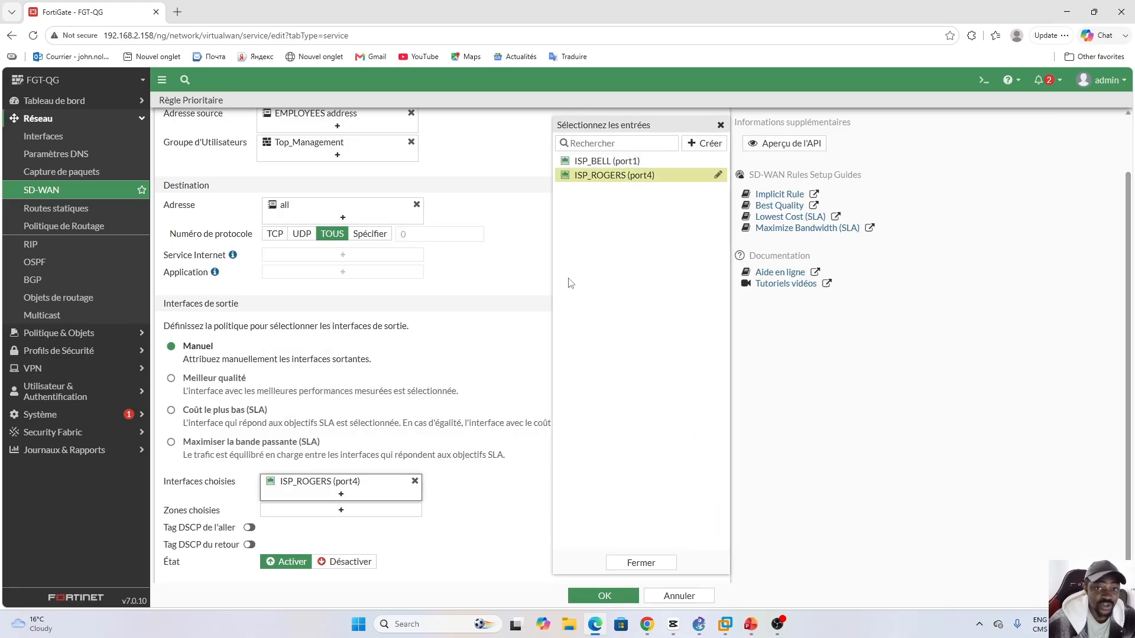
pyautogui.click(536, 360)
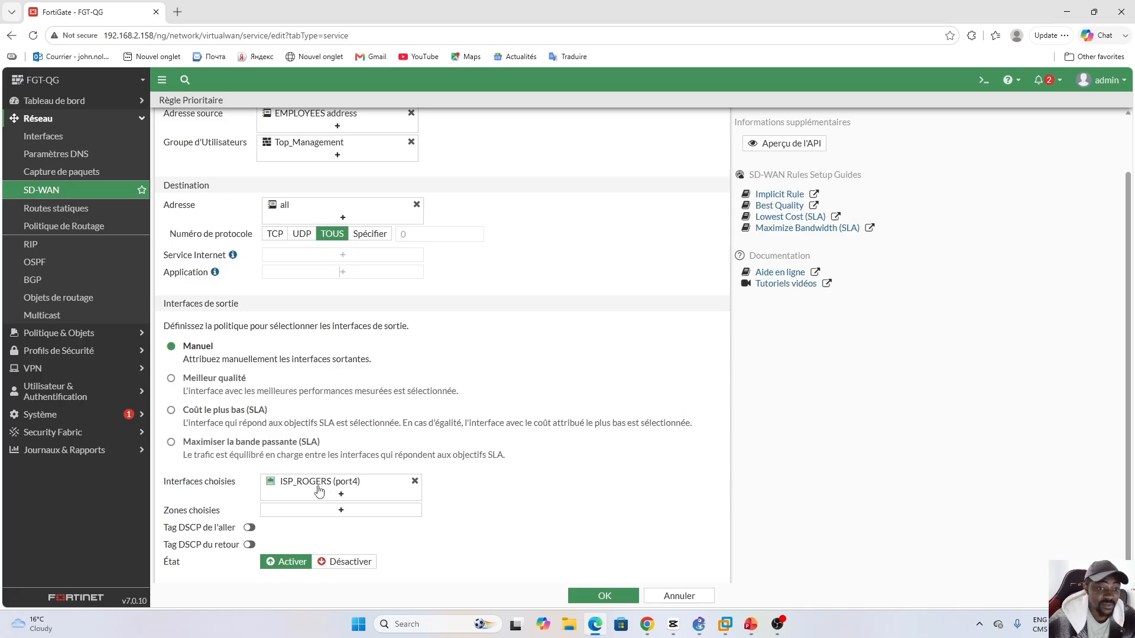
pyautogui.moveTo(357, 473)
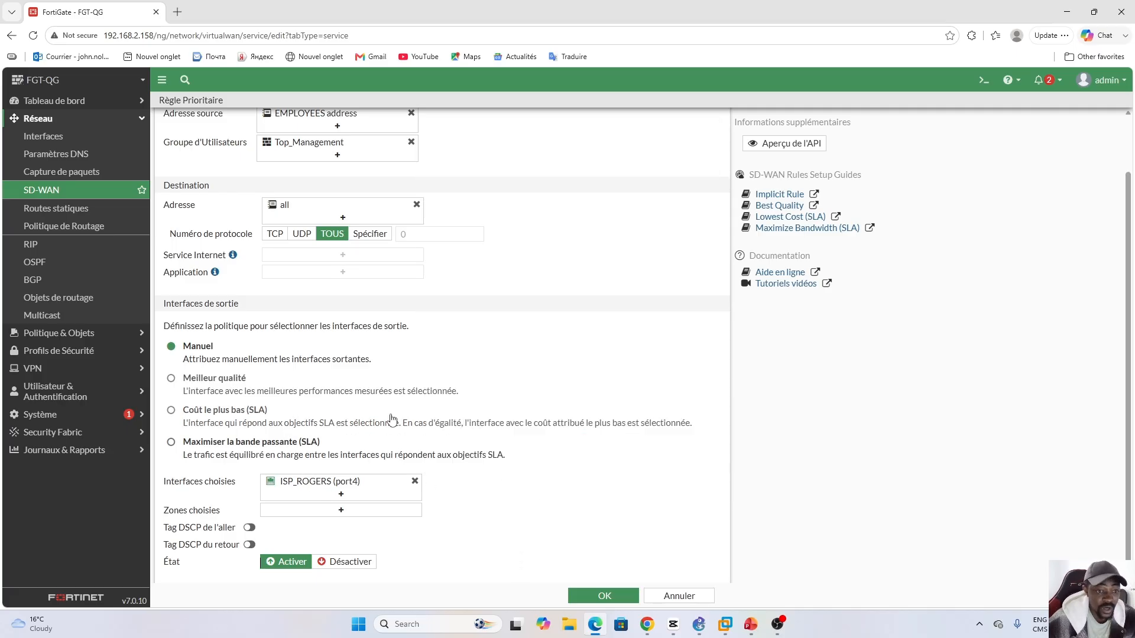
# Set the rule's outgoing interface strategy to Meilleur qualité with Default_FortiGuard as the measured SLA, and view the available quality criteria.
pyautogui.click(171, 379)
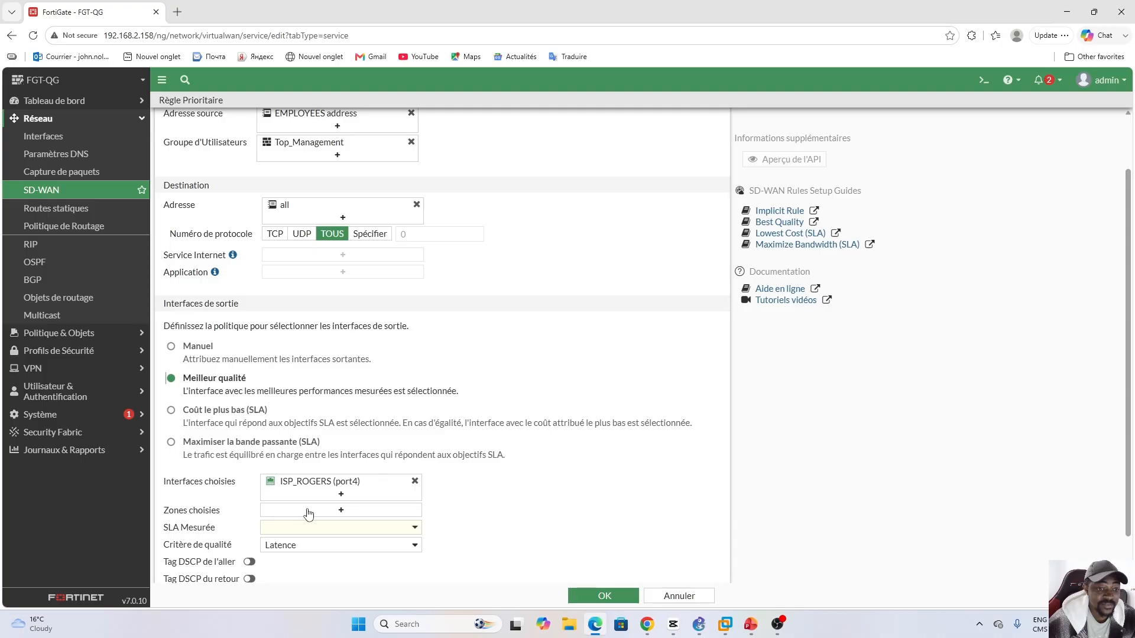
pyautogui.click(414, 531)
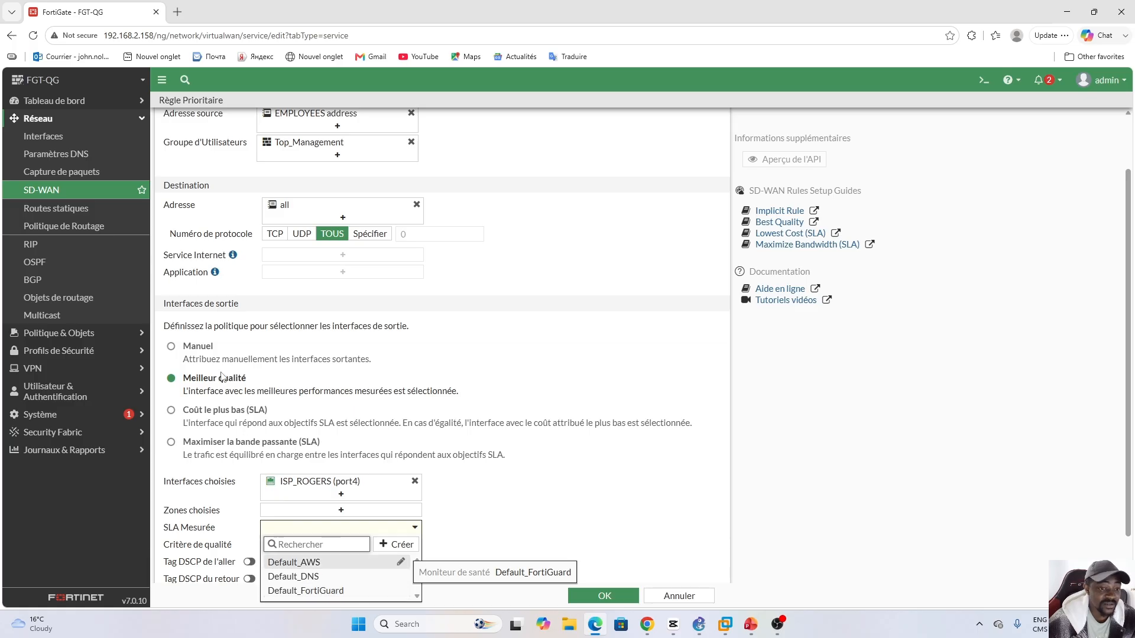
pyautogui.click(318, 595)
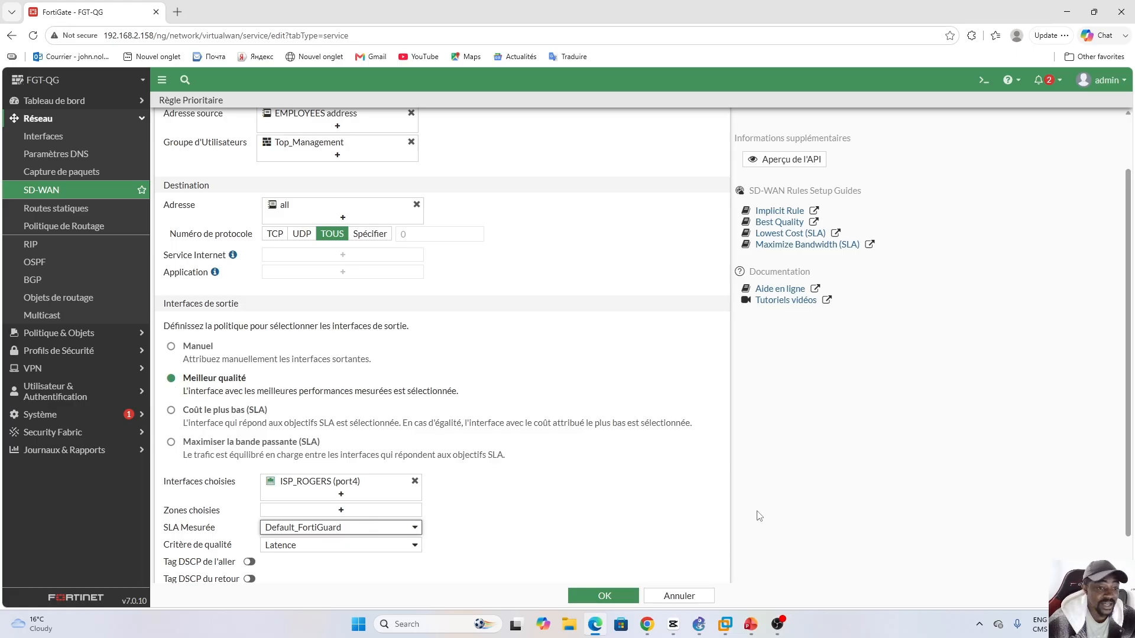
pyautogui.scroll(2, 860, 498)
pyautogui.scroll(-3, 997, 324)
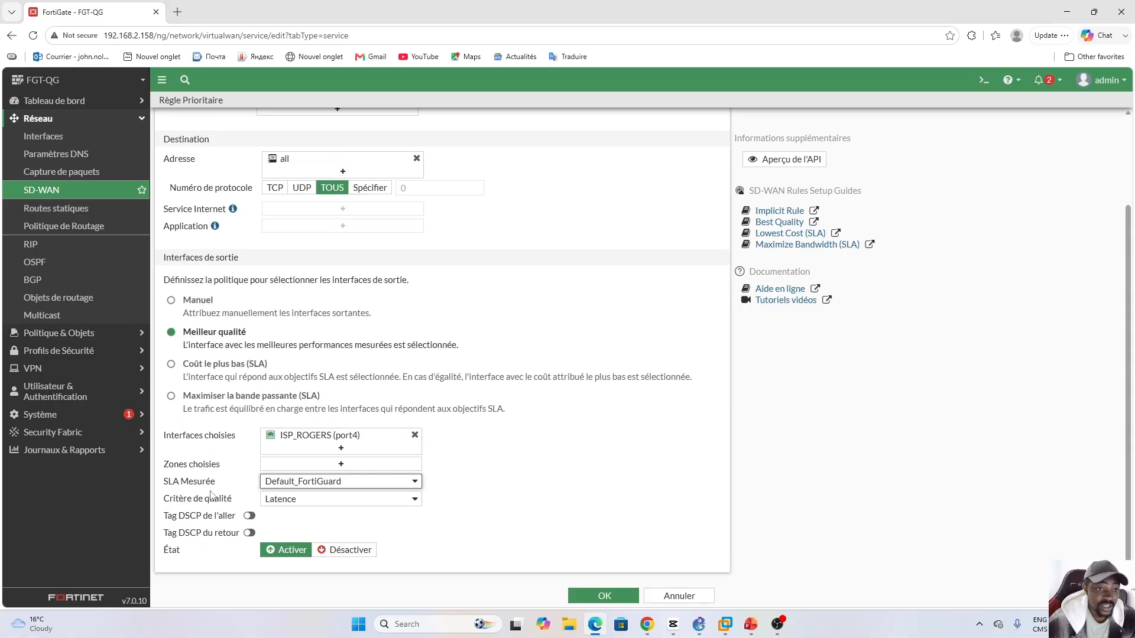
pyautogui.click(416, 500)
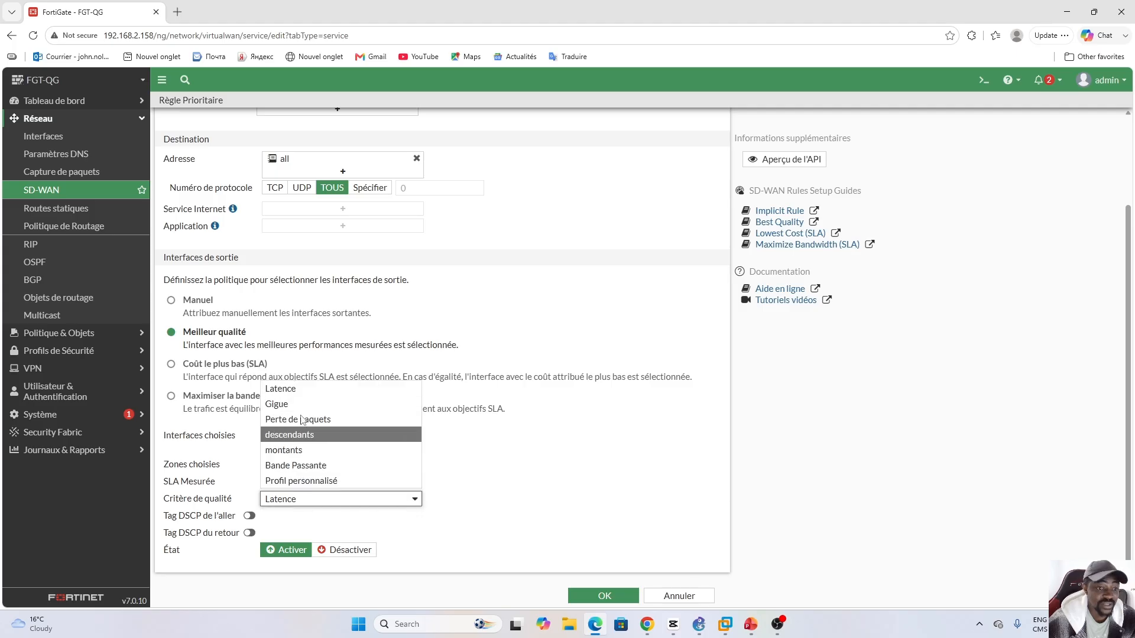
pyautogui.click(532, 482)
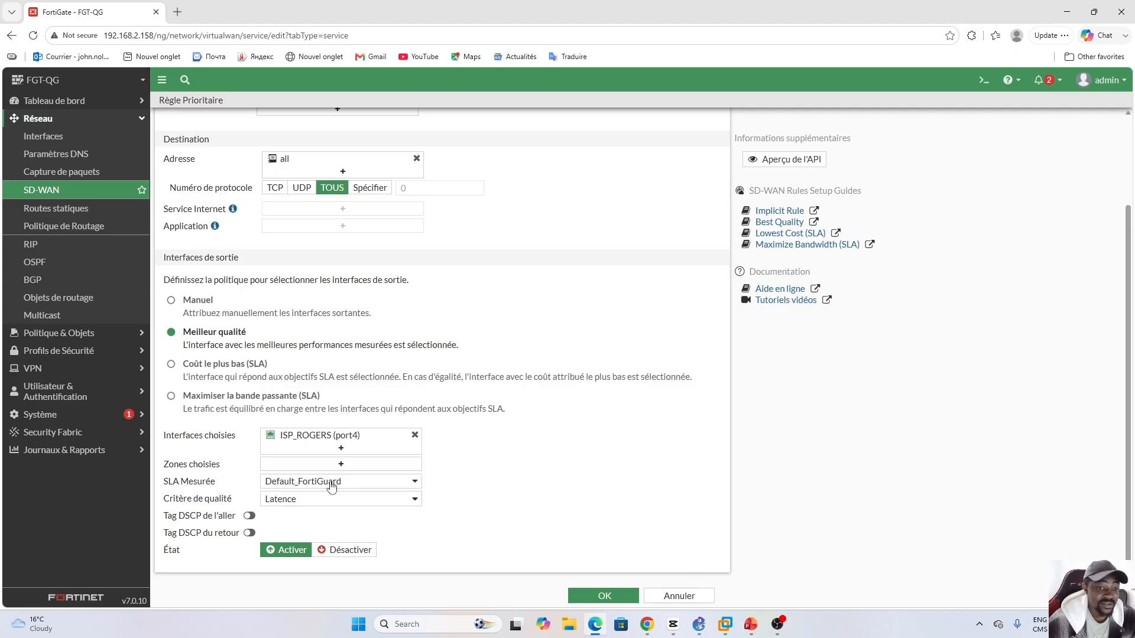
# Choose ISP_BELL (port1) and ISP_ROGERS (port4) as the rule's interfaces and set its quality criterion to Bande Passante.
pyautogui.click(415, 436)
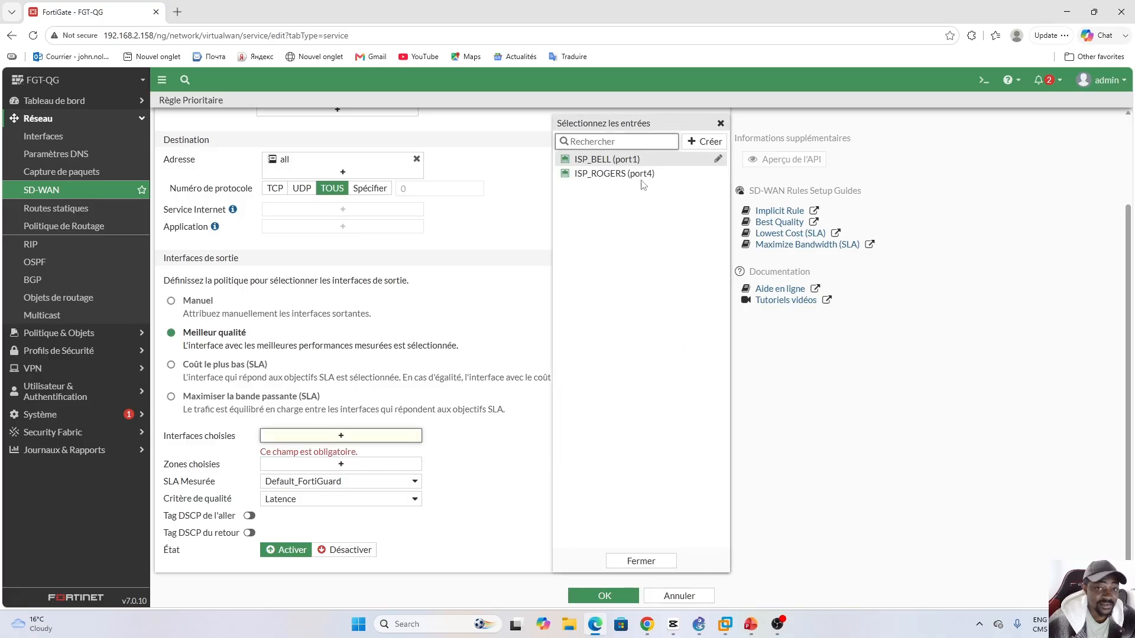
pyautogui.click(614, 164)
pyautogui.click(615, 176)
pyautogui.click(466, 509)
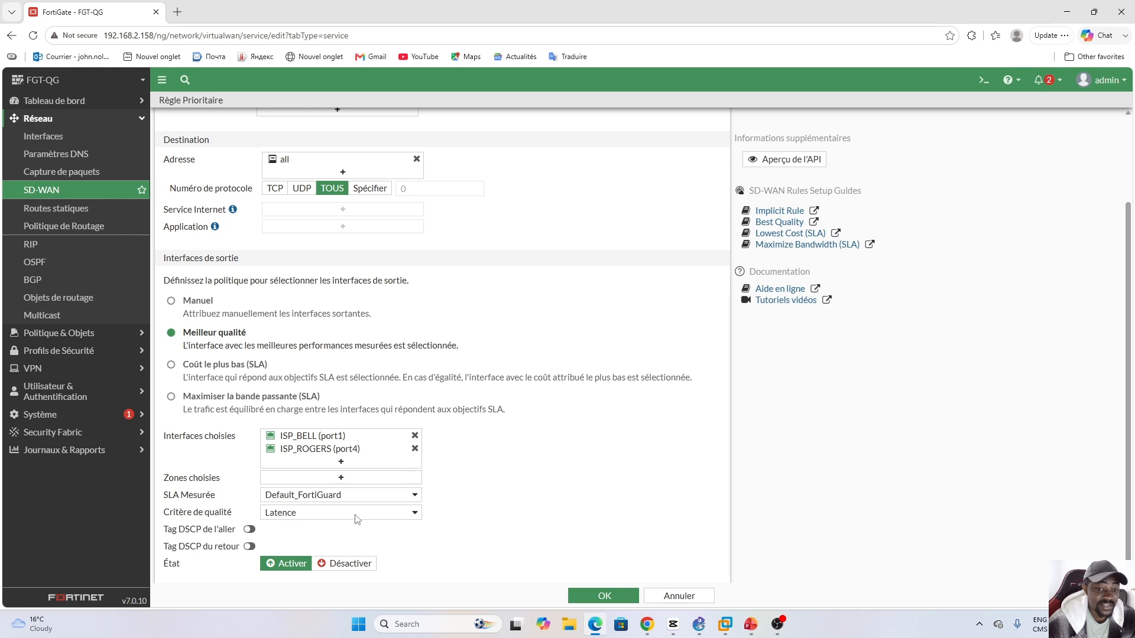
pyautogui.click(415, 513)
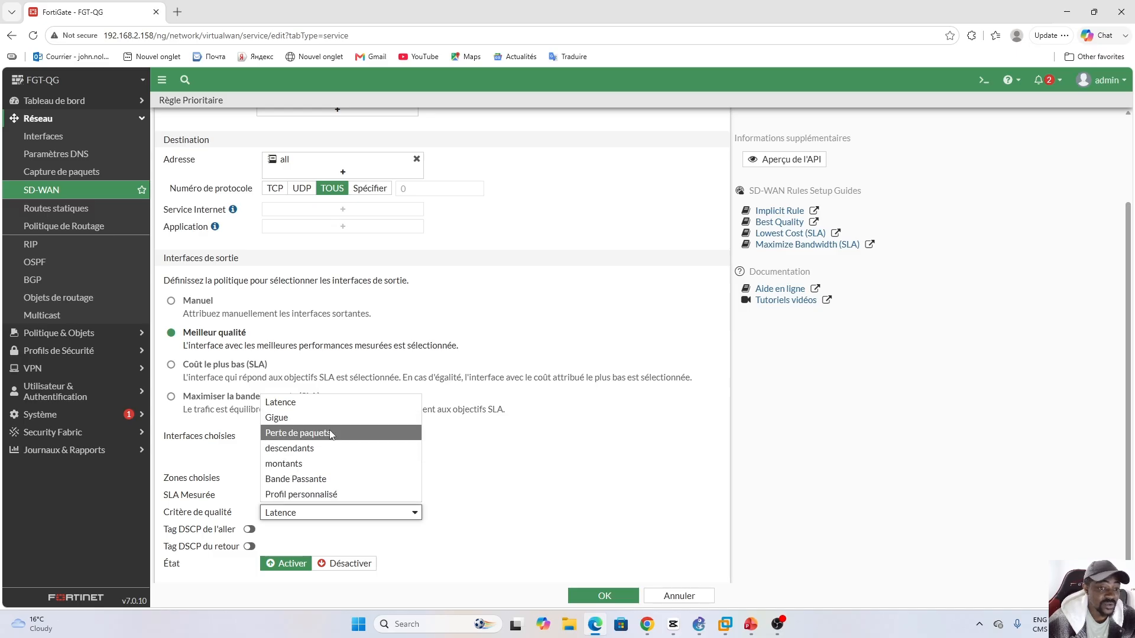
pyautogui.click(301, 480)
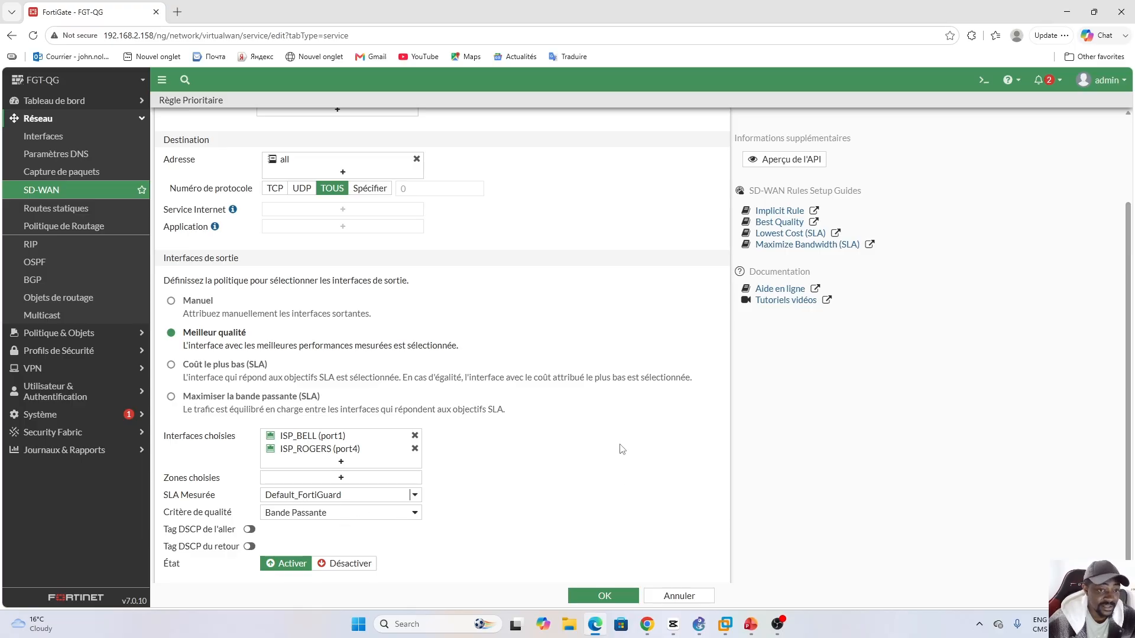
# Switch the rule's strategy to Coût le plus bas (SLA) with Default_FortiGuard as the required SLA target.
pyautogui.click(171, 366)
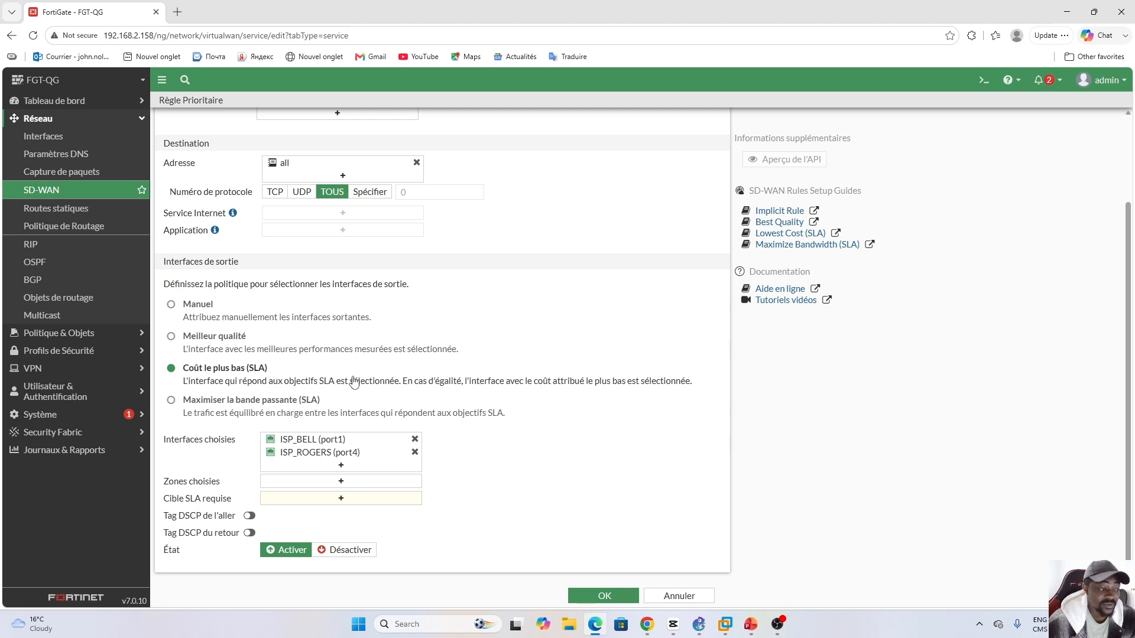
pyautogui.click(337, 503)
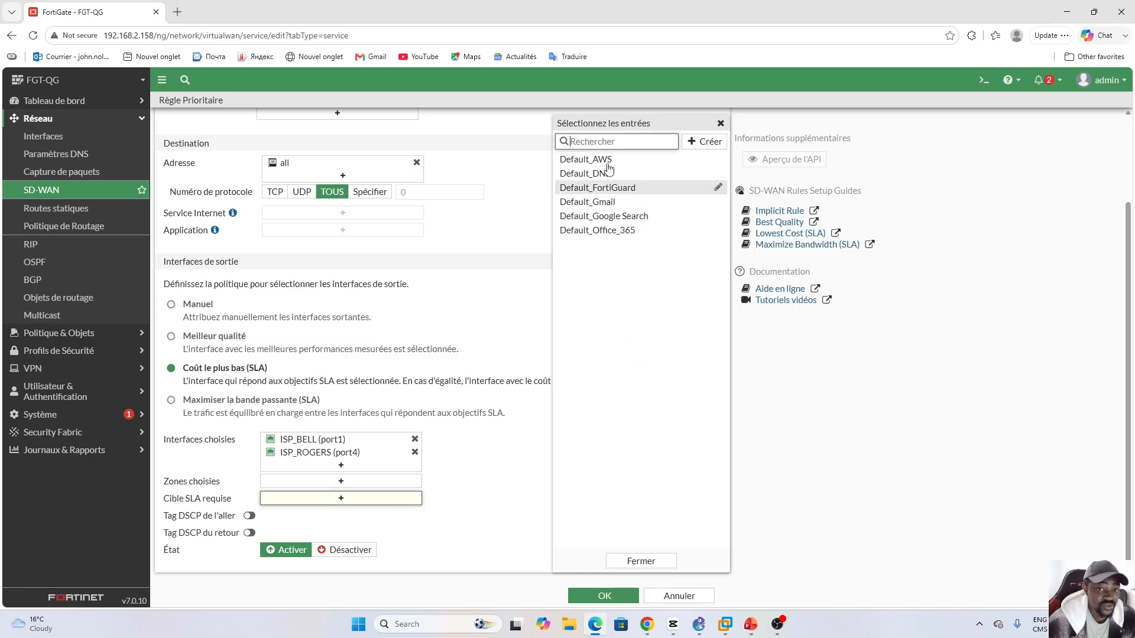
pyautogui.click(625, 191)
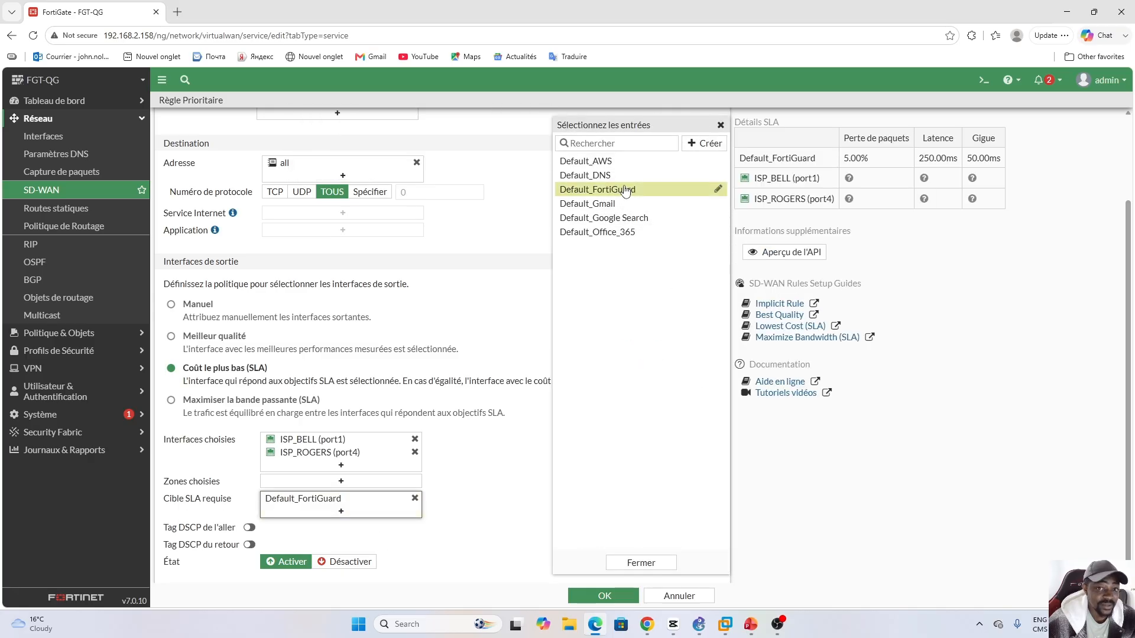
pyautogui.click(502, 504)
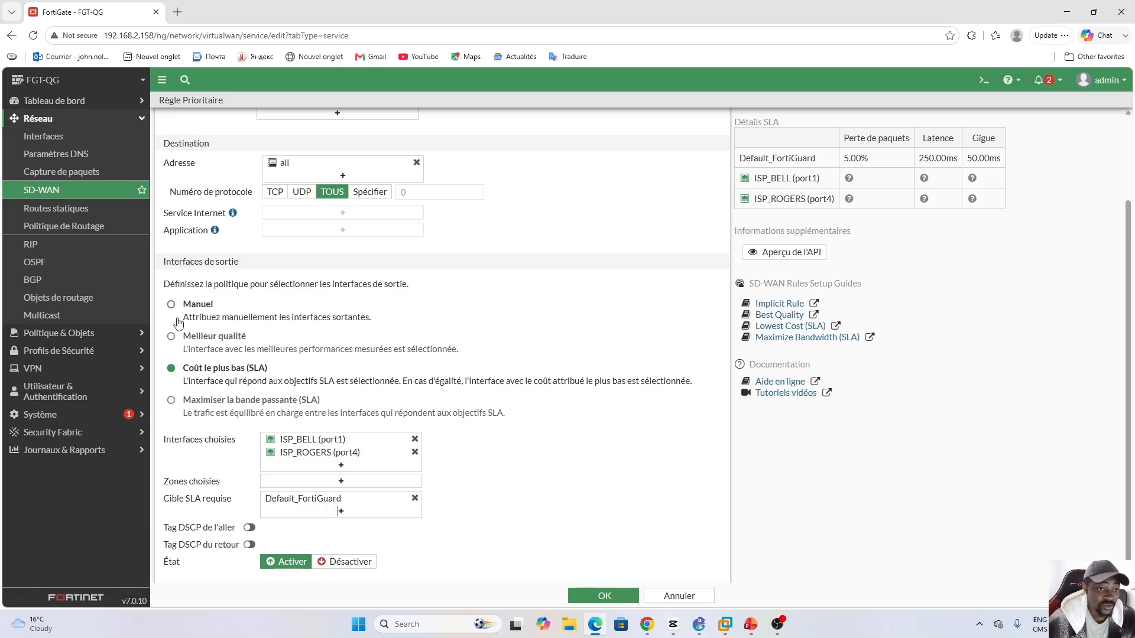
# Switch the rule's strategy to Maximiser la bande passante (SLA) and check the BELL and ROGERS links in the GNS3 topology.
pyautogui.click(171, 403)
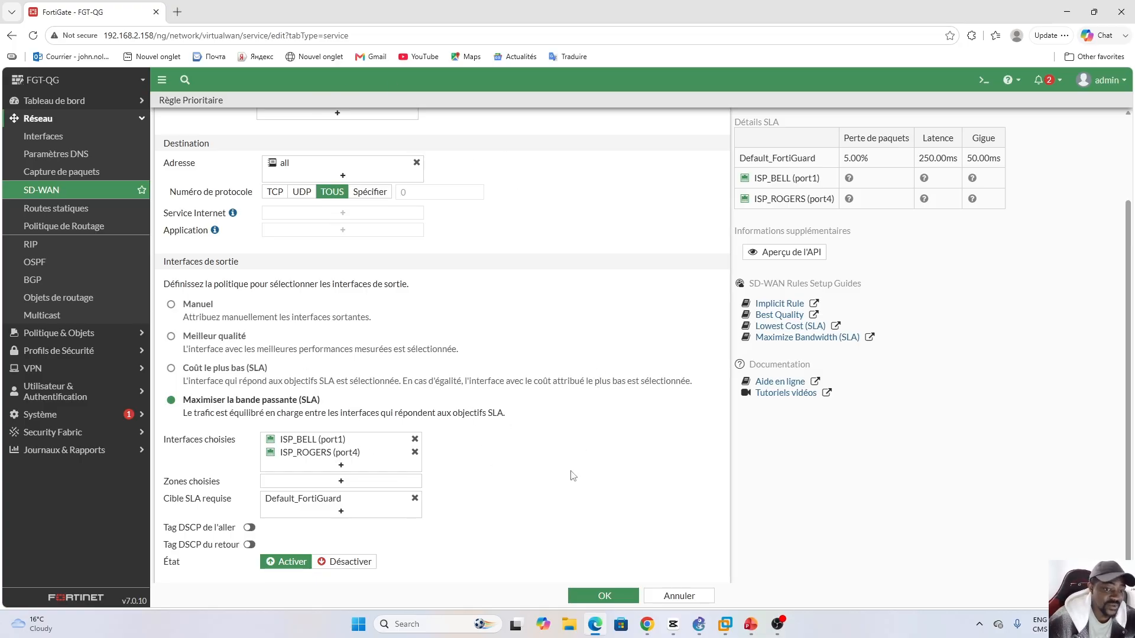
pyautogui.click(699, 624)
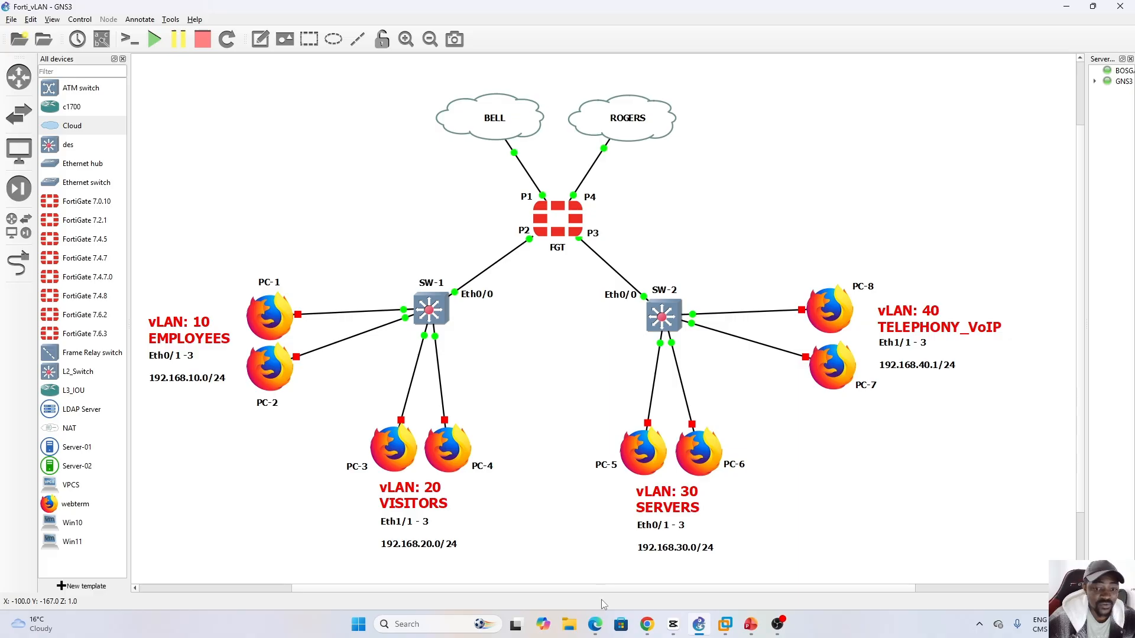
pyautogui.click(595, 625)
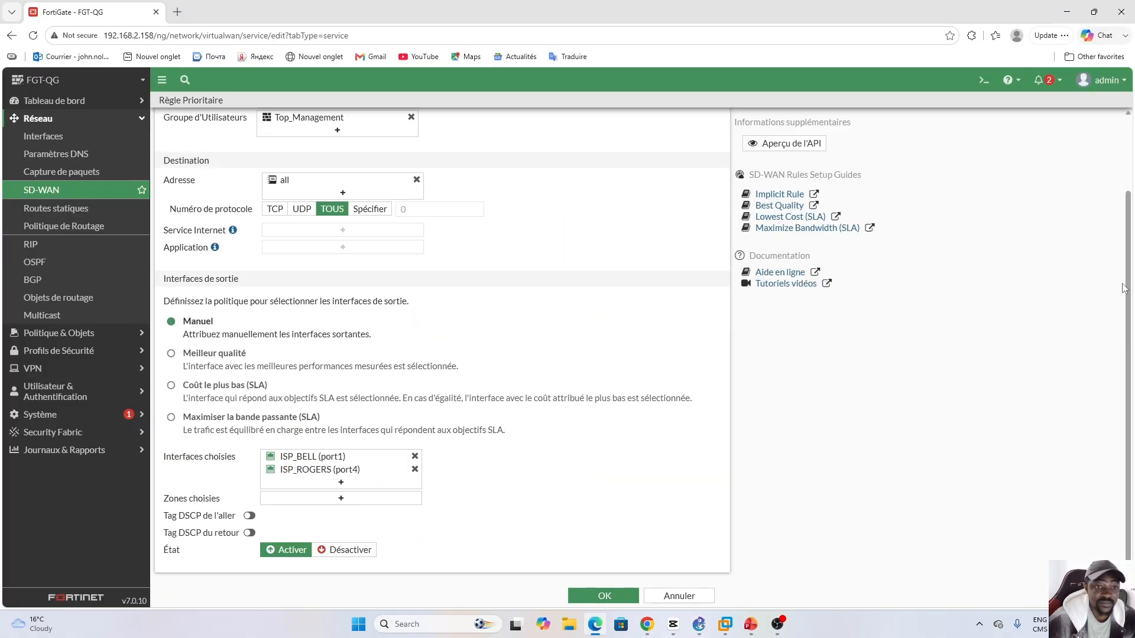
# Return the Employees_To_Internet rule to the Manuel strategy, remove ISP_BELL (port1) to keep only ISP_ROGERS (port4), and save the rule.
pyautogui.scroll(2, 1124, 287)
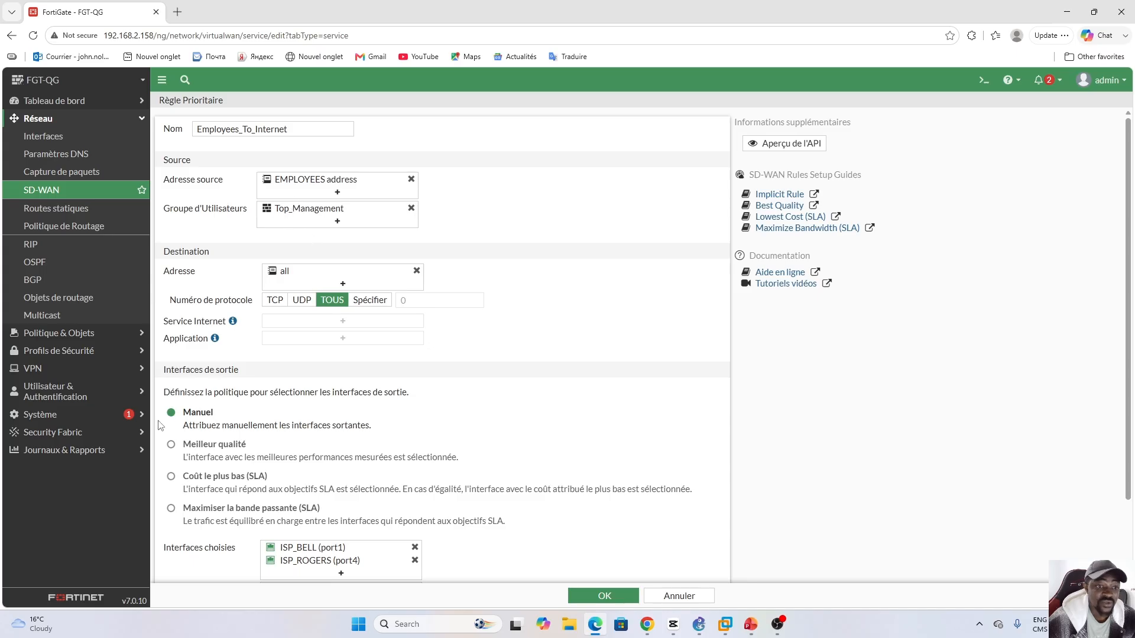
pyautogui.click(415, 549)
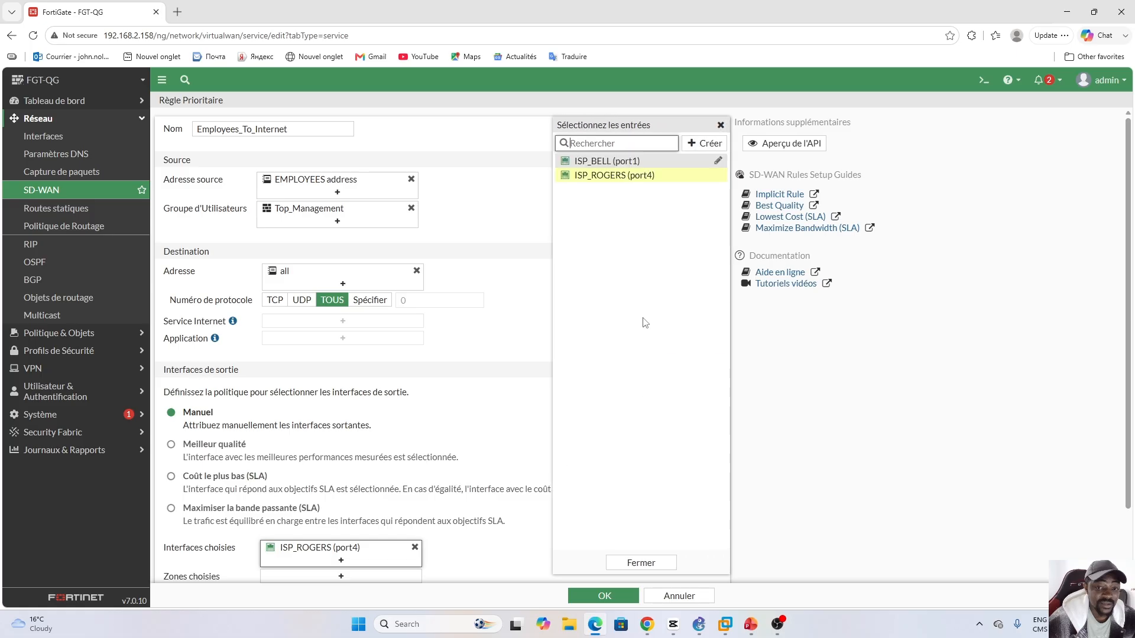
pyautogui.click(721, 126)
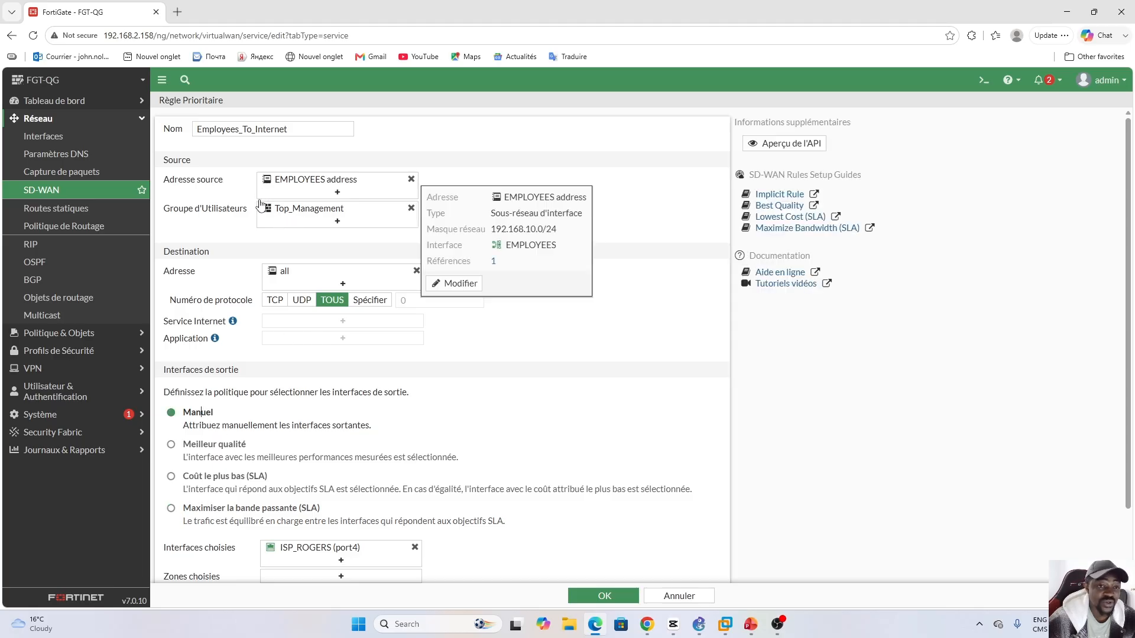
pyautogui.moveTo(283, 218)
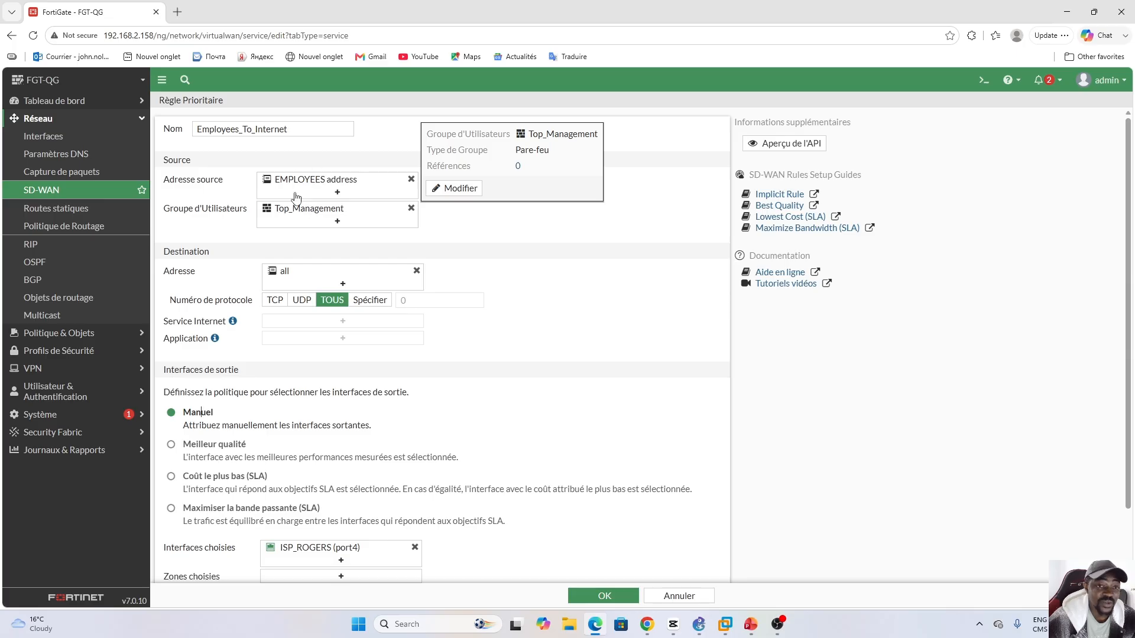
pyautogui.scroll(-2, 1127, 252)
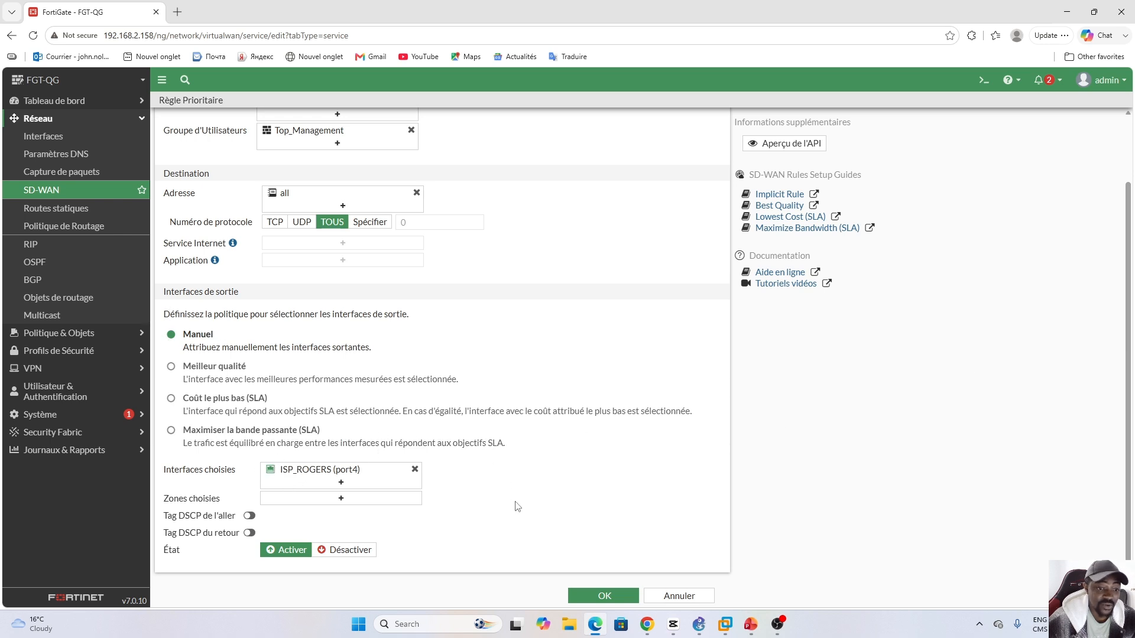
pyautogui.click(604, 596)
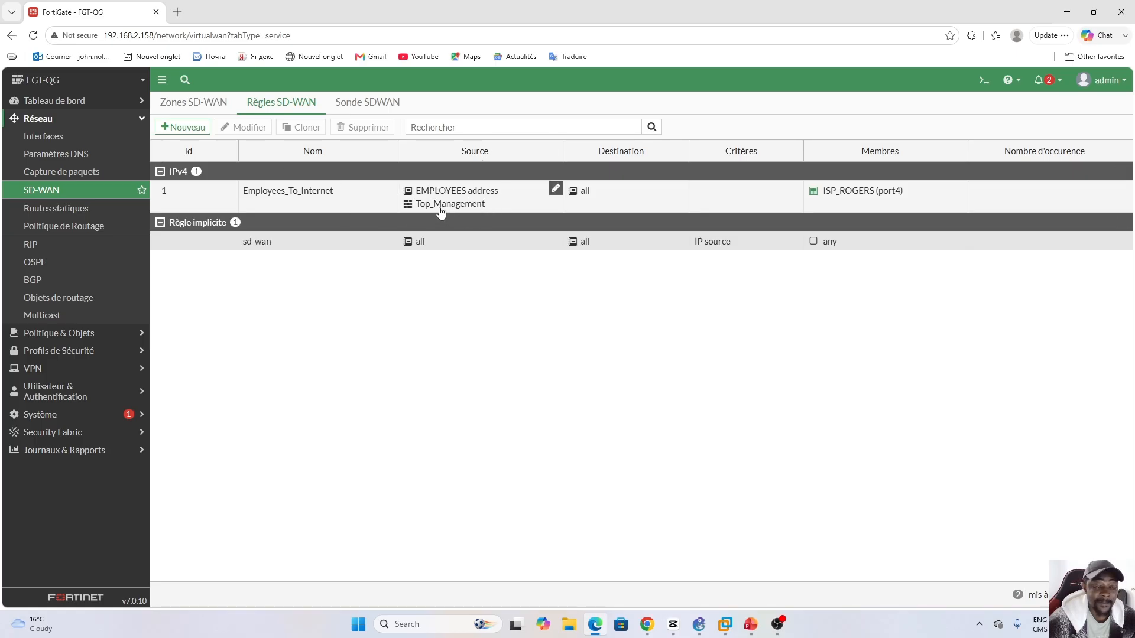
pyautogui.moveTo(453, 215)
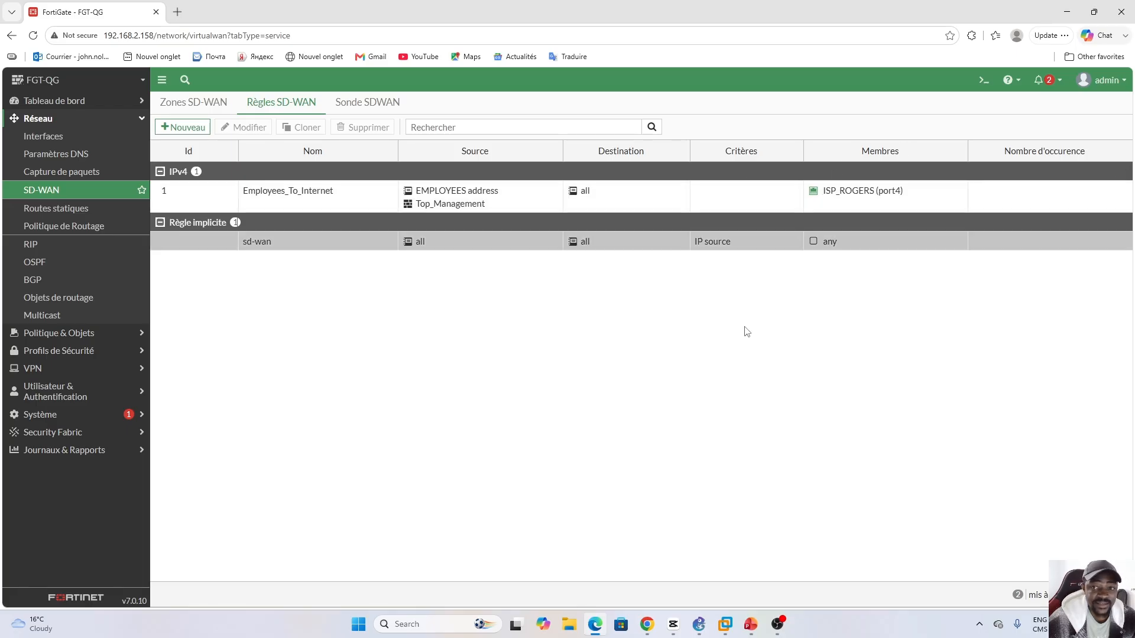
# Start a new SD-WAN rule and name it EmployeesA_To_Internet.
pyautogui.click(187, 128)
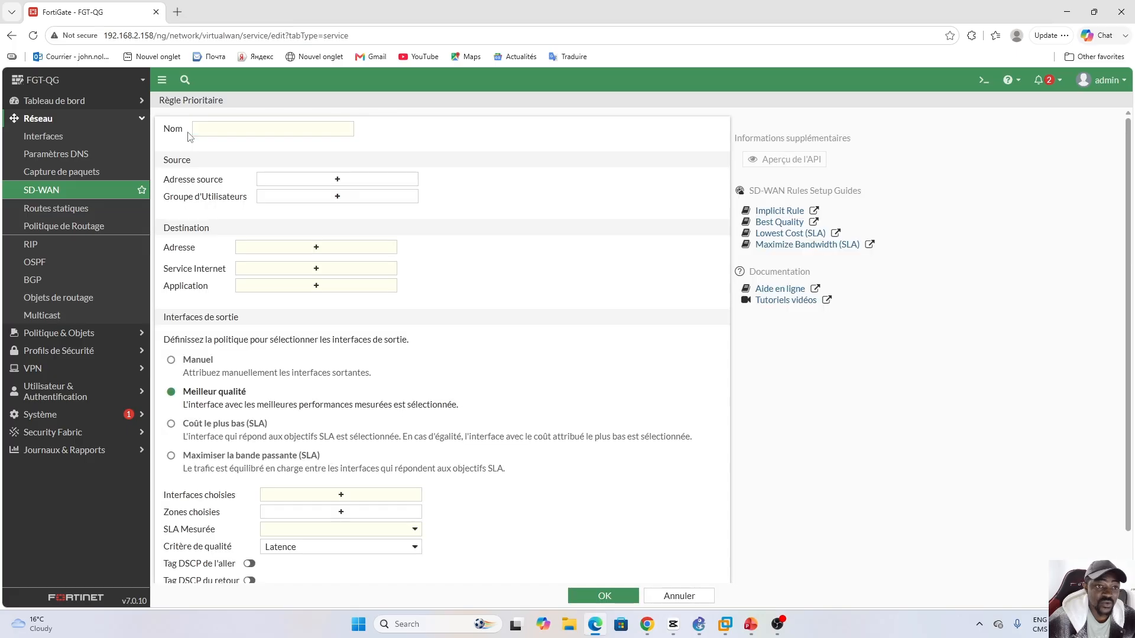
pyautogui.click(293, 129)
pyautogui.press('capslock')
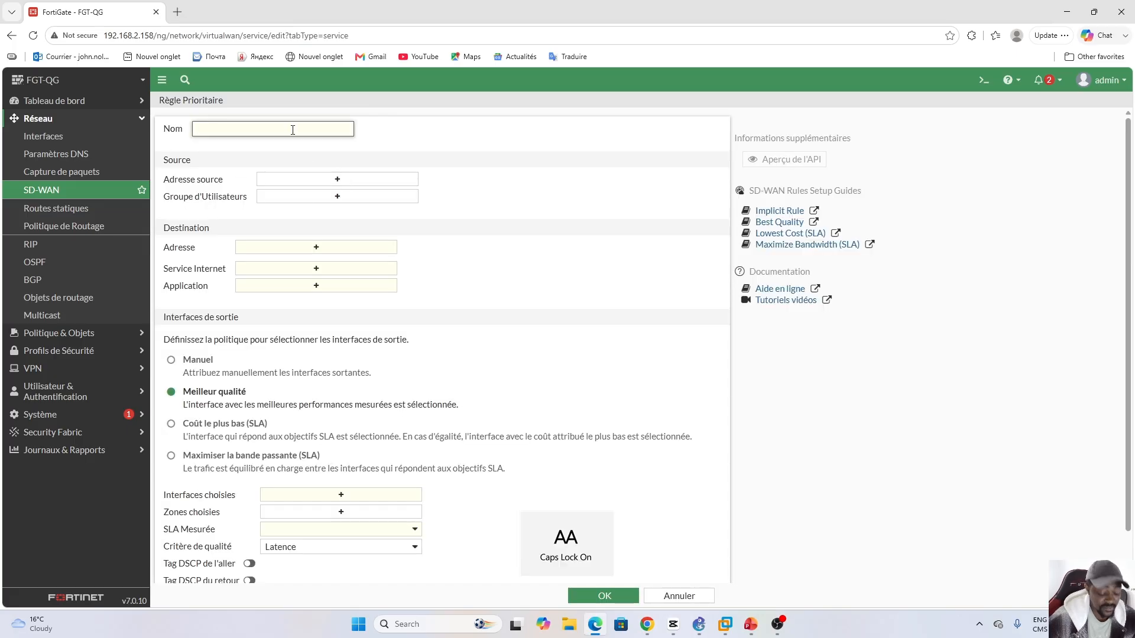
pyautogui.write('E')
pyautogui.press('capslock')
pyautogui.write('mplo')
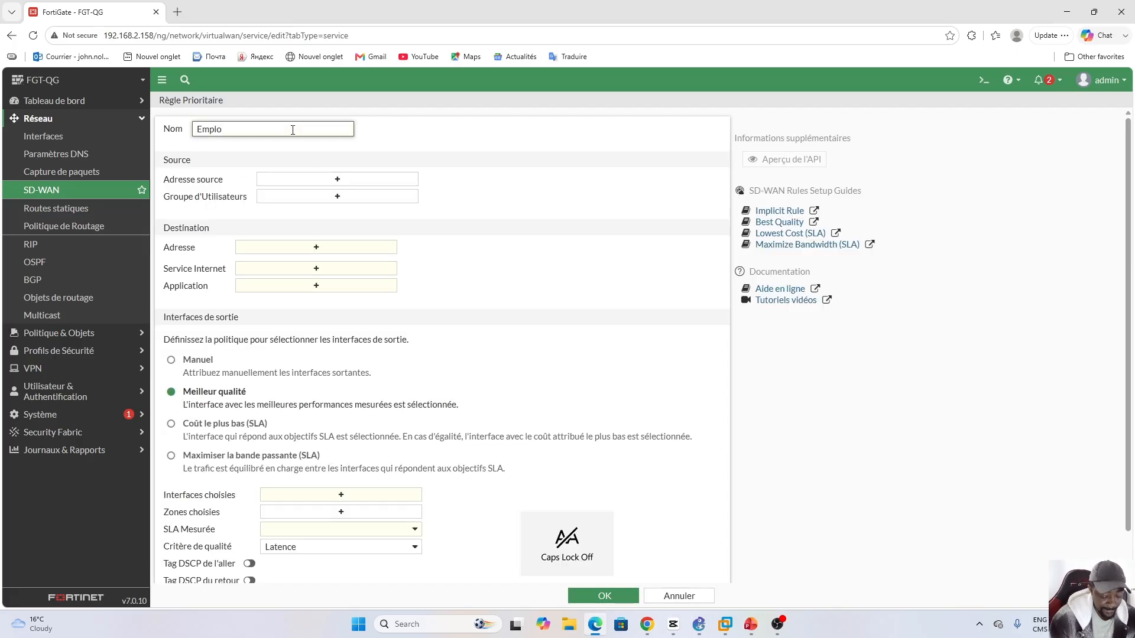
pyautogui.write('yees')
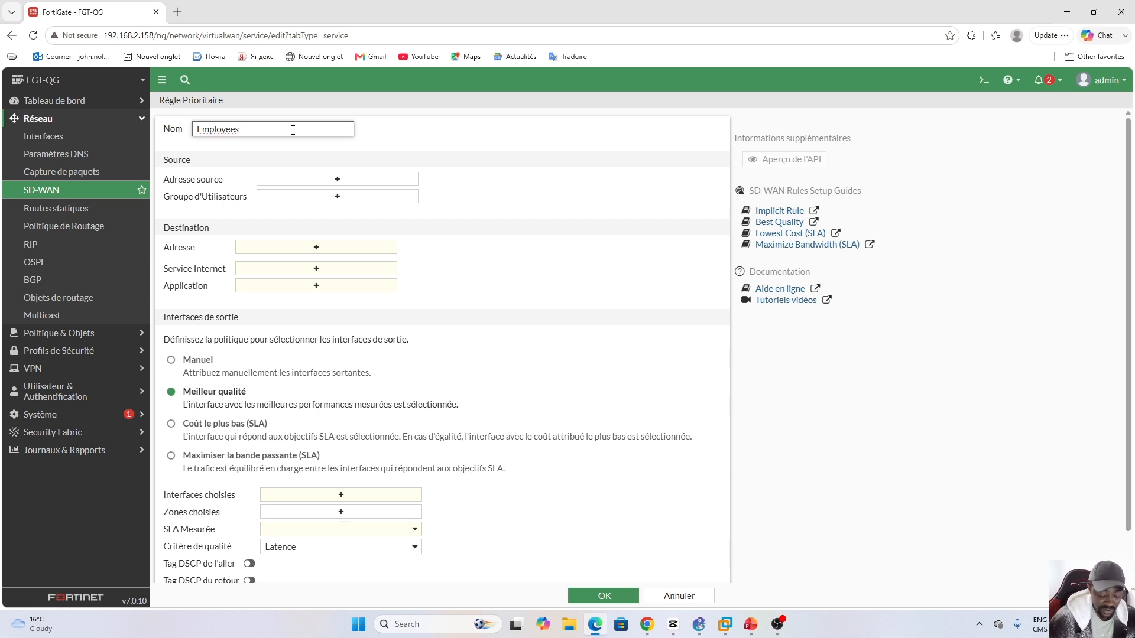
pyautogui.press('capslock')
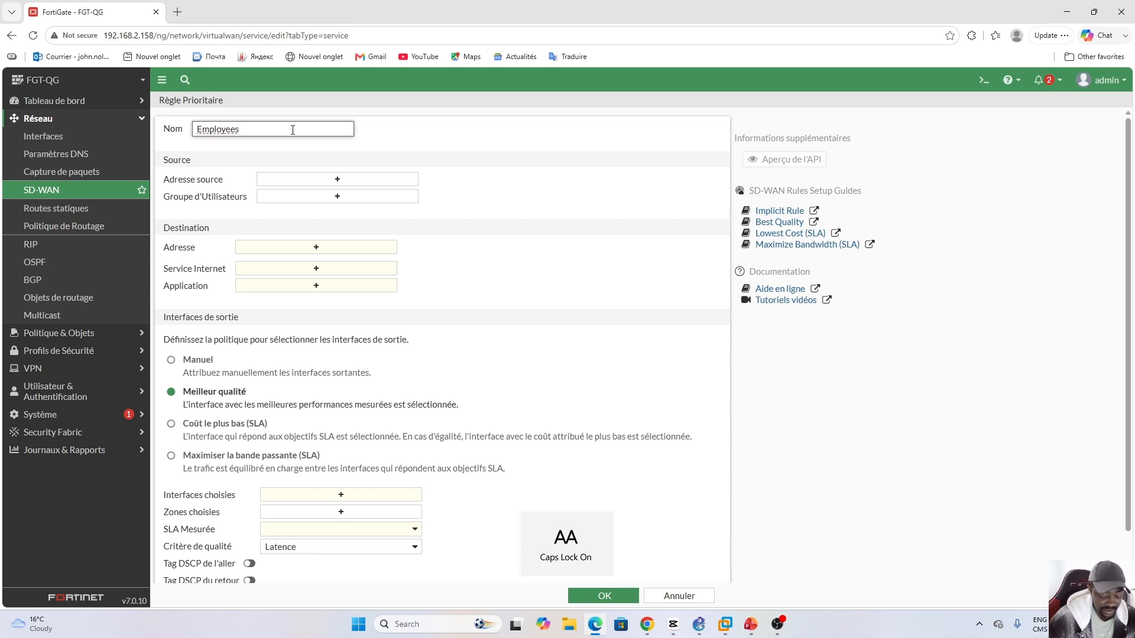
pyautogui.write('A')
pyautogui.press('capslock')
pyautogui.write('_')
pyautogui.press('capslock')
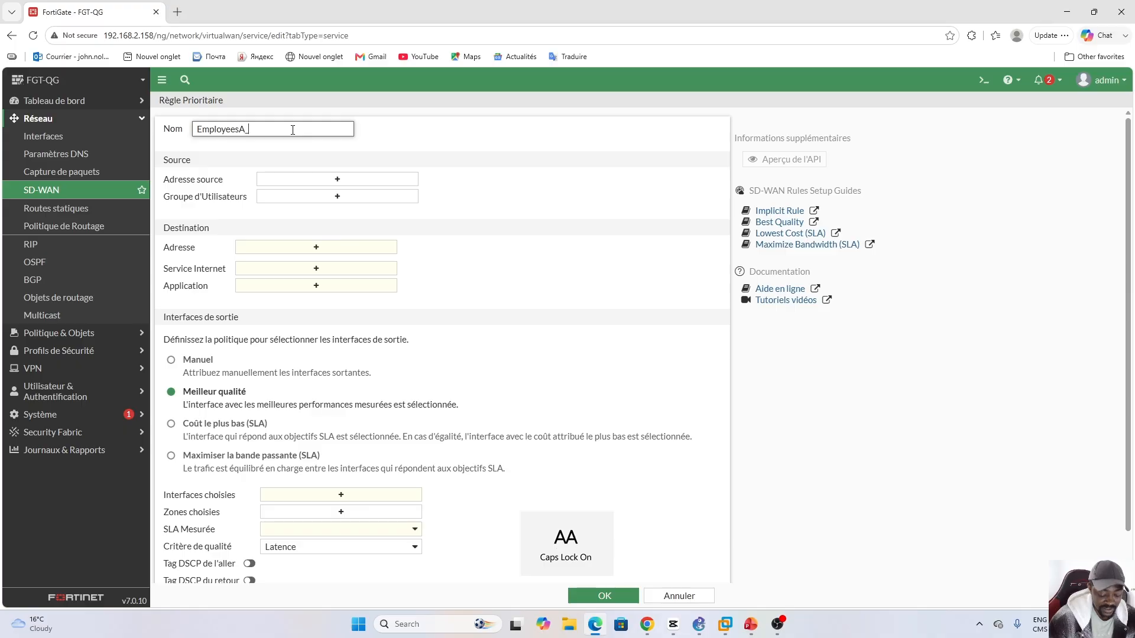
pyautogui.press('capslock')
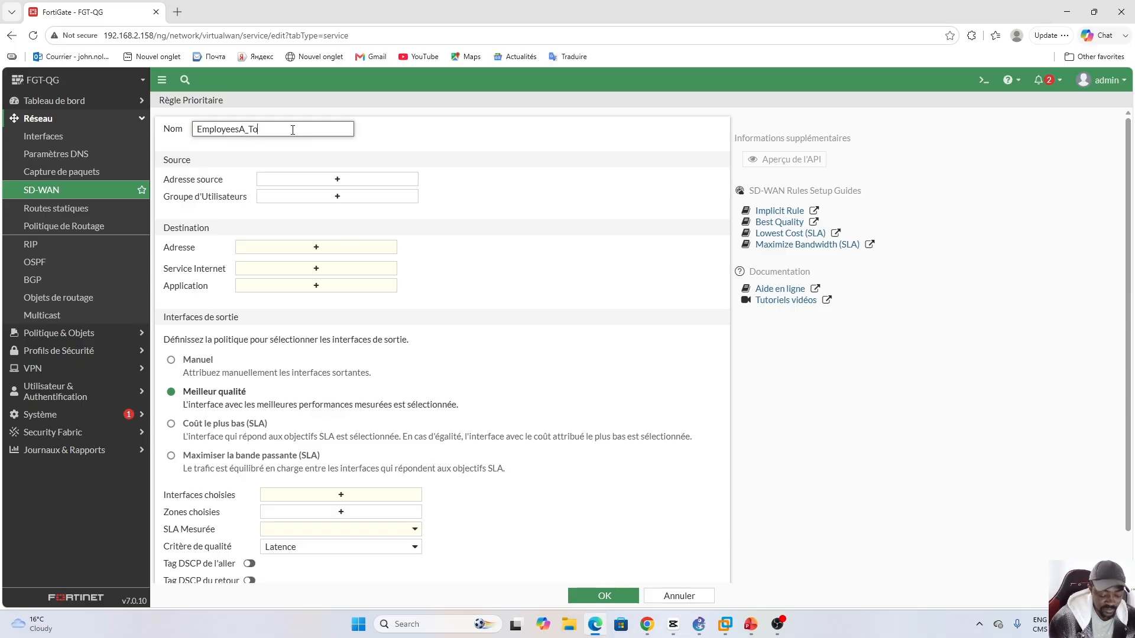
pyautogui.write('To_')
pyautogui.press('capslock')
pyautogui.write('I')
pyautogui.press('capslock')
pyautogui.write('nte')
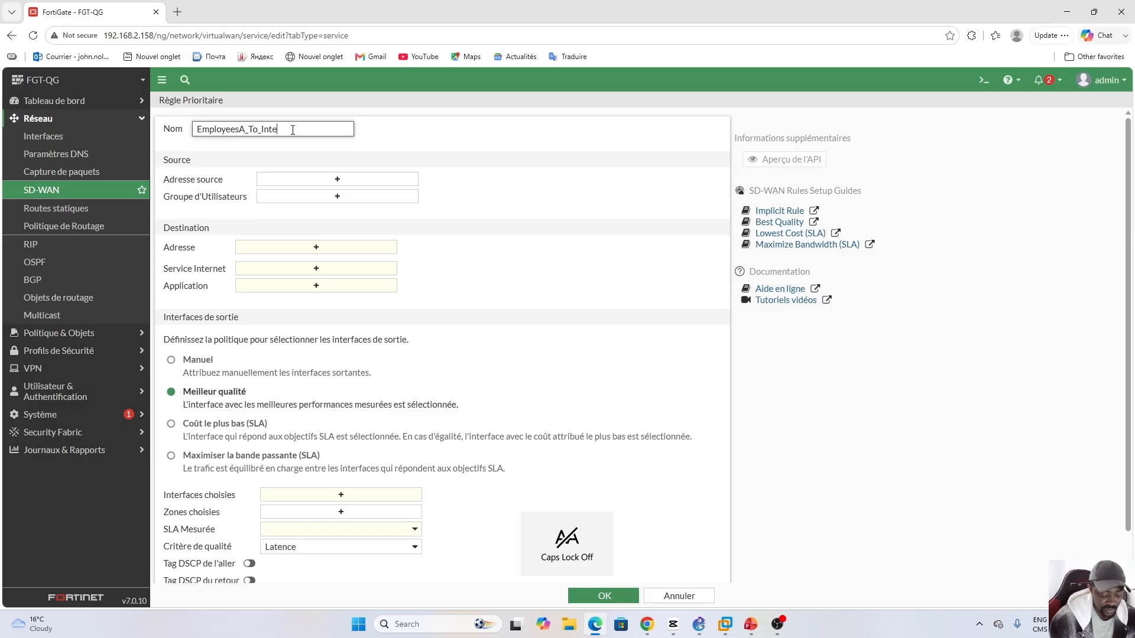
pyautogui.write('rnet')
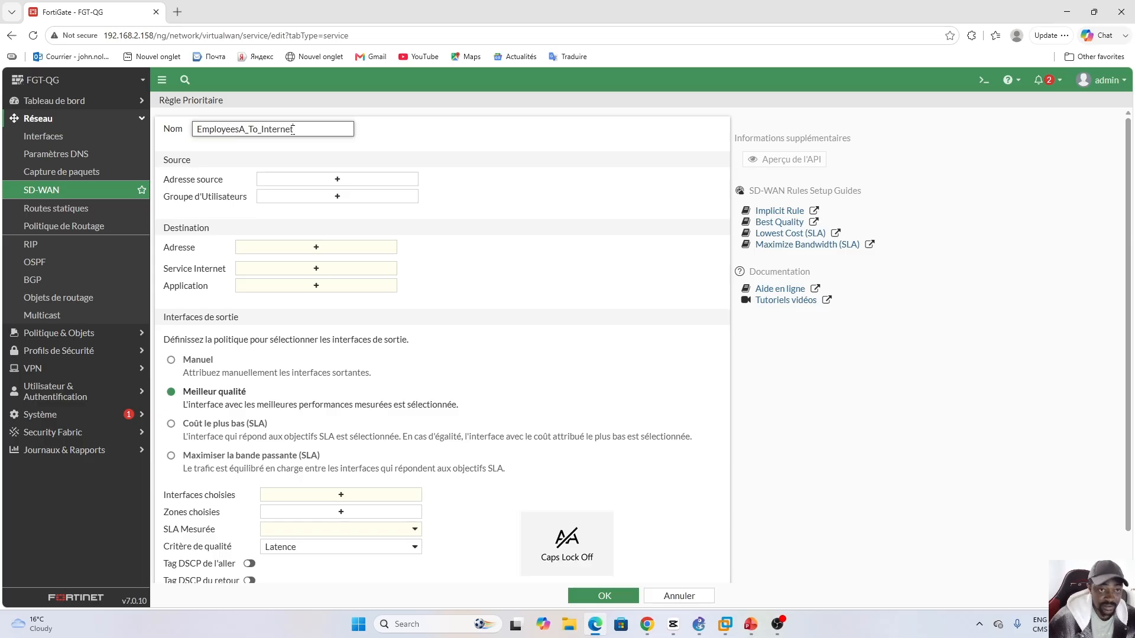
# Set the source address of the EmployeesA_To_Internet rule to EMPLOYEES address.
pyautogui.click(341, 181)
pyautogui.click(615, 191)
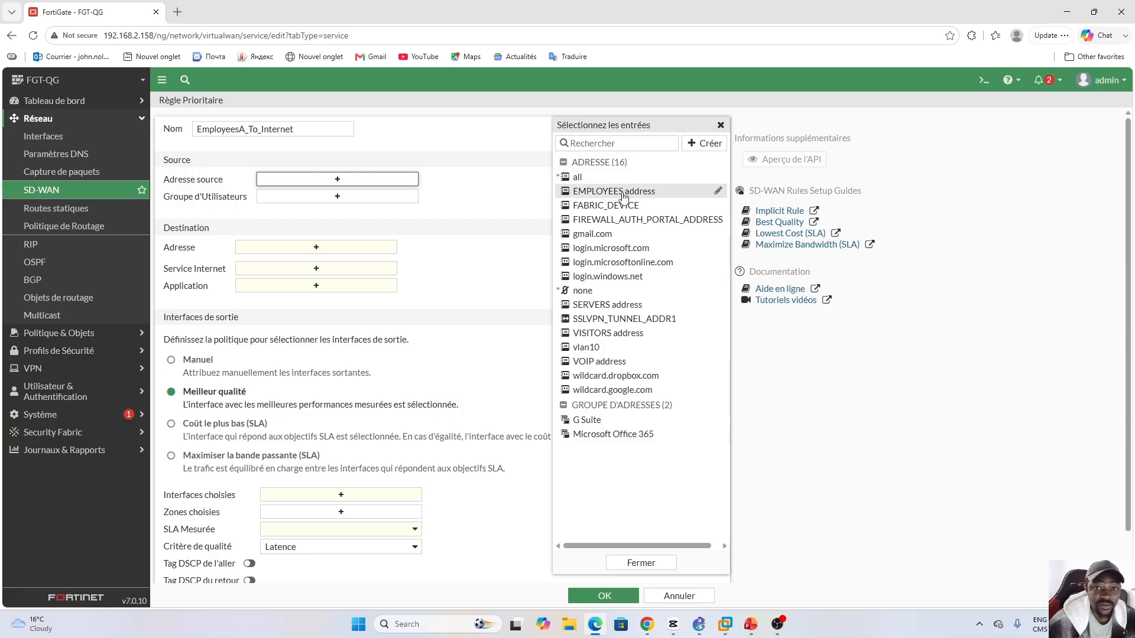
pyautogui.click(500, 210)
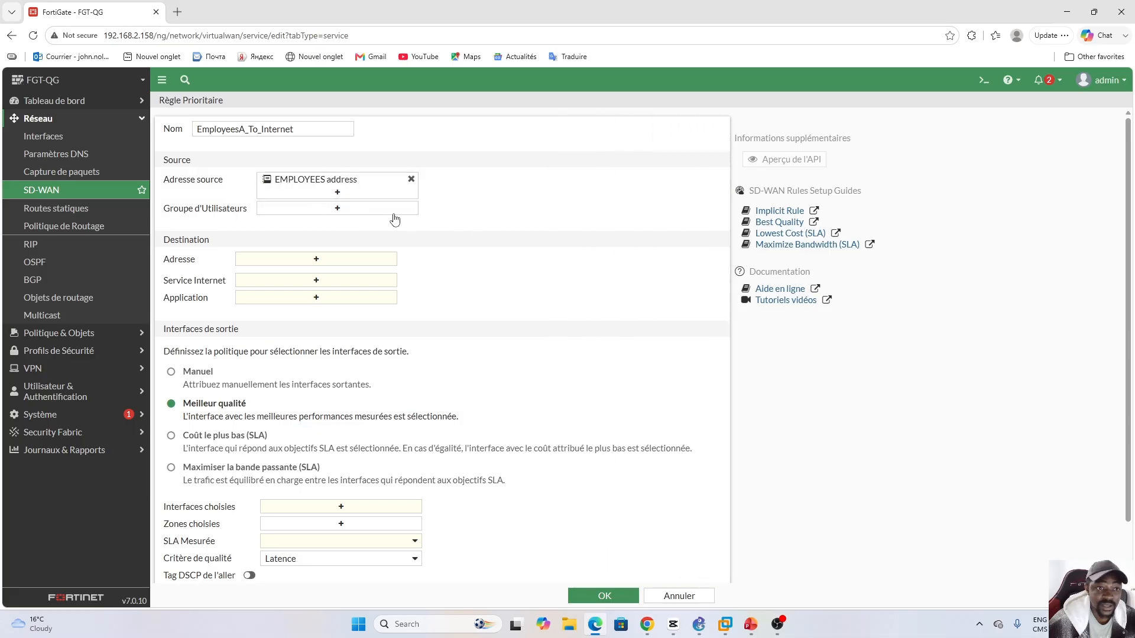
# Set the destination address of the EmployeesA_To_Internet rule to all.
pyautogui.click(314, 260)
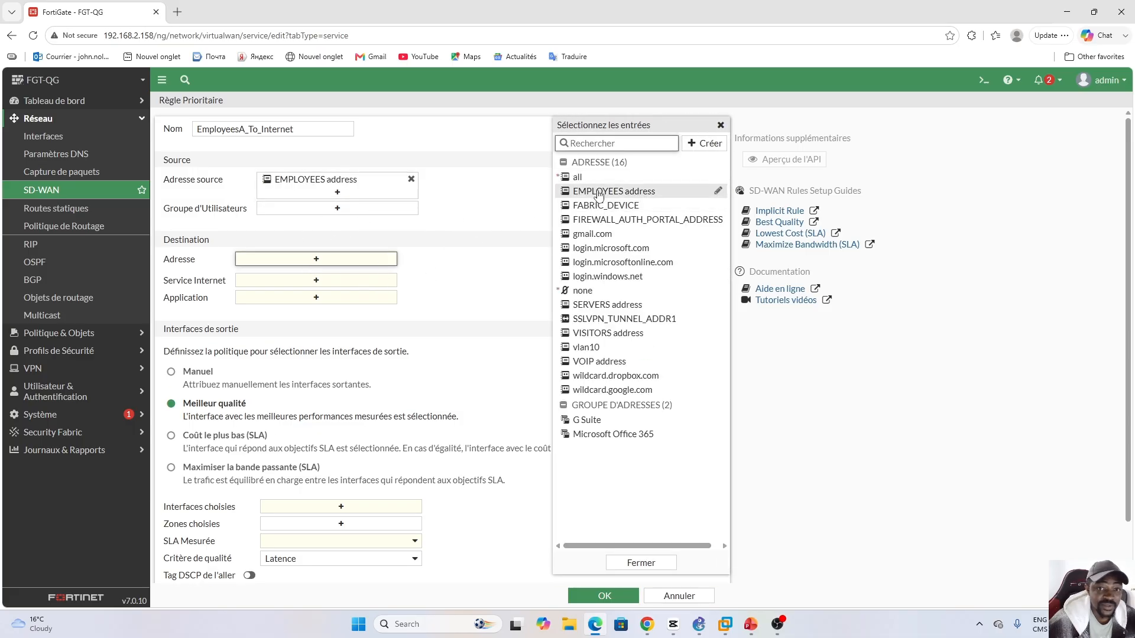
pyautogui.click(605, 177)
pyautogui.click(513, 275)
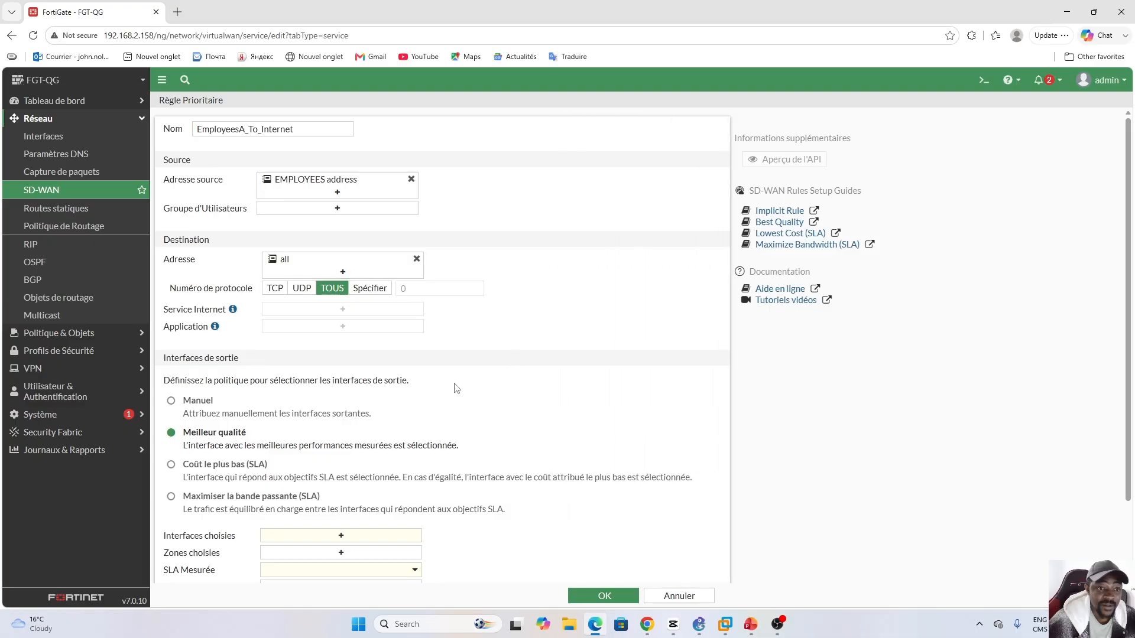
# Choose the Manuel strategy with ISP_BELL (port1) as the outgoing interface for EmployeesA_To_Internet and save the rule.
pyautogui.moveTo(1128, 194); pyautogui.dragTo(1128, 278)
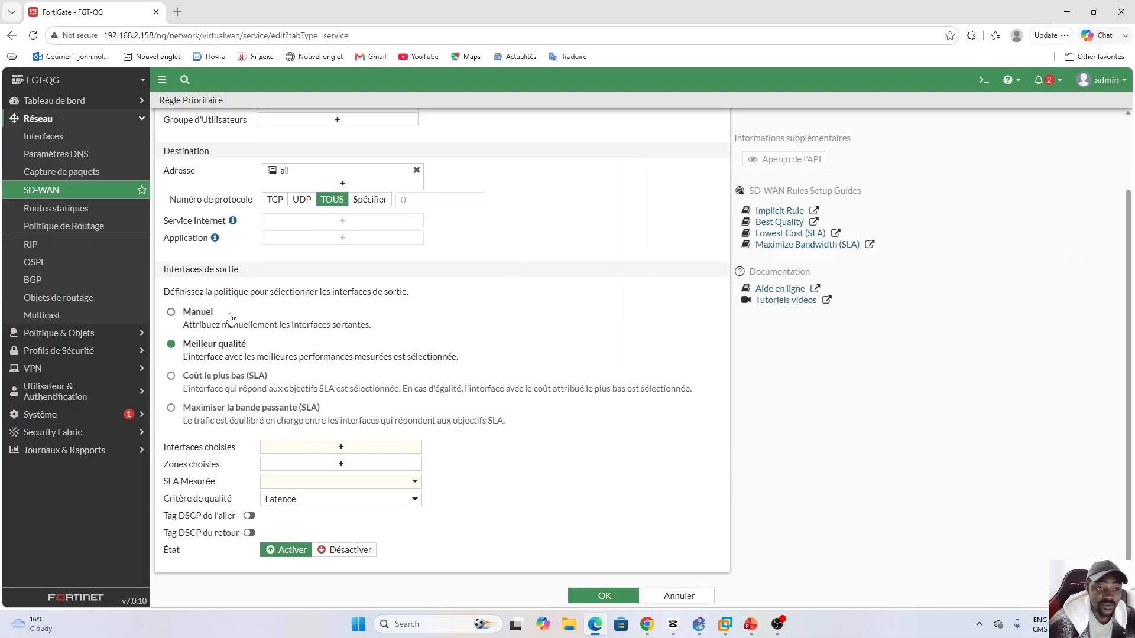
pyautogui.click(173, 313)
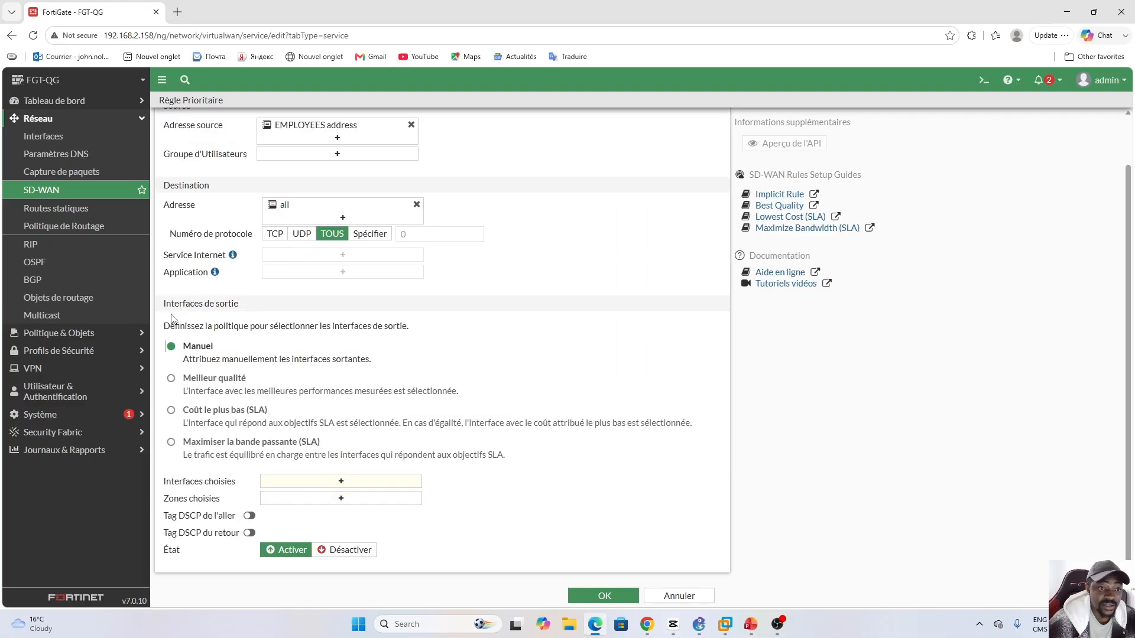
pyautogui.click(341, 483)
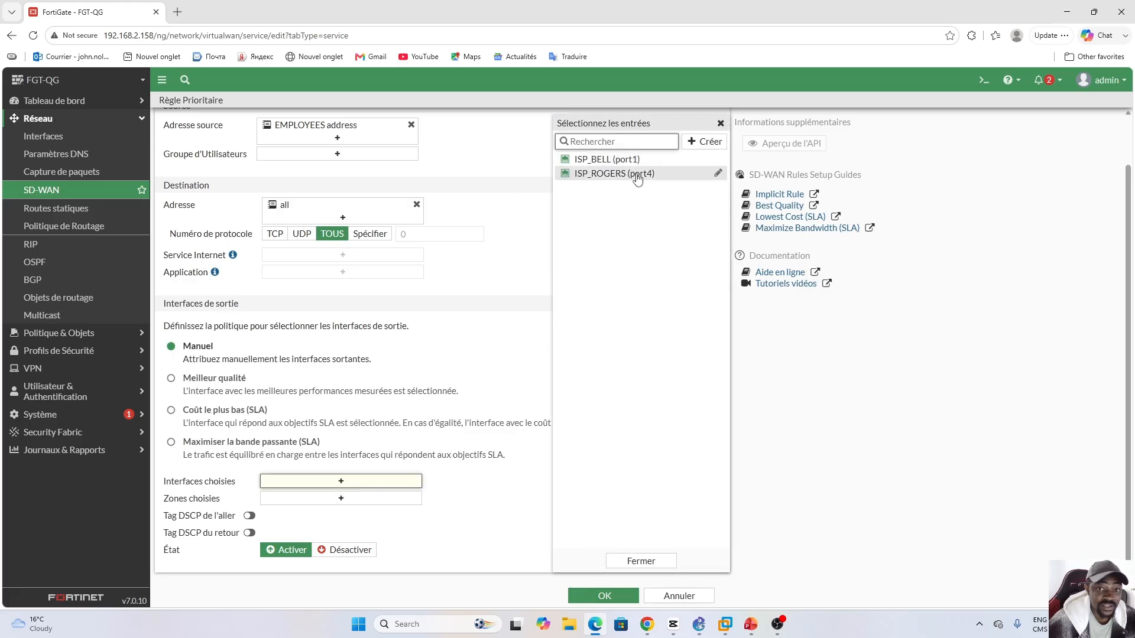
pyautogui.click(621, 160)
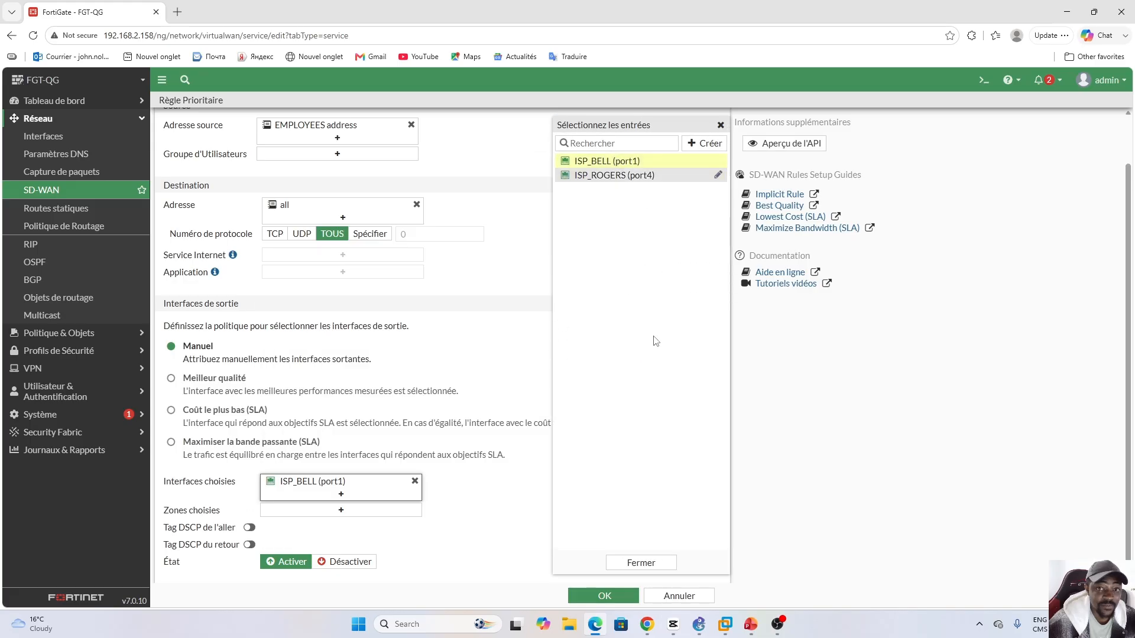
pyautogui.click(522, 366)
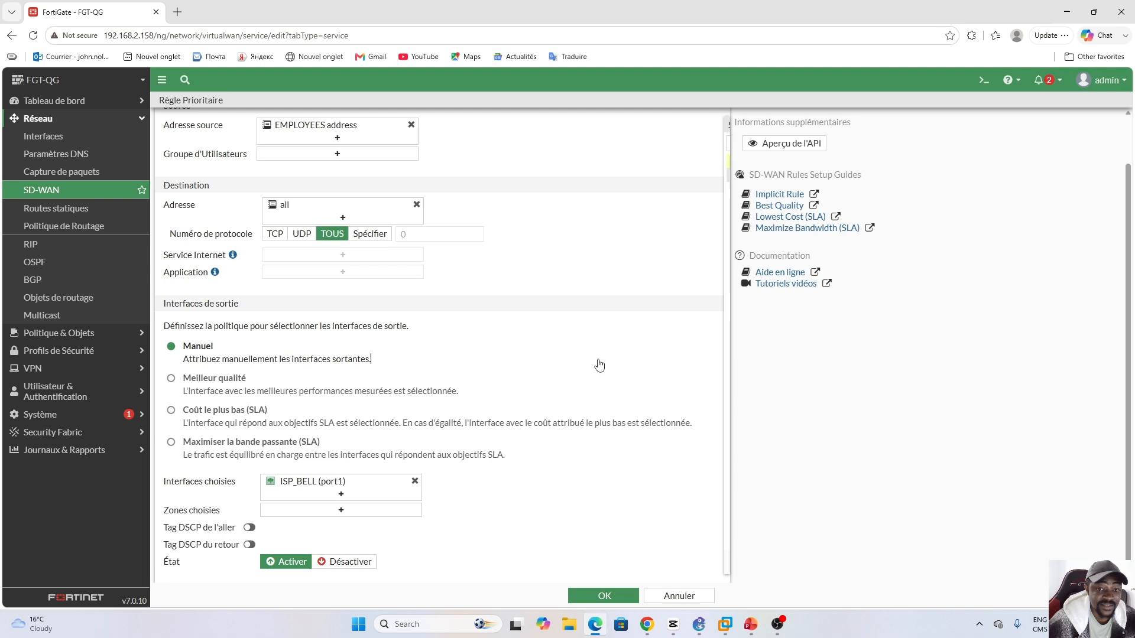
pyautogui.click(600, 596)
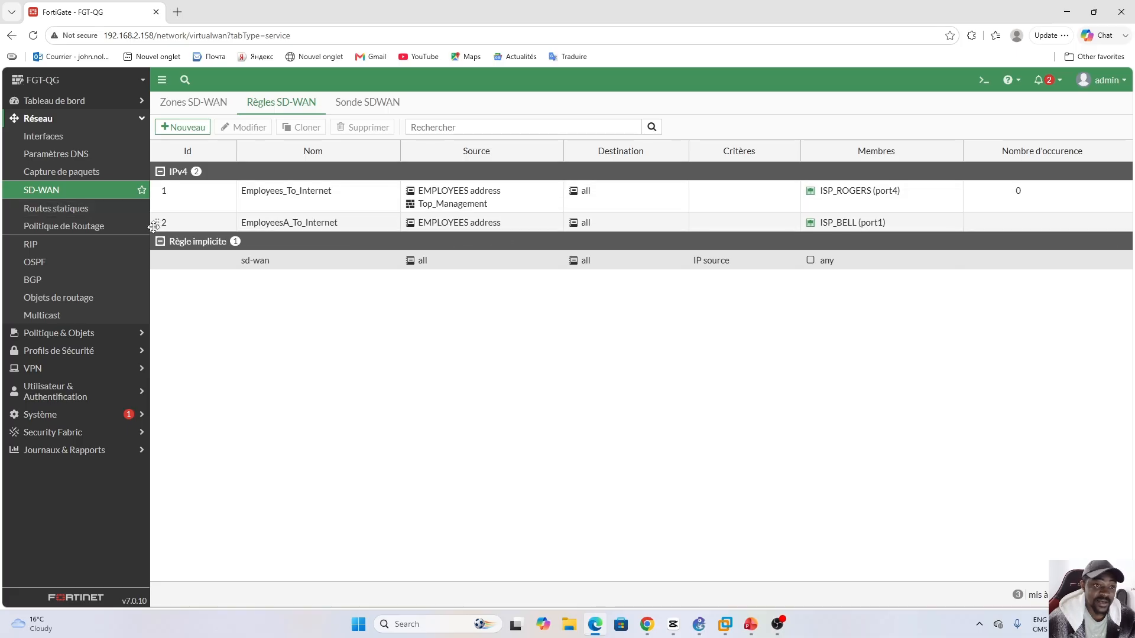
# Try placing EmployeesA_To_Internet above Employees_To_Internet in the rule order, and move Employees_To_Internet back to first place.
pyautogui.moveTo(154, 226); pyautogui.dragTo(155, 185)
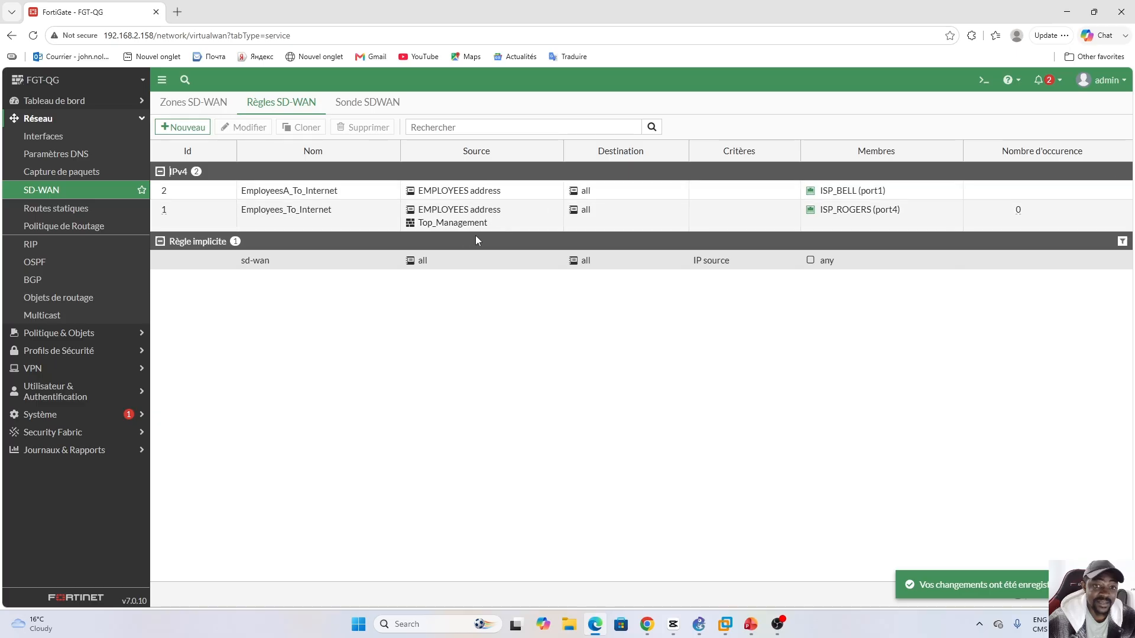
pyautogui.moveTo(437, 228)
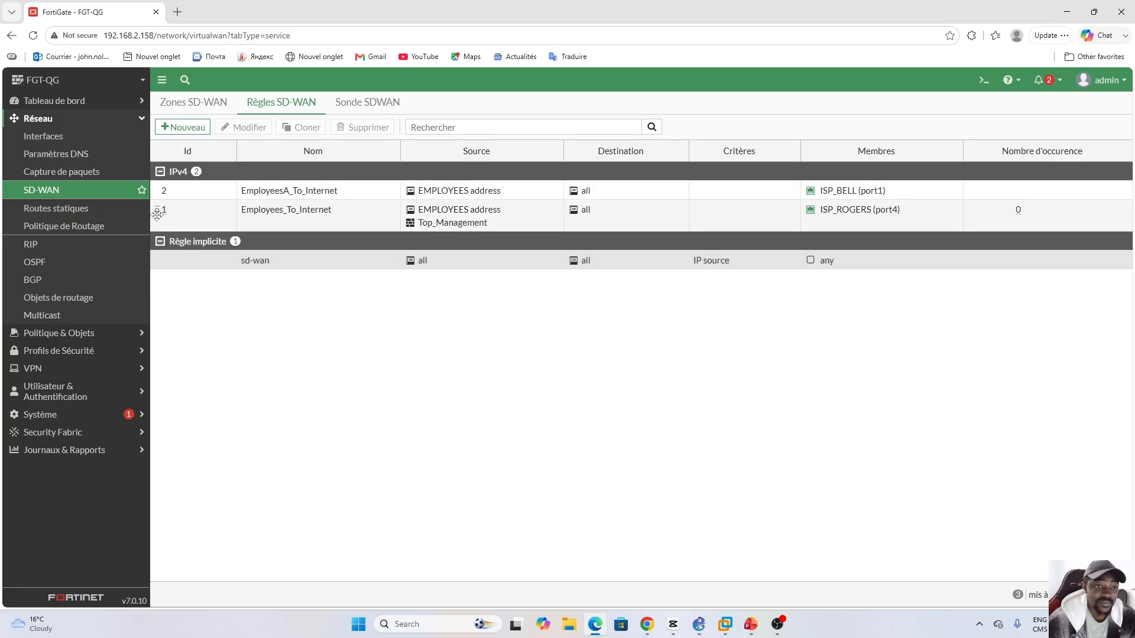
pyautogui.moveTo(157, 214); pyautogui.dragTo(156, 194)
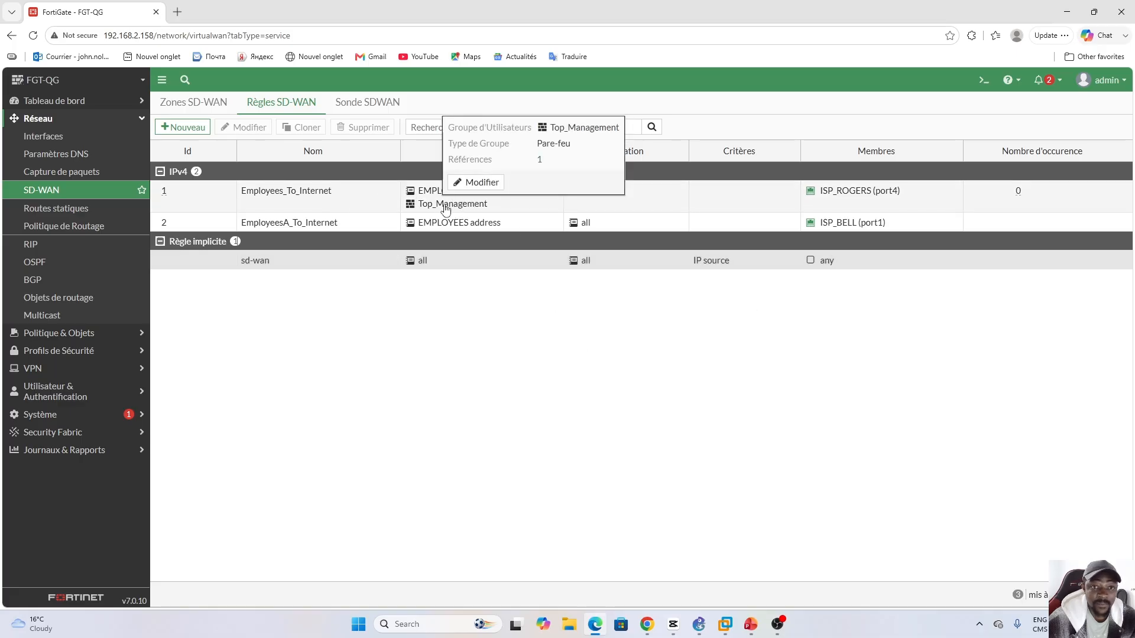
pyautogui.moveTo(451, 193)
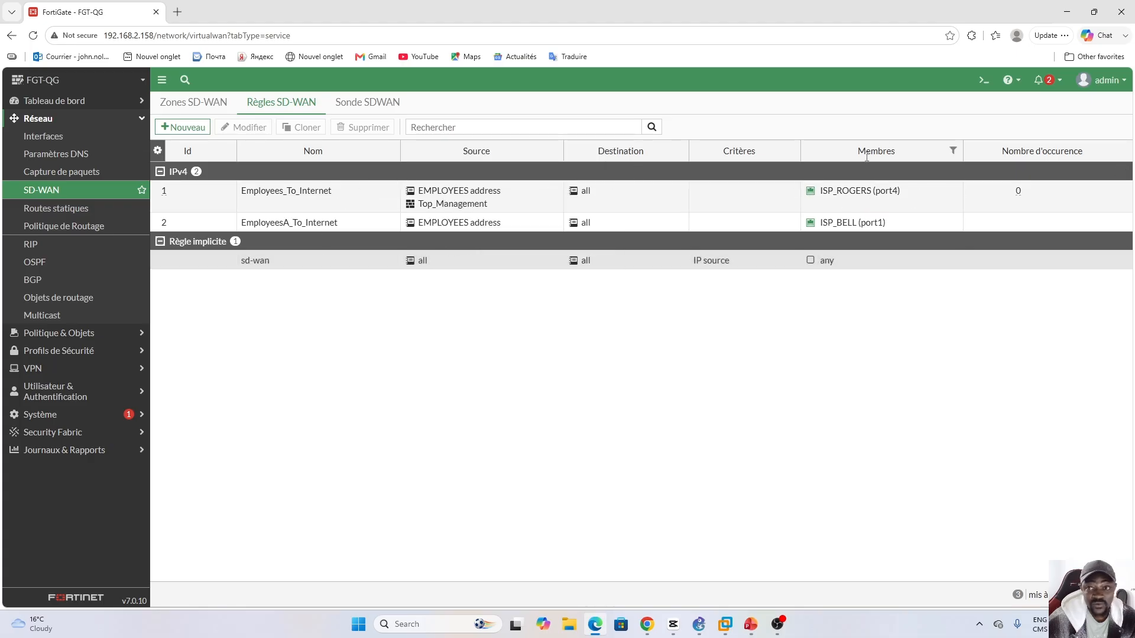
pyautogui.moveTo(823, 196)
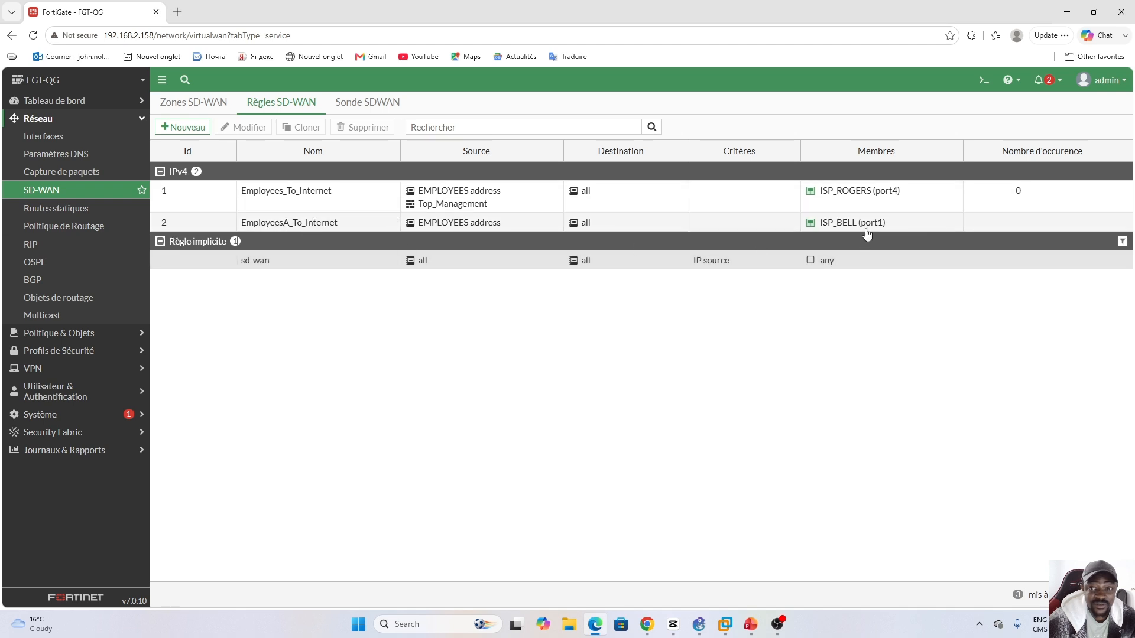
pyautogui.click(860, 259)
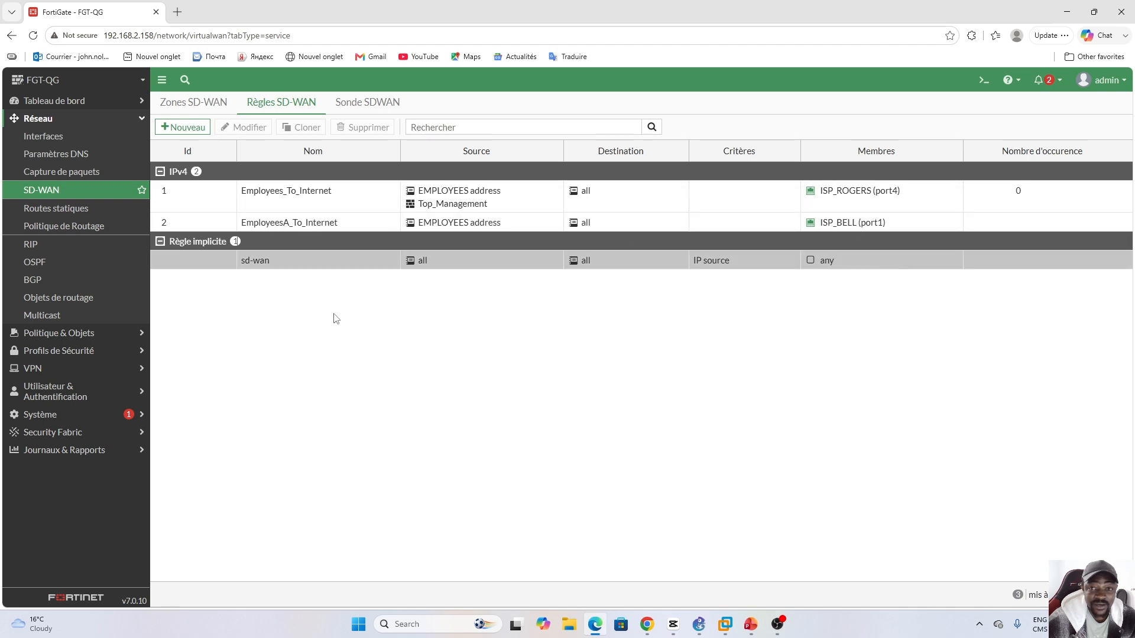
# Start a new SD-WAN rule and name it VISITORS_To_Interent.
pyautogui.click(194, 128)
pyautogui.click(294, 137)
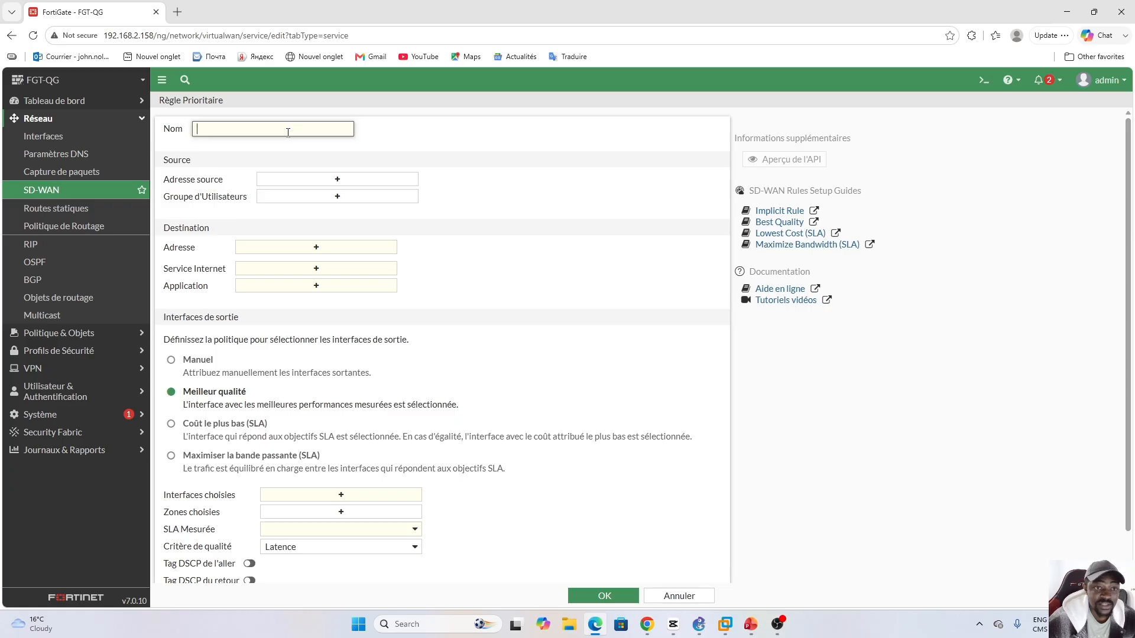
pyautogui.press('capslock')
pyautogui.write('VISITORS')
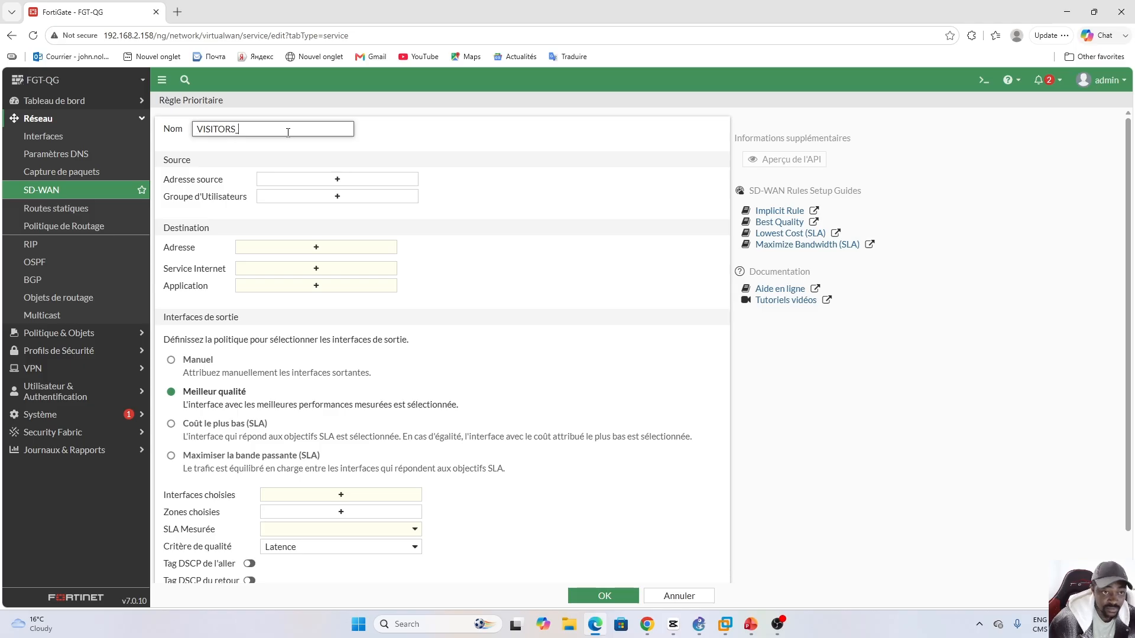
pyautogui.write('_')
pyautogui.press('capslock')
pyautogui.write('To_I')
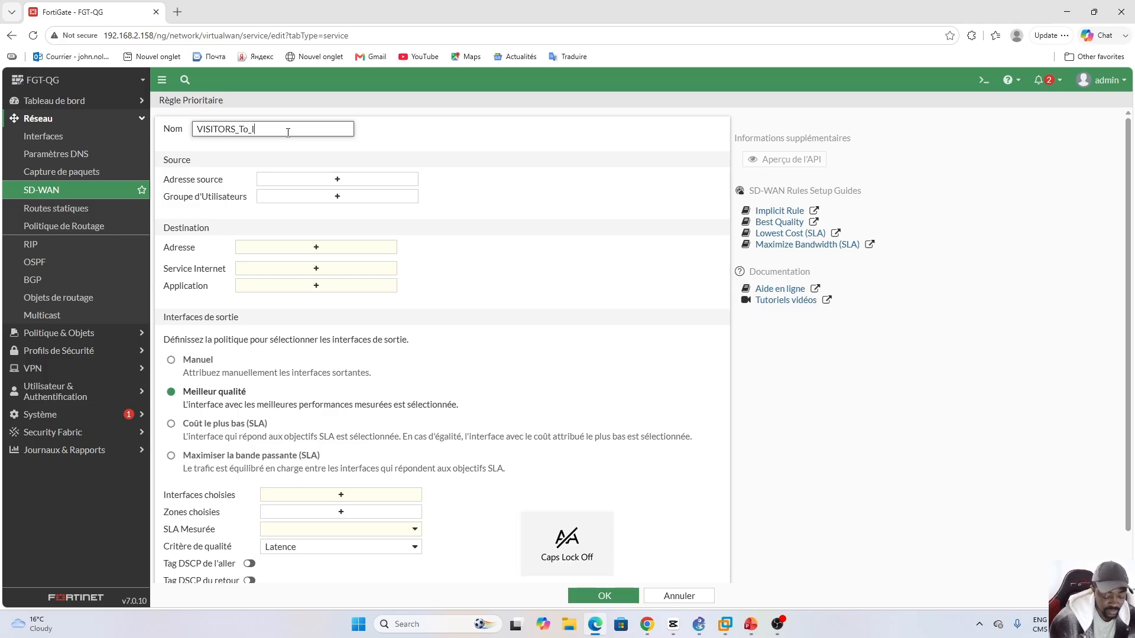
pyautogui.write('nterent')
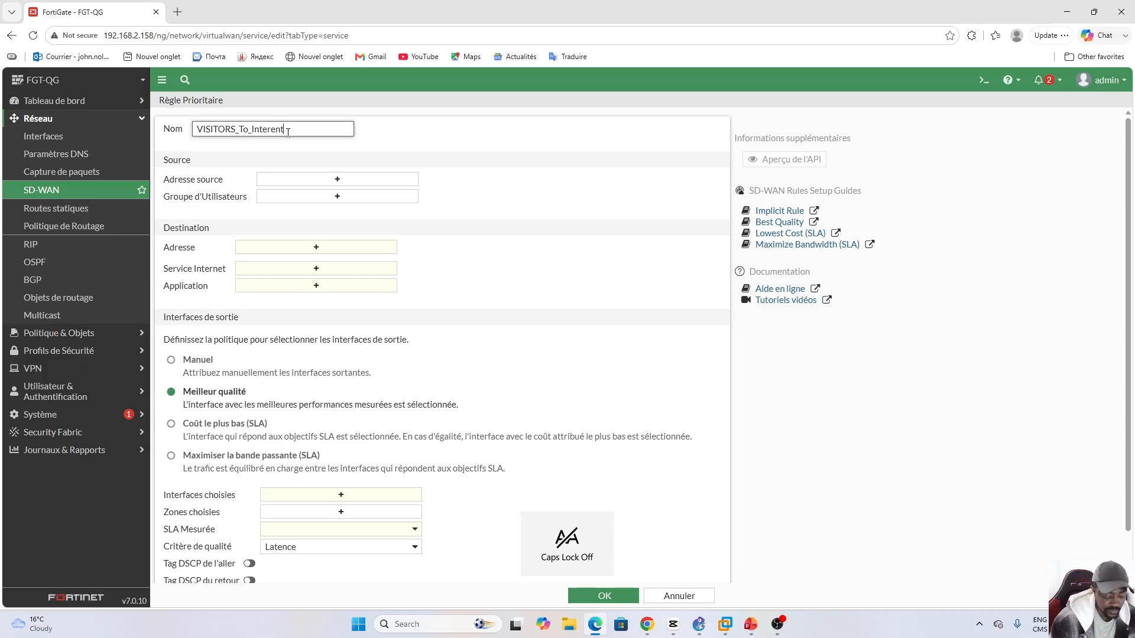
# Set the VISITORS_To_Interent rule's source address to VISITORS address and its destination address to all.
pyautogui.click(326, 181)
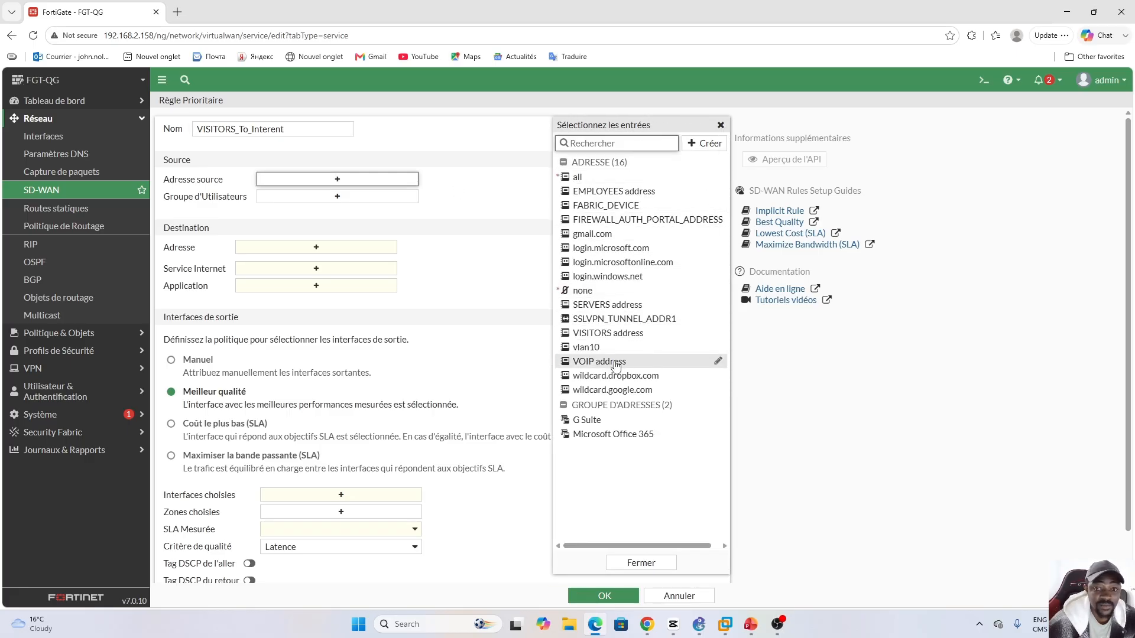
pyautogui.click(608, 333)
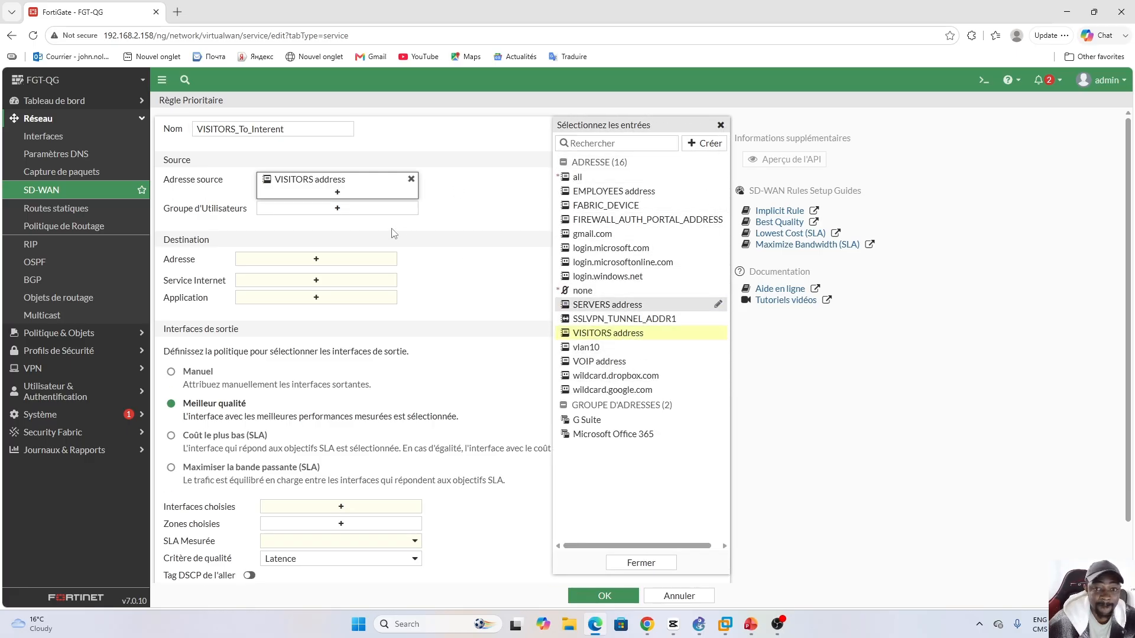
pyautogui.click(315, 260)
pyautogui.click(578, 177)
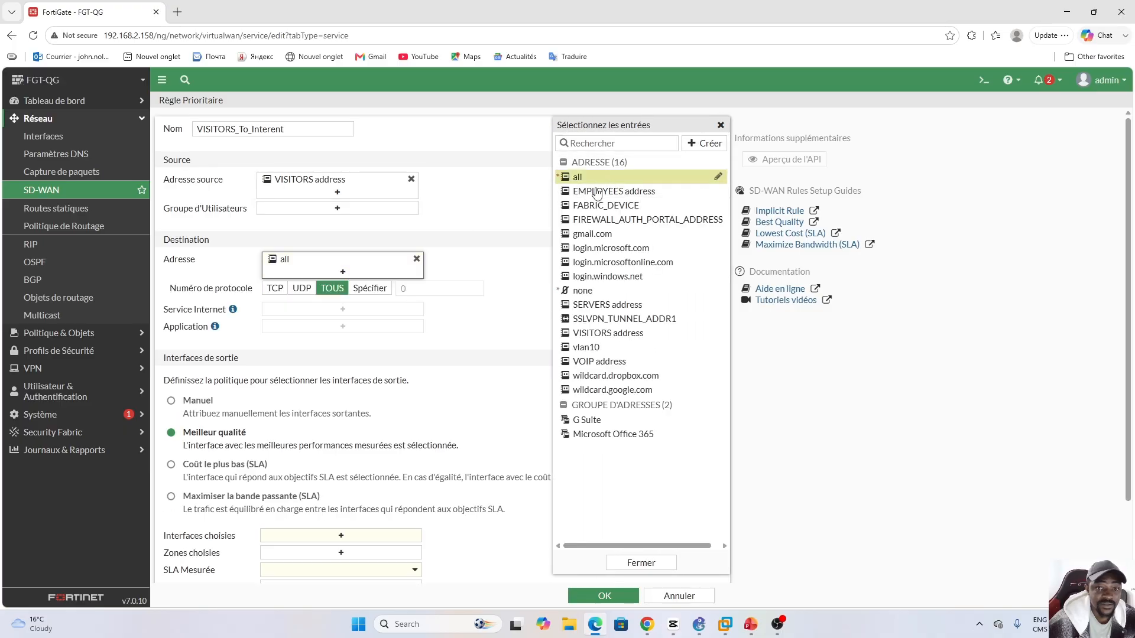
# Choose the Manuel strategy with ISP_BELL (port1) as the outgoing interface for the visitors rule and save it.
pyautogui.click(198, 401)
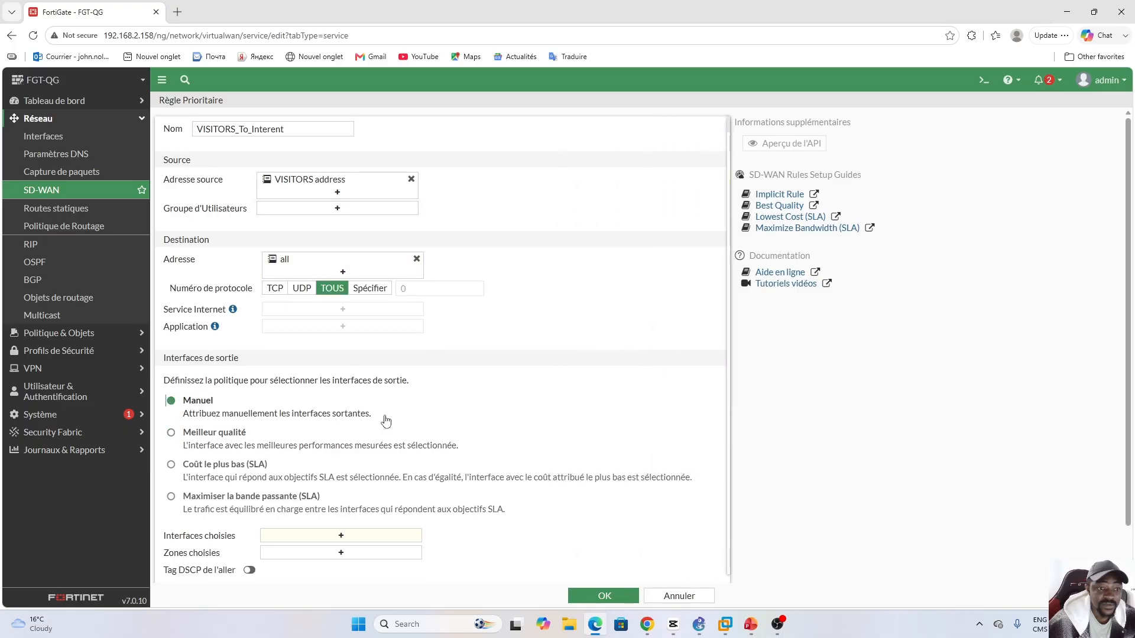
pyautogui.click(333, 537)
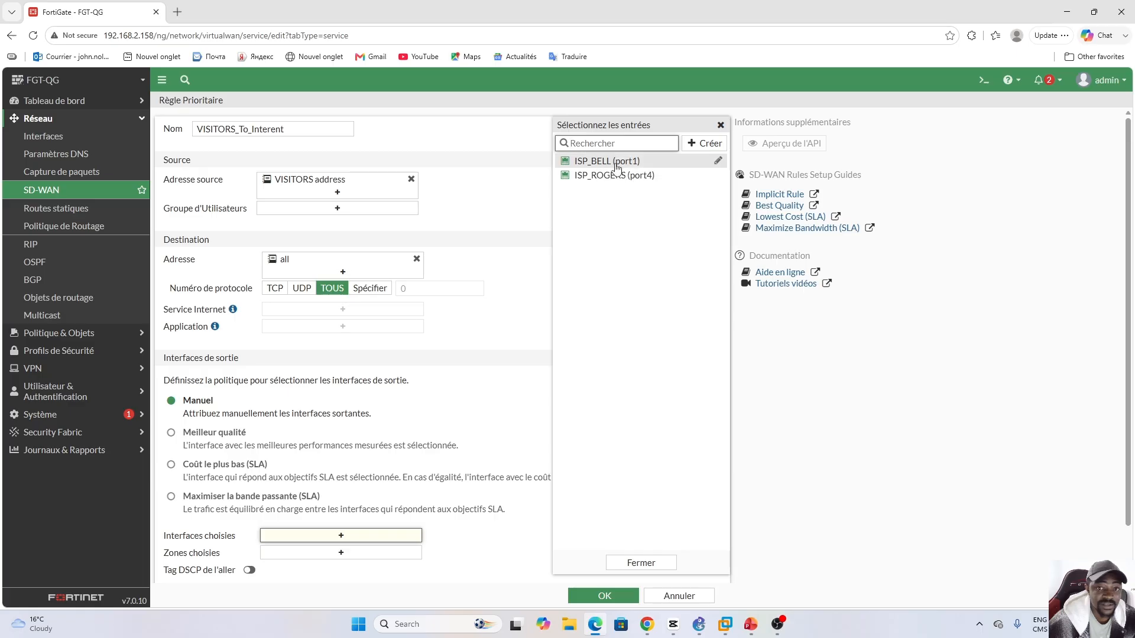
pyautogui.click(616, 163)
pyautogui.click(650, 562)
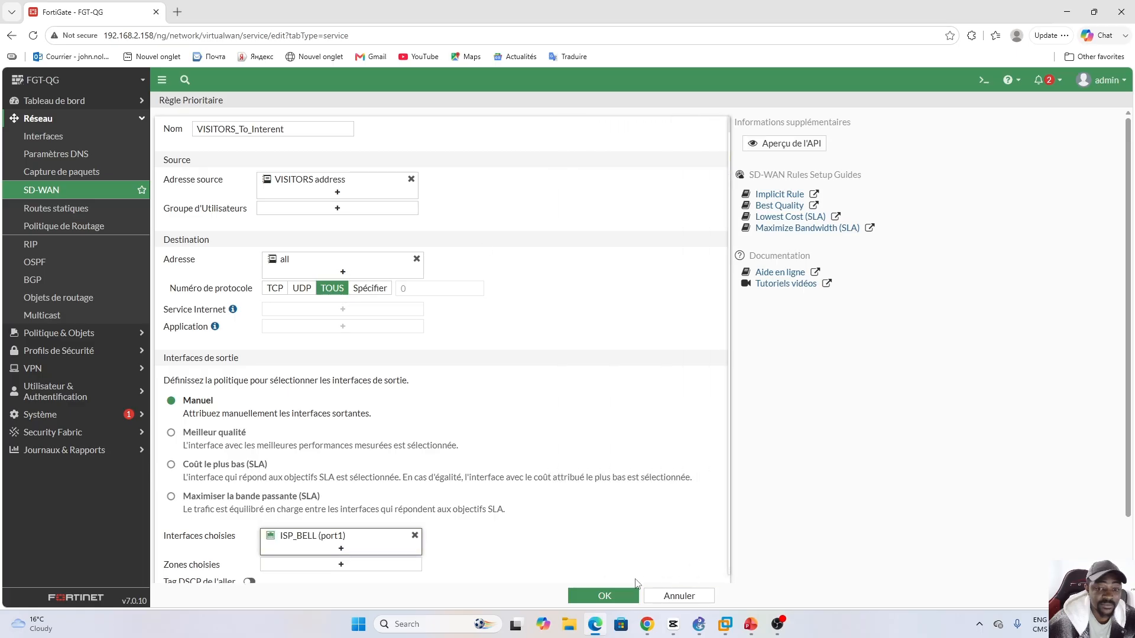
pyautogui.scroll(-2, 768, 420)
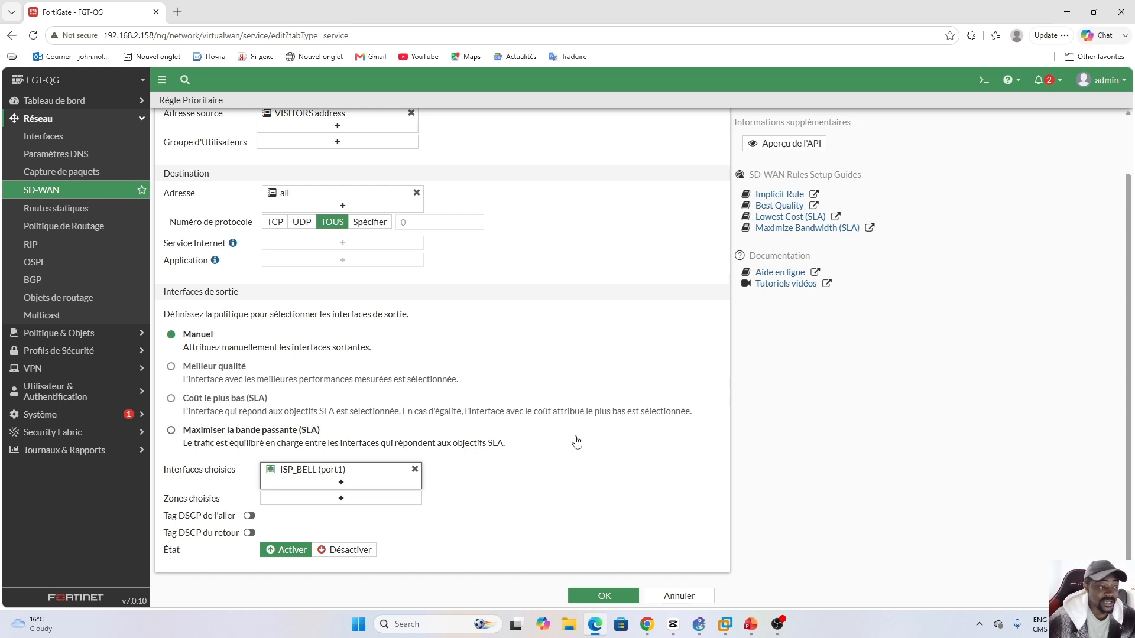
pyautogui.click(604, 596)
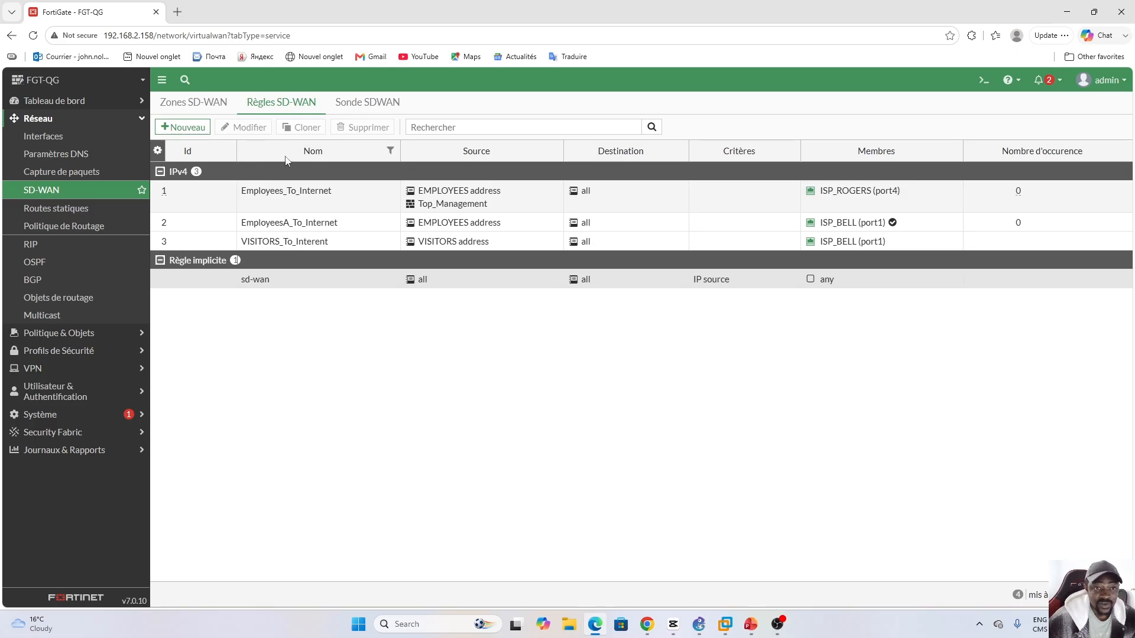
# Start a new SD-WAN rule and name it Serveurs_To_Interent.
pyautogui.click(184, 128)
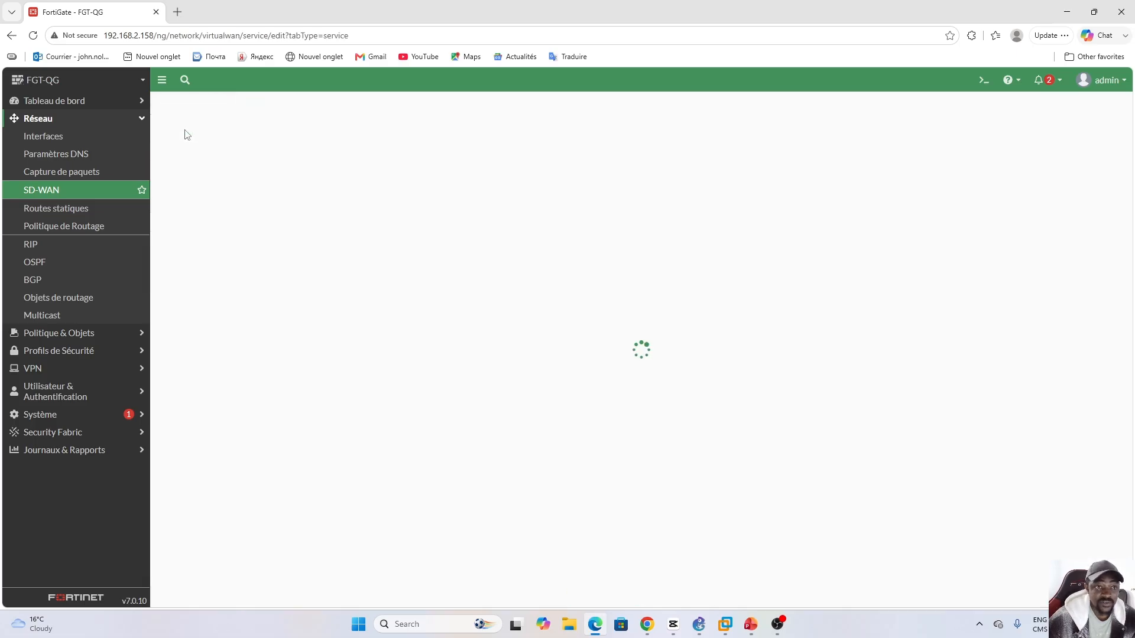
pyautogui.press('capslock')
pyautogui.write('S')
pyautogui.press('capslock')
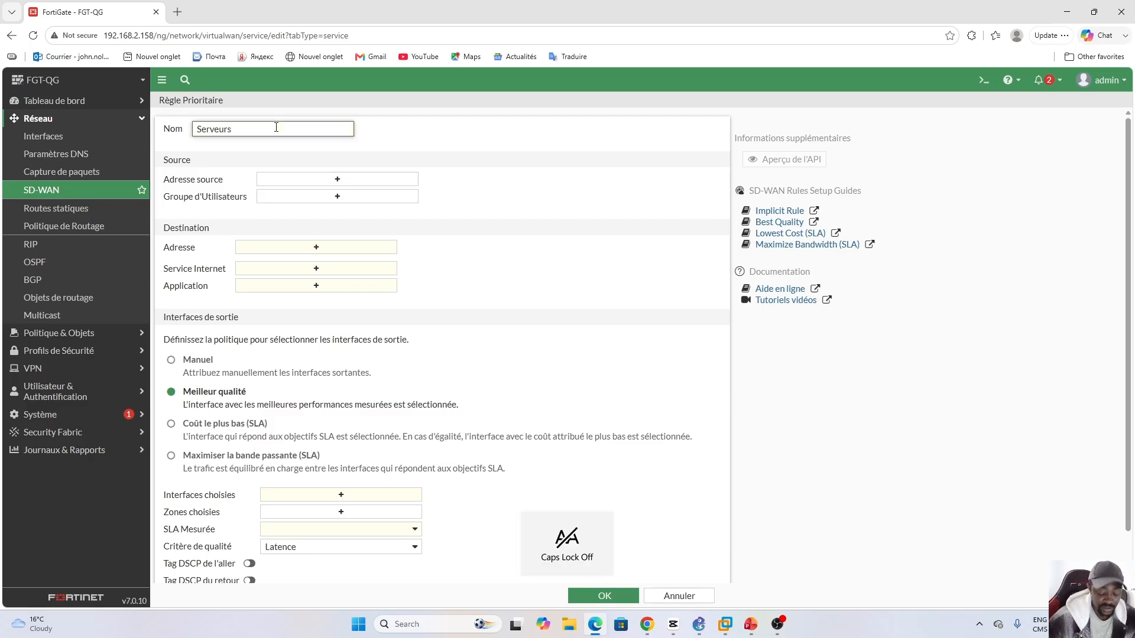
pyautogui.press('capslock')
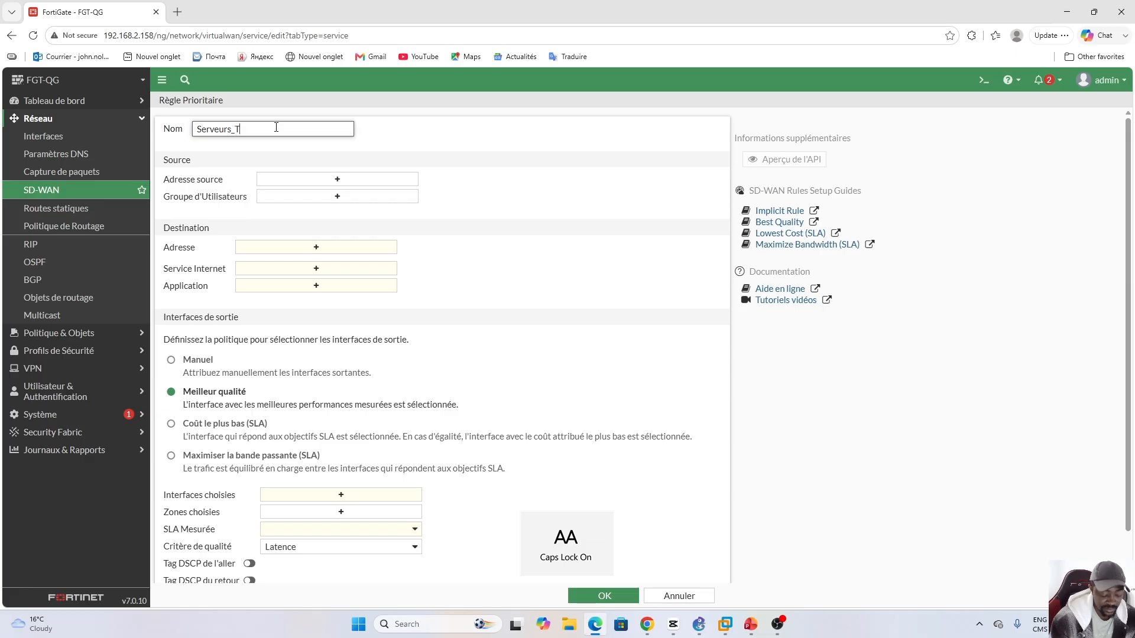
pyautogui.press('capslock')
pyautogui.write('Interent')
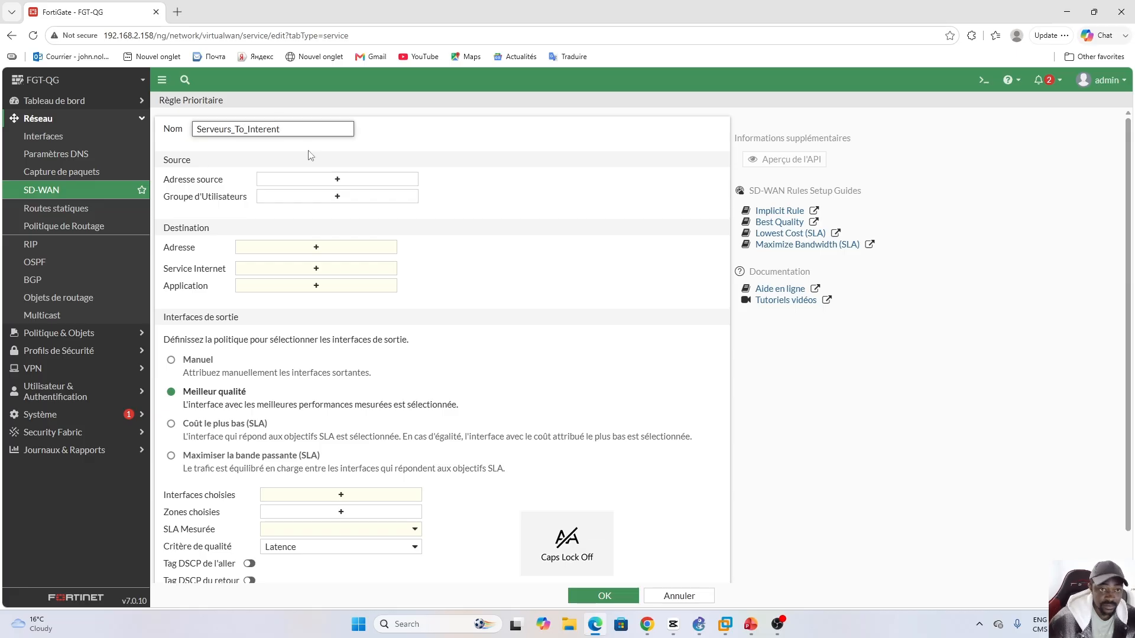
# Set the Serveurs_To_Interent rule's source address to SERVERS address and its destination address to all.
pyautogui.click(331, 179)
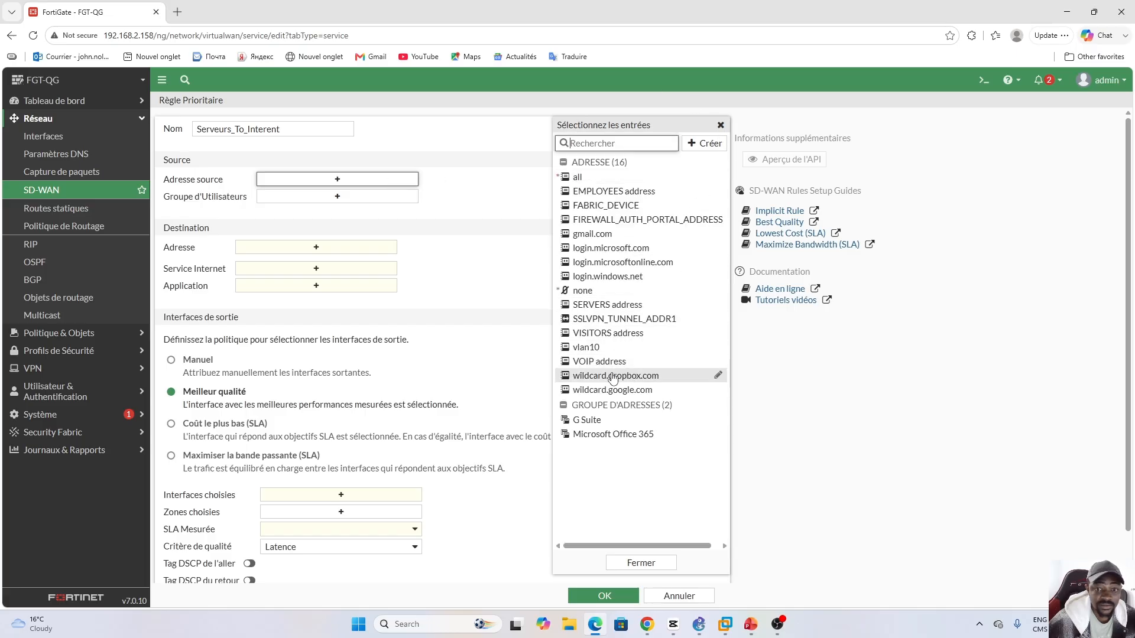
pyautogui.click(631, 305)
pyautogui.click(313, 265)
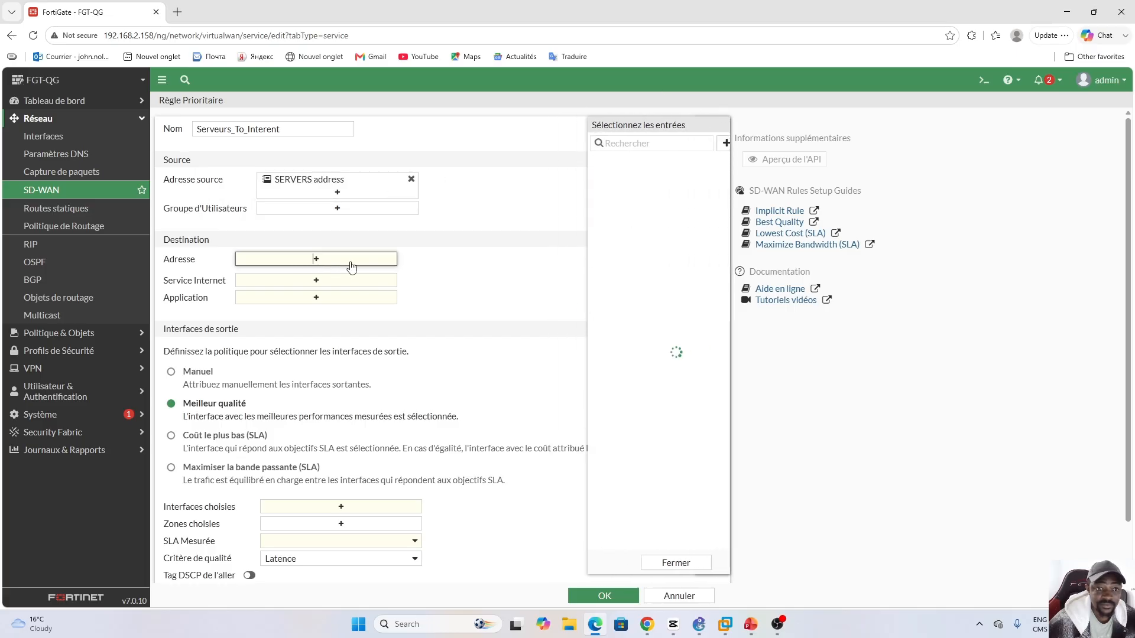
pyautogui.click(599, 178)
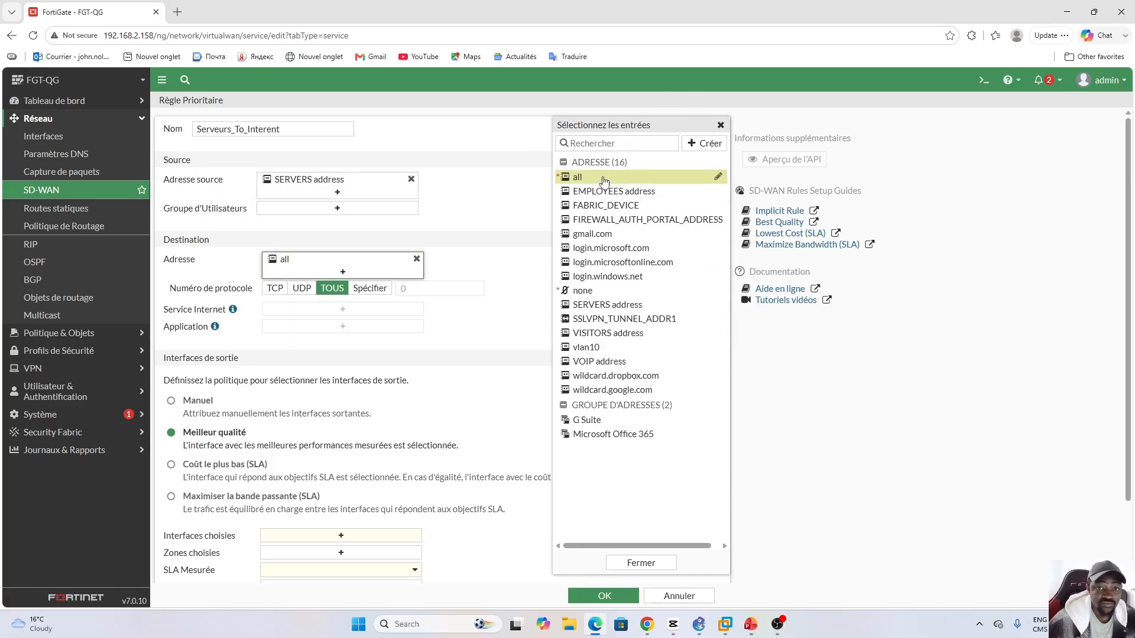
# Choose the Manuel strategy with ISP_ROGERS (port4) as the outgoing interface for the servers rule and save it.
pyautogui.click(172, 401)
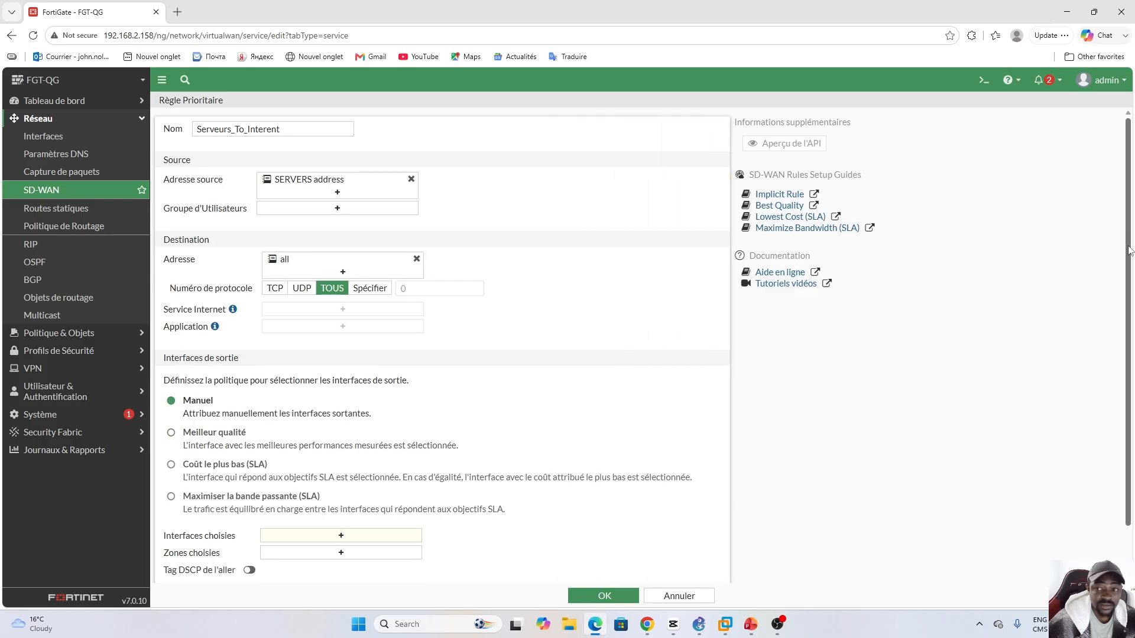
pyautogui.scroll(-1, 1129, 332)
pyautogui.click(342, 482)
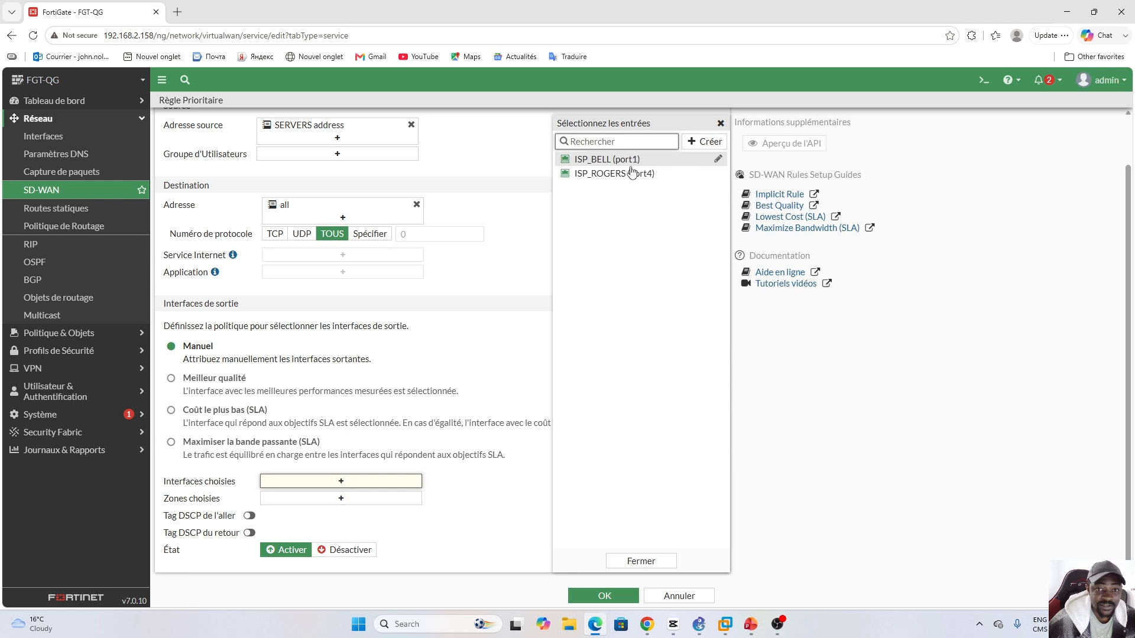
pyautogui.click(612, 176)
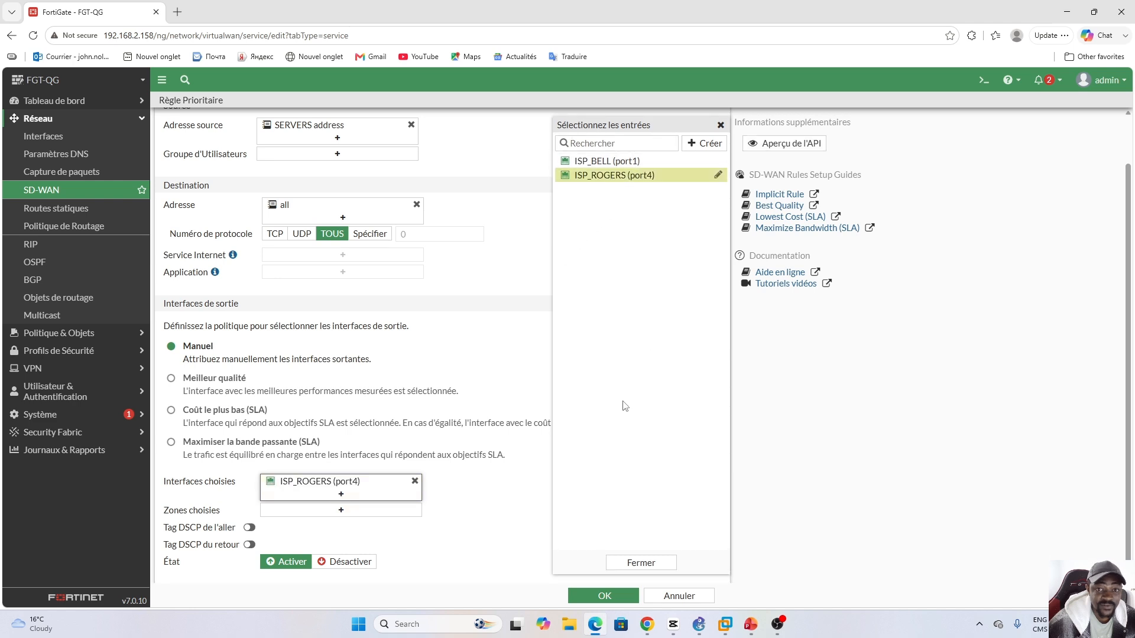
pyautogui.click(641, 562)
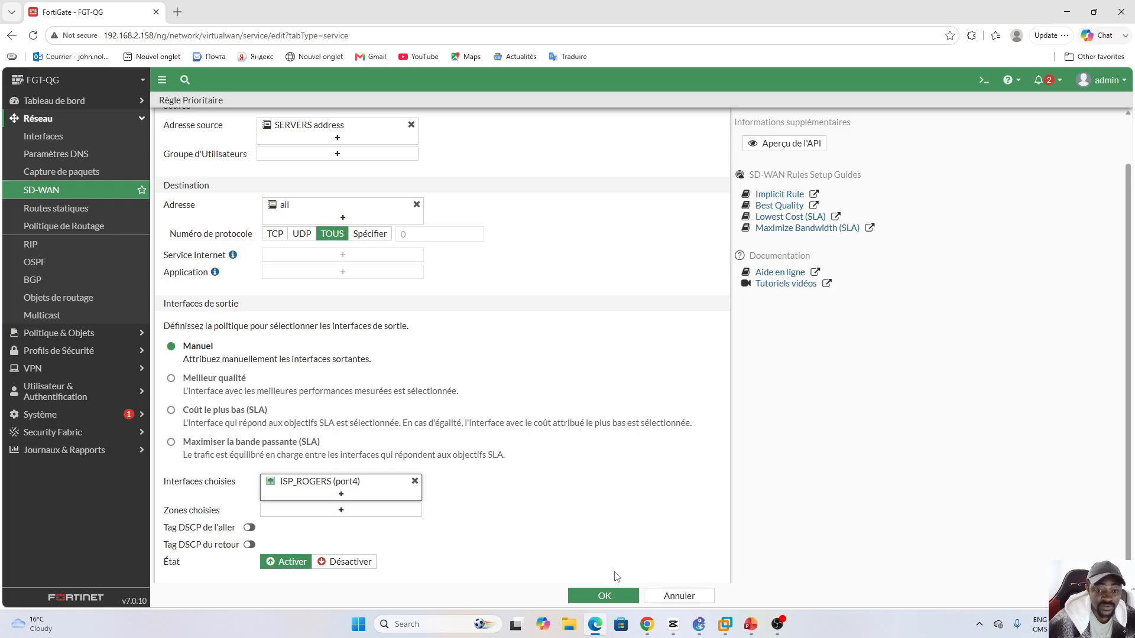
pyautogui.click(599, 596)
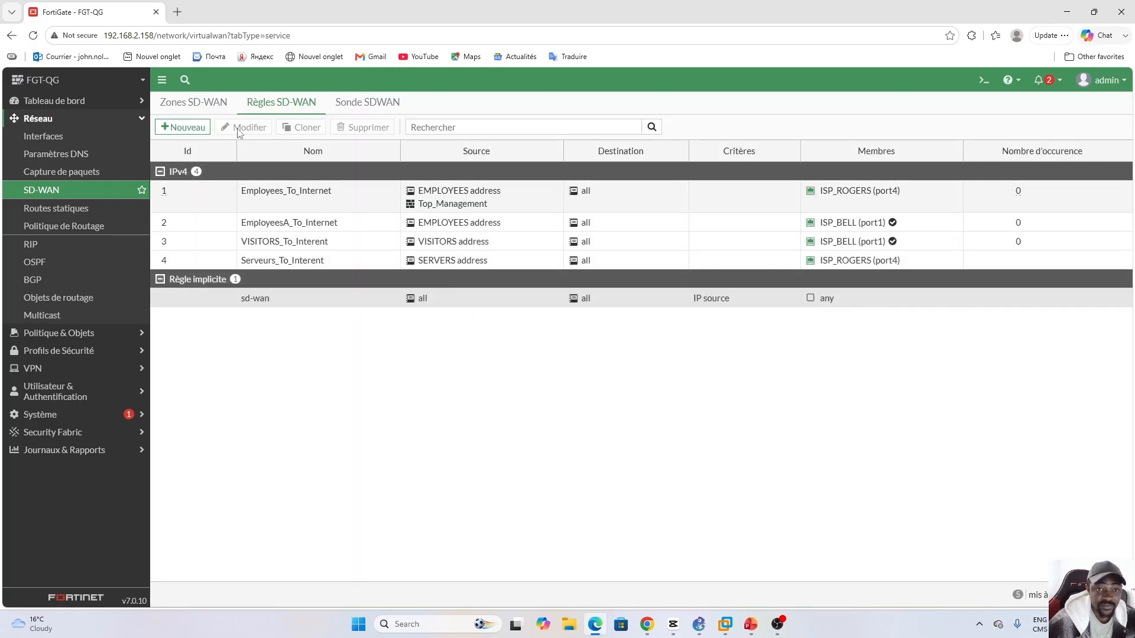
# Start a new SD-WAN rule and name it VoIP_To_Interent.
pyautogui.click(180, 127)
pyautogui.click(305, 130)
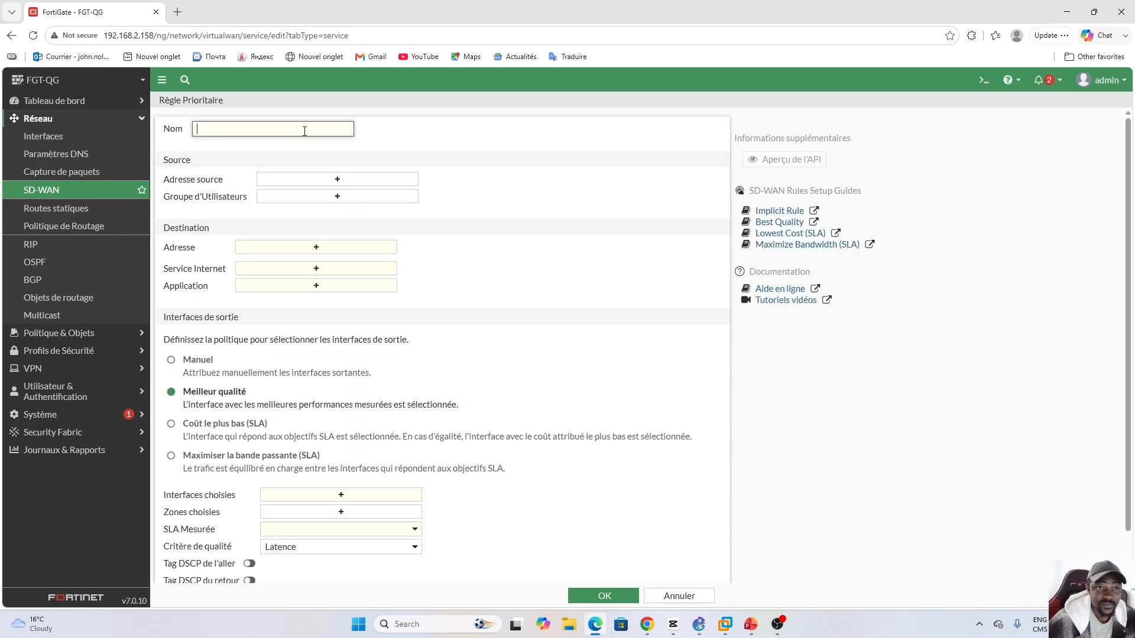
pyautogui.press('capslock')
pyautogui.write('Vo')
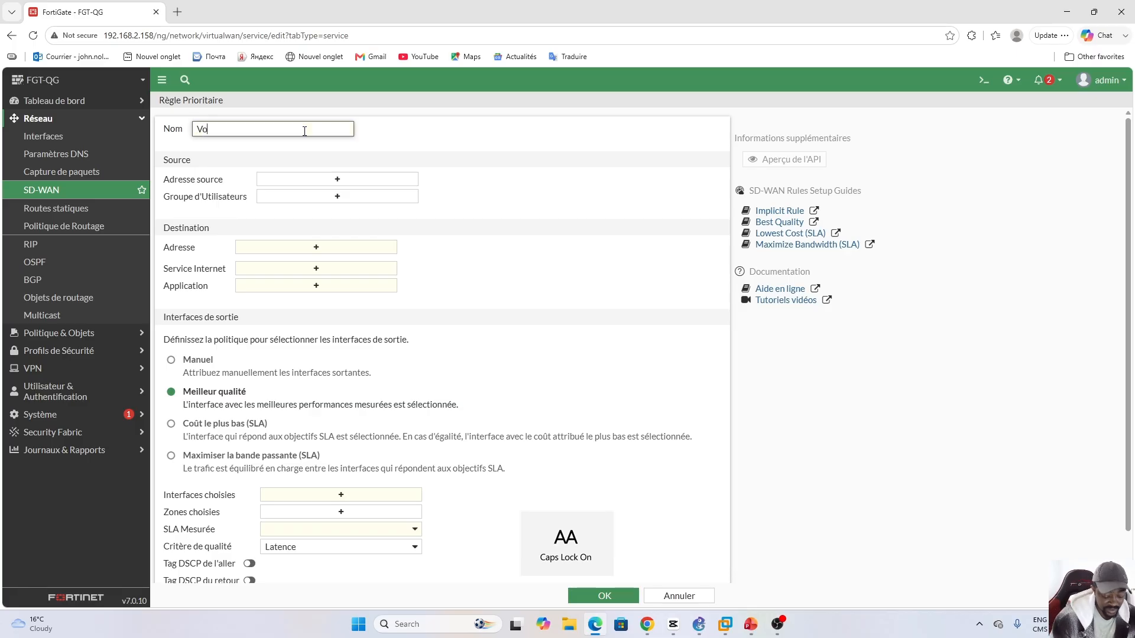
pyautogui.write('IP')
pyautogui.press('capslock')
pyautogui.write('_')
pyautogui.press('capslock')
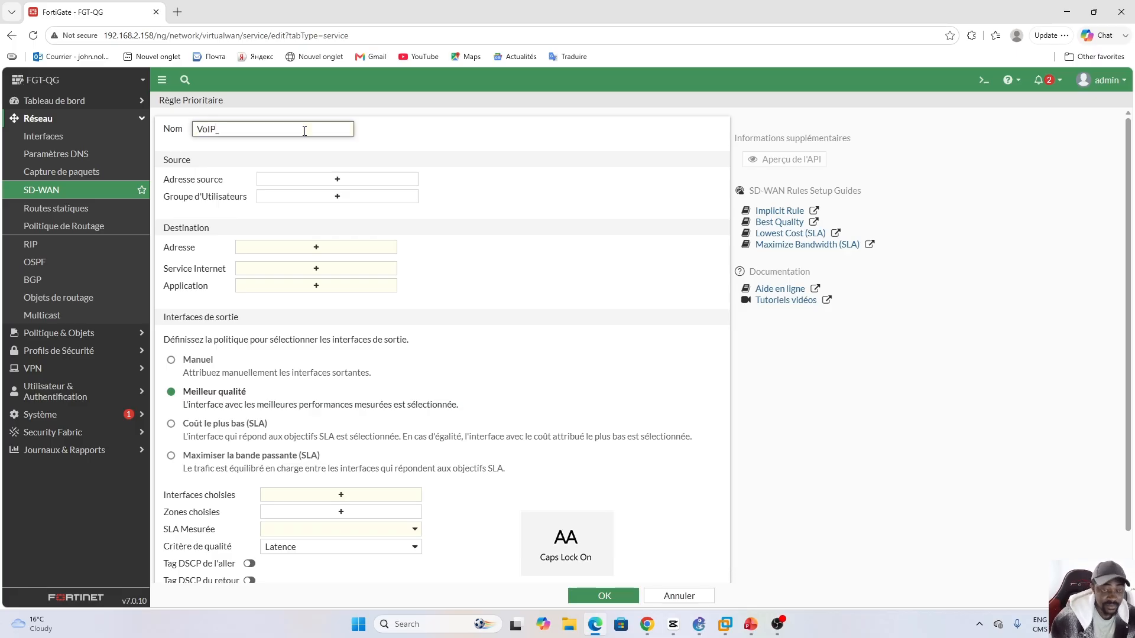
pyautogui.write('T')
pyautogui.press('capslock')
pyautogui.write('o_')
pyautogui.press('capslock')
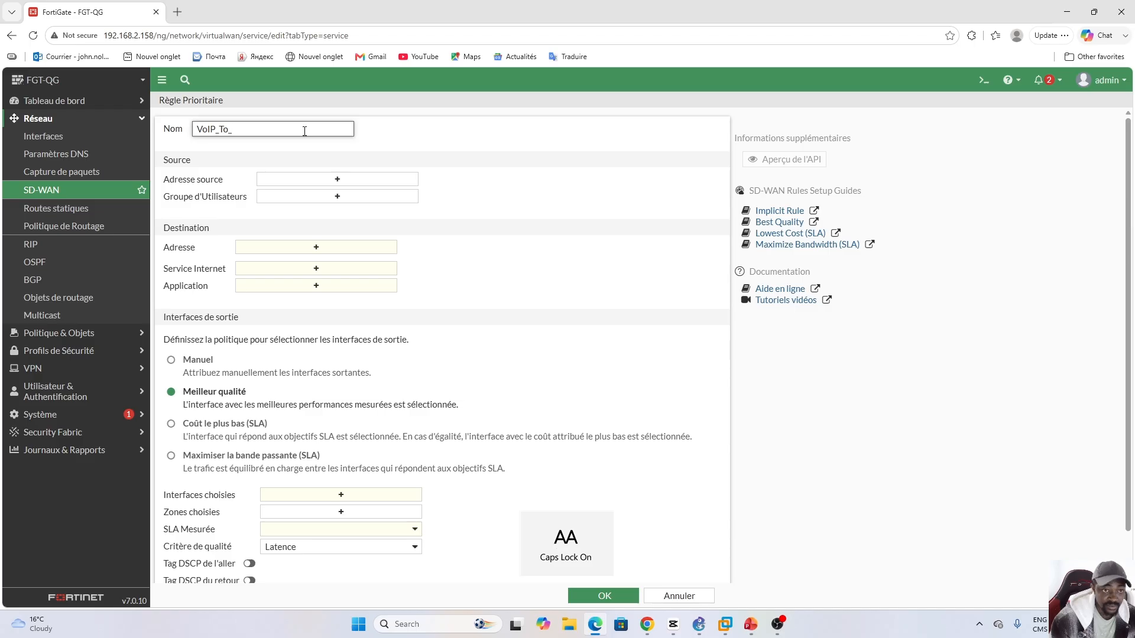
pyautogui.write('I')
pyautogui.press('capslock')
pyautogui.write('nterent')
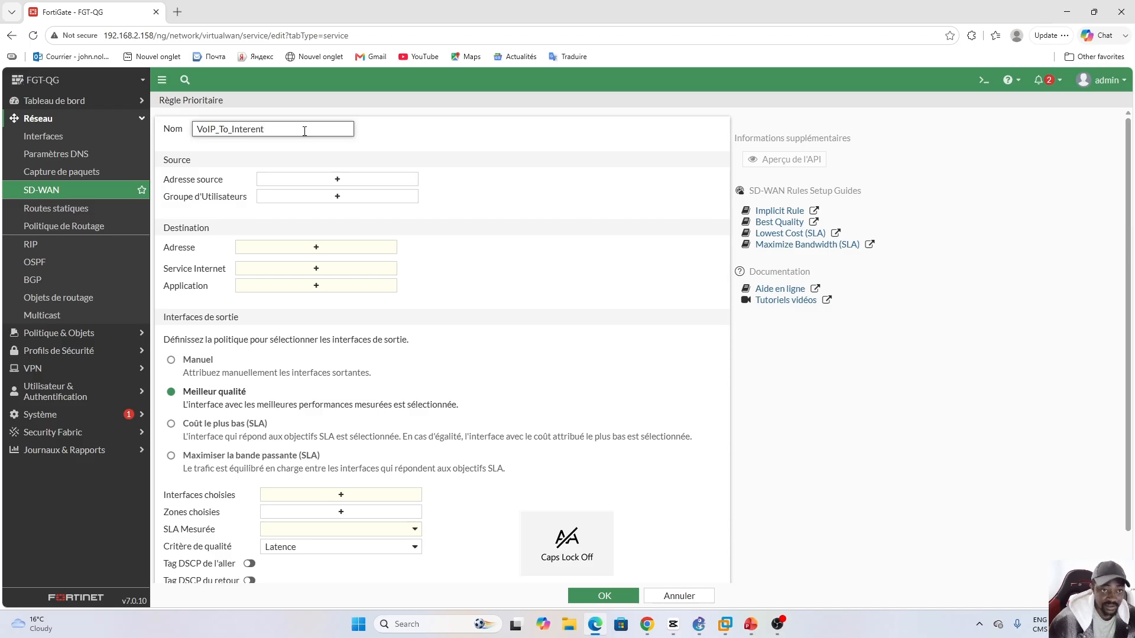
# Set the VoIP_To_Interent rule's source address to VOIP address.
pyautogui.click(330, 179)
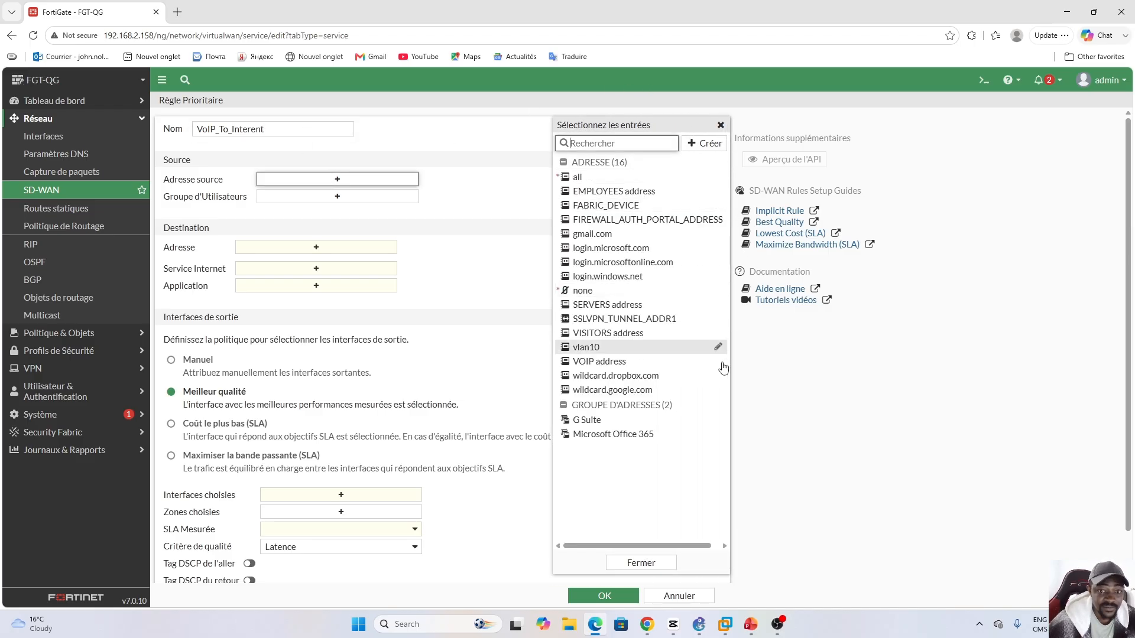
pyautogui.click(606, 363)
pyautogui.click(313, 262)
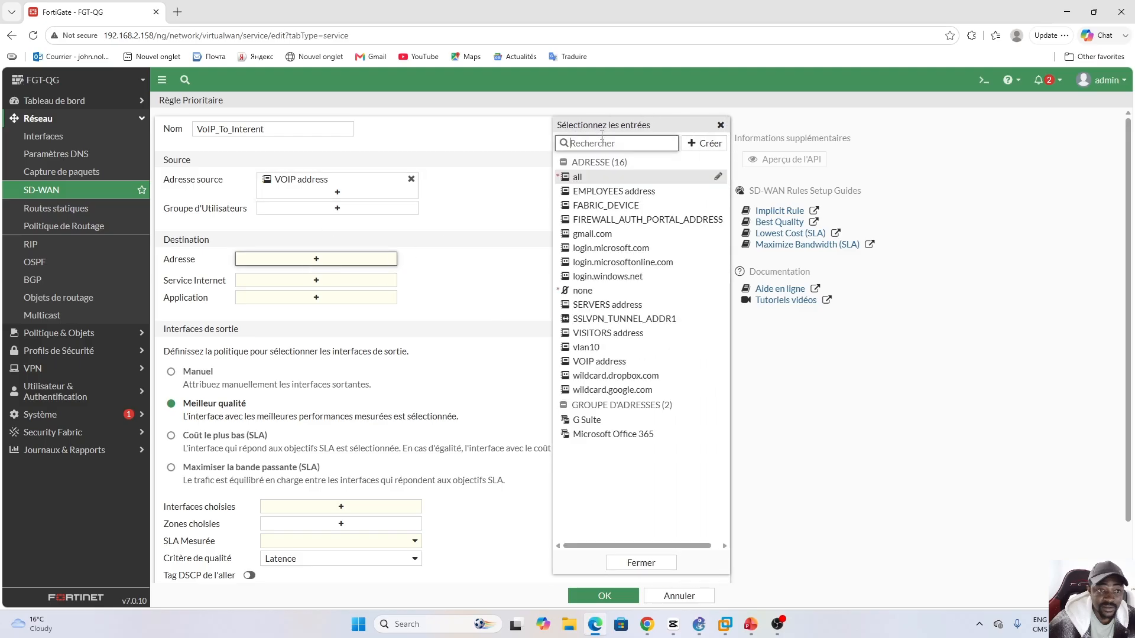
pyautogui.click(606, 177)
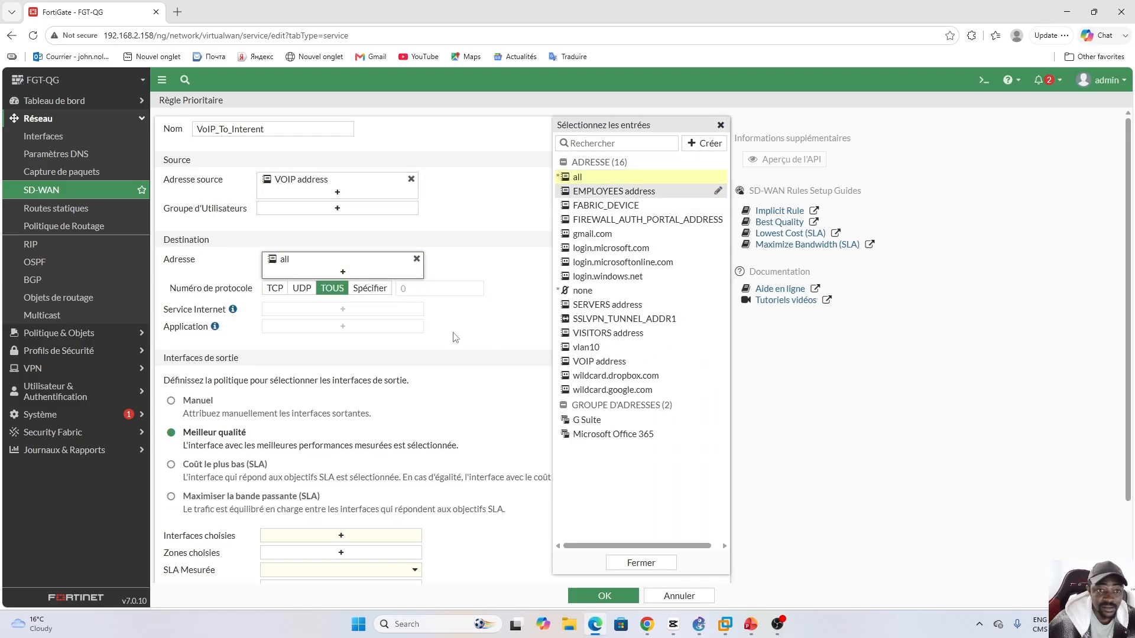
pyautogui.click(417, 259)
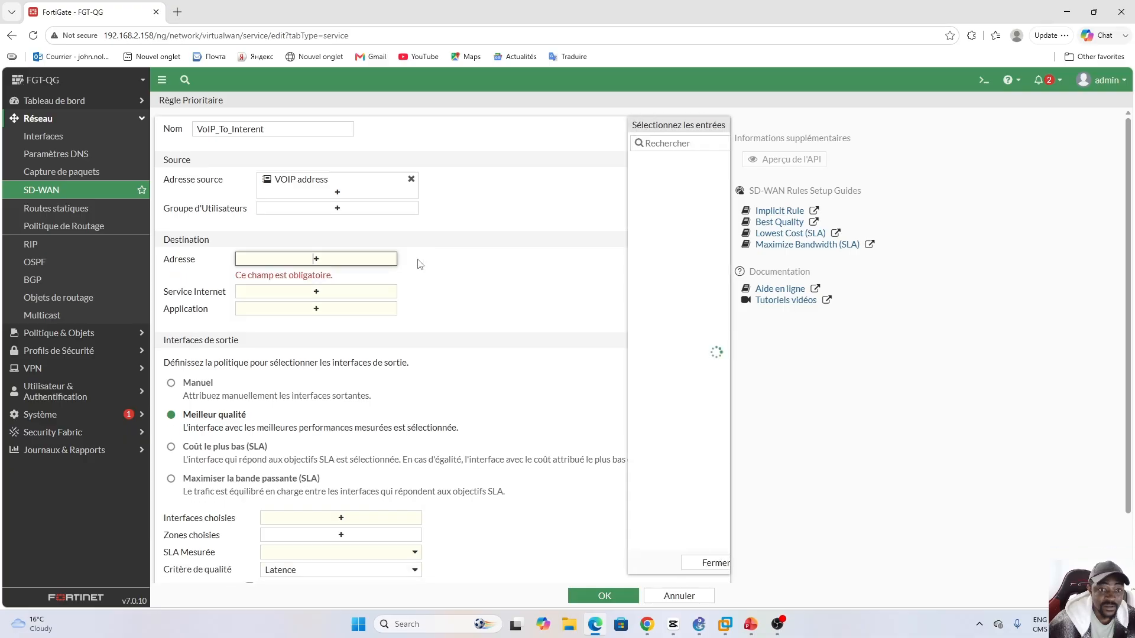
pyautogui.click(720, 126)
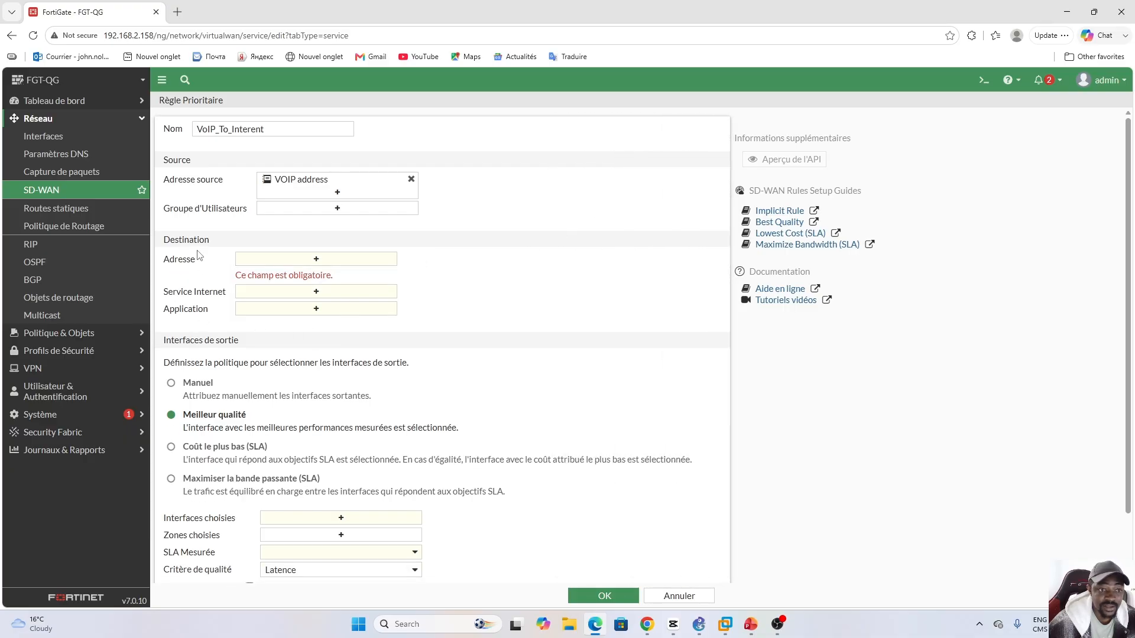
# Search the destination applications for voip and examine the matching entries without choosing any.
pyautogui.click(319, 310)
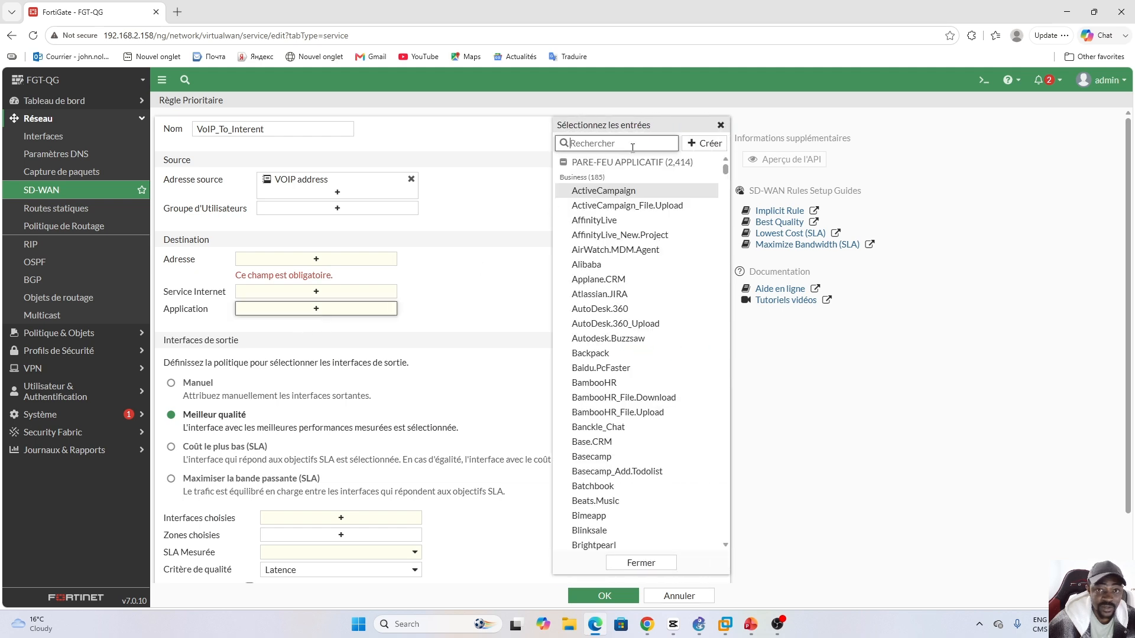
pyautogui.write('voip')
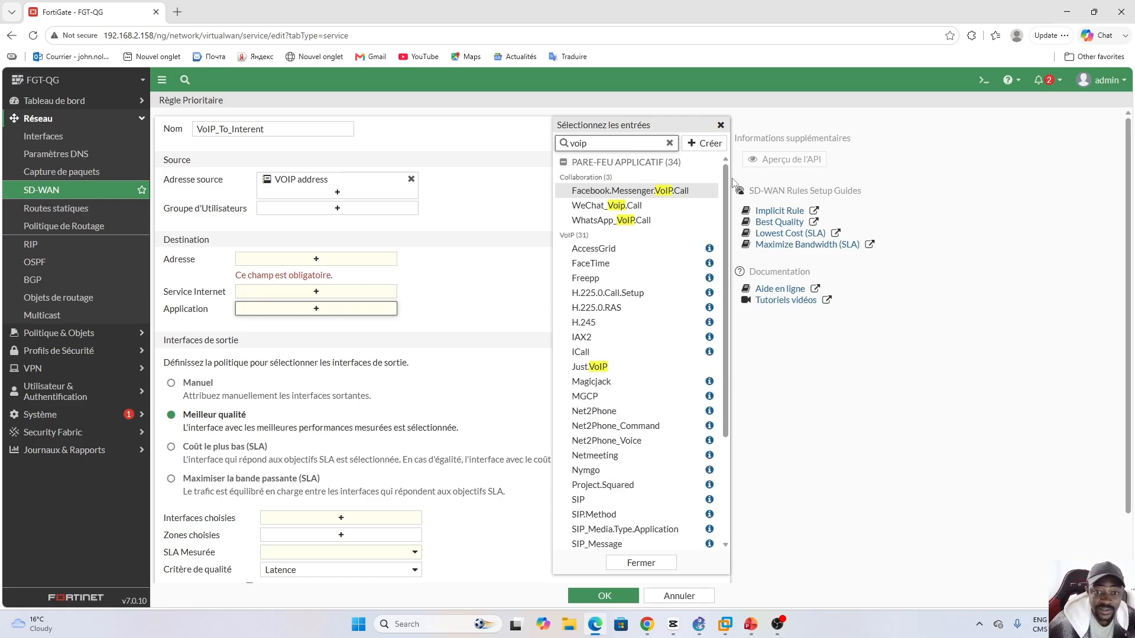
pyautogui.moveTo(725, 221); pyautogui.dragTo(720, 167)
pyautogui.click(721, 125)
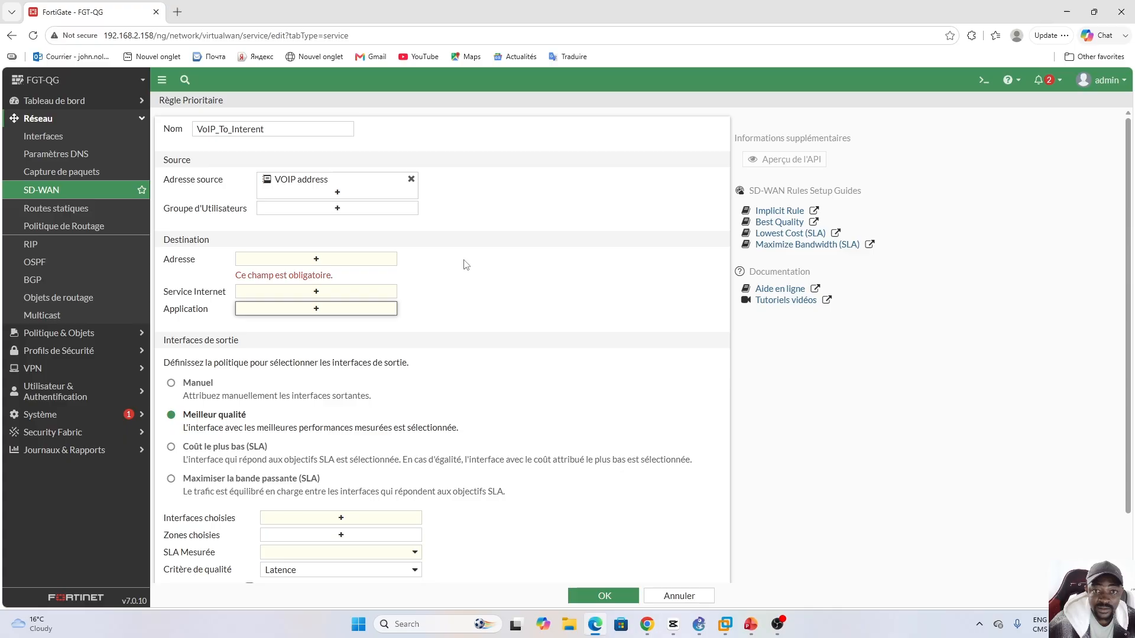
pyautogui.click(316, 309)
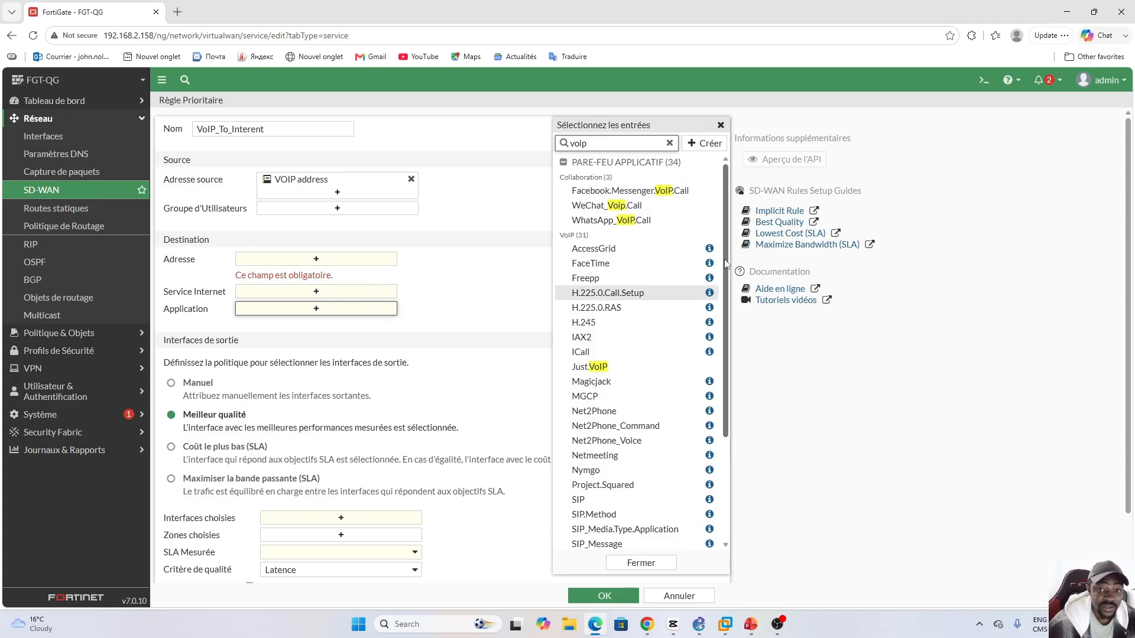
pyautogui.moveTo(725, 259); pyautogui.dragTo(721, 315)
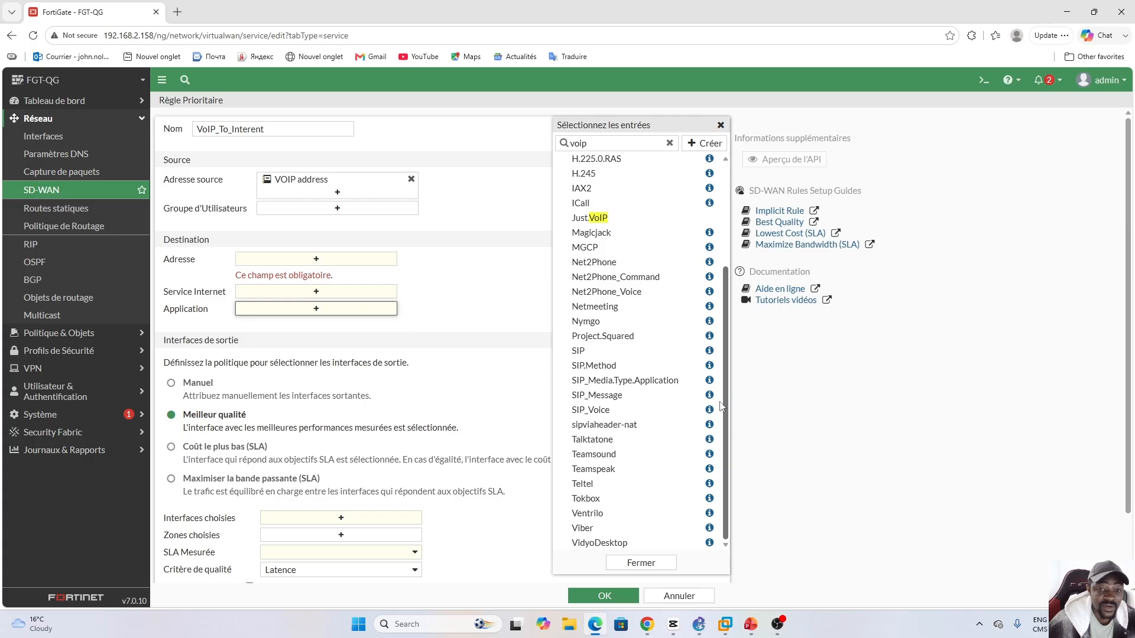
pyautogui.scroll(3, 722, 390)
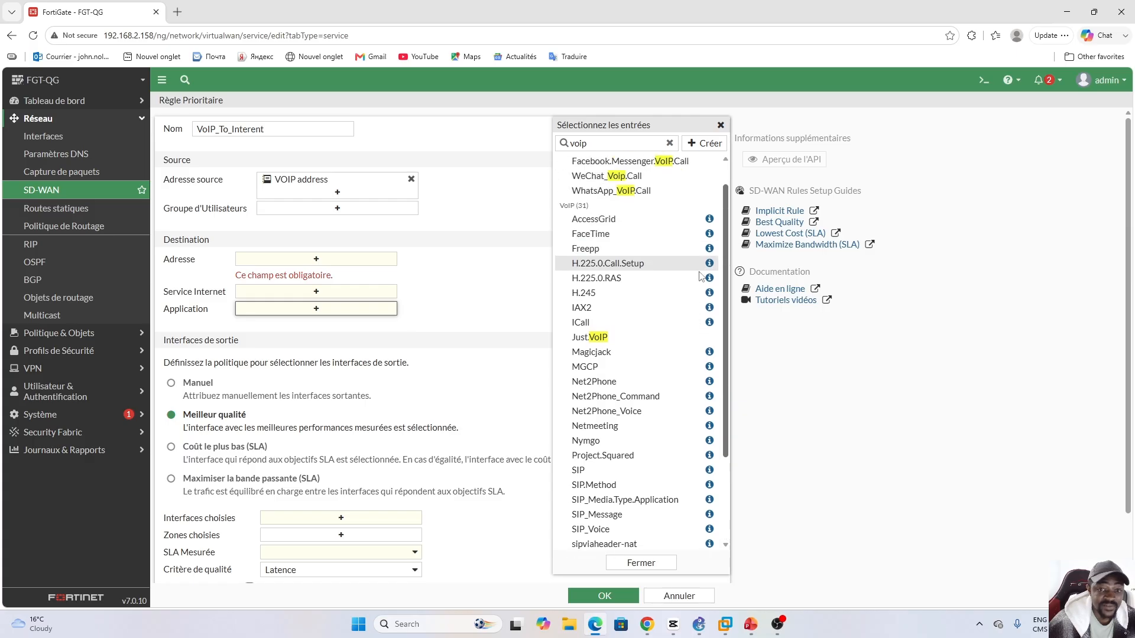
pyautogui.click(721, 126)
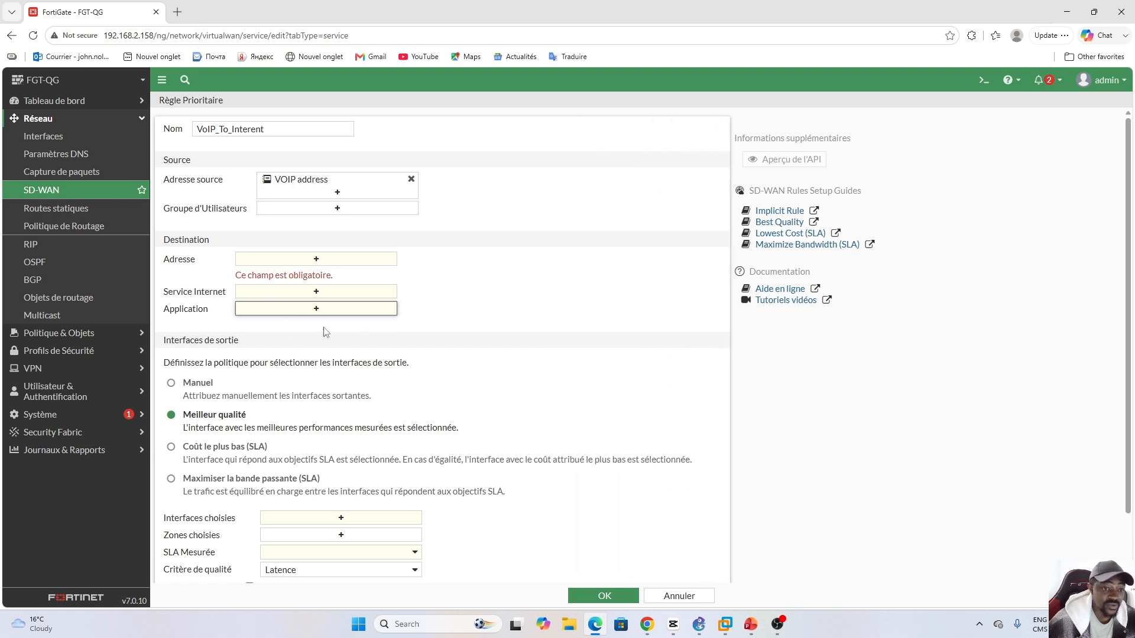
# Set the VoIP_To_Interent rule's destination address to all.
pyautogui.click(316, 259)
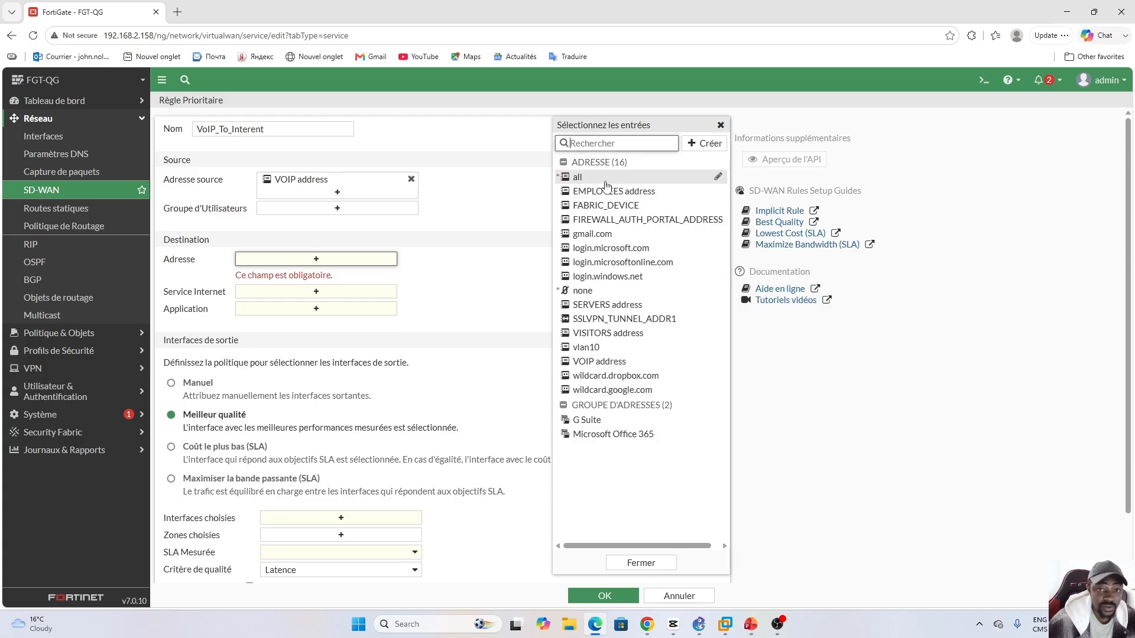
pyautogui.click(592, 177)
pyautogui.click(492, 295)
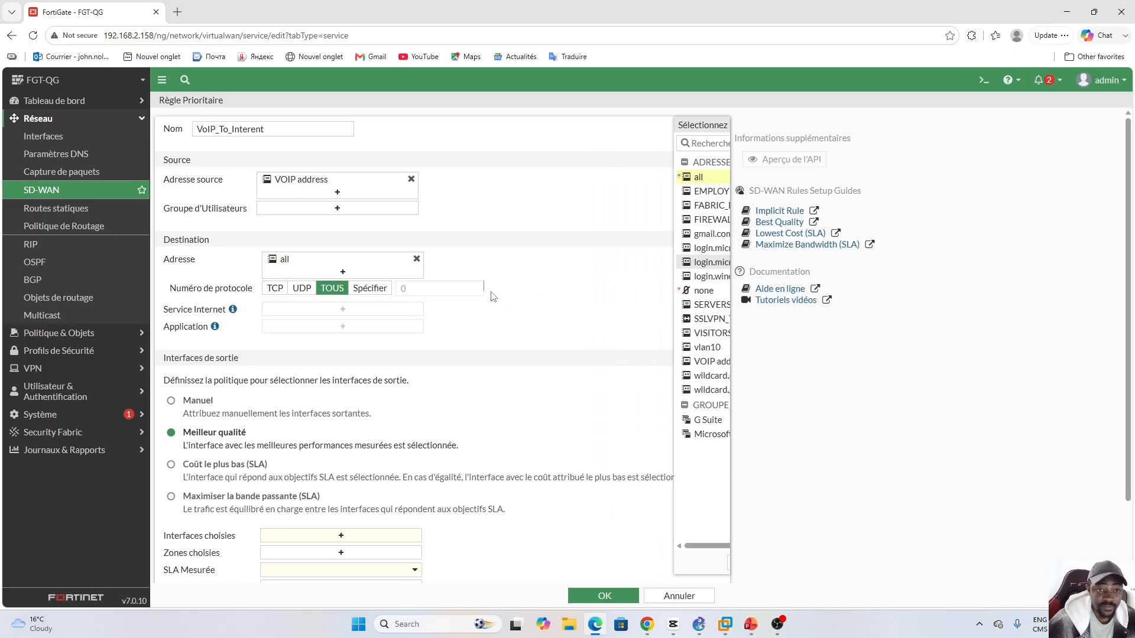
# Choose the Manuel strategy with ISP_ROGERS (port4) as the outgoing interface for the VoIP rule and save it.
pyautogui.click(174, 402)
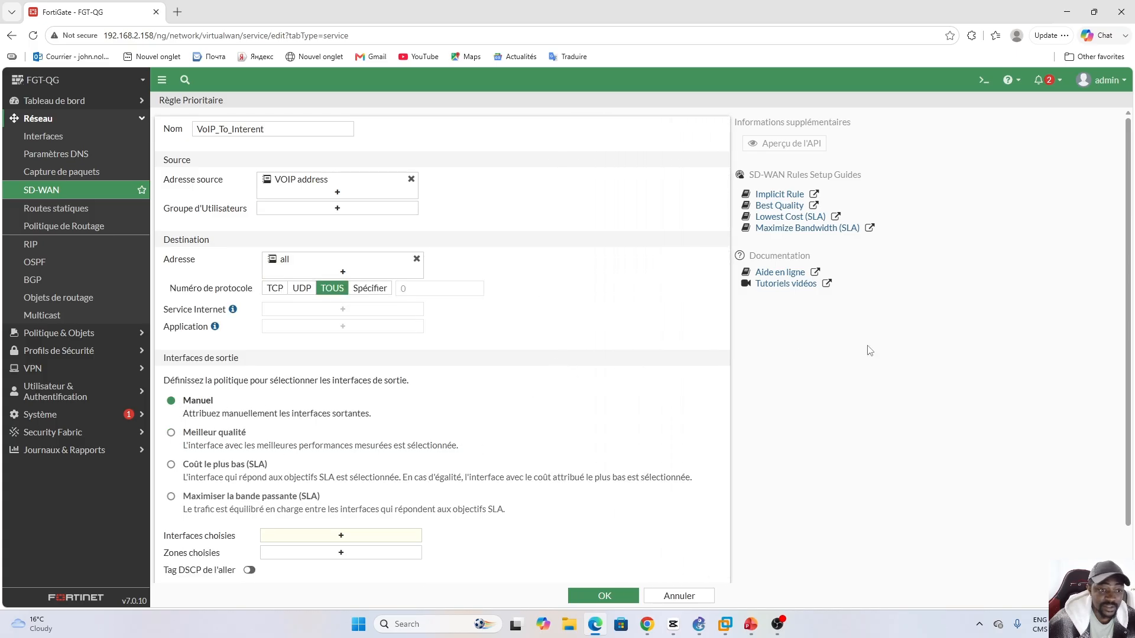
pyautogui.scroll(-1, 1123, 227)
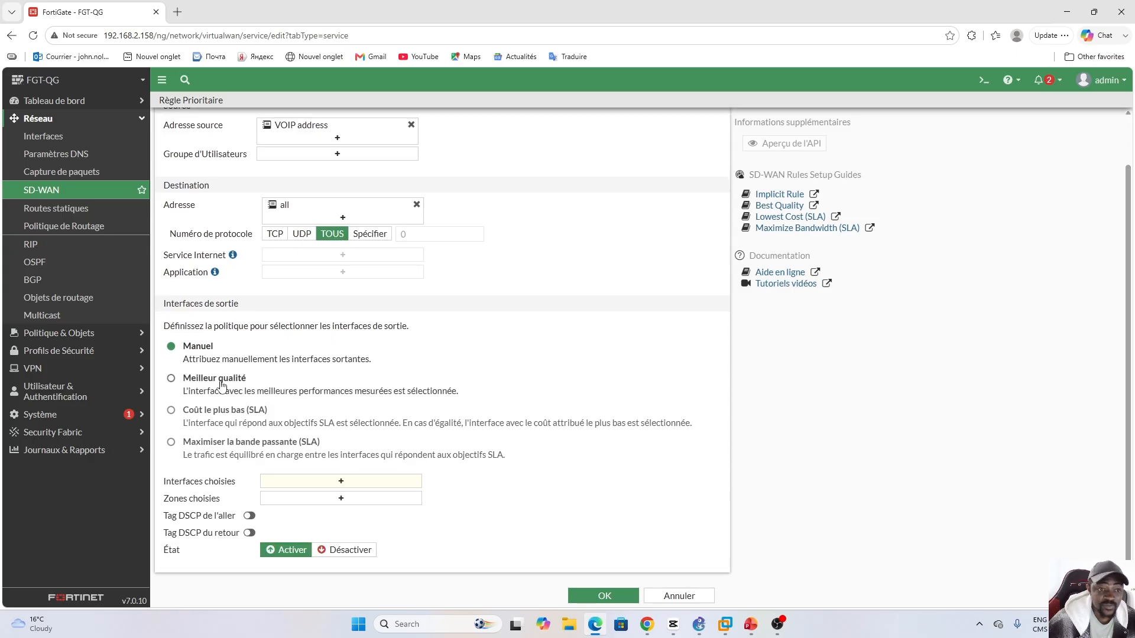
pyautogui.click(337, 480)
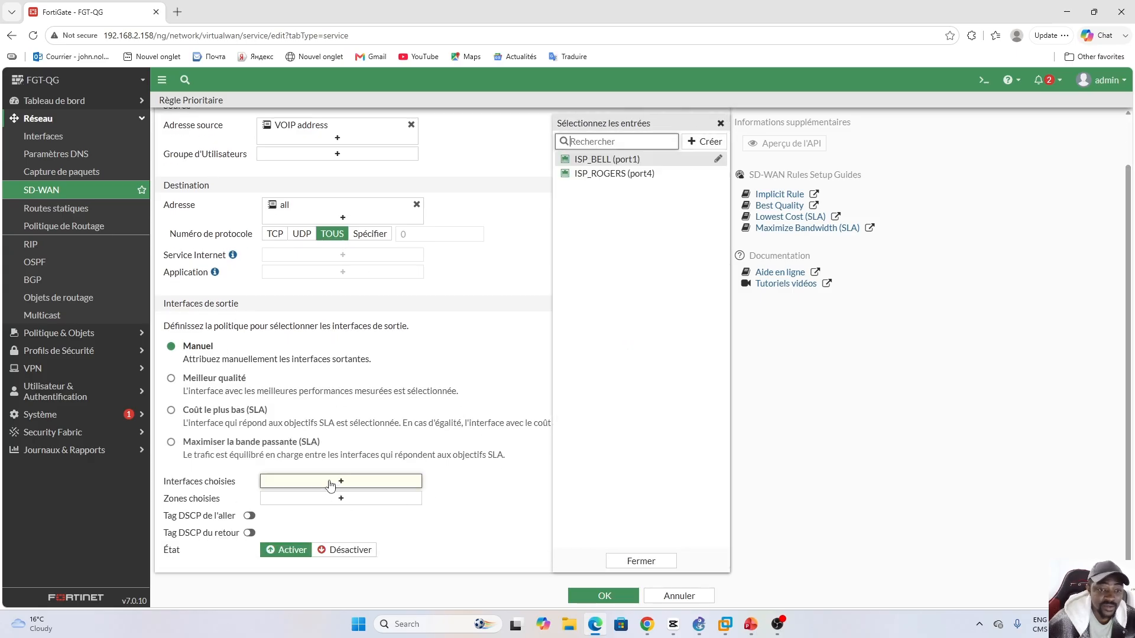
pyautogui.click(627, 179)
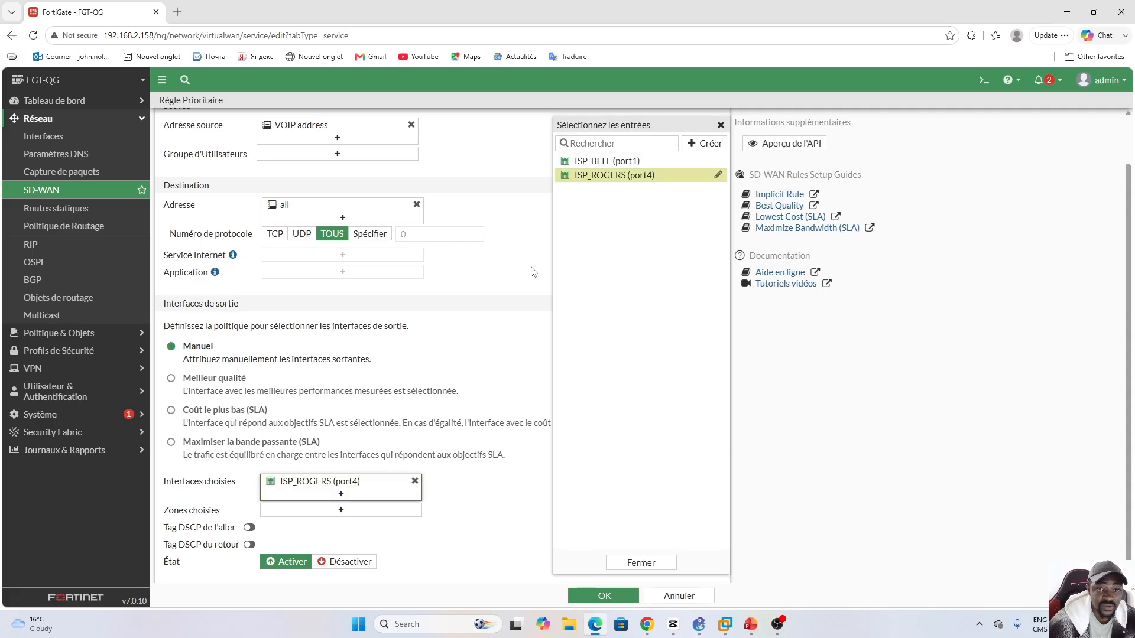
pyautogui.click(510, 270)
pyautogui.click(603, 596)
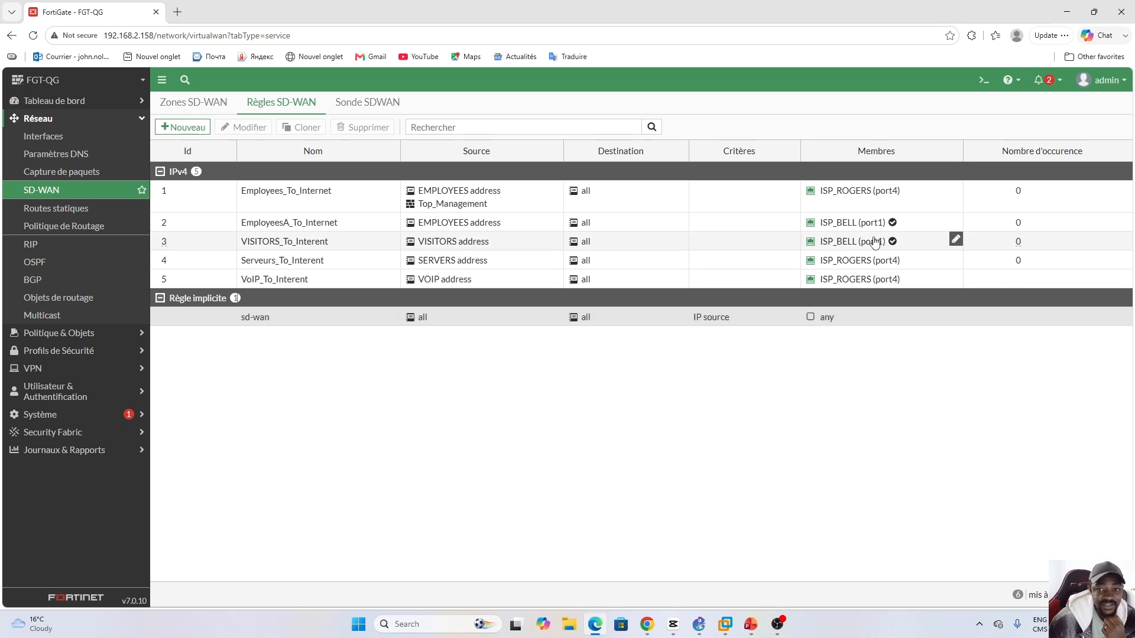
# Review the SD-WAN rule list, check the network topology in GNS3, and return to the FortiGate rules in the browser.
pyautogui.click(910, 317)
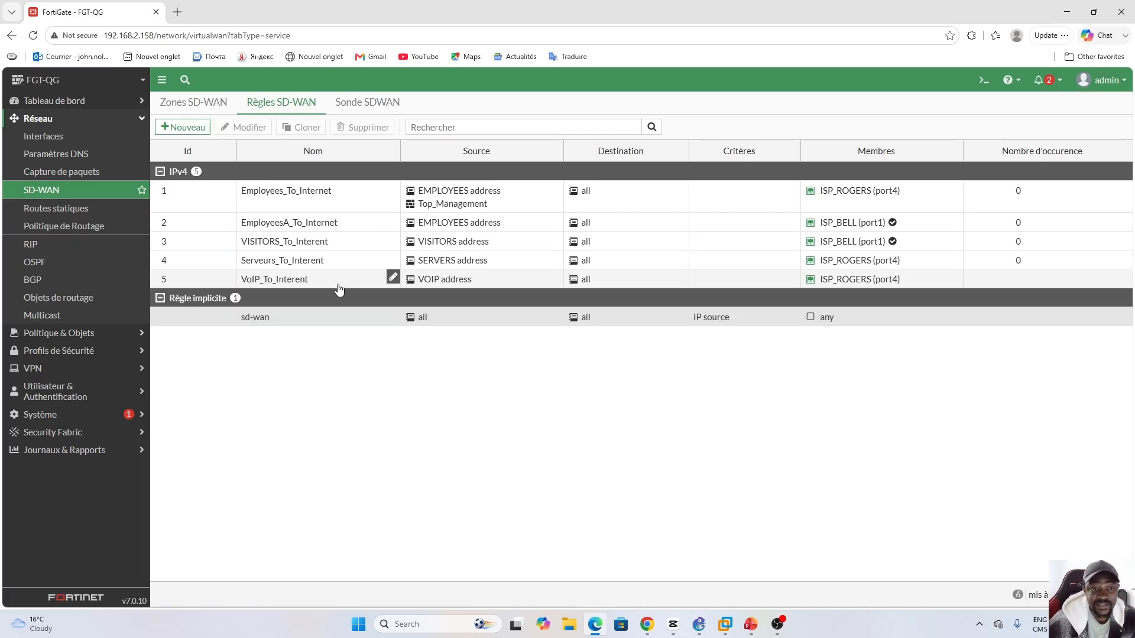
pyautogui.click(352, 267)
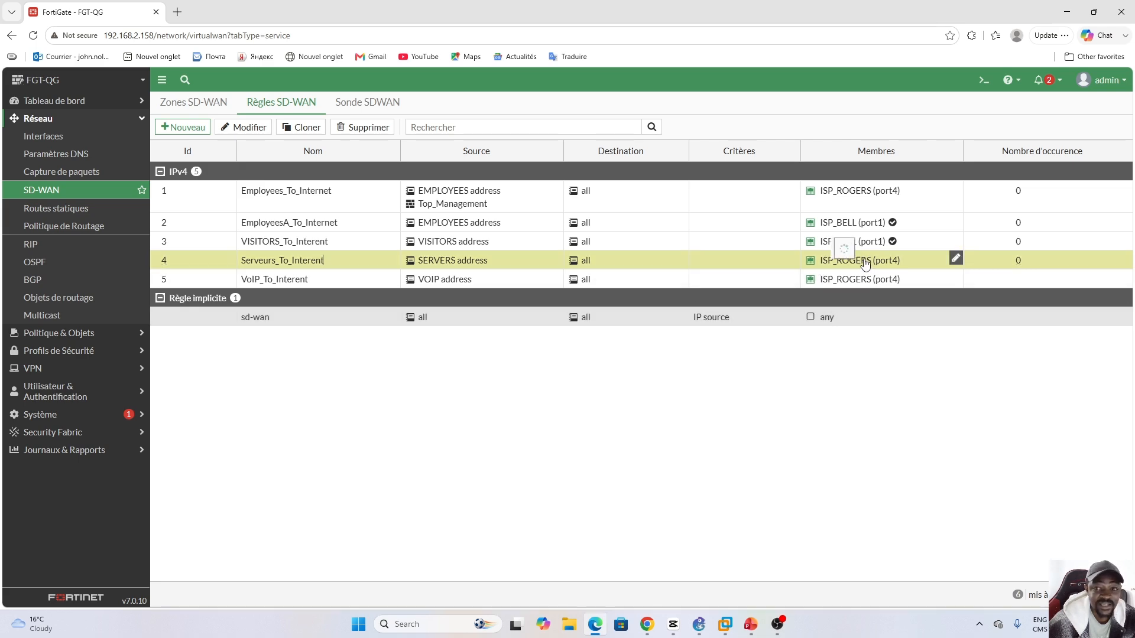
pyautogui.click(699, 625)
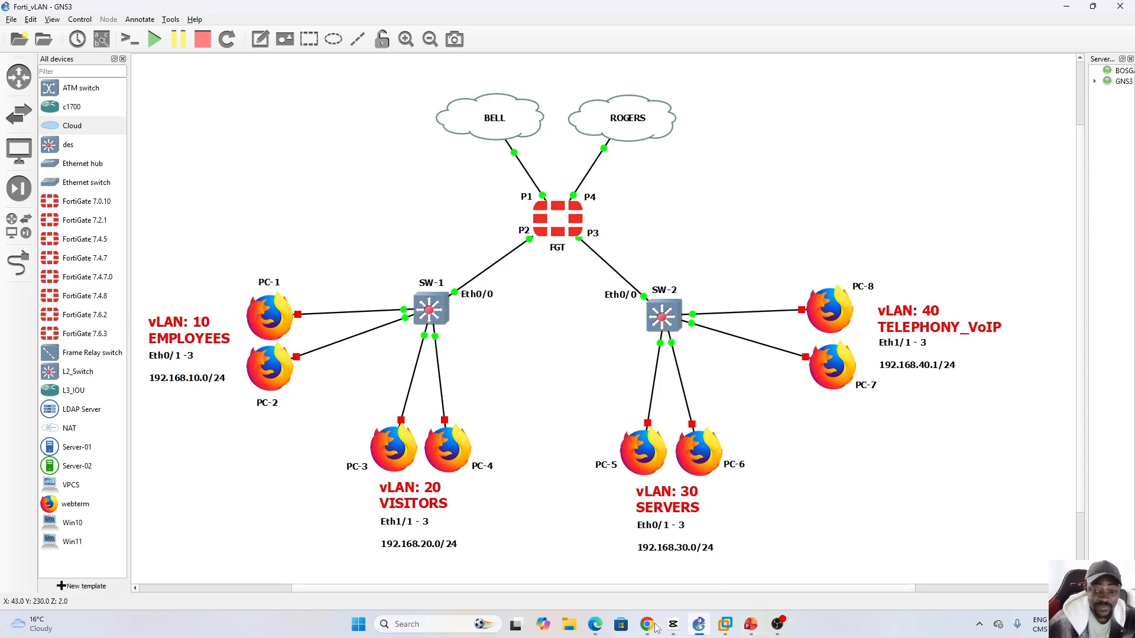
pyautogui.click(596, 626)
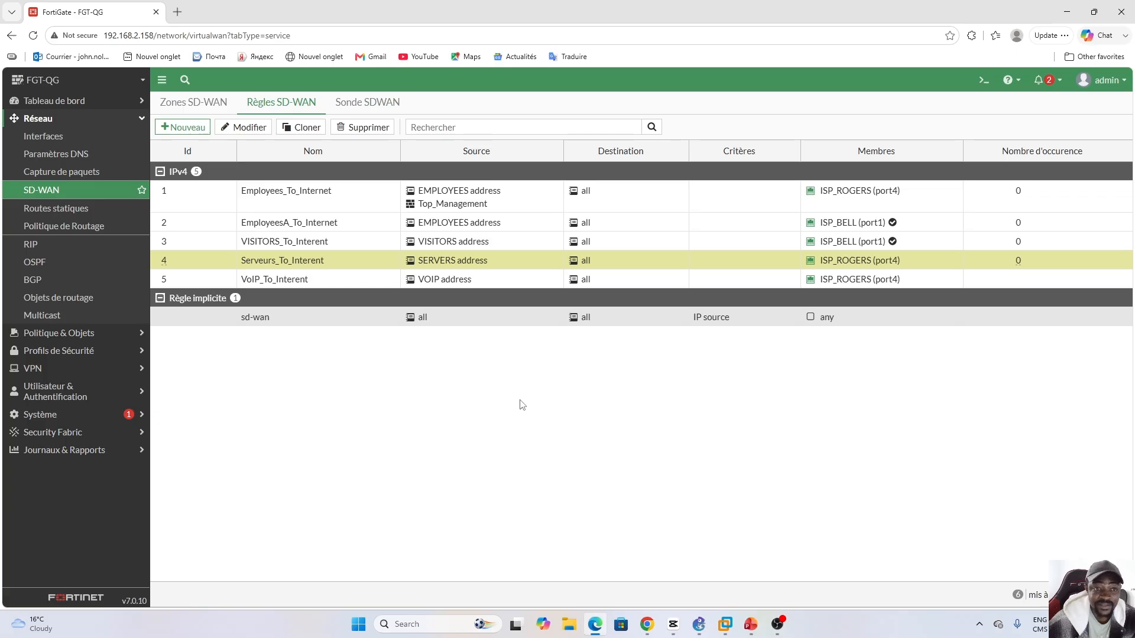
# Add the virtual-wan-link zone to the outgoing interfaces of the VoIP_To_Interent rule and save it.
pyautogui.doubleClick(325, 286)
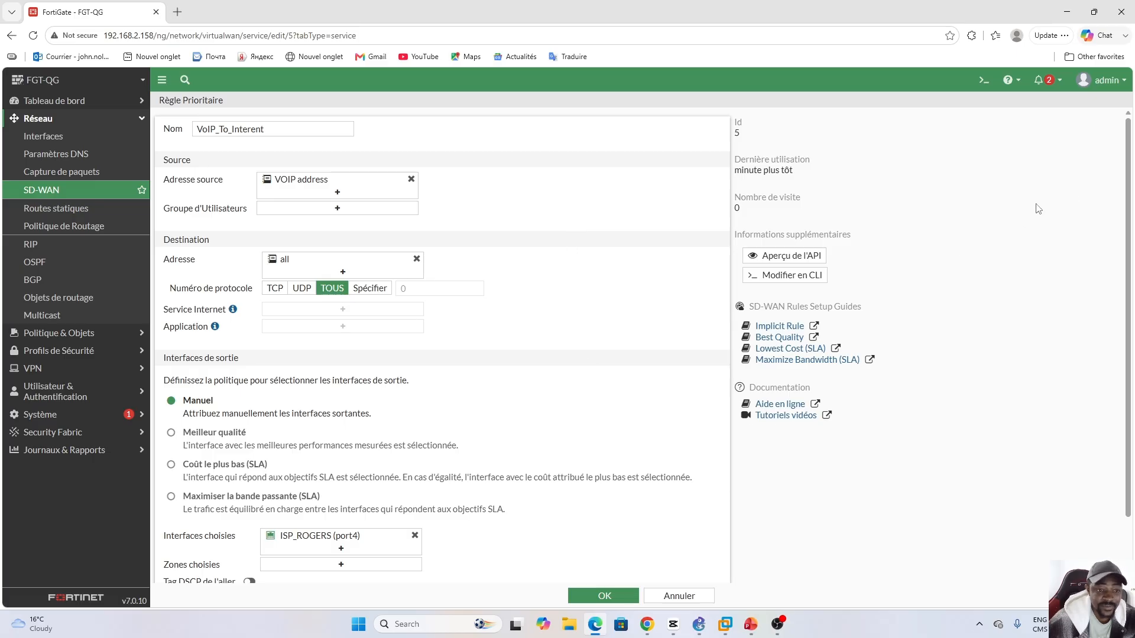
pyautogui.scroll(-2, 1122, 216)
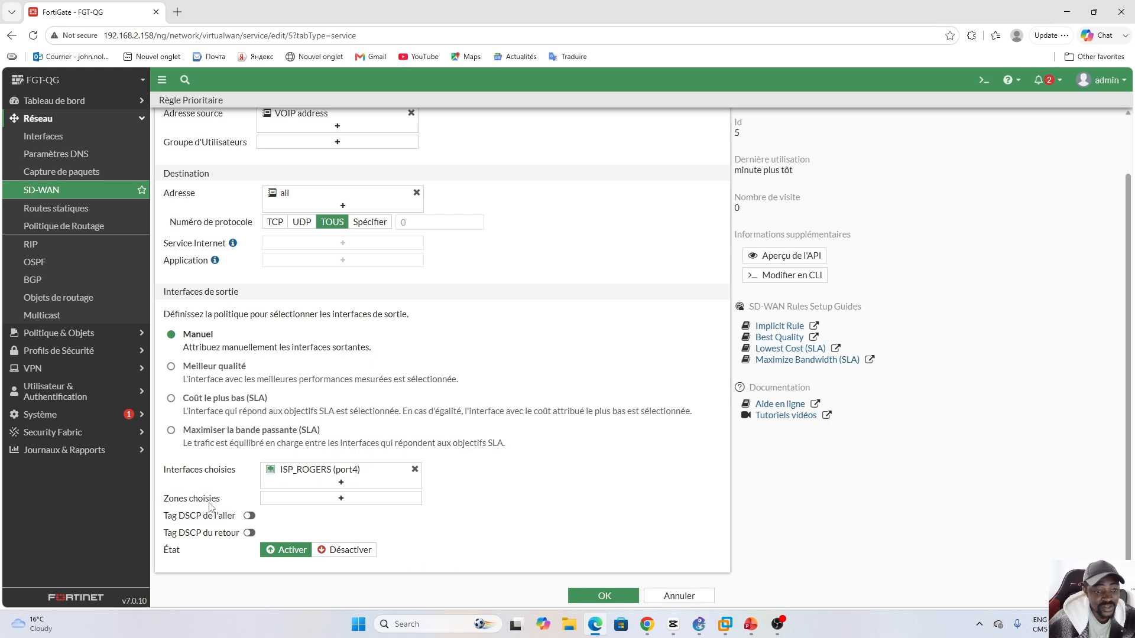
pyautogui.click(342, 500)
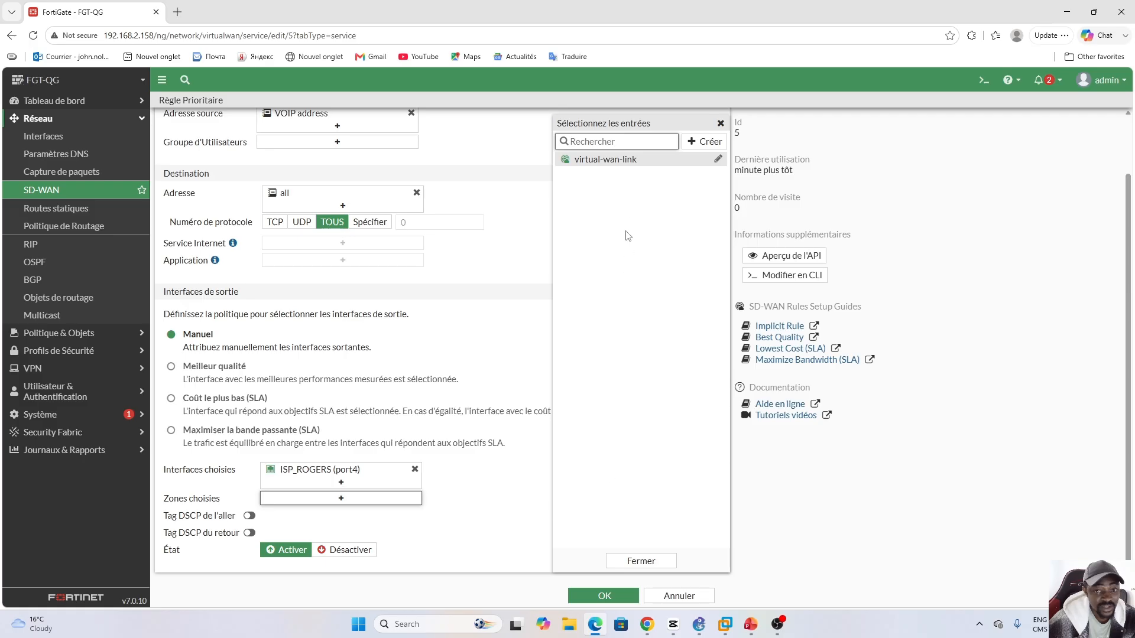
pyautogui.moveTo(619, 169)
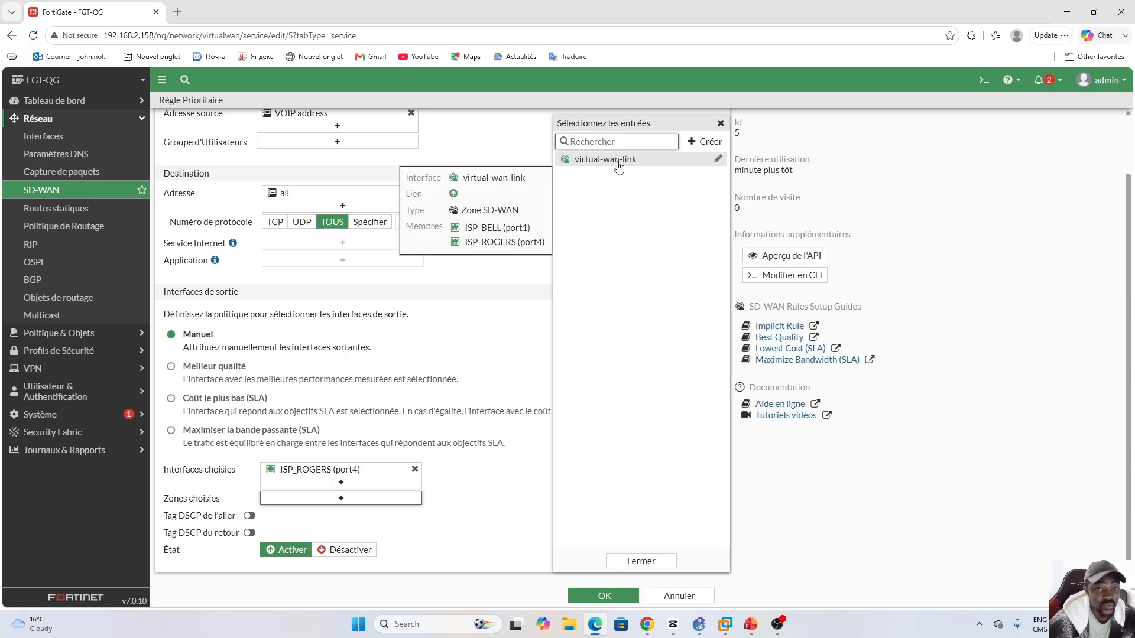
pyautogui.click(617, 163)
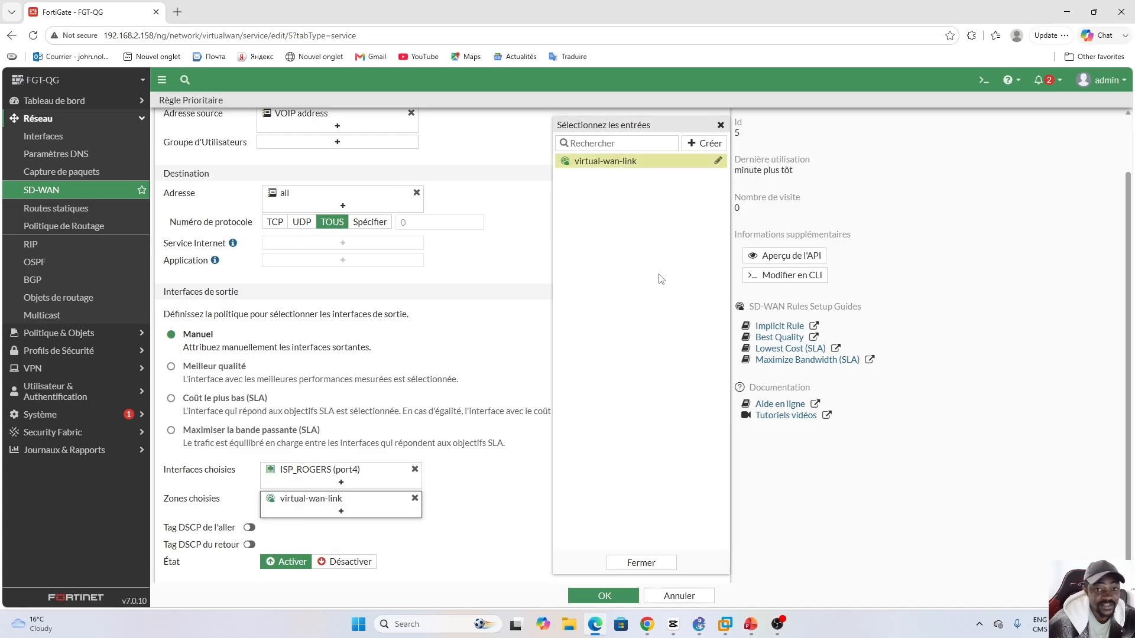
pyautogui.click(638, 562)
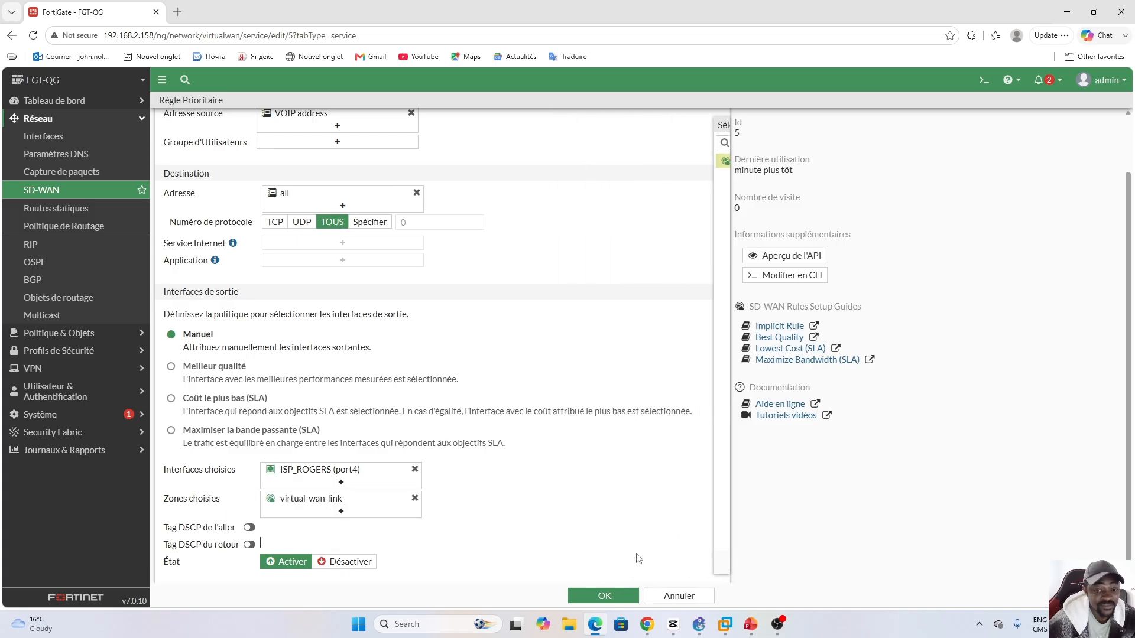
pyautogui.click(603, 596)
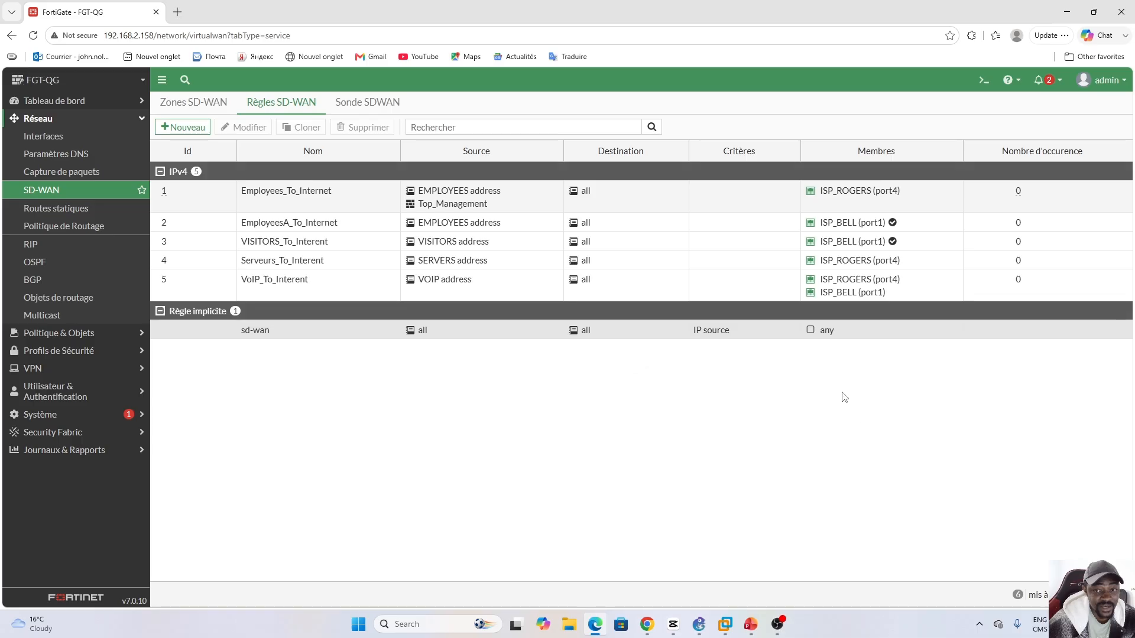
# Examine the member interfaces of the VoIP_To_Interent rule and compare them with the Serveurs_To_Interent rule.
pyautogui.click(298, 294)
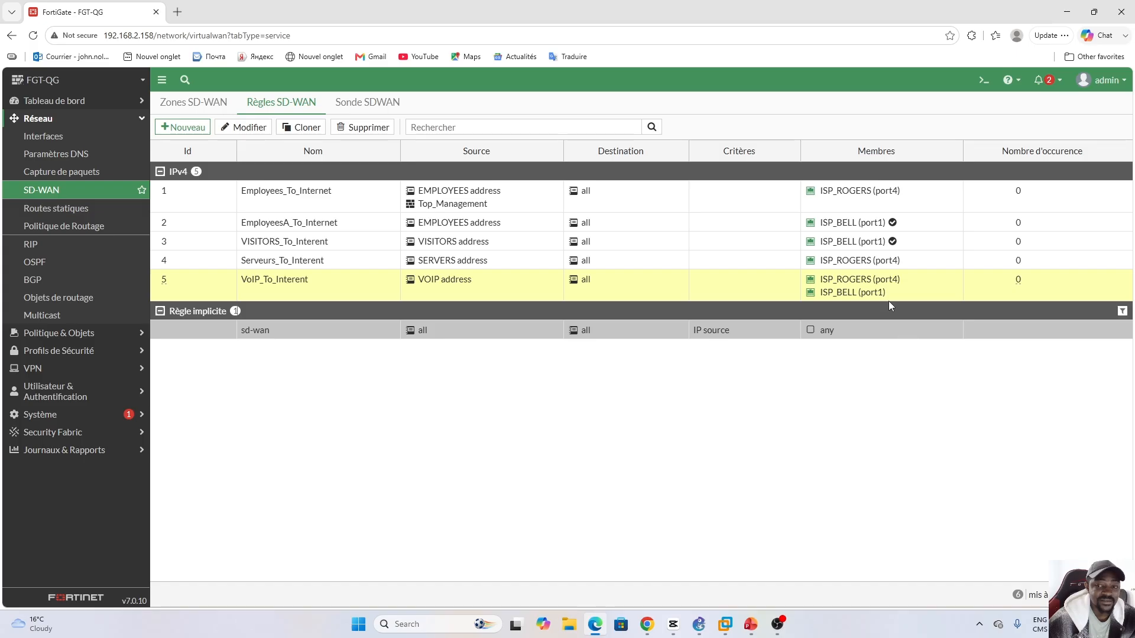
pyautogui.moveTo(869, 282)
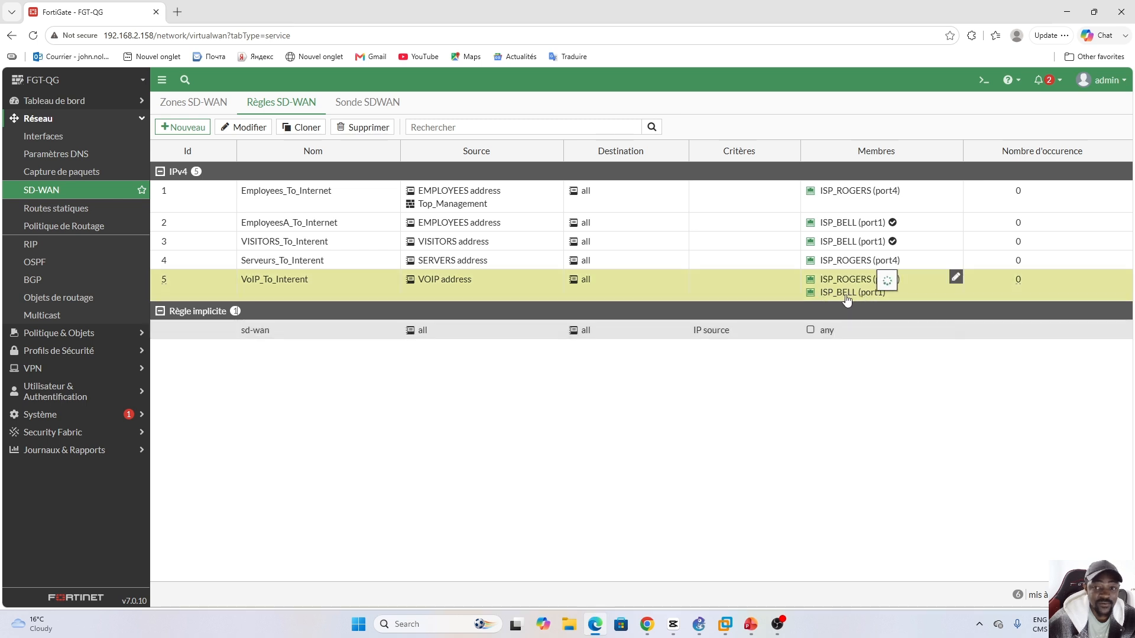
pyautogui.moveTo(843, 298)
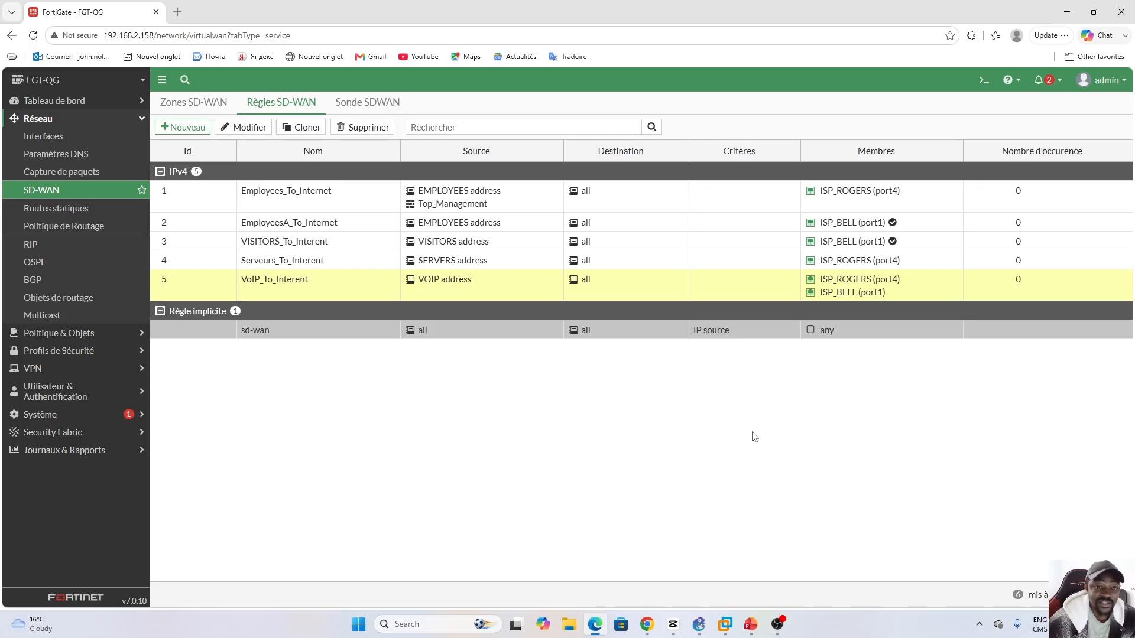
pyautogui.click(639, 265)
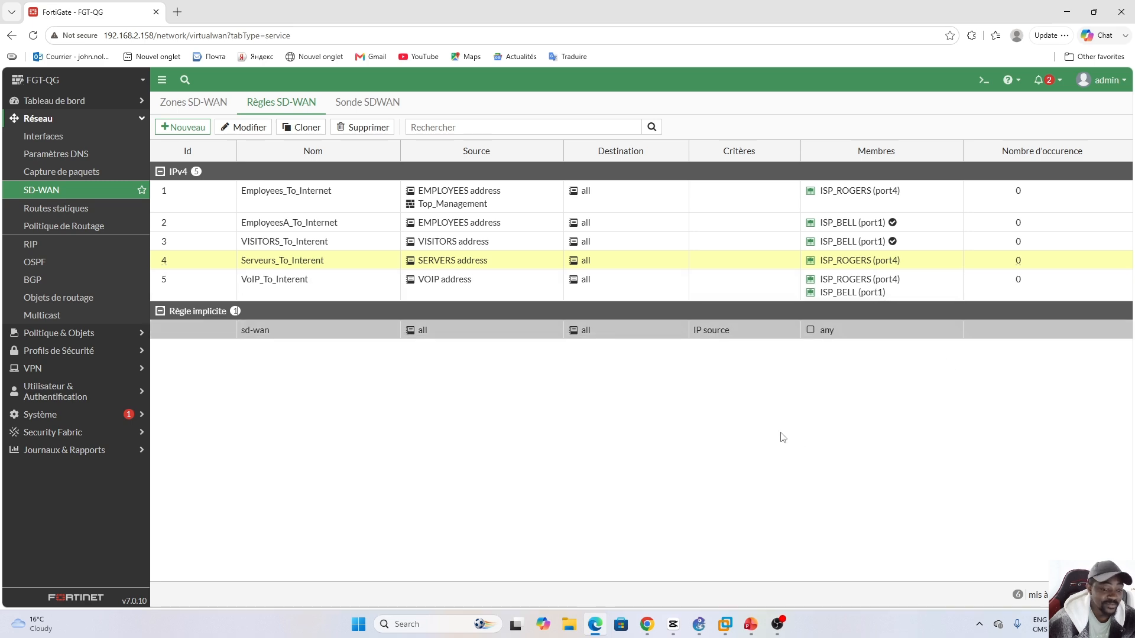
# Switch to GNS3 and start PC-5 in the SERVERS VLAN.
pyautogui.click(700, 626)
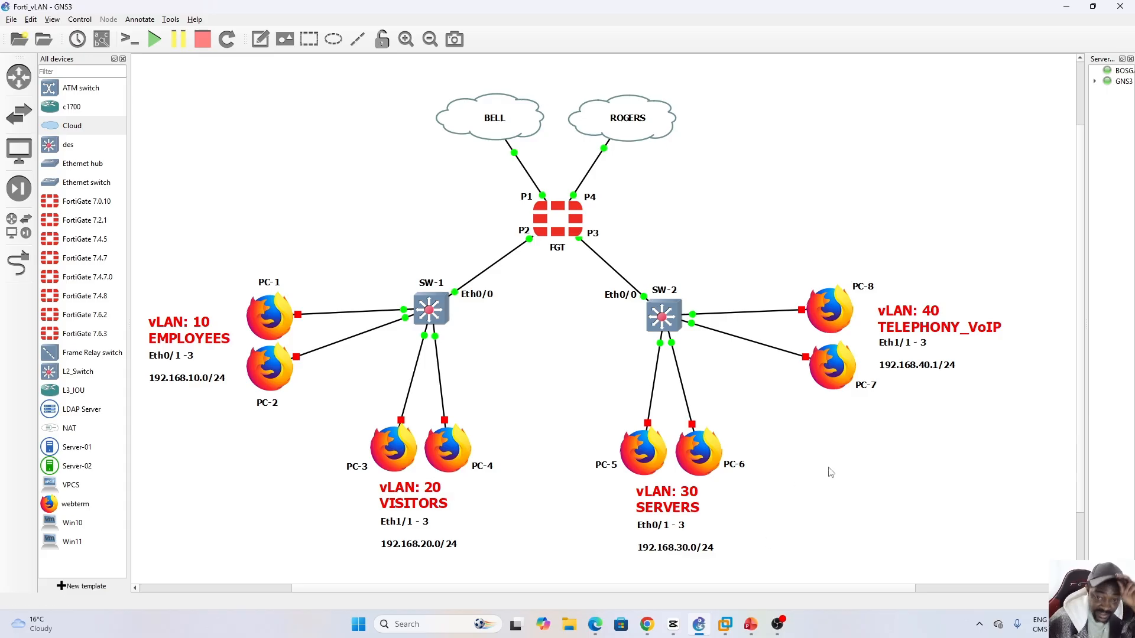
pyautogui.click(645, 455)
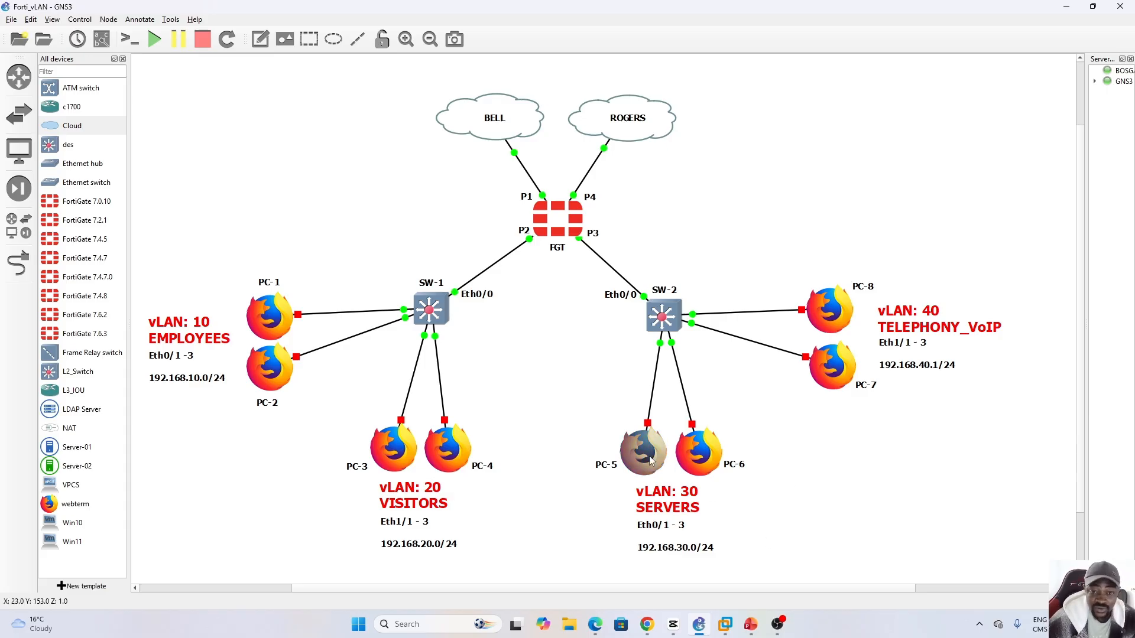
pyautogui.rightClick(649, 457)
pyautogui.click(687, 222)
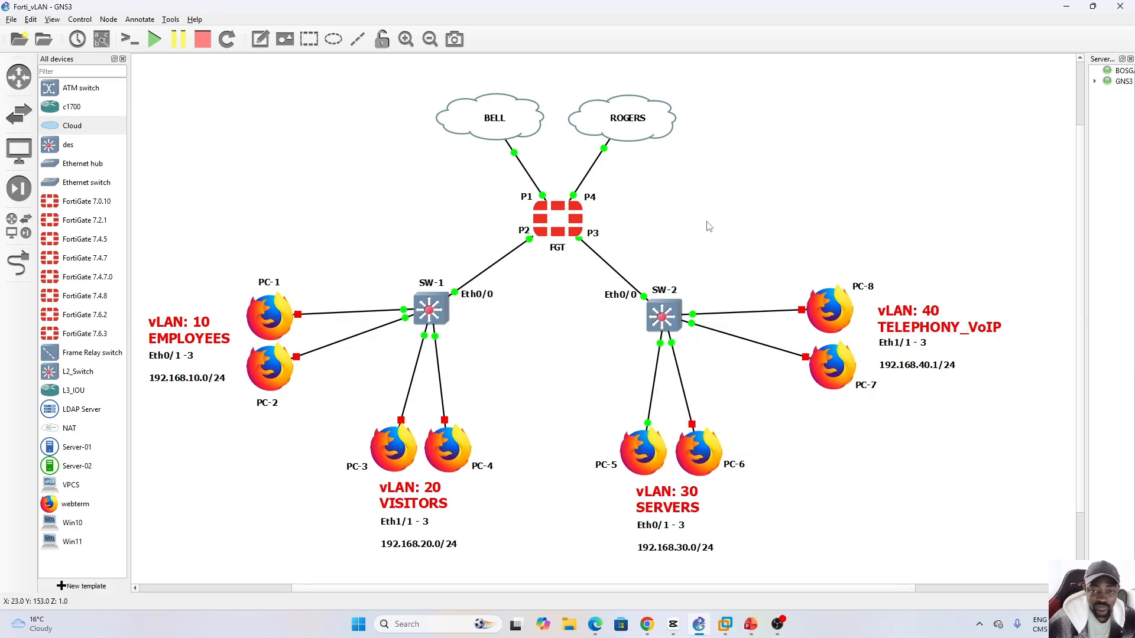
pyautogui.click(823, 446)
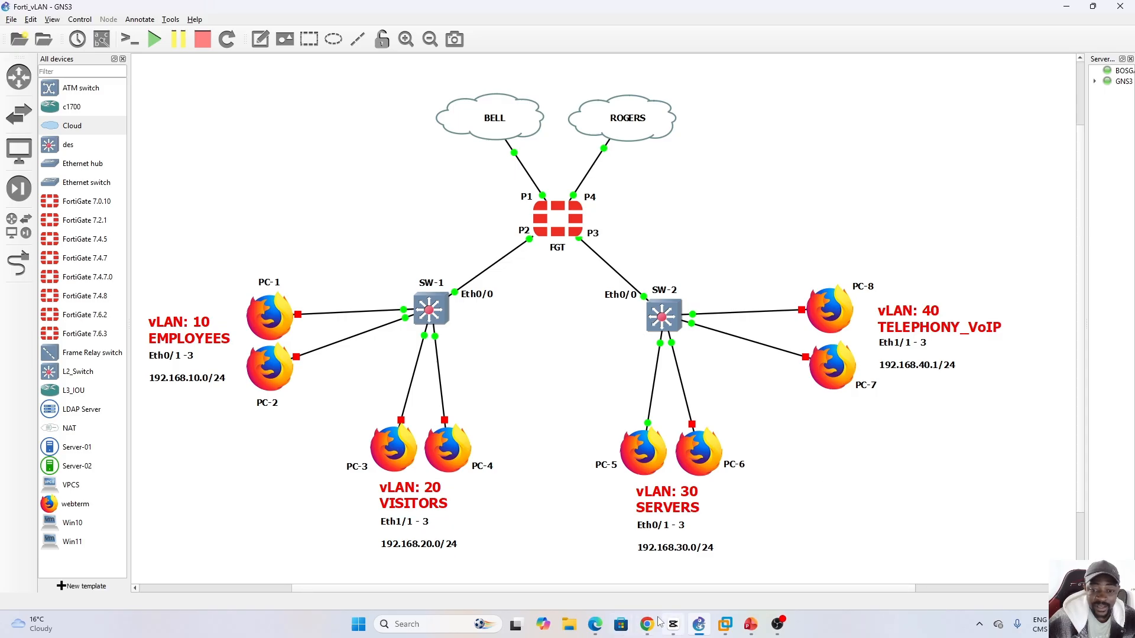
# Return to the FortiGate in the browser and check its static routes.
pyautogui.click(596, 625)
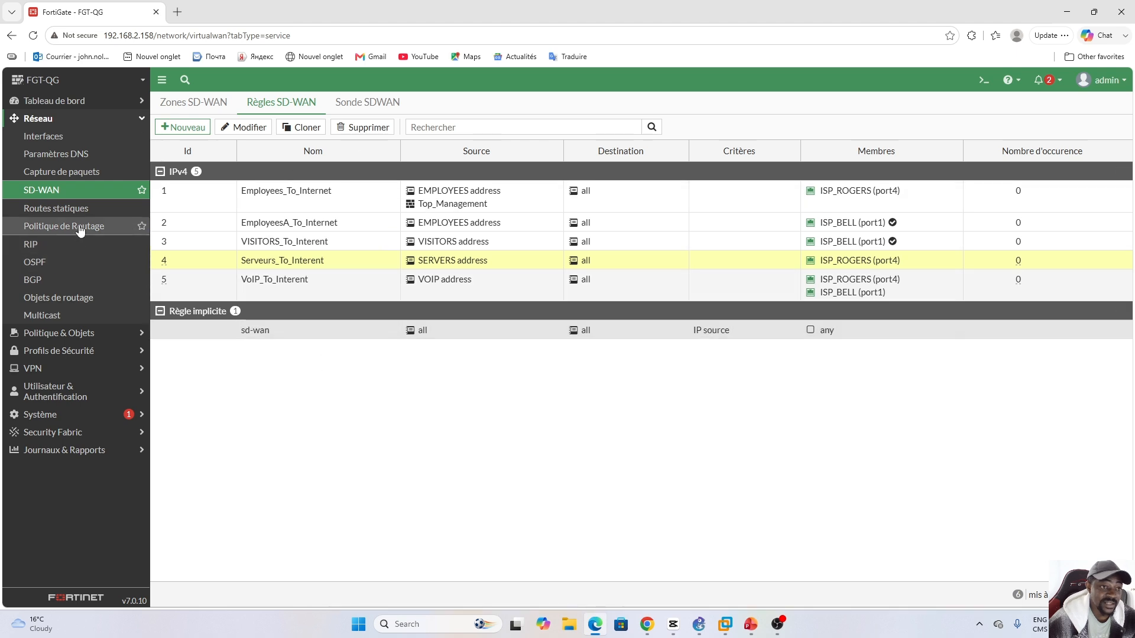
pyautogui.click(59, 213)
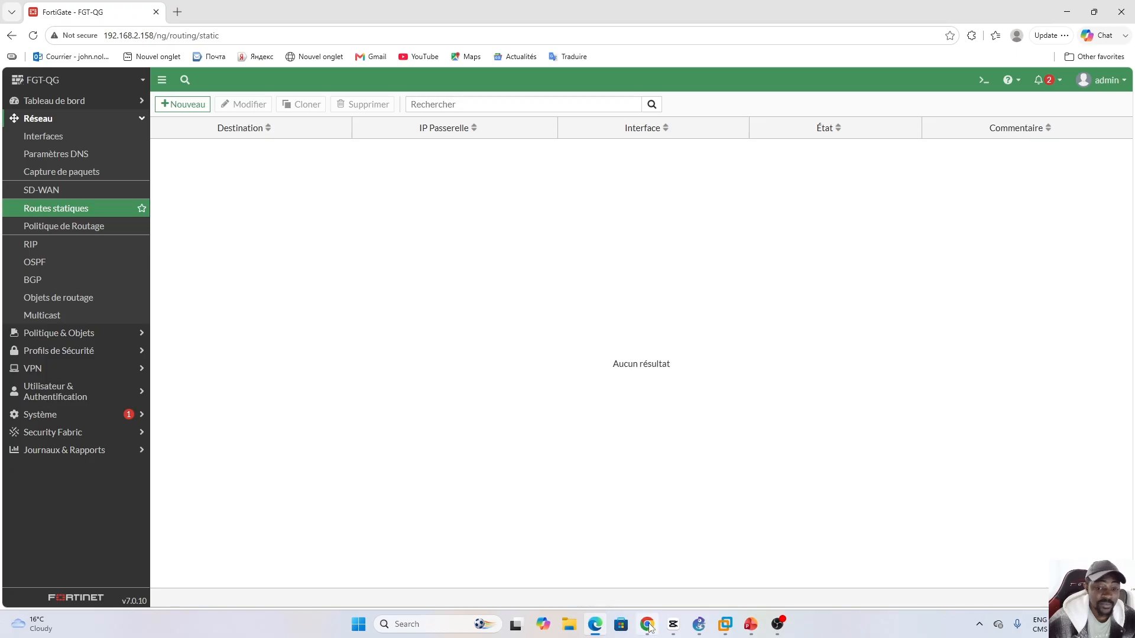
pyautogui.moveTo(649, 627)
# Switch to GNS3, start PC-1 in the EMPLOYEES VLAN and open its console, reopening it if the display stays blank.
pyautogui.click(701, 626)
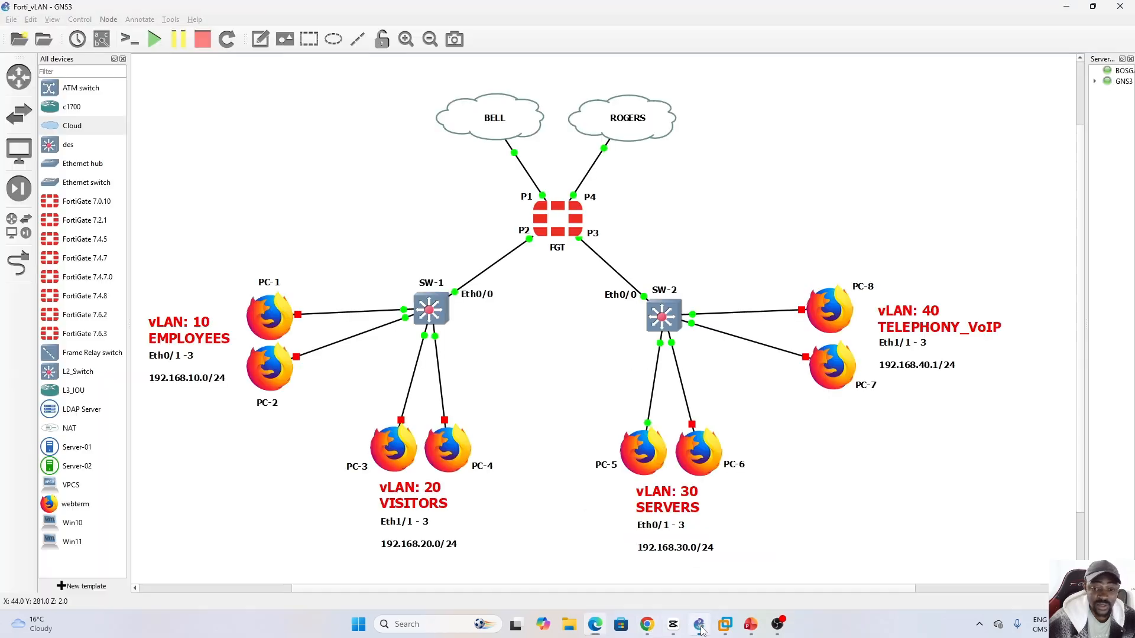
pyautogui.click(272, 314)
pyautogui.rightClick(272, 313)
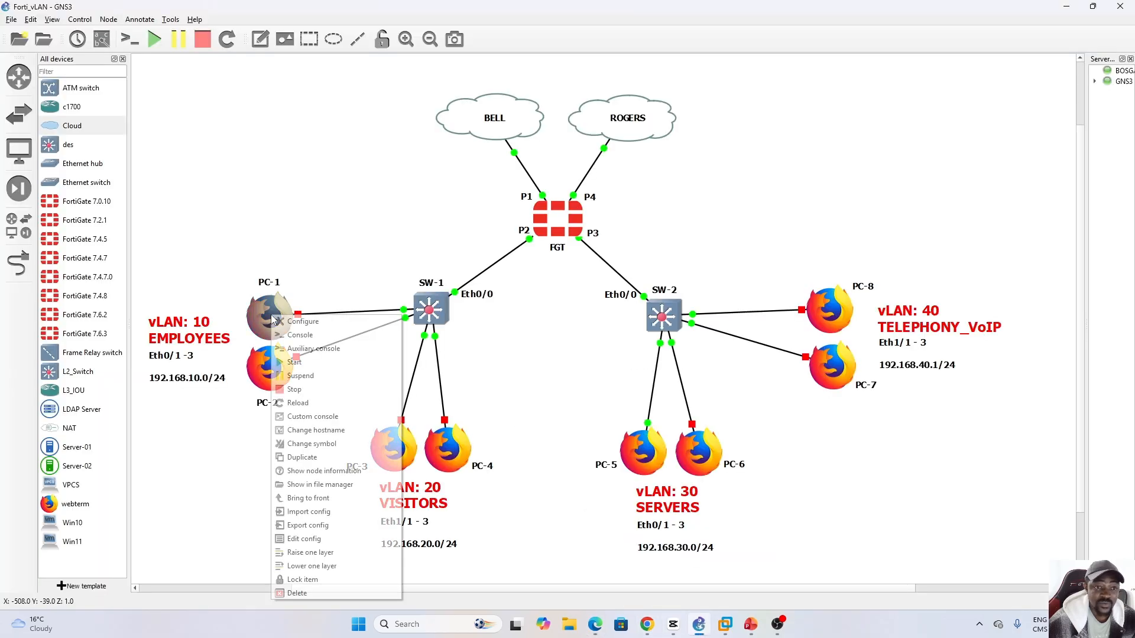
pyautogui.click(302, 365)
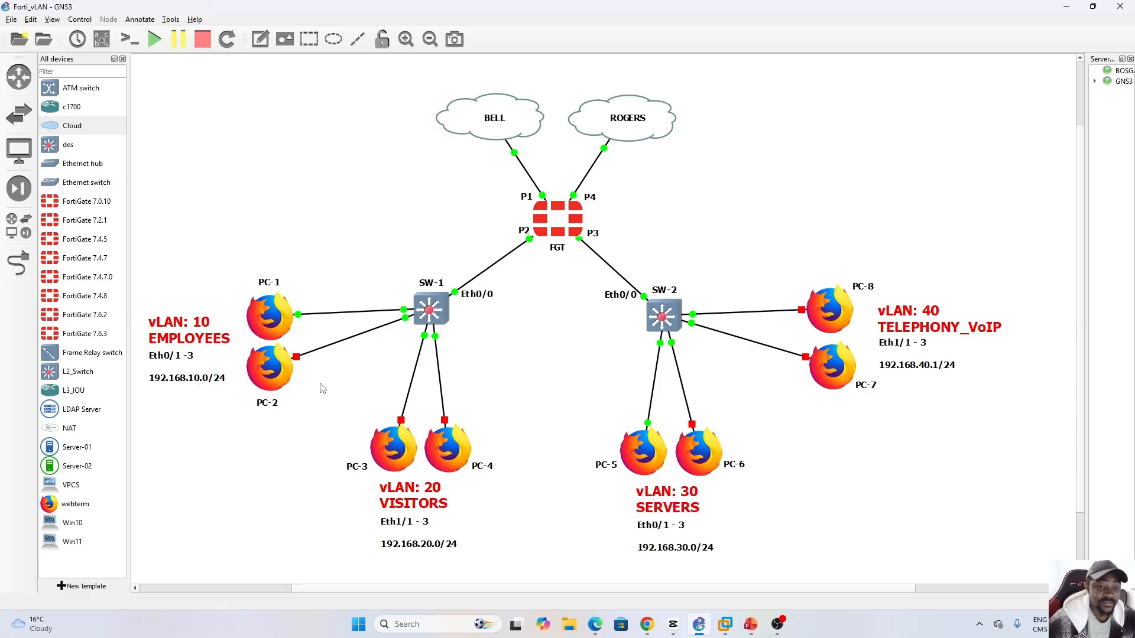
pyautogui.doubleClick(275, 319)
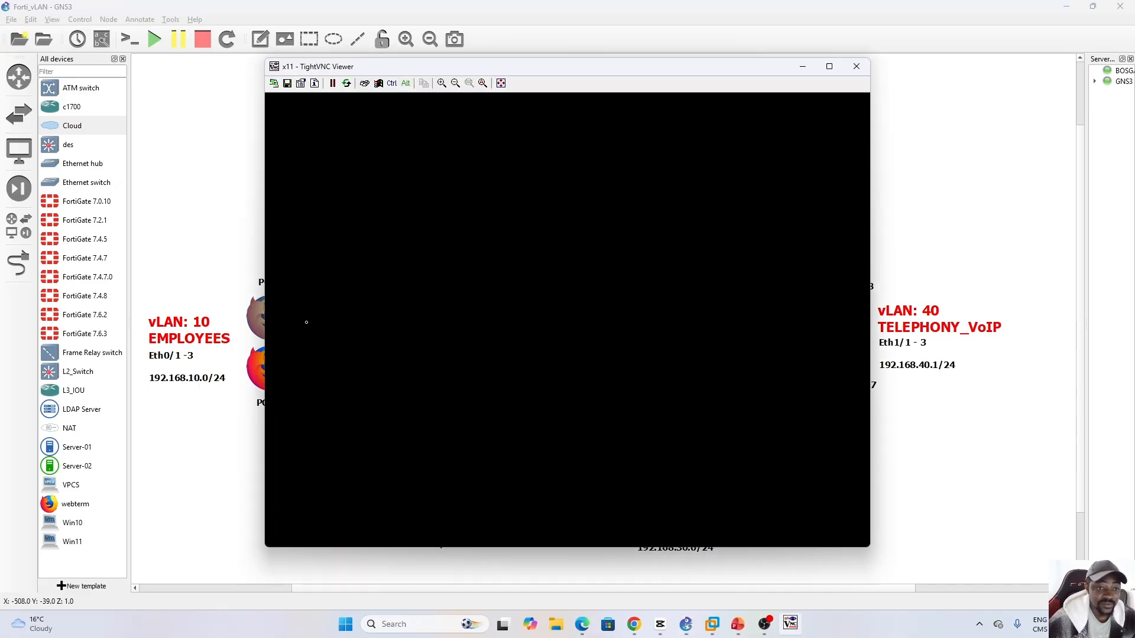
pyautogui.click(857, 67)
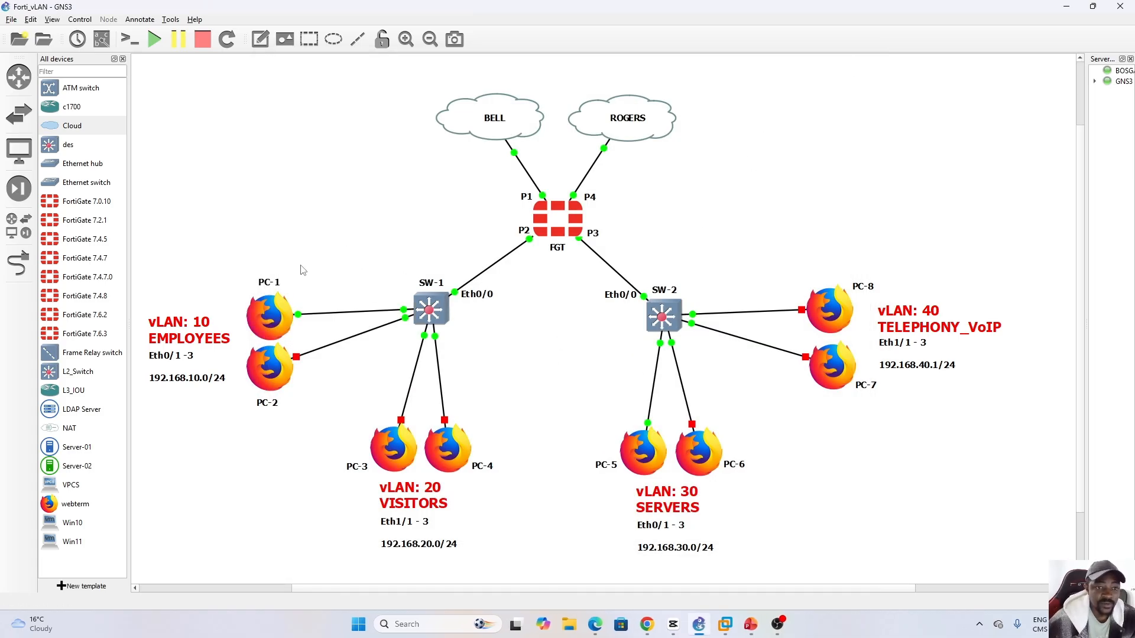
pyautogui.doubleClick(270, 315)
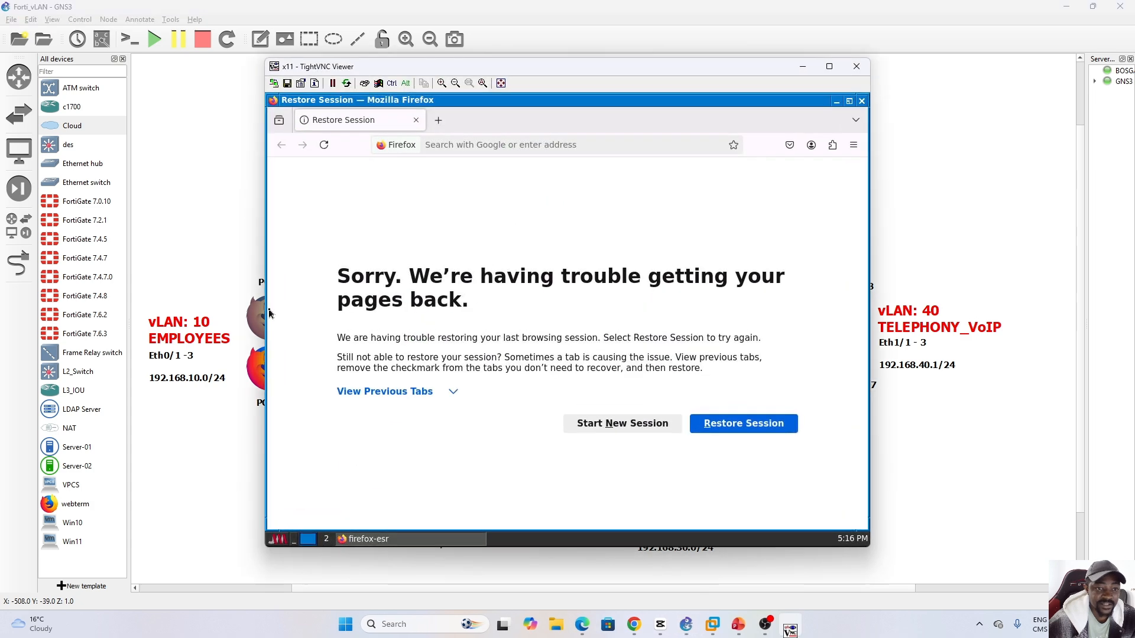
# Load YouTube in PC-1's Firefox, and open speedtest.net in a second browser tab.
pyautogui.click(488, 145)
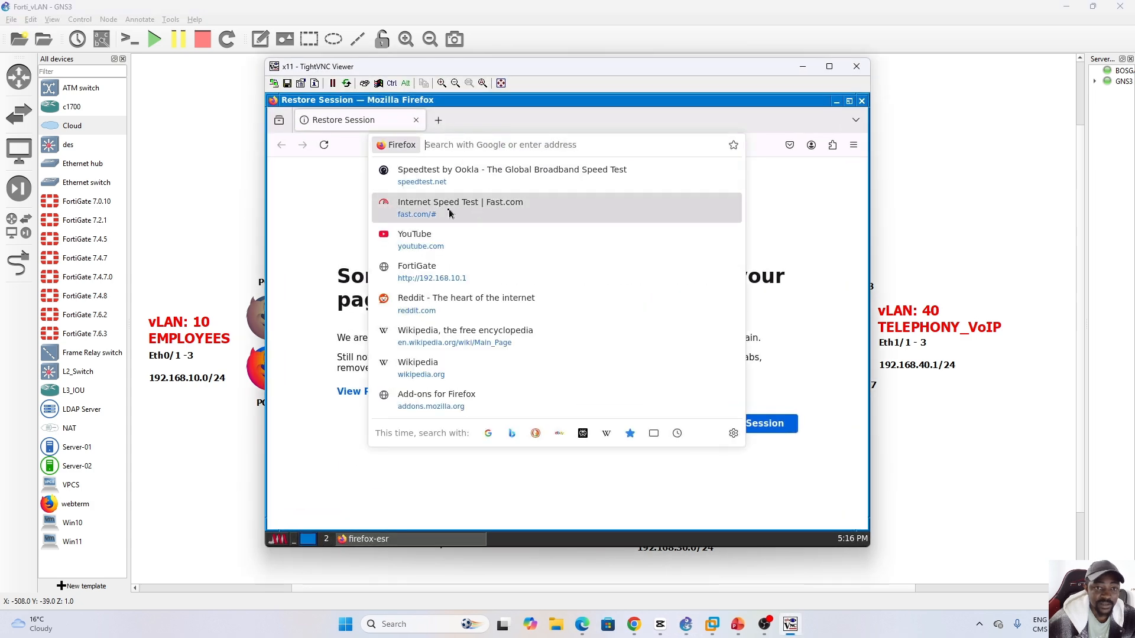
pyautogui.click(456, 237)
pyautogui.click(436, 121)
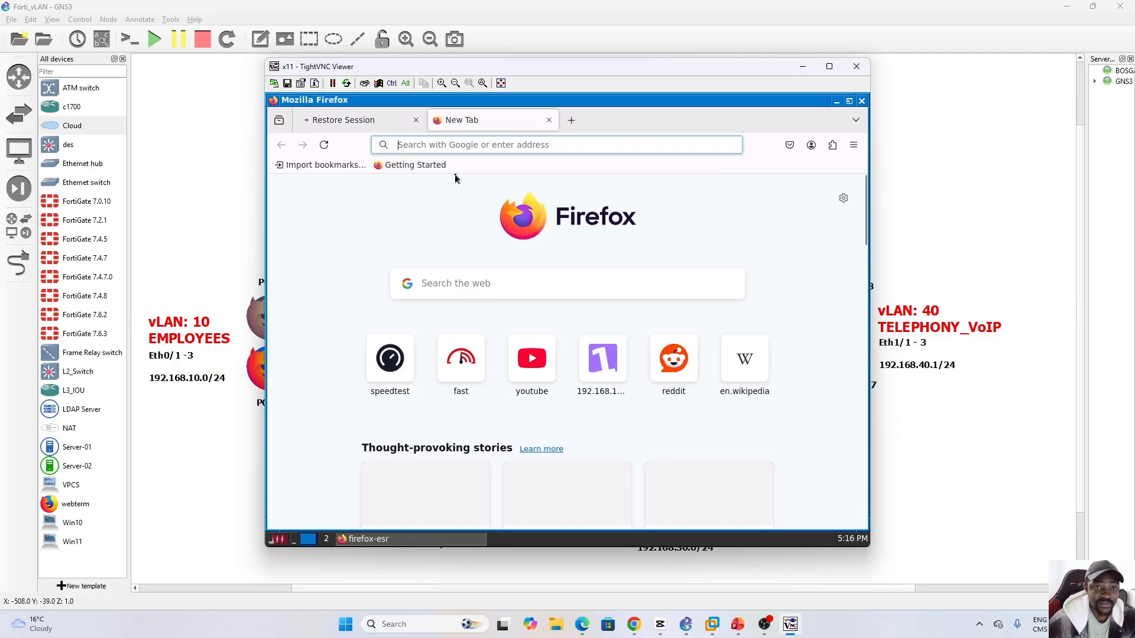
pyautogui.click(458, 145)
pyautogui.click(426, 171)
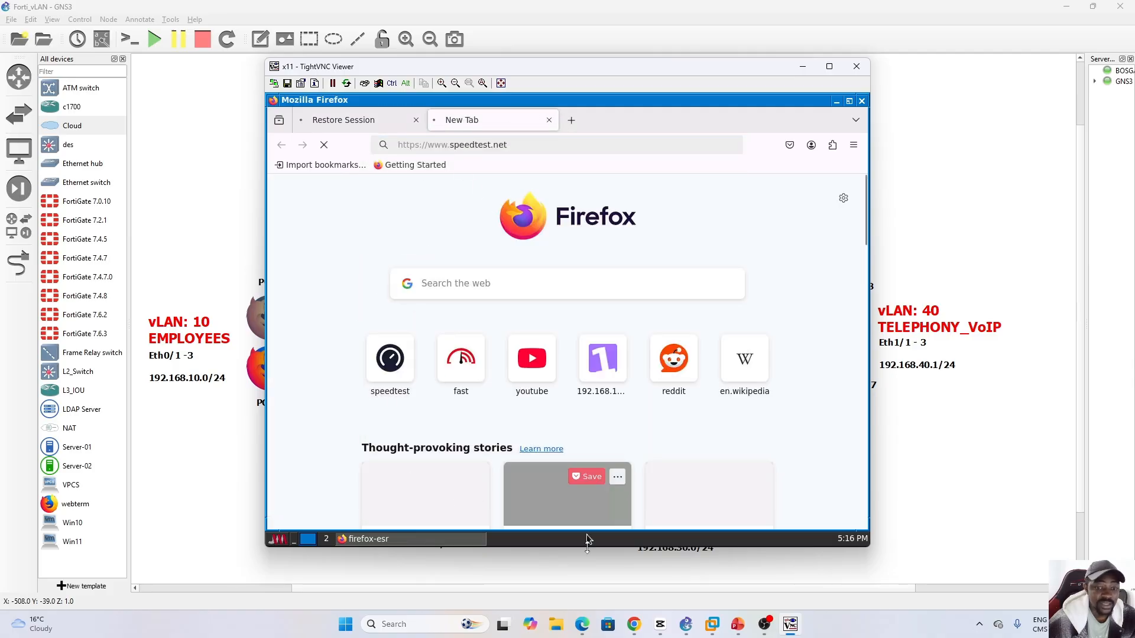
# Switch back to the FortiGate and review the SD-WAN zones and rules.
pyautogui.click(582, 629)
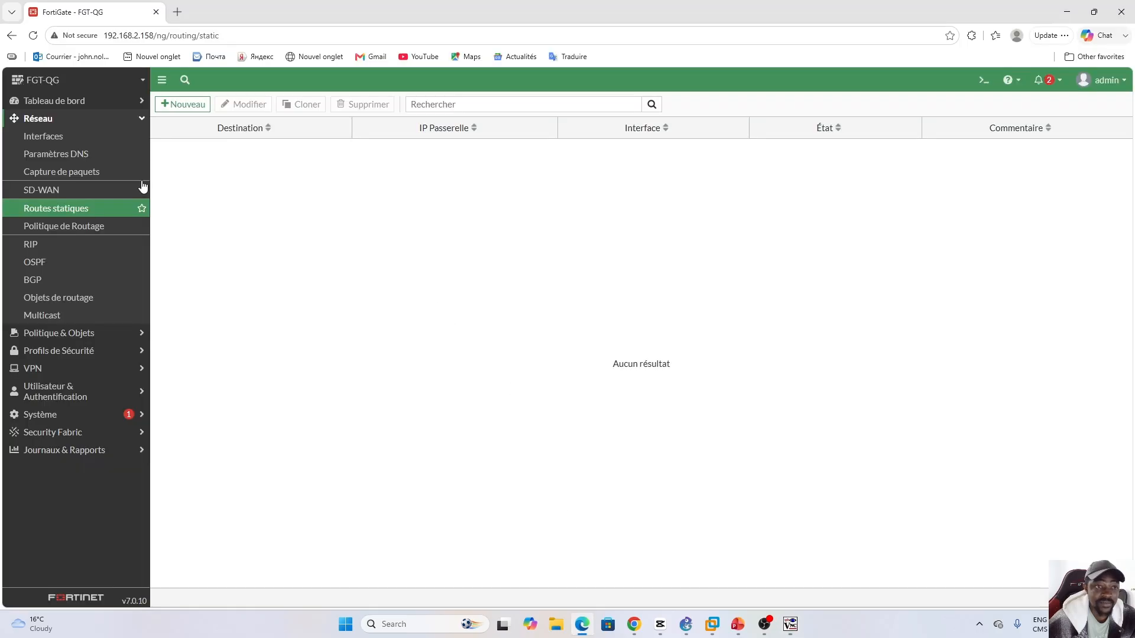
pyautogui.click(84, 189)
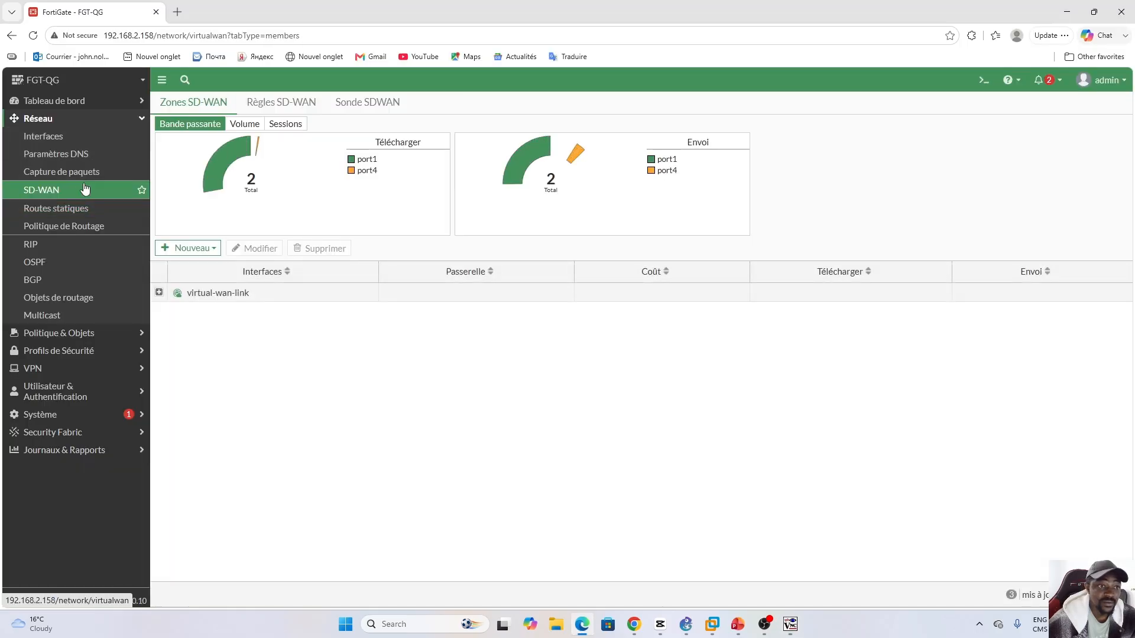
pyautogui.click(282, 103)
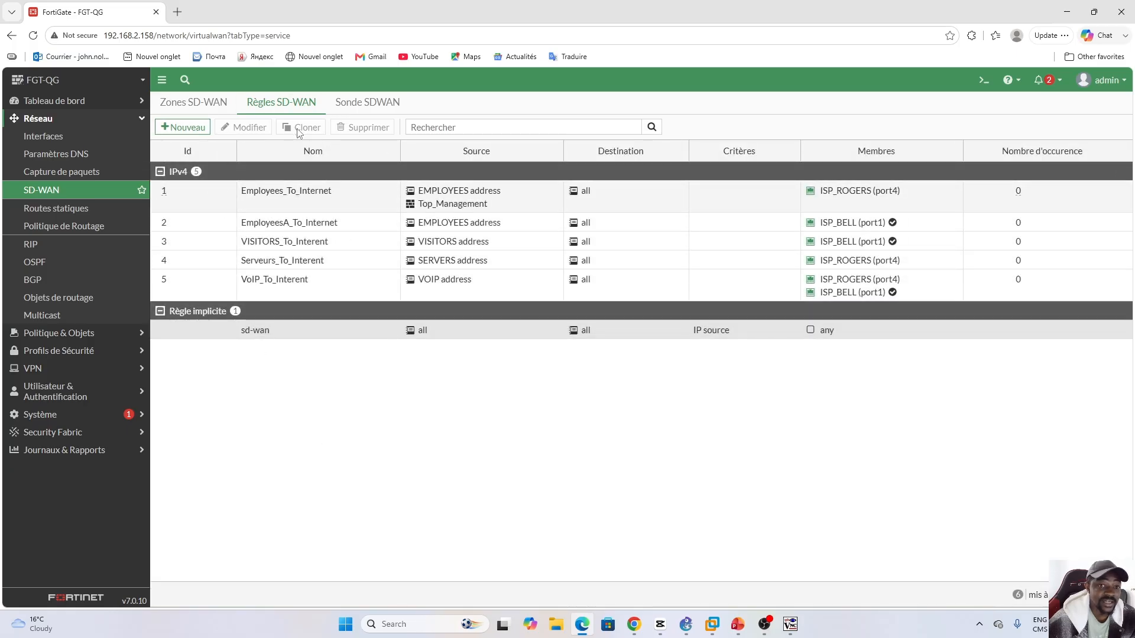
# Create a default static route for 0.0.0.0/0.0.0.0 through the virtual-wan-link interface and save it.
pyautogui.click(57, 212)
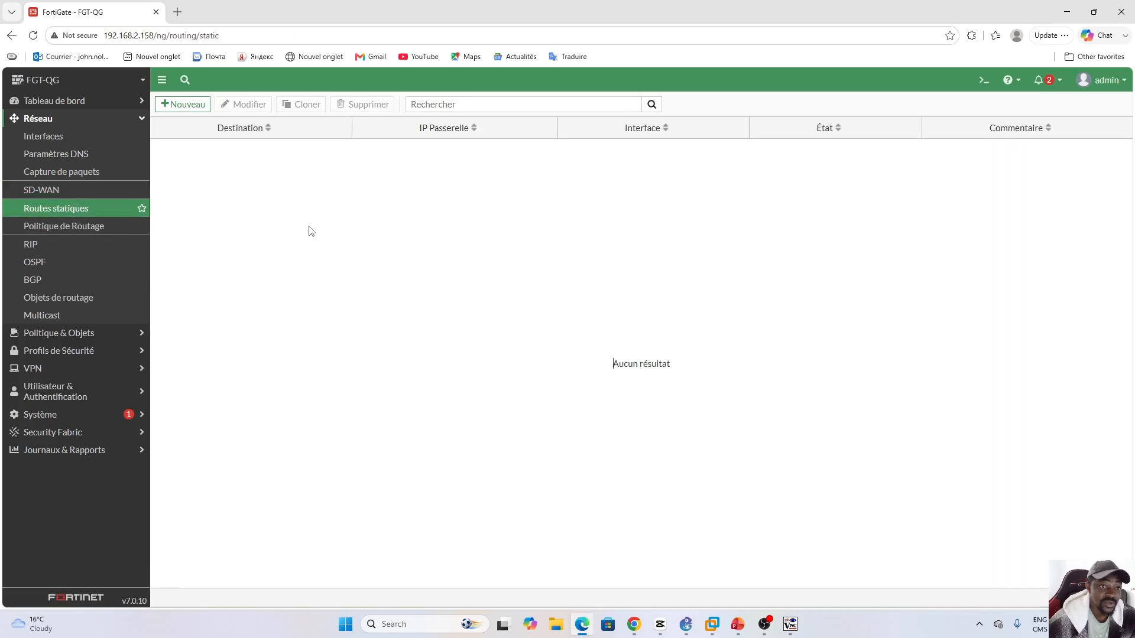
pyautogui.click(181, 107)
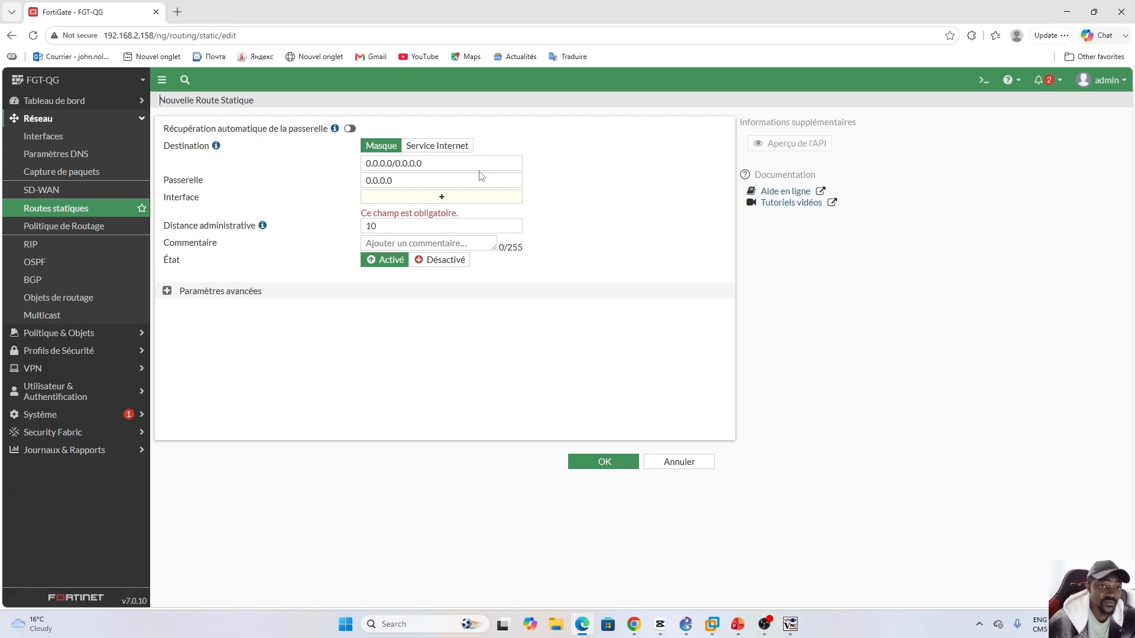
pyautogui.click(443, 199)
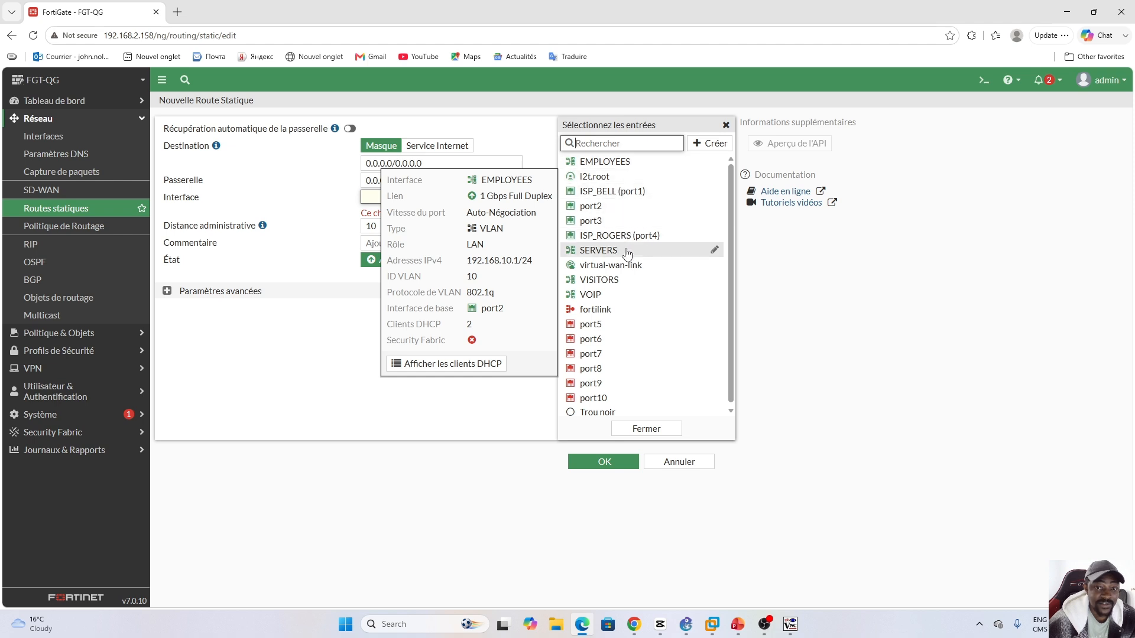
pyautogui.moveTo(625, 272)
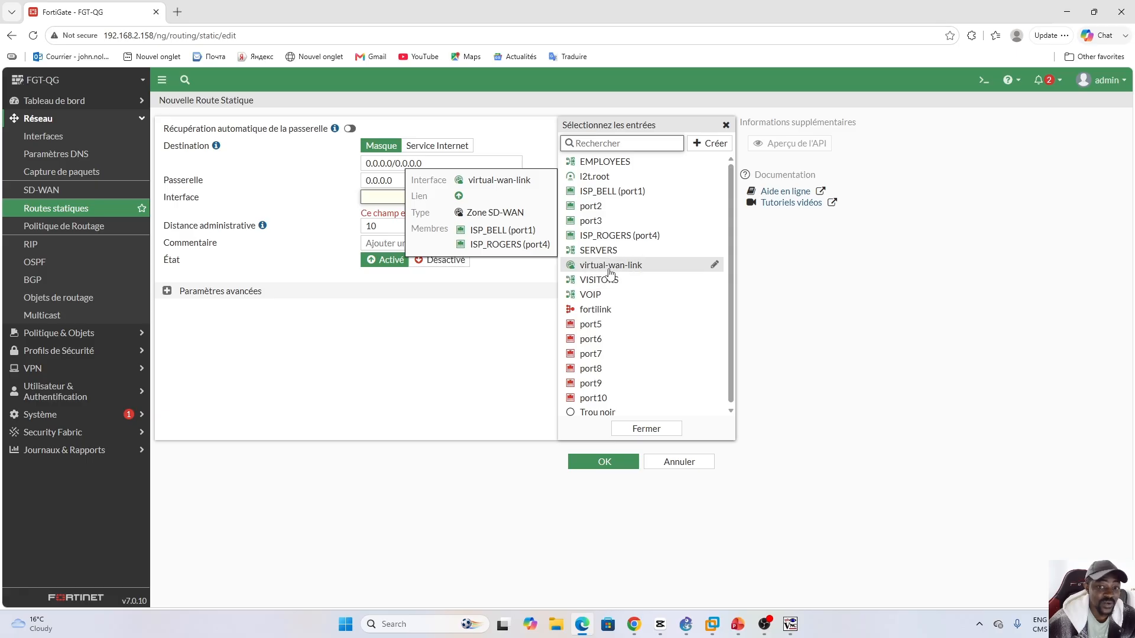
pyautogui.click(612, 267)
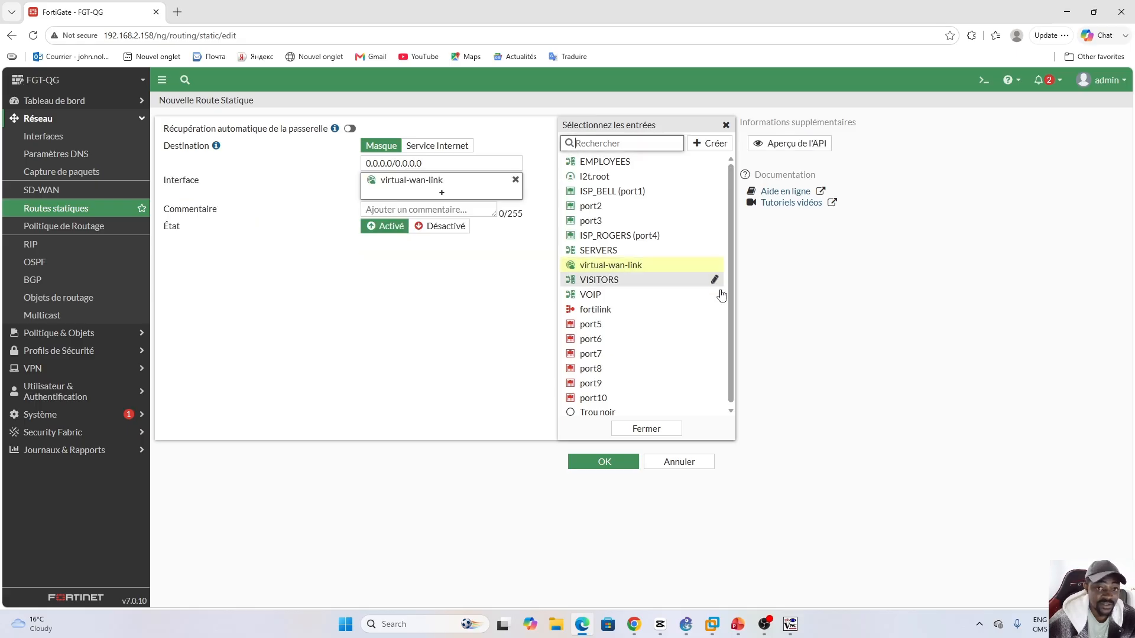
pyautogui.click(646, 430)
pyautogui.click(601, 464)
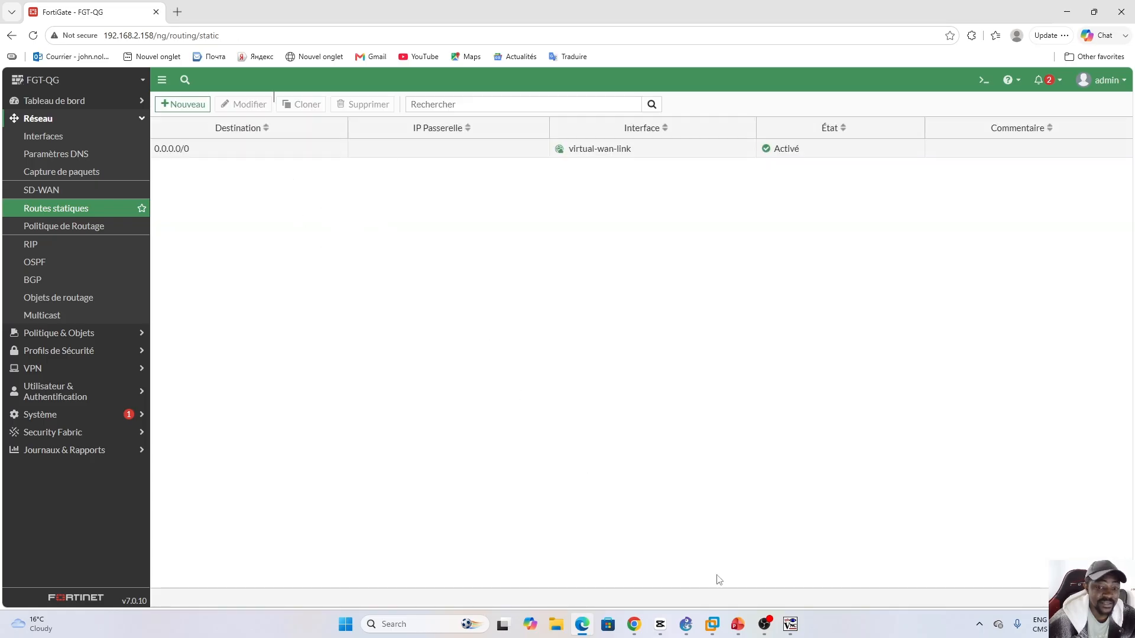
# Switch to PC-1's console, reload speedtest.net in Firefox, and open the fast shortcut in a new browser tab.
pyautogui.click(687, 624)
pyautogui.click(686, 625)
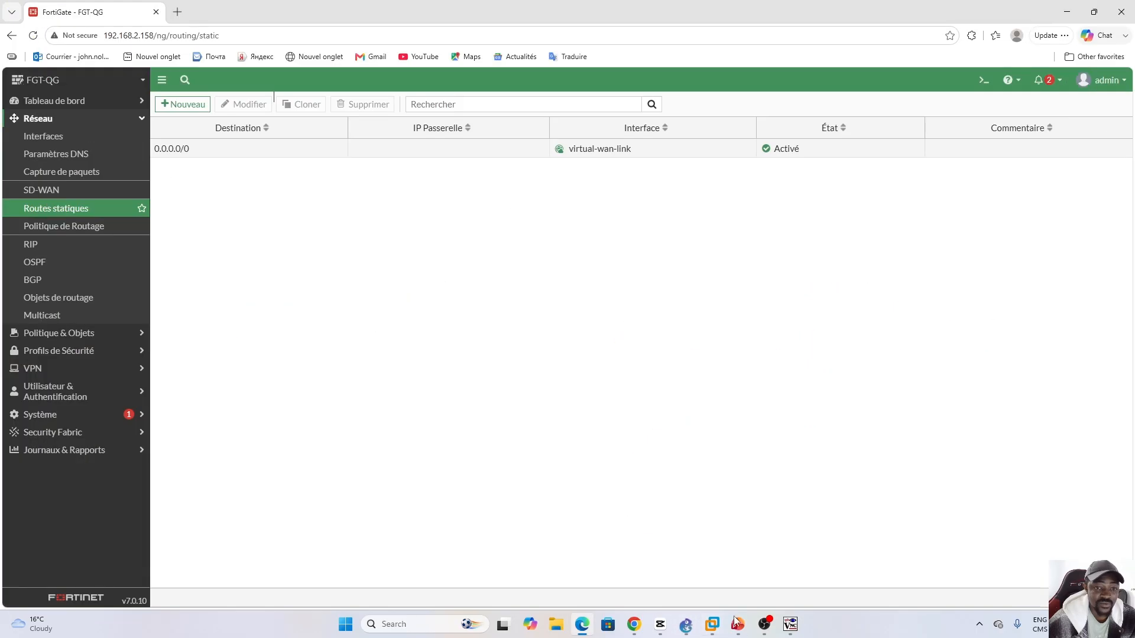
pyautogui.click(790, 628)
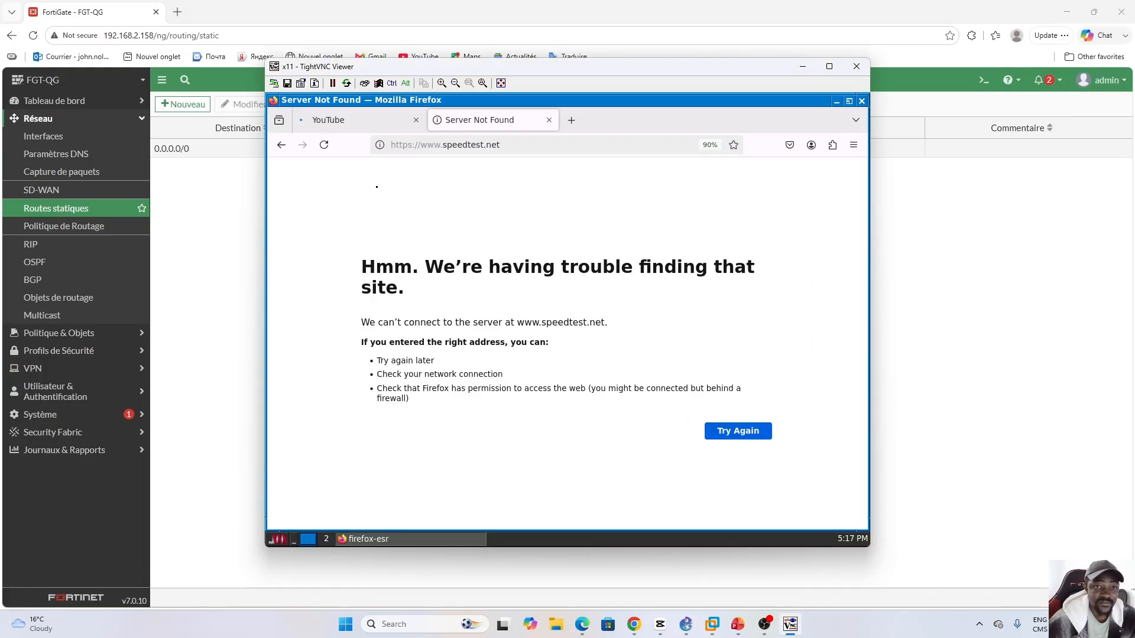
pyautogui.click(324, 145)
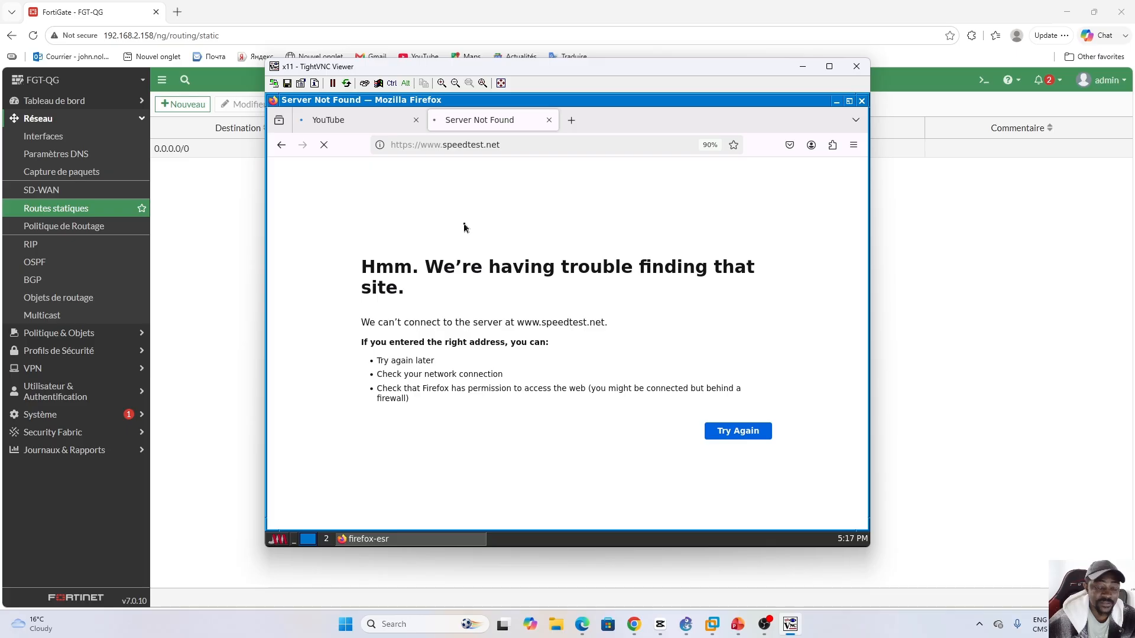
pyautogui.click(338, 121)
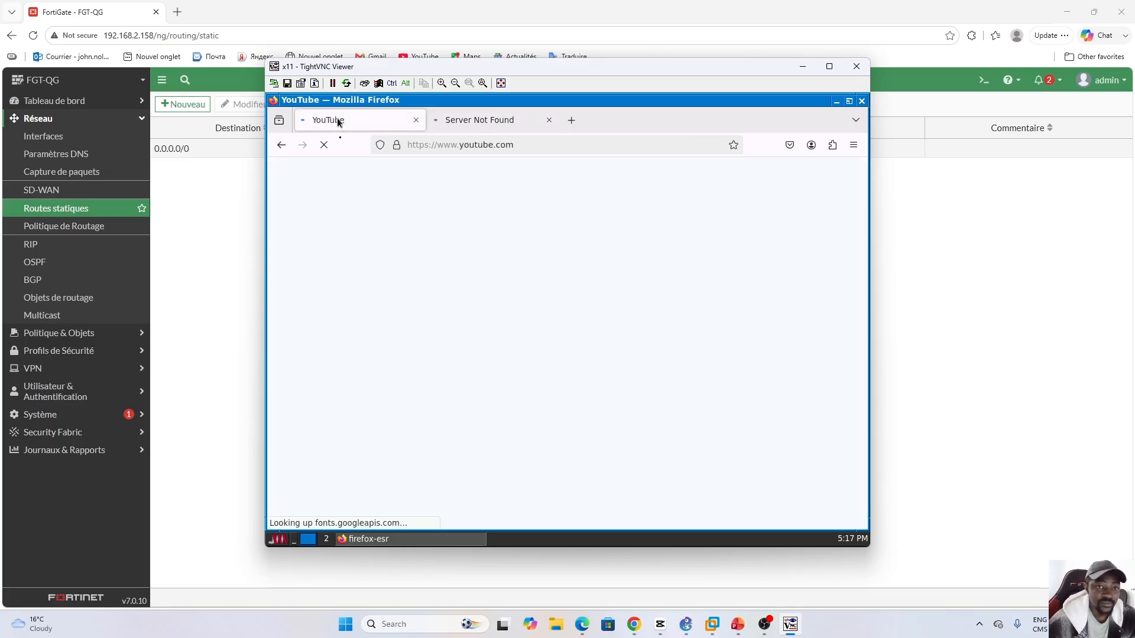
pyautogui.click(489, 121)
pyautogui.click(571, 121)
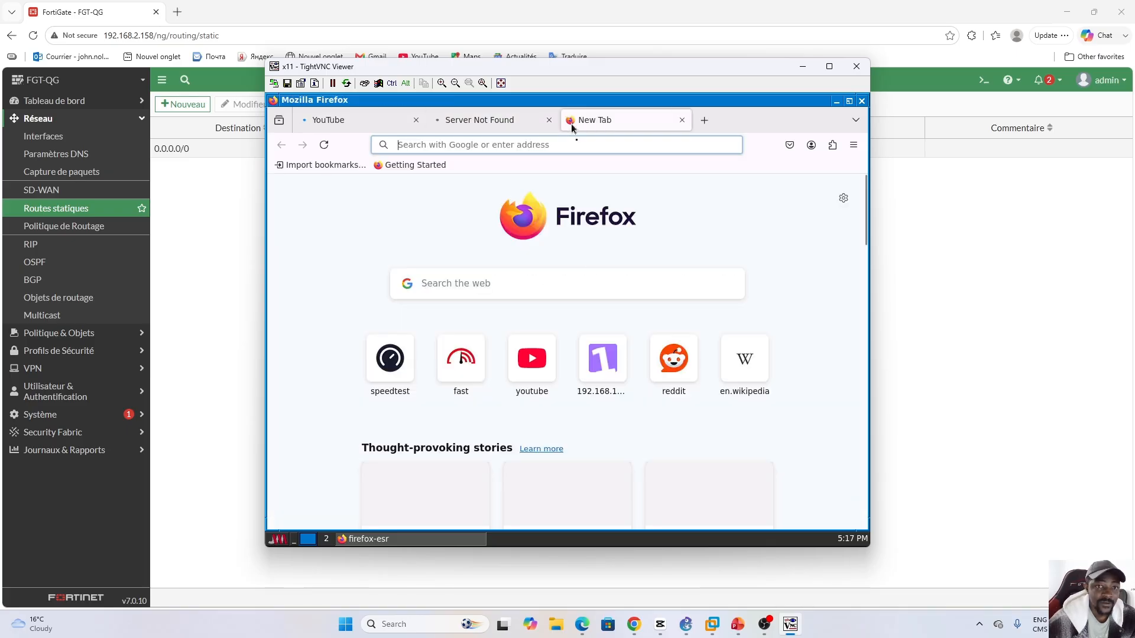
pyautogui.click(462, 371)
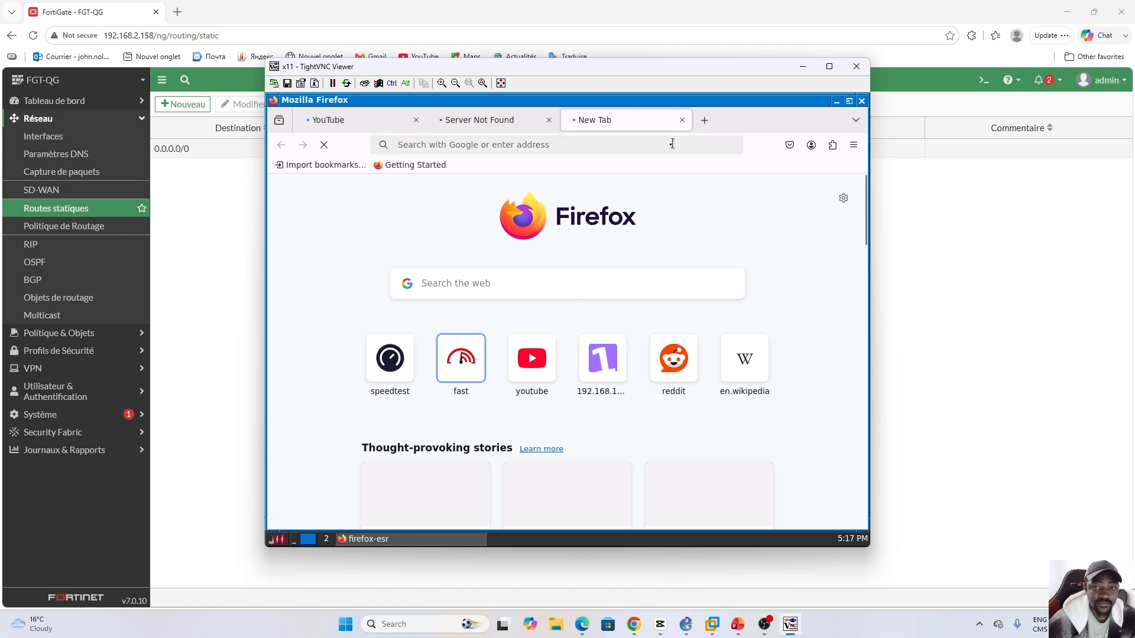
# Check whether the YouTube, speedtest.net and newly opened tabs load in PC-1's Firefox.
pyautogui.click(352, 121)
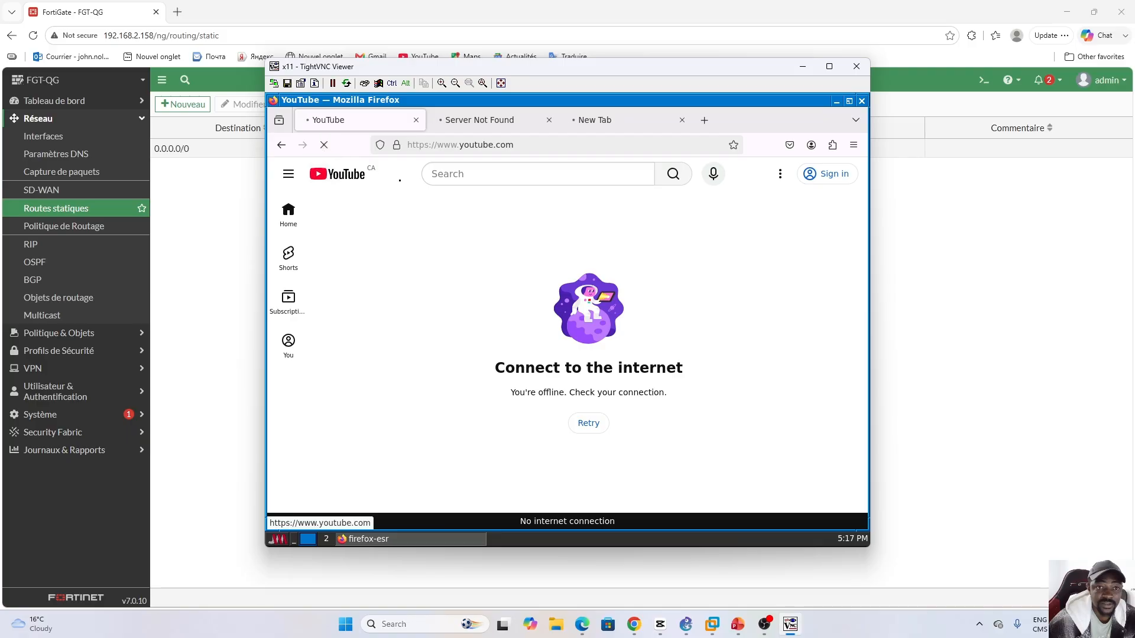
pyautogui.click(497, 120)
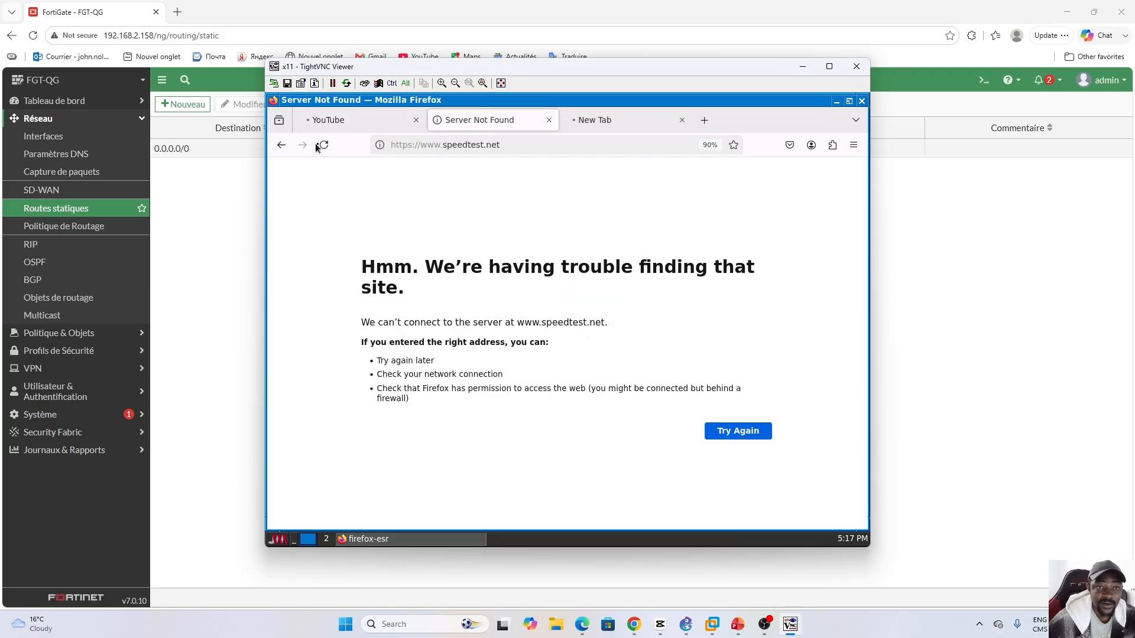
pyautogui.click(582, 120)
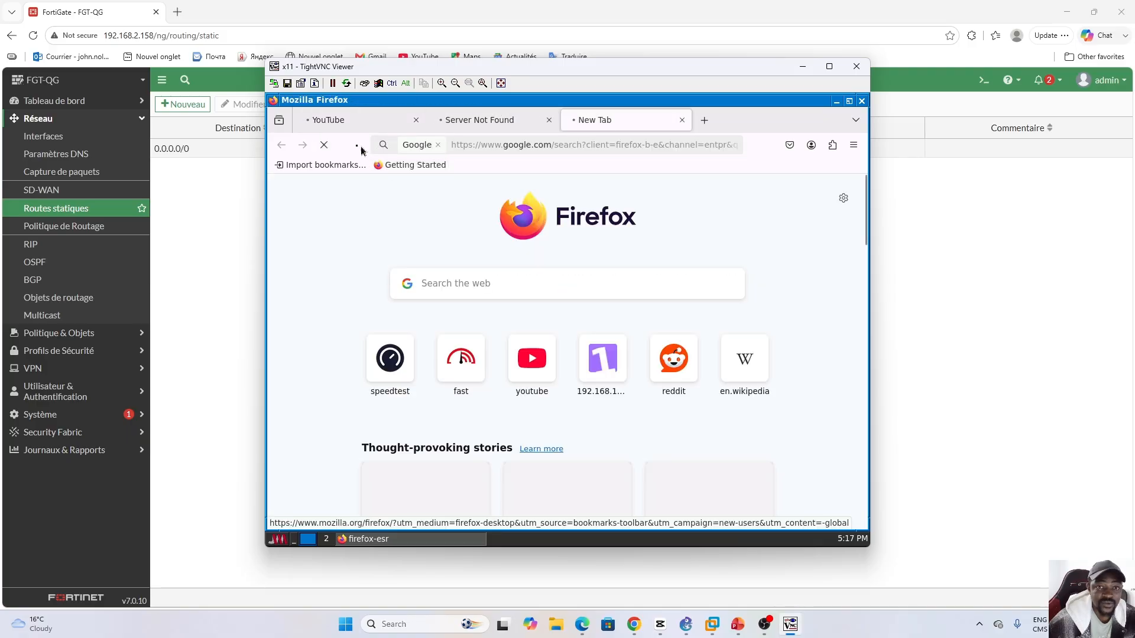
pyautogui.click(485, 131)
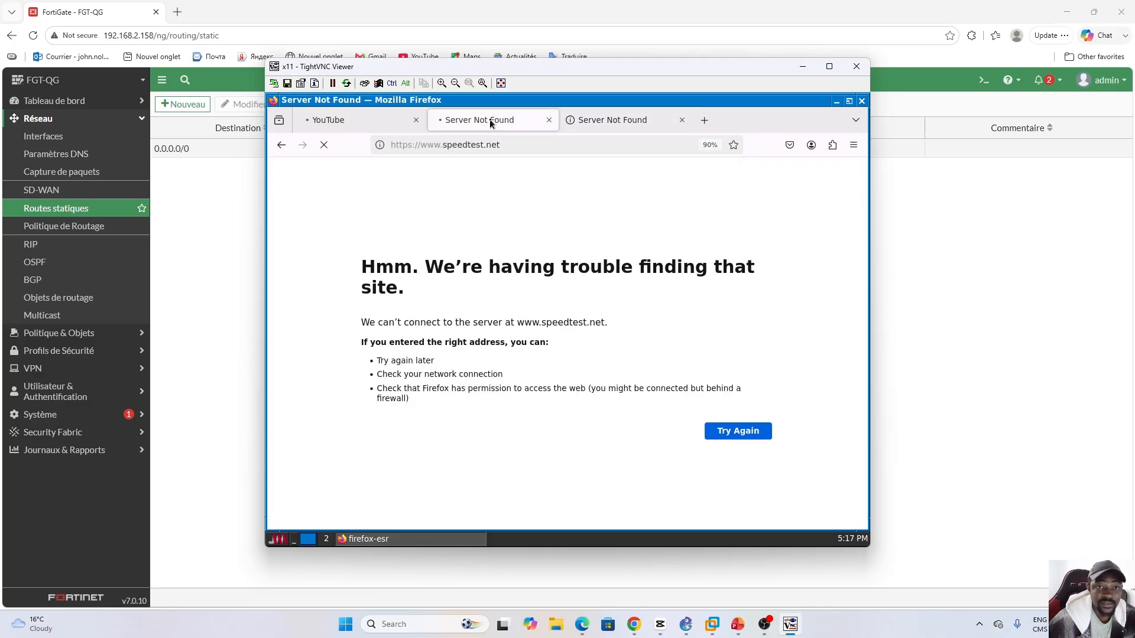
pyautogui.click(614, 130)
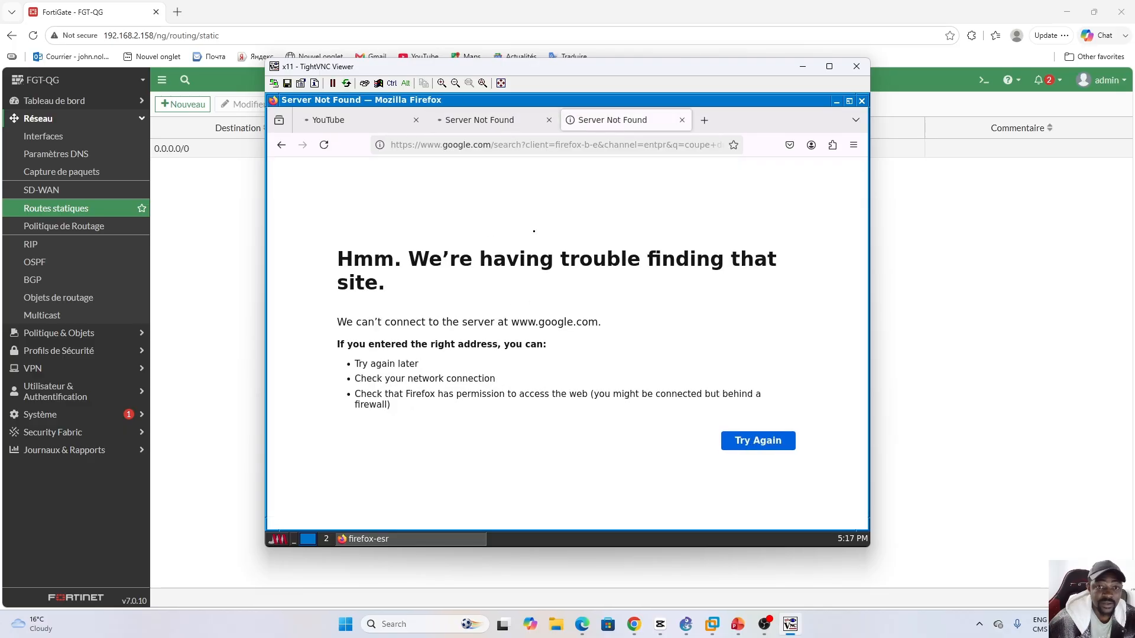
# Return to the FortiGate and review the EmployeesA_To_Internet rule's hit count and the SD-WAN zone members' bandwidth.
pyautogui.click(168, 232)
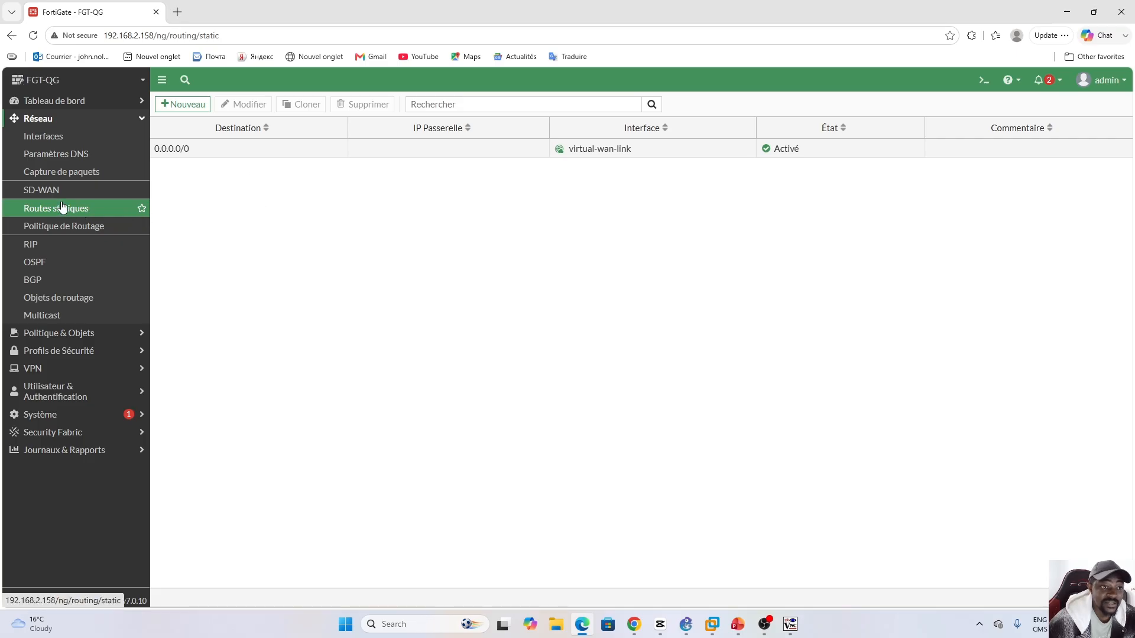
pyautogui.click(88, 190)
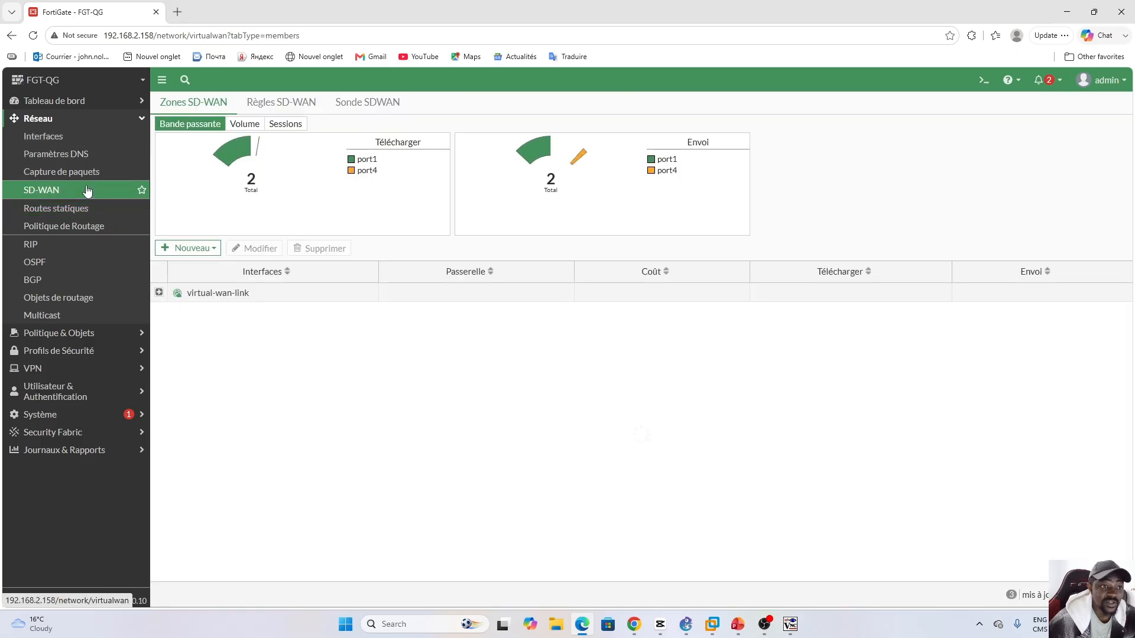
pyautogui.click(293, 105)
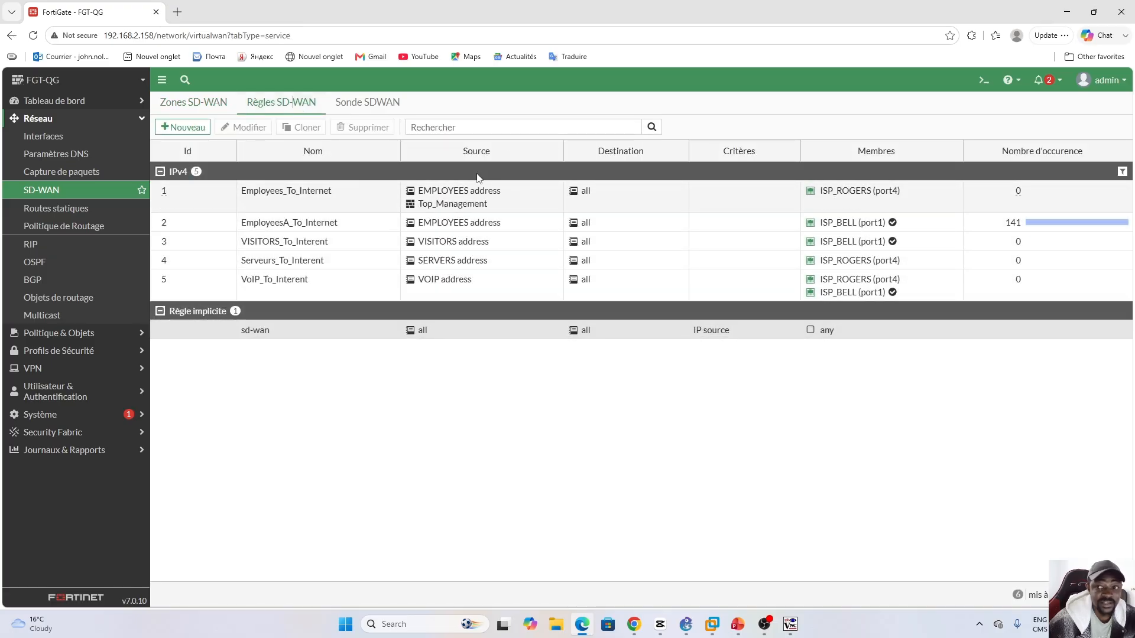
pyautogui.click(344, 228)
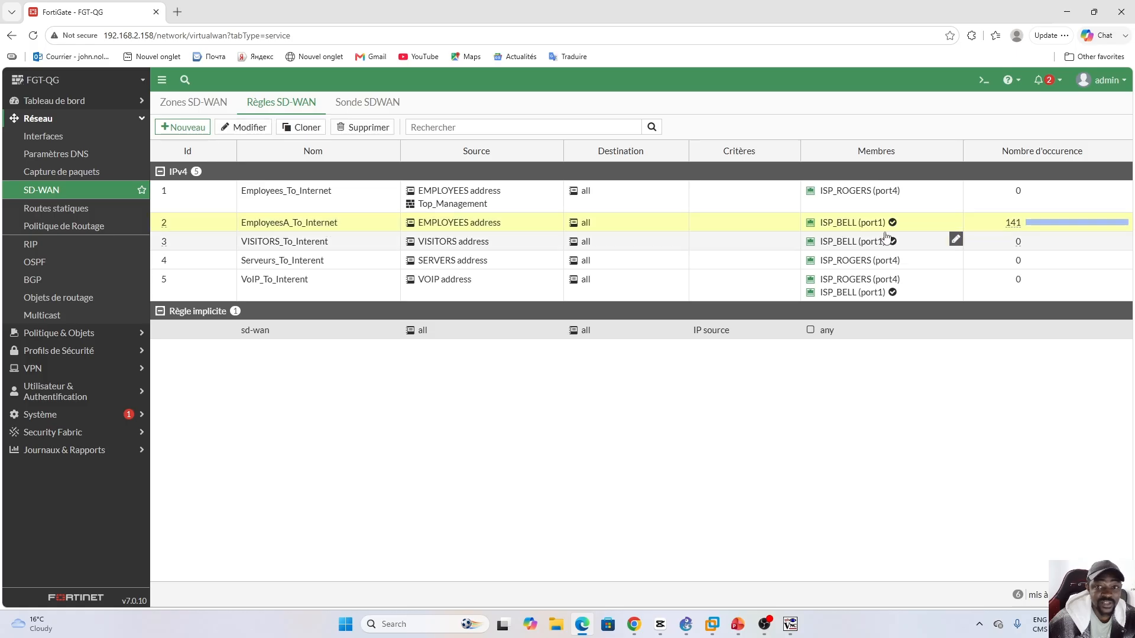
pyautogui.moveTo(1016, 225)
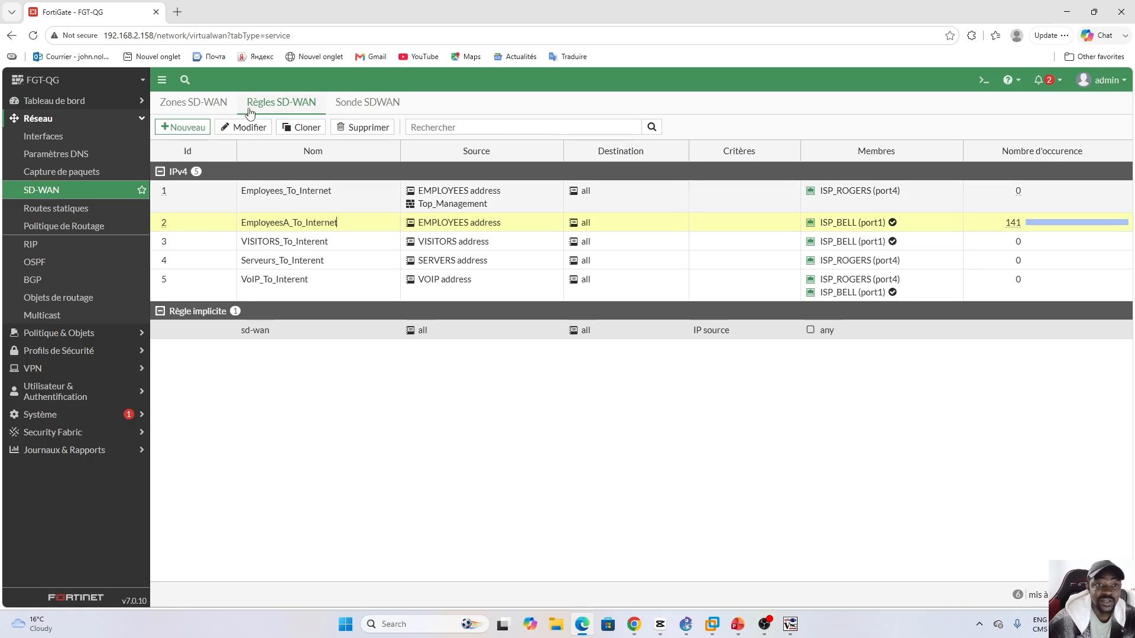
pyautogui.click(195, 104)
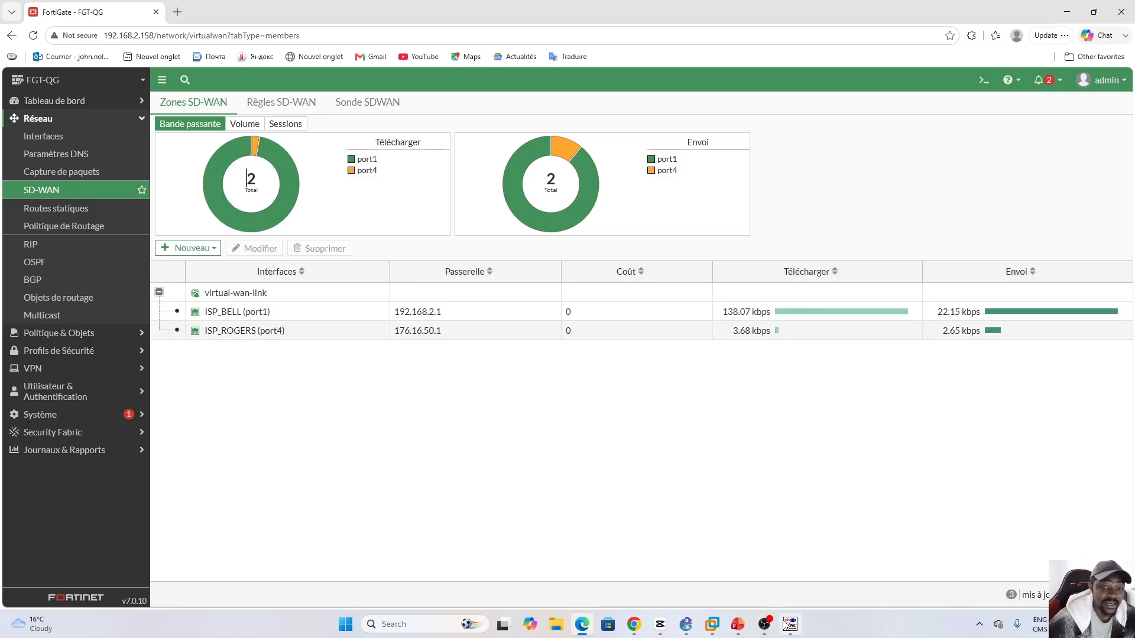
# Switch to GNS3, open the console of PC-5 in the SERVERS VLAN, and load the FortiGate page at 192.168.30.1 in Firefox.
pyautogui.click(791, 624)
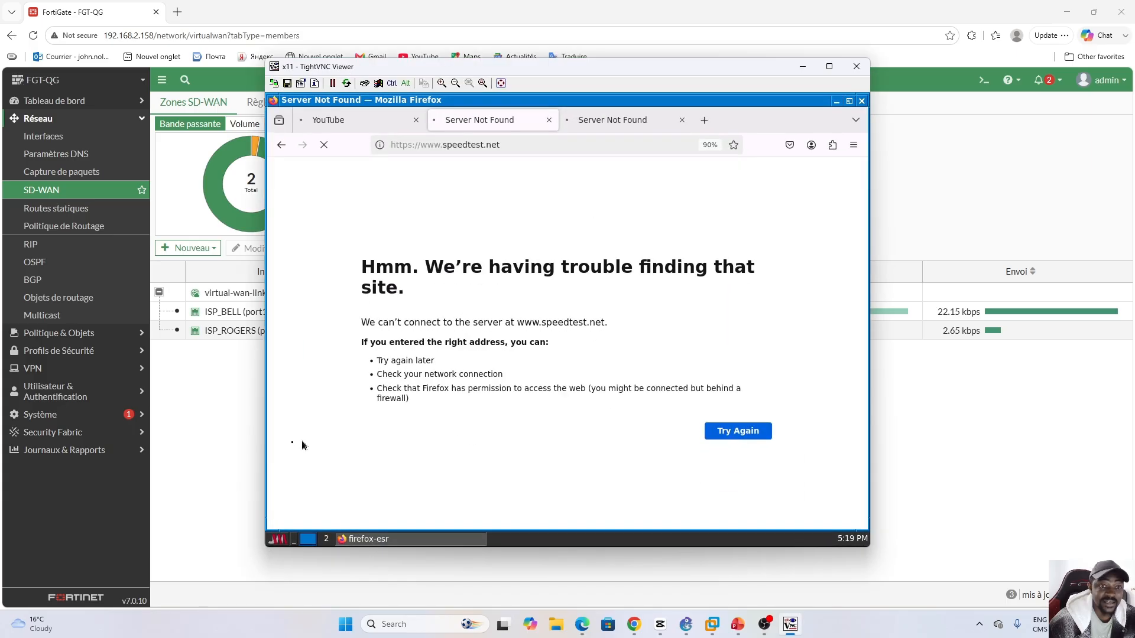
pyautogui.click(685, 624)
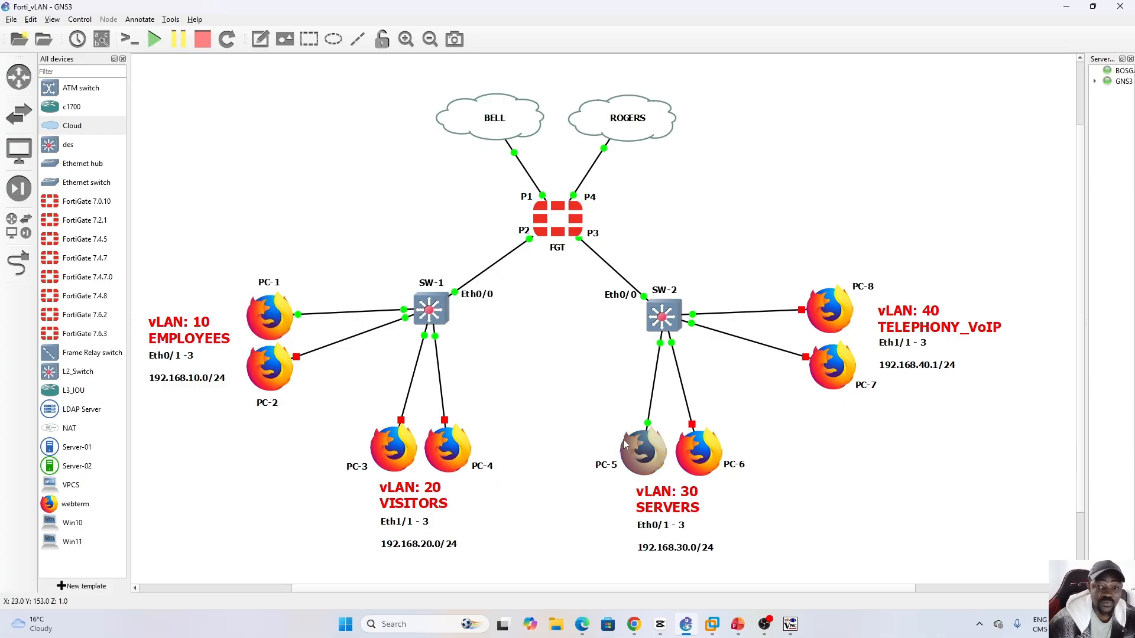
pyautogui.doubleClick(646, 453)
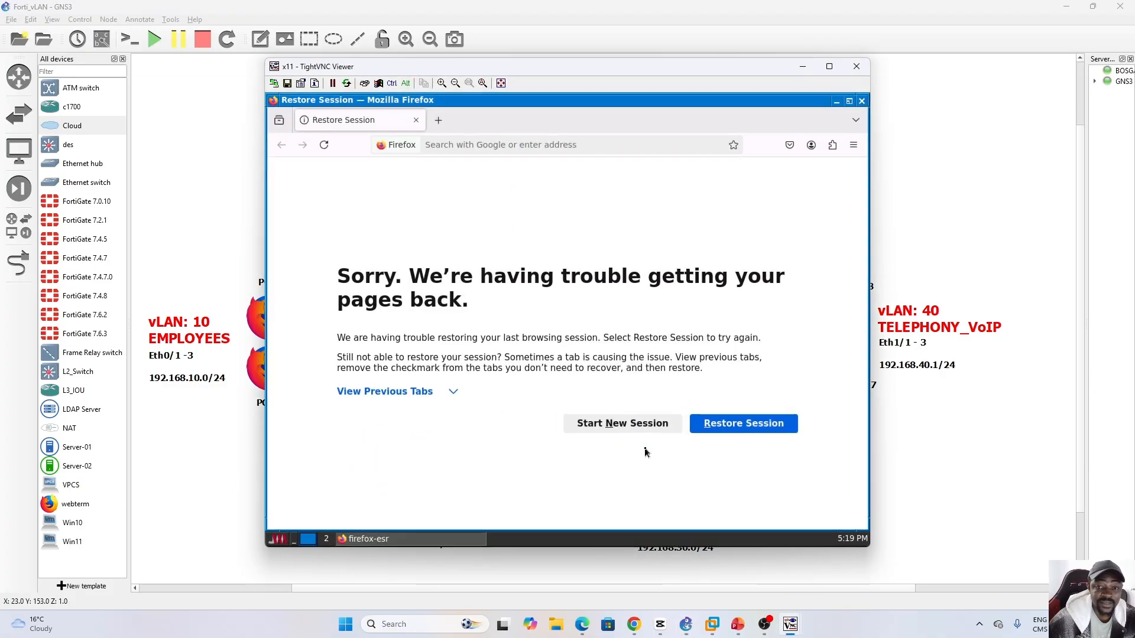
pyautogui.click(479, 151)
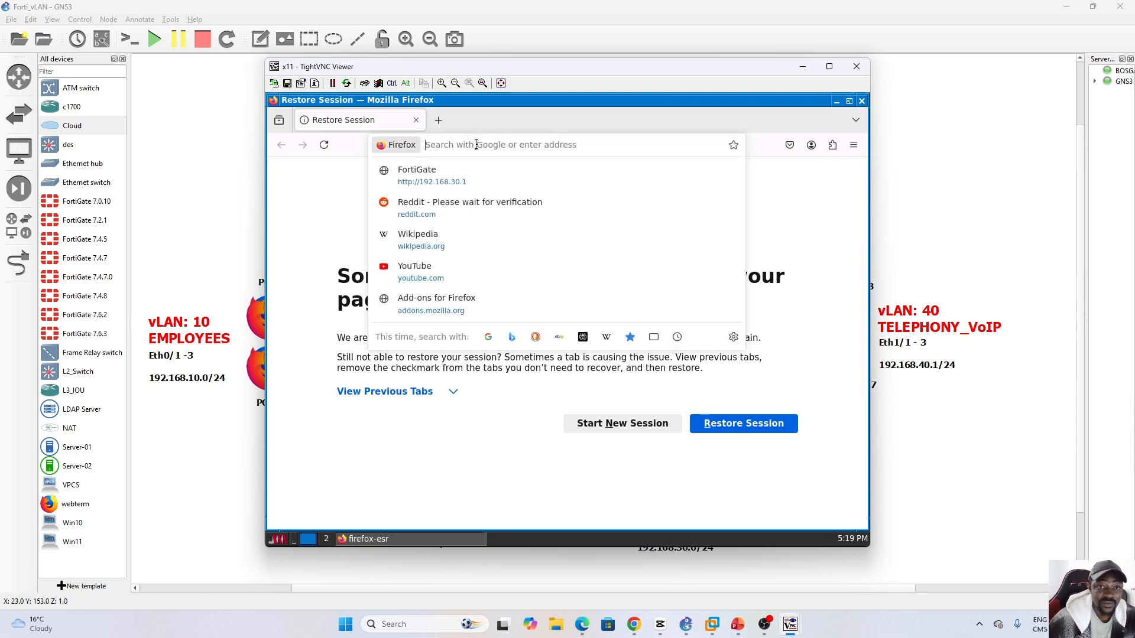
pyautogui.click(448, 180)
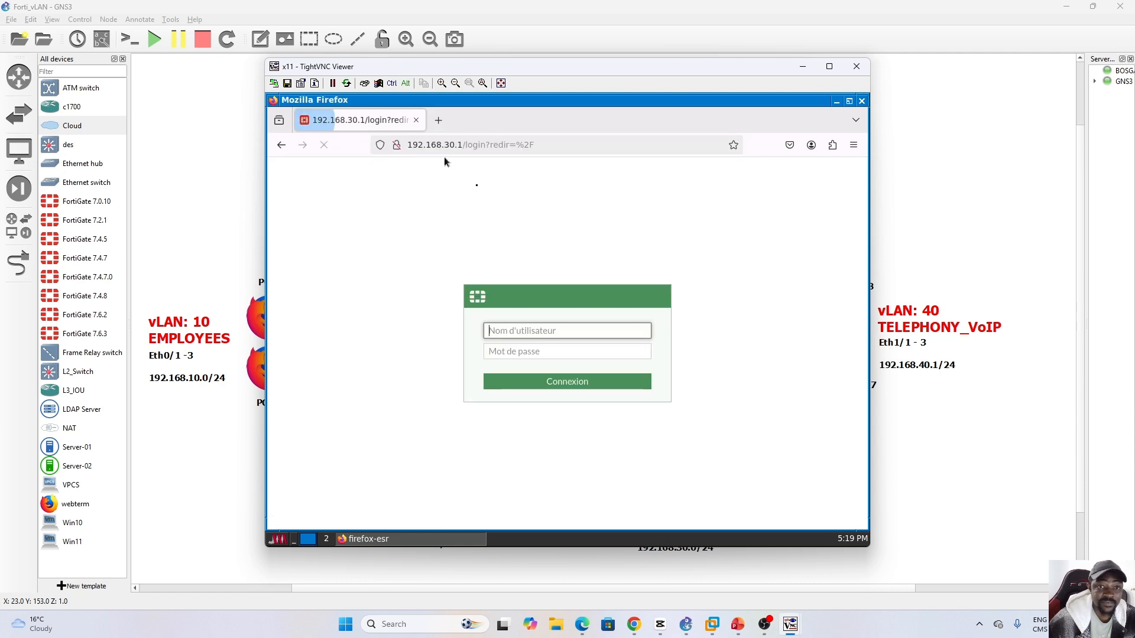
# Open the Wikipedia and Add-ons for Firefox shortcuts in new tabs of PC-5's Firefox, and return to the GNS3 topology.
pyautogui.click(438, 120)
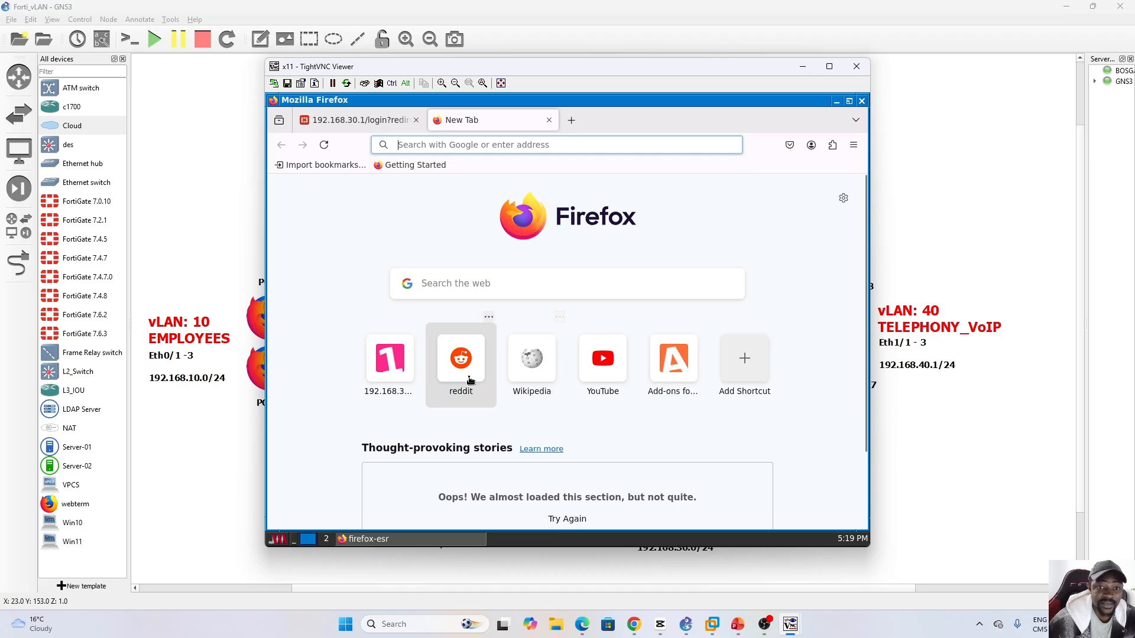
pyautogui.click(532, 360)
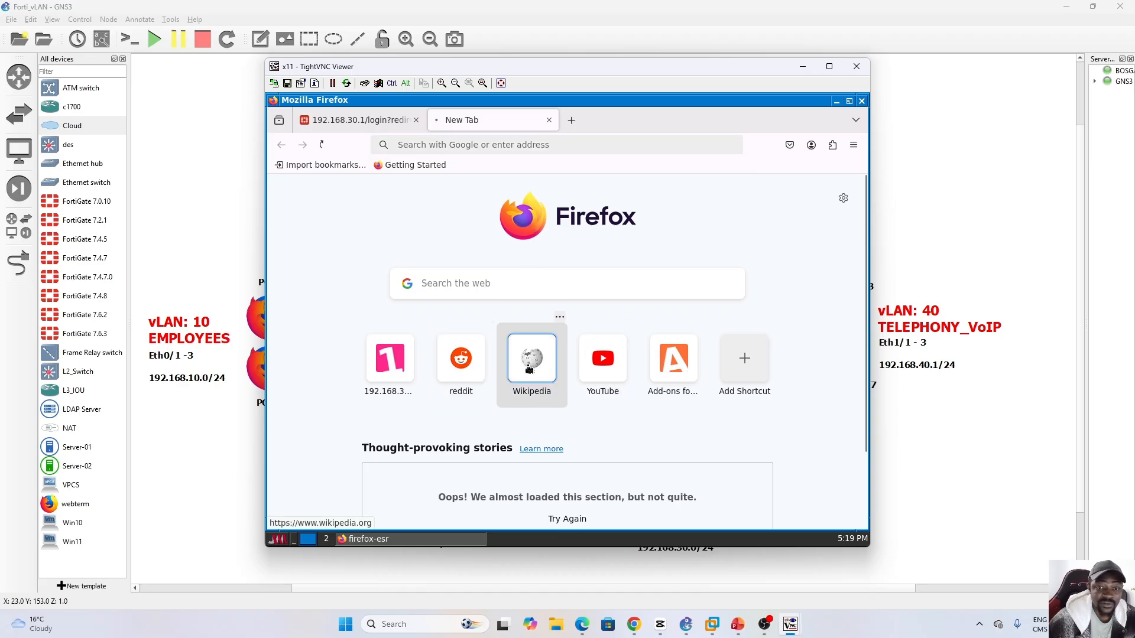
pyautogui.click(572, 121)
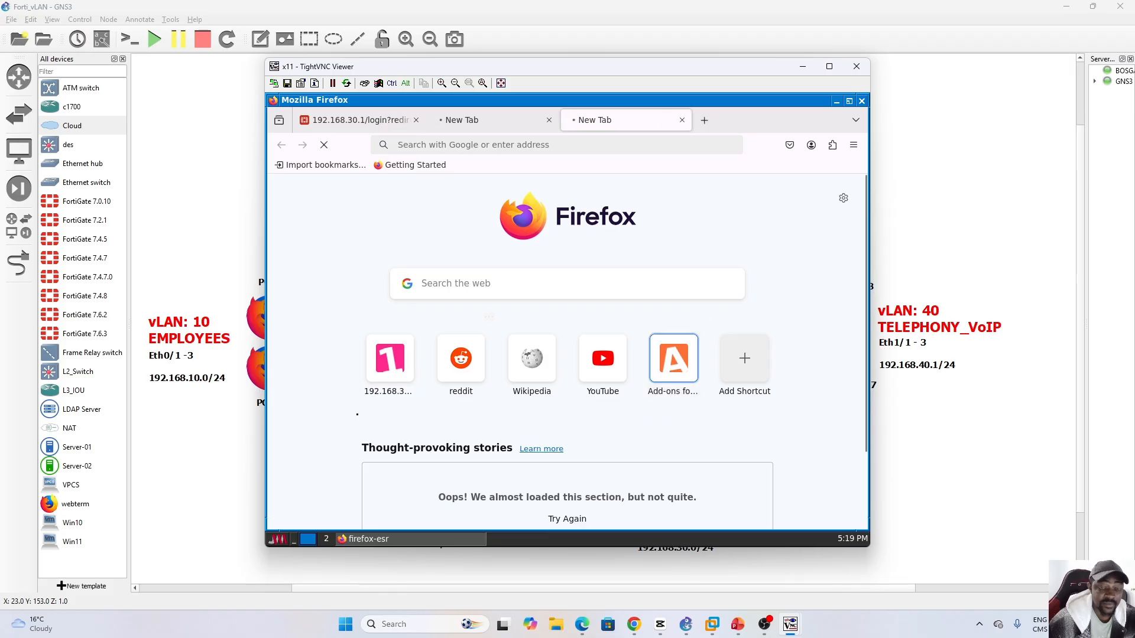
pyautogui.click(230, 481)
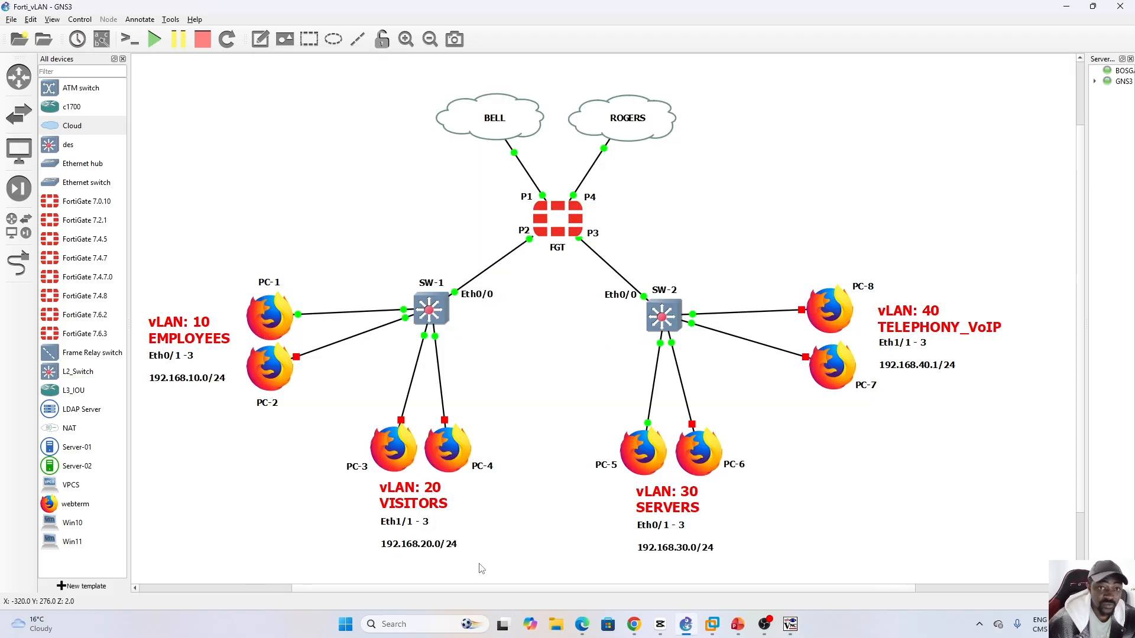
# Switch back to the FortiGate and review the SD-WAN rules, the static routes and the existing firewall policies.
pyautogui.click(582, 626)
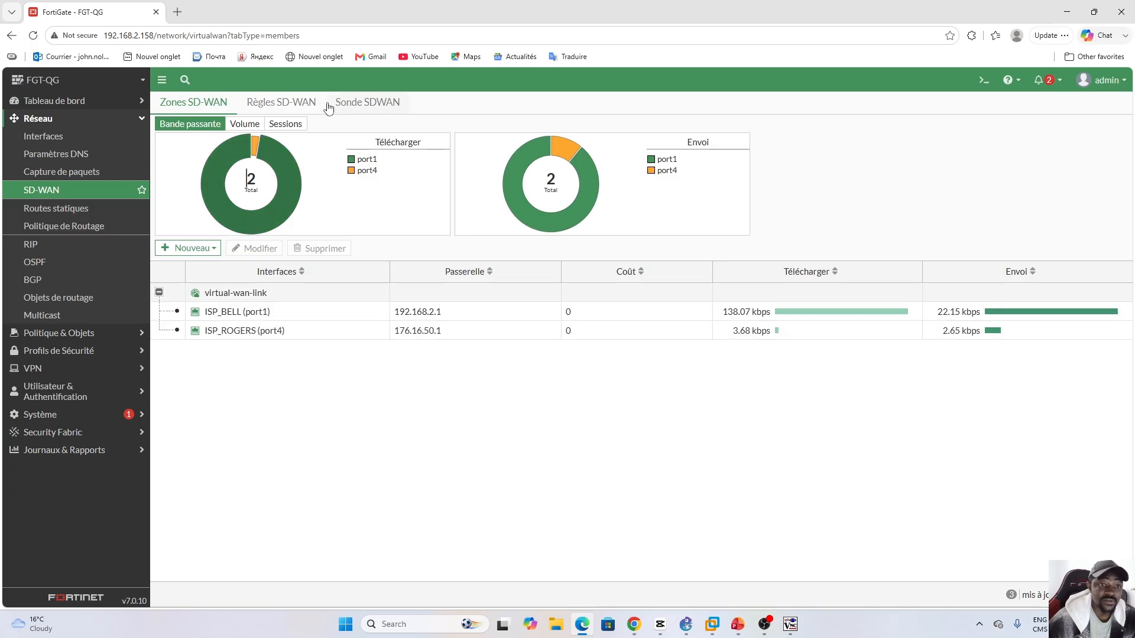
pyautogui.click(281, 103)
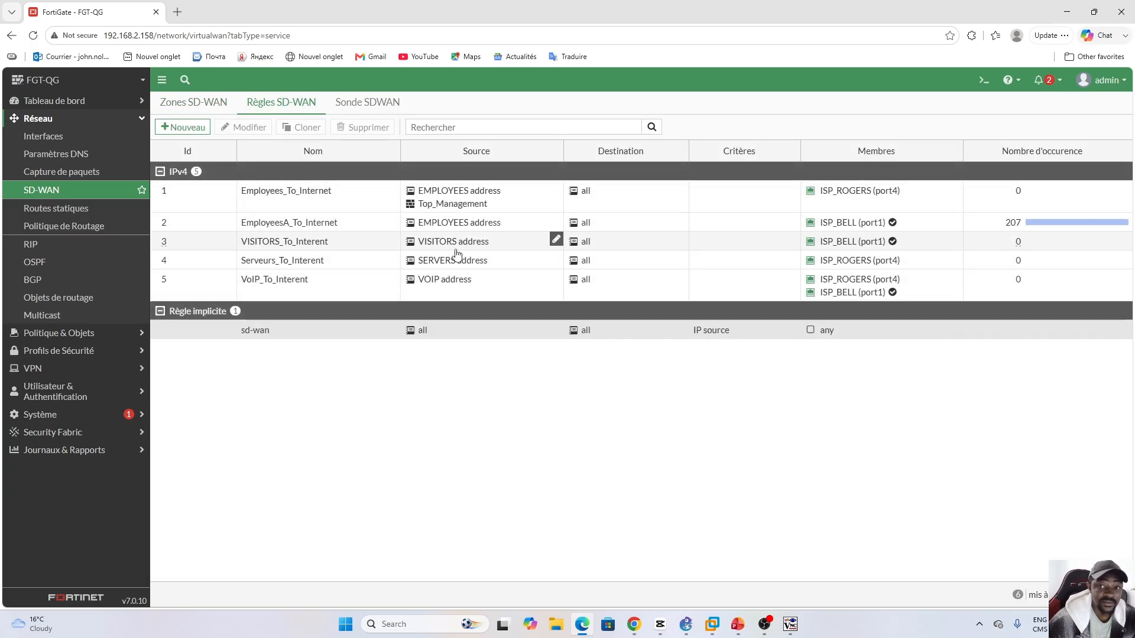
pyautogui.click(59, 210)
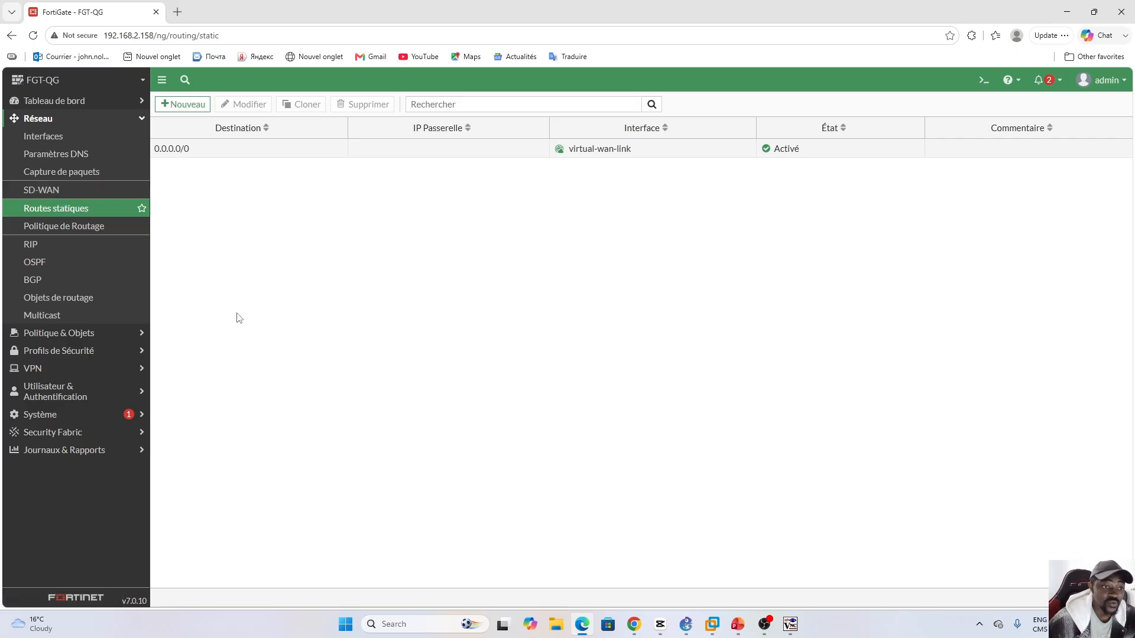
pyautogui.click(92, 337)
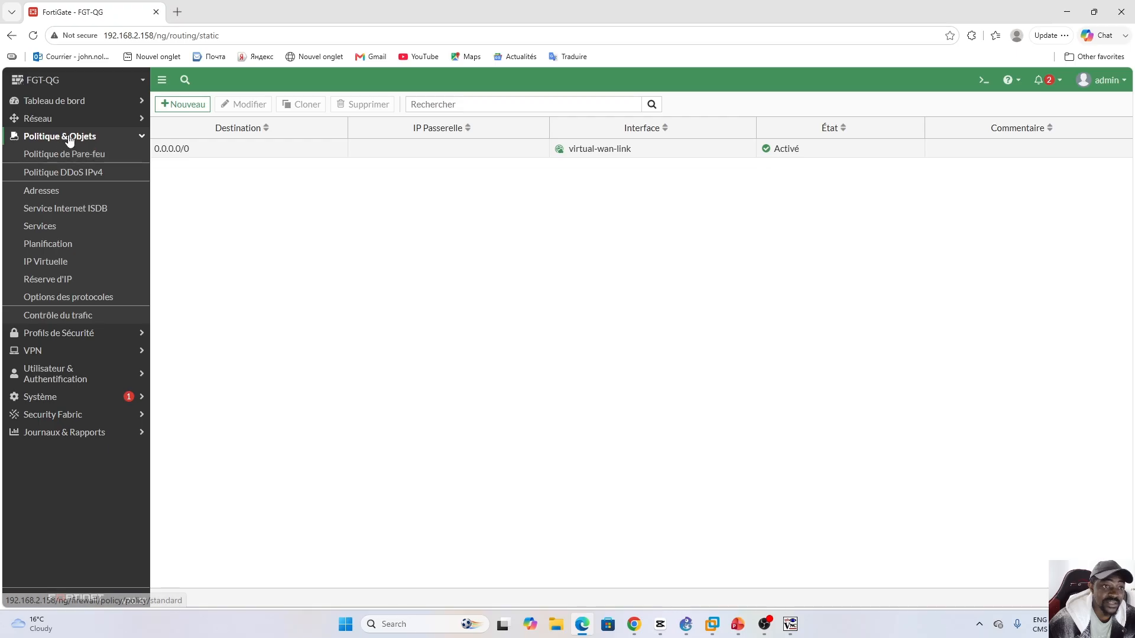
pyautogui.click(68, 156)
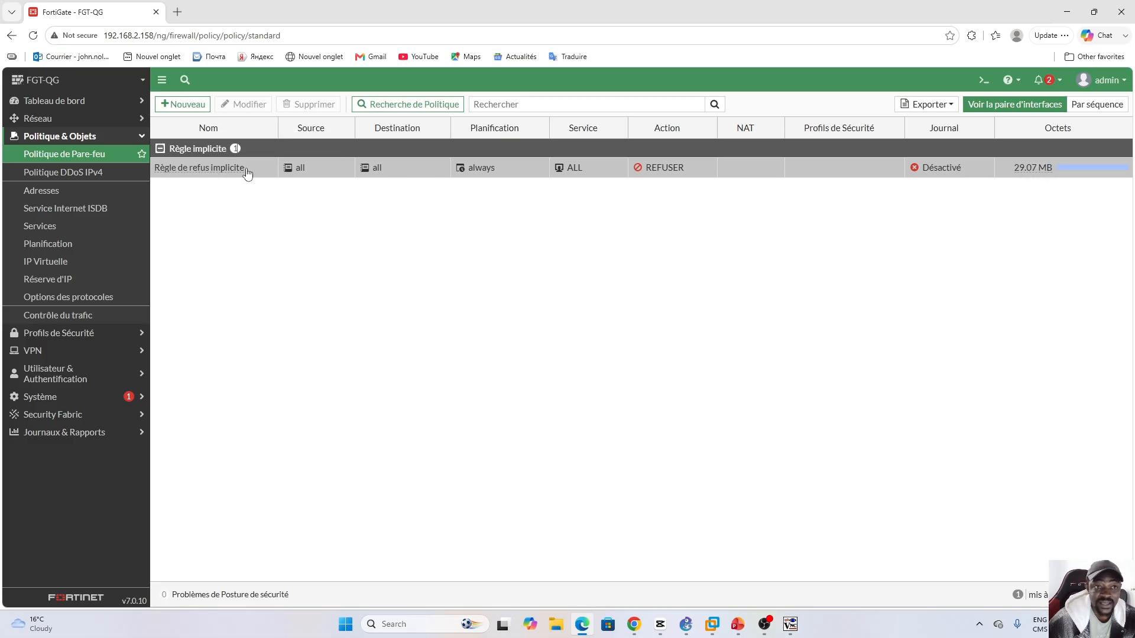
pyautogui.moveTo(985, 181)
# Start a new firewall policy and name it Employees_To_Interent.
pyautogui.click(183, 104)
pyautogui.click(298, 136)
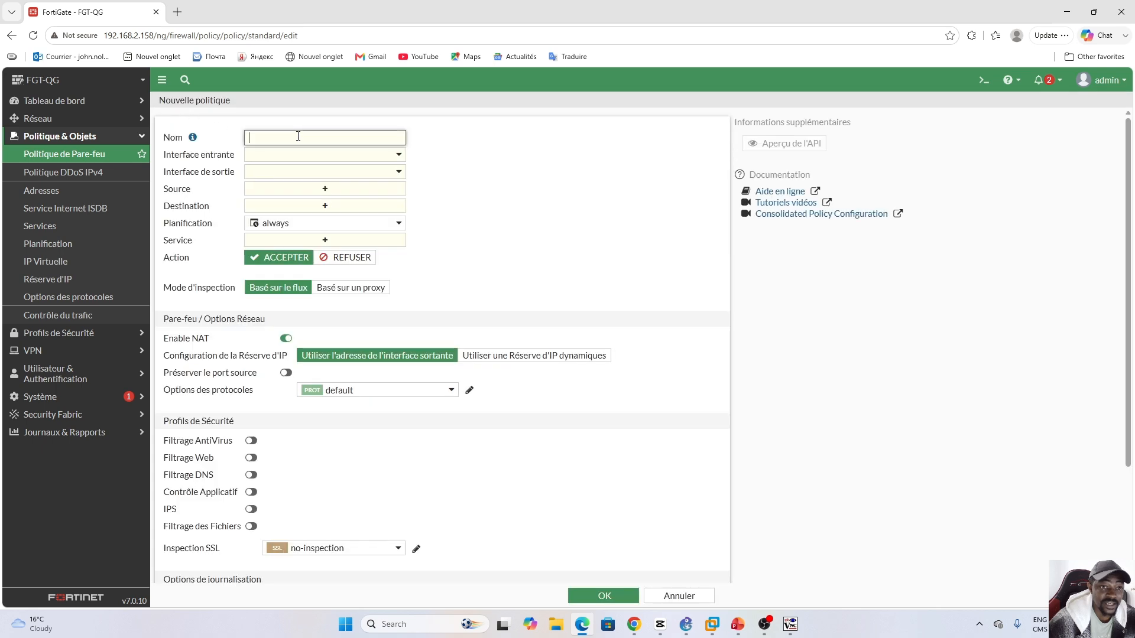
pyautogui.press('capslock')
pyautogui.write('E')
pyautogui.press('capslock')
pyautogui.write('mplo')
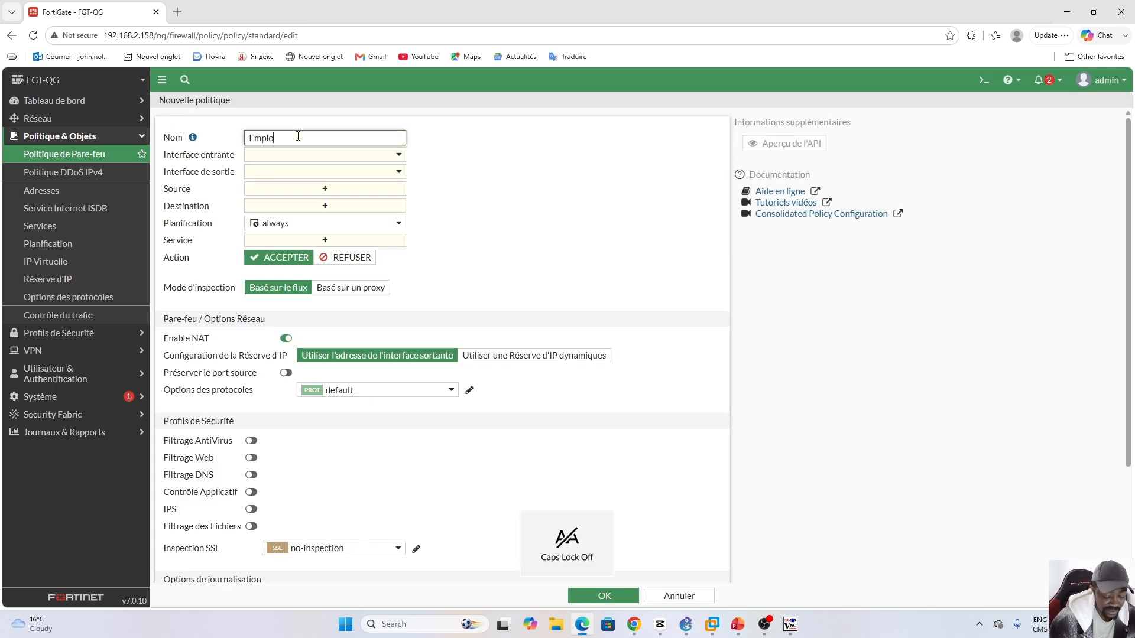
pyautogui.write('yees')
pyautogui.write('1')
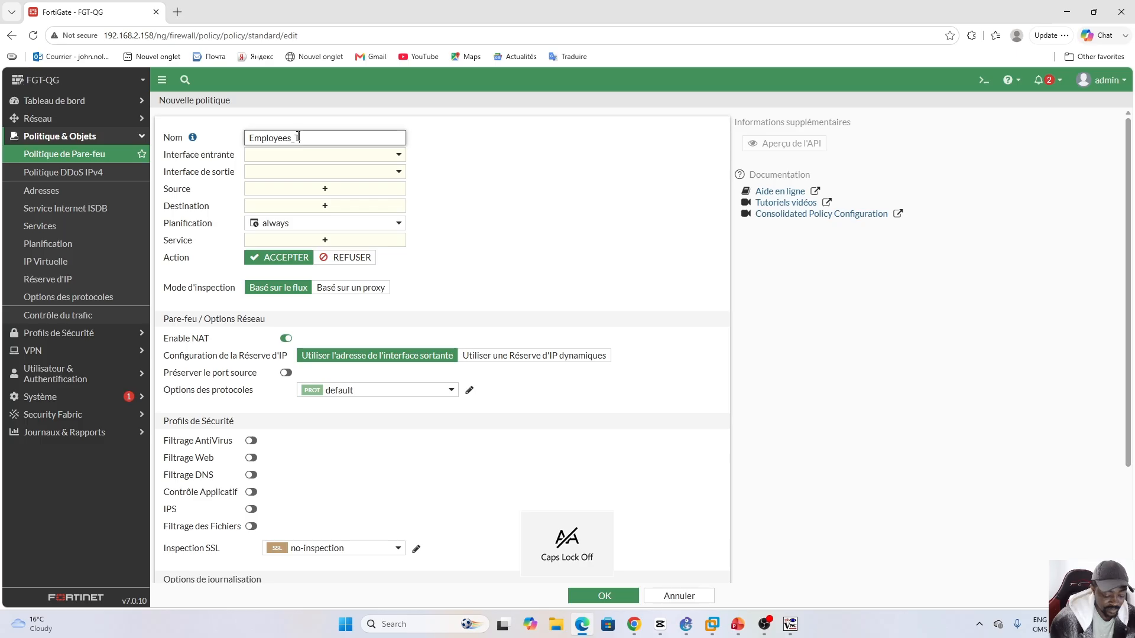
pyautogui.write('o_Interent')
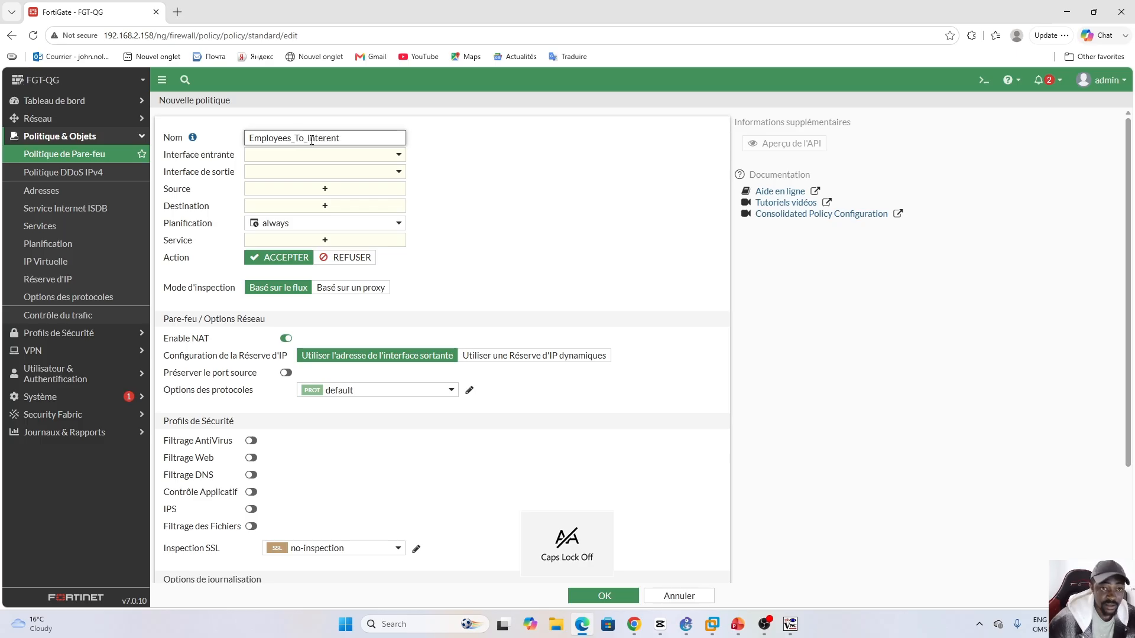
# Correct the policy name to Employees_To_Internet, with EMPLOYEES as incoming interface and virtual-wan-link as outgoing interface.
pyautogui.press('BackSpace')
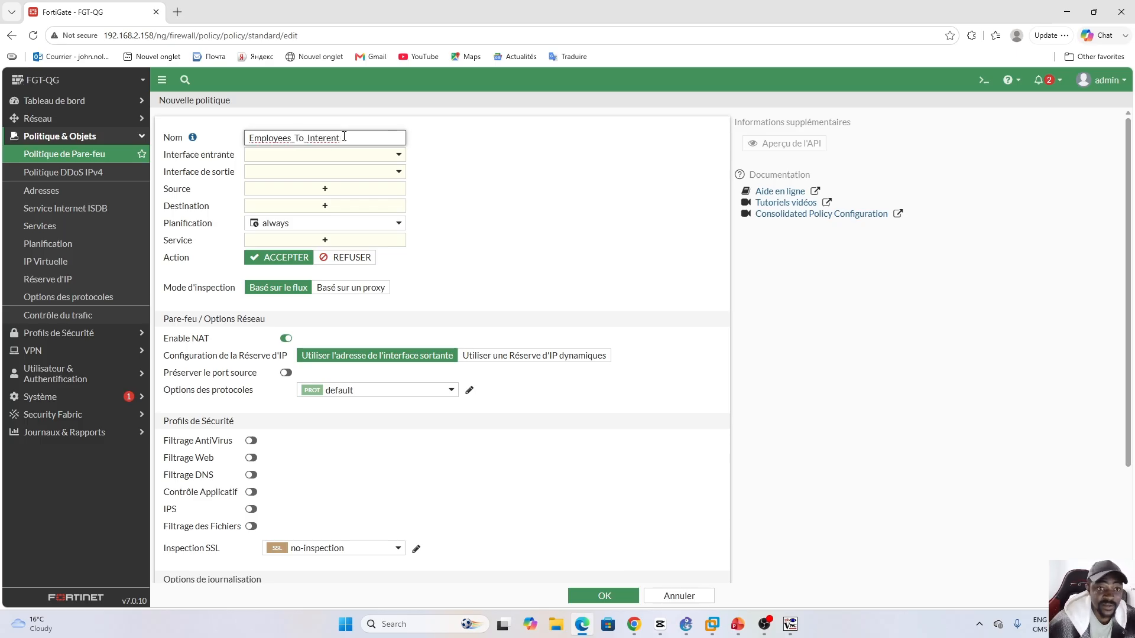
pyautogui.press('BackSpace')
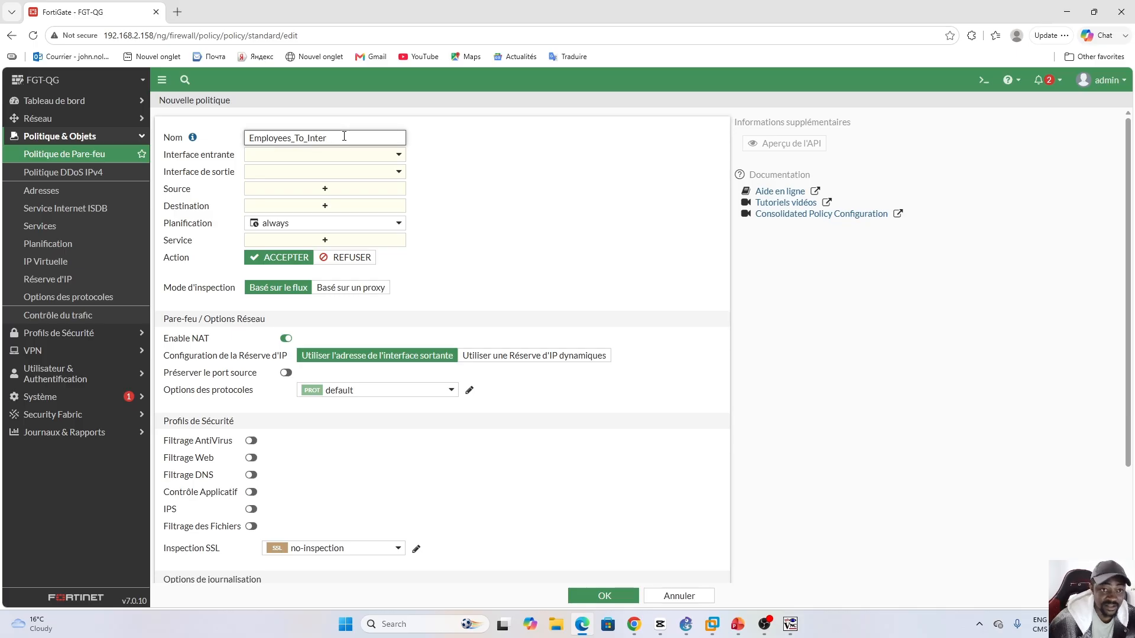
pyautogui.write('net')
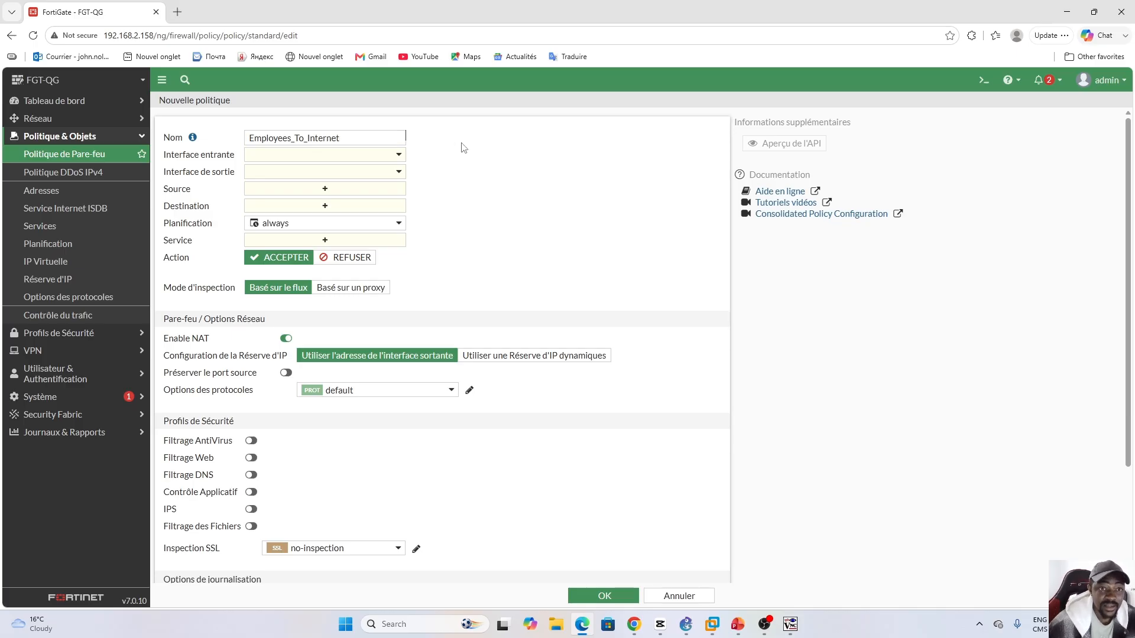
pyautogui.click(401, 156)
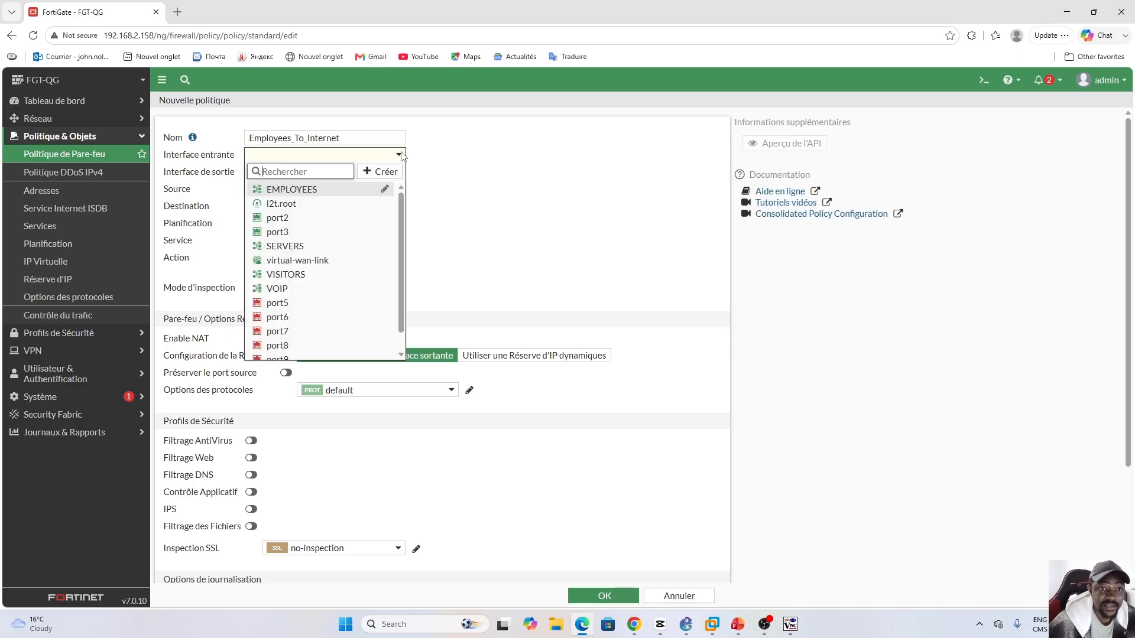
pyautogui.click(285, 190)
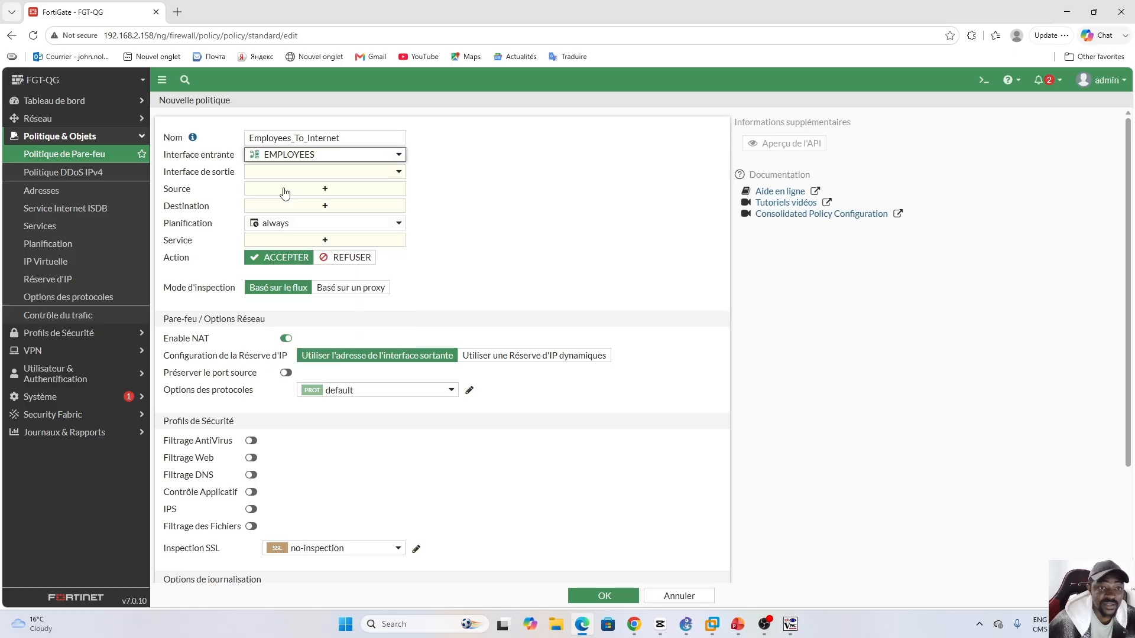
pyautogui.click(351, 177)
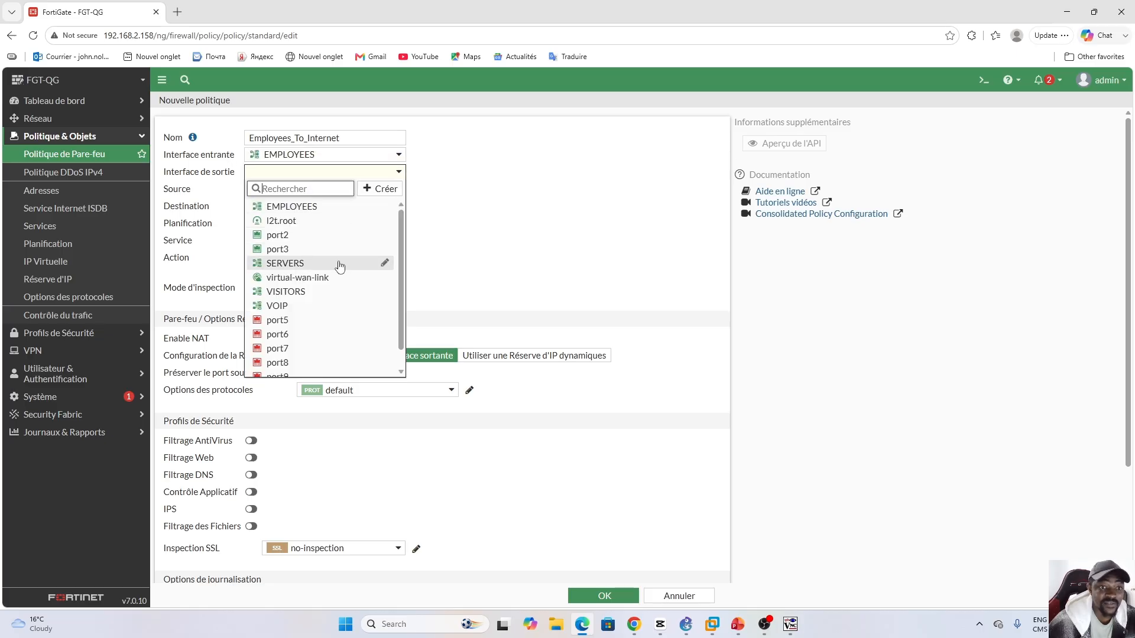
pyautogui.click(304, 279)
# Set the policy's source to EMPLOYEES address, destination to all and service to ALL, and save it.
pyautogui.click(353, 194)
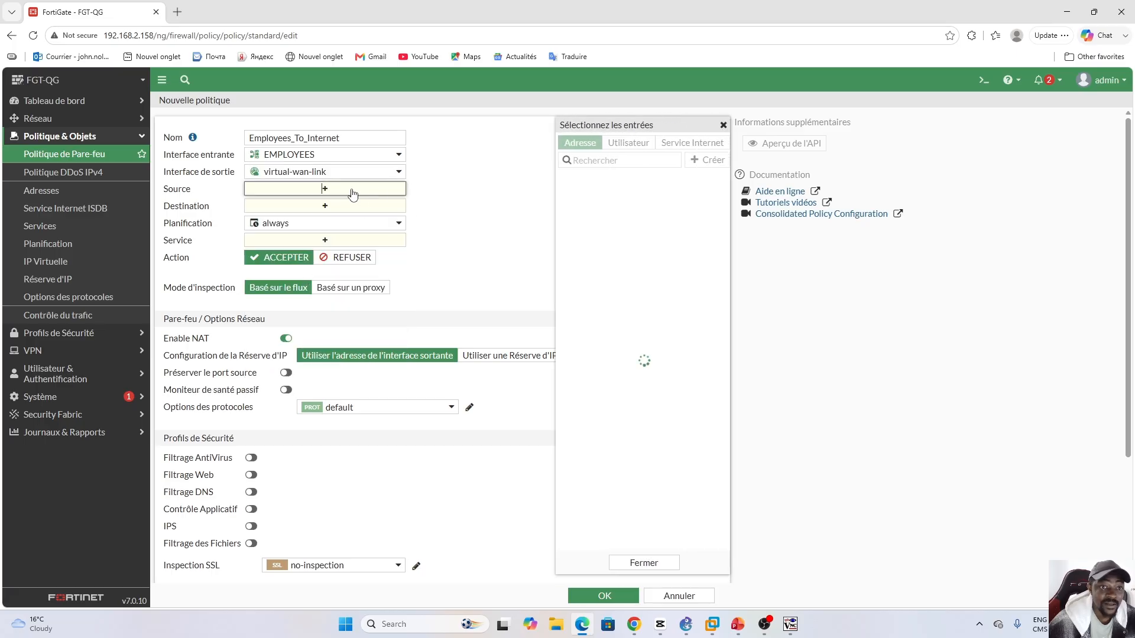
pyautogui.click(615, 208)
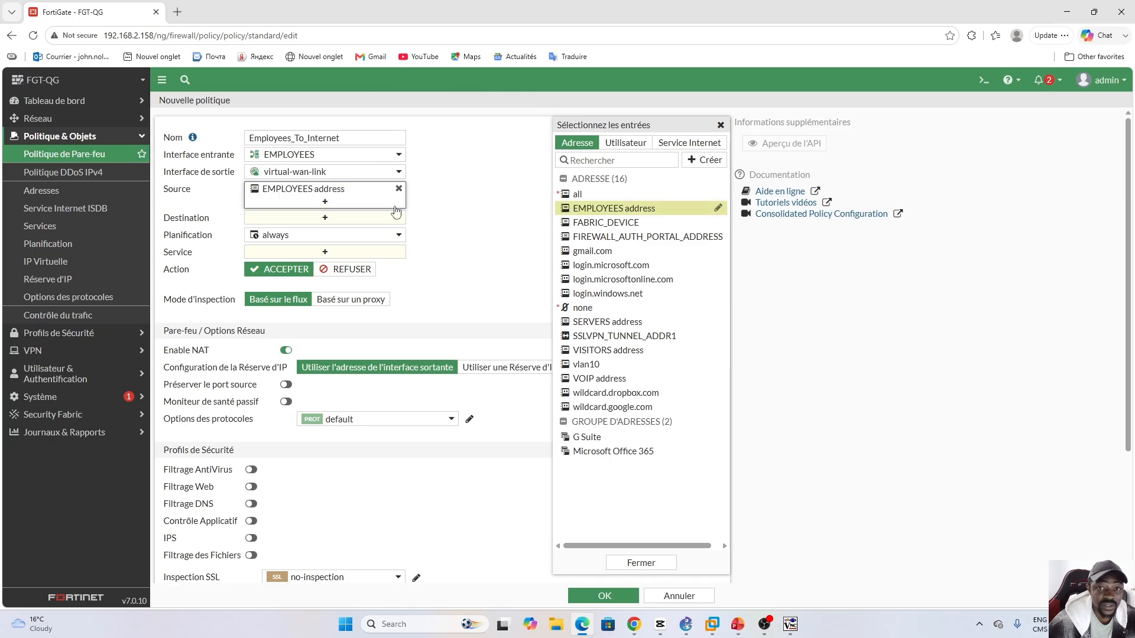
pyautogui.click(327, 223)
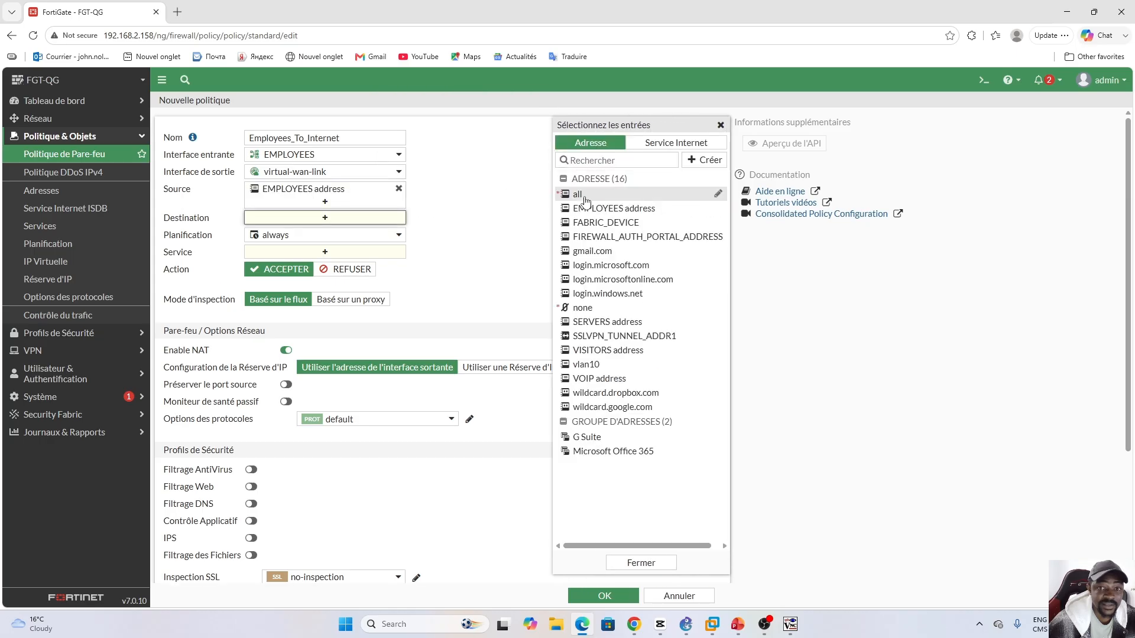
pyautogui.click(583, 195)
pyautogui.click(324, 264)
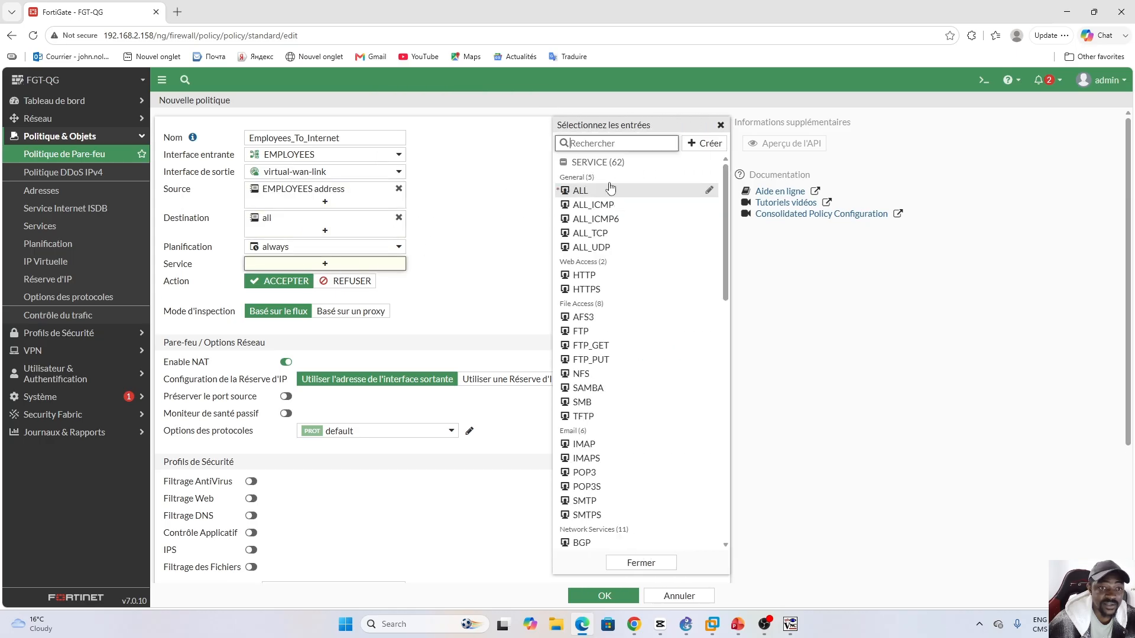
pyautogui.click(581, 193)
pyautogui.click(497, 256)
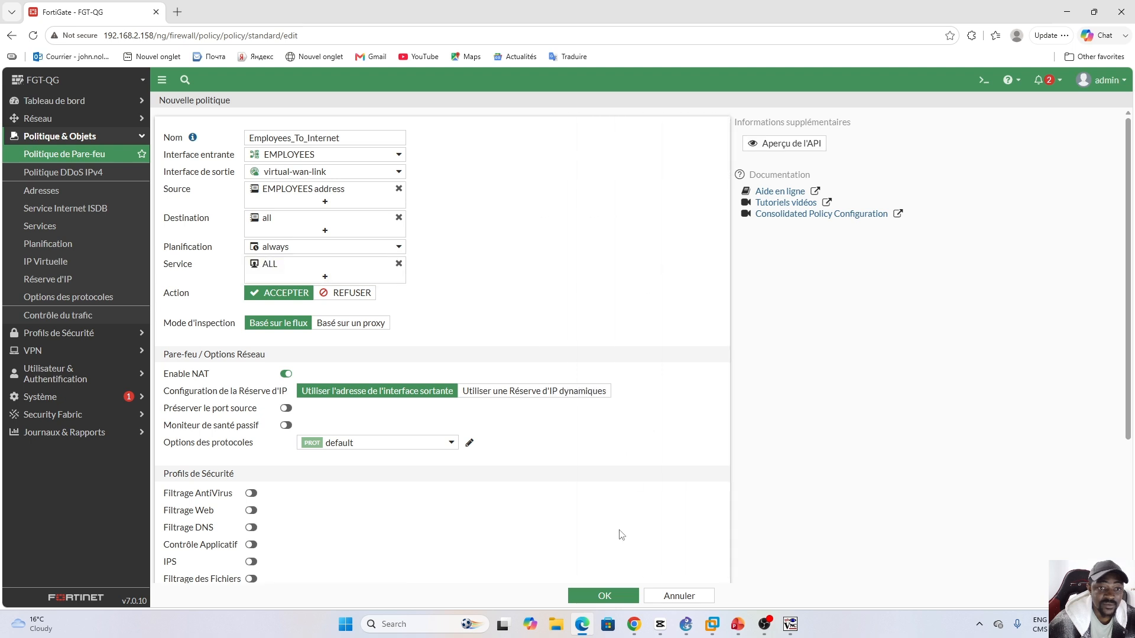
pyautogui.click(604, 596)
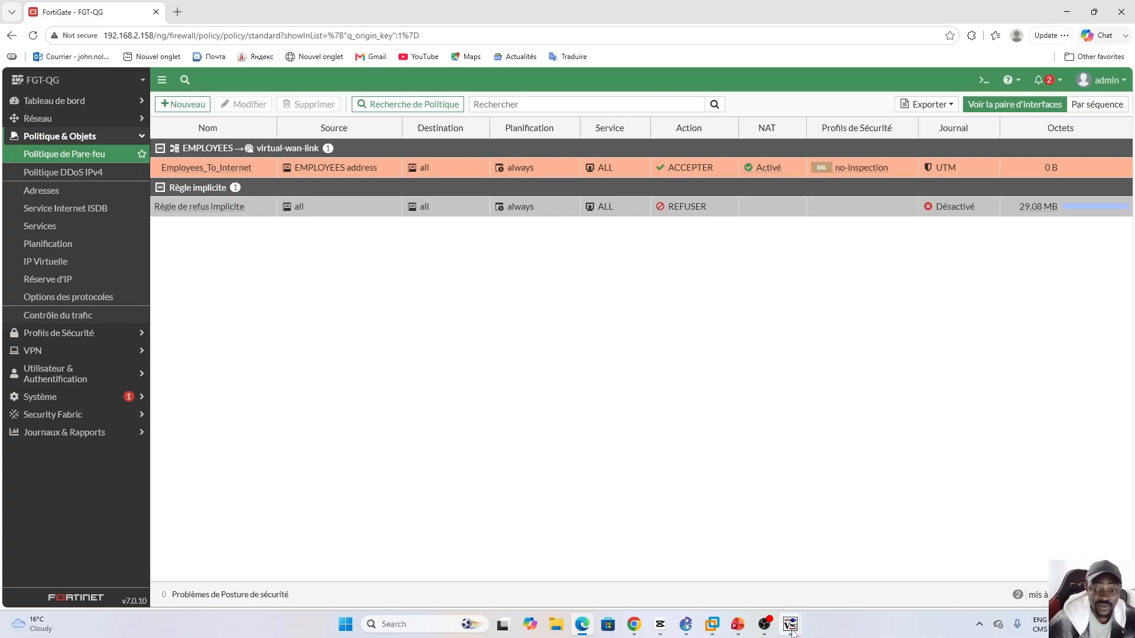
# Switch to the EMPLOYEES PC's TightVNC window, reload the Speedtest and "coupe du monde" Google search tabs, and check the Speedtest page.
pyautogui.moveTo(792, 633)
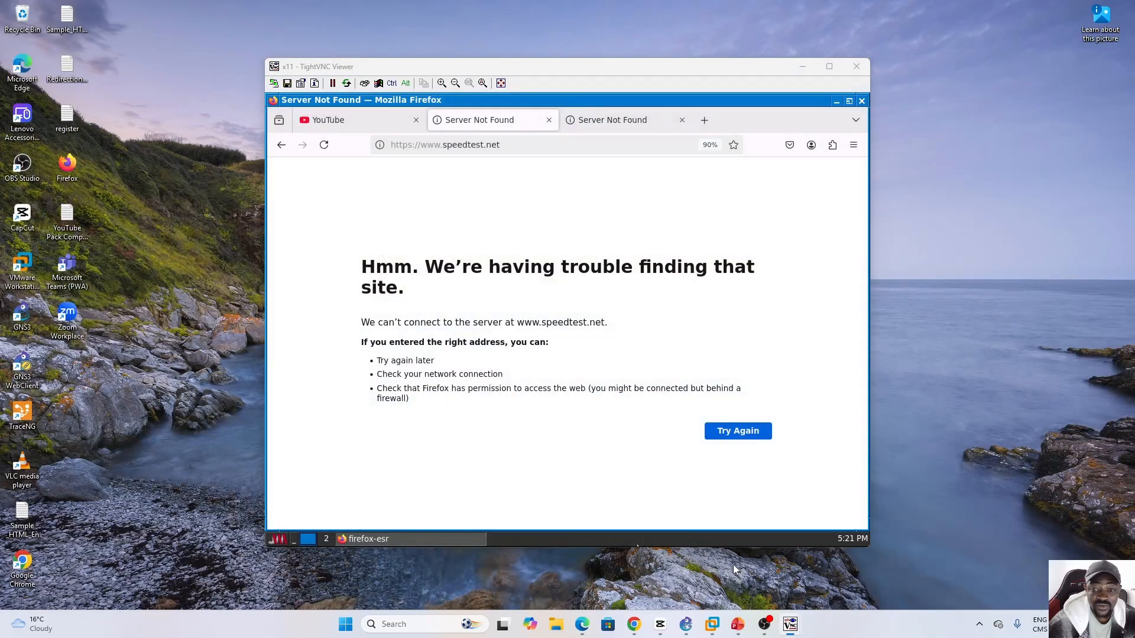
pyautogui.click(736, 565)
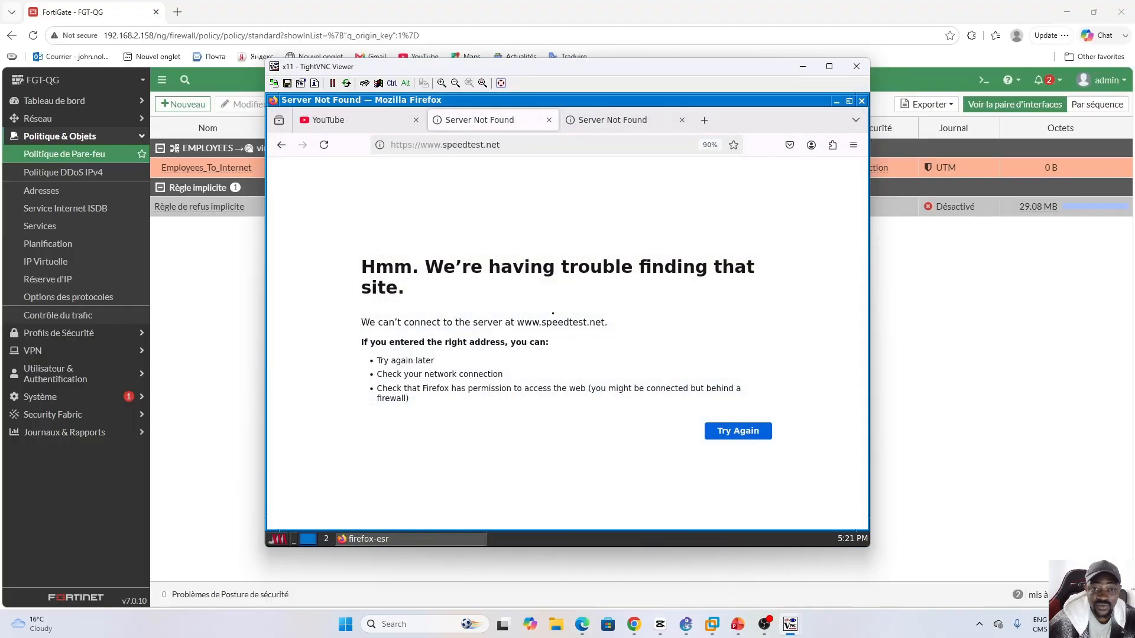
pyautogui.click(324, 145)
pyautogui.click(624, 124)
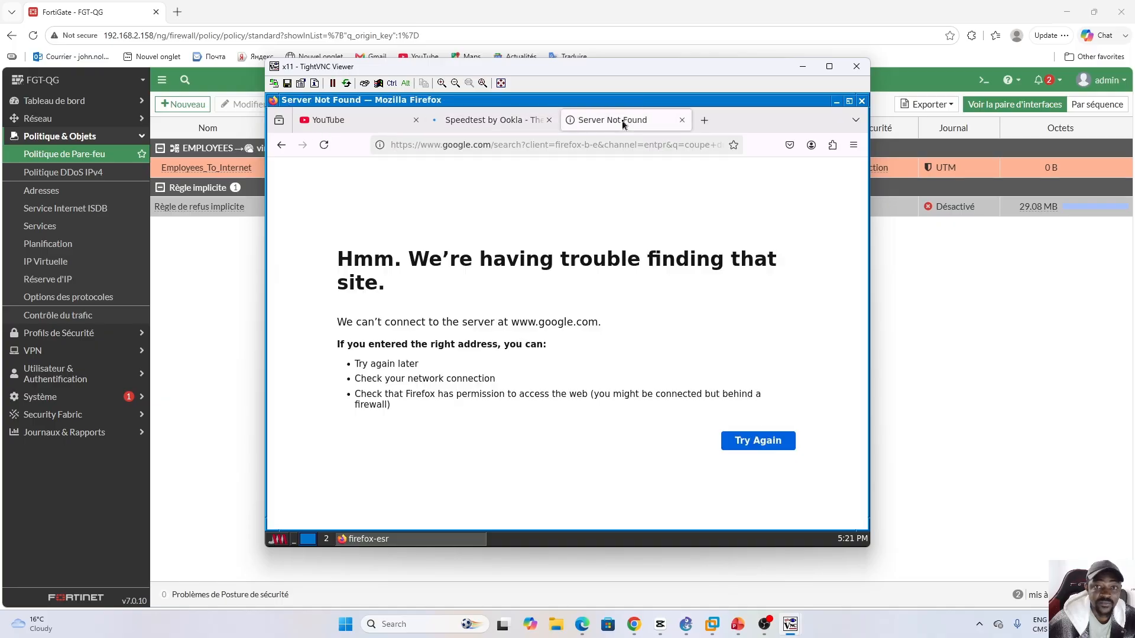
pyautogui.click(324, 145)
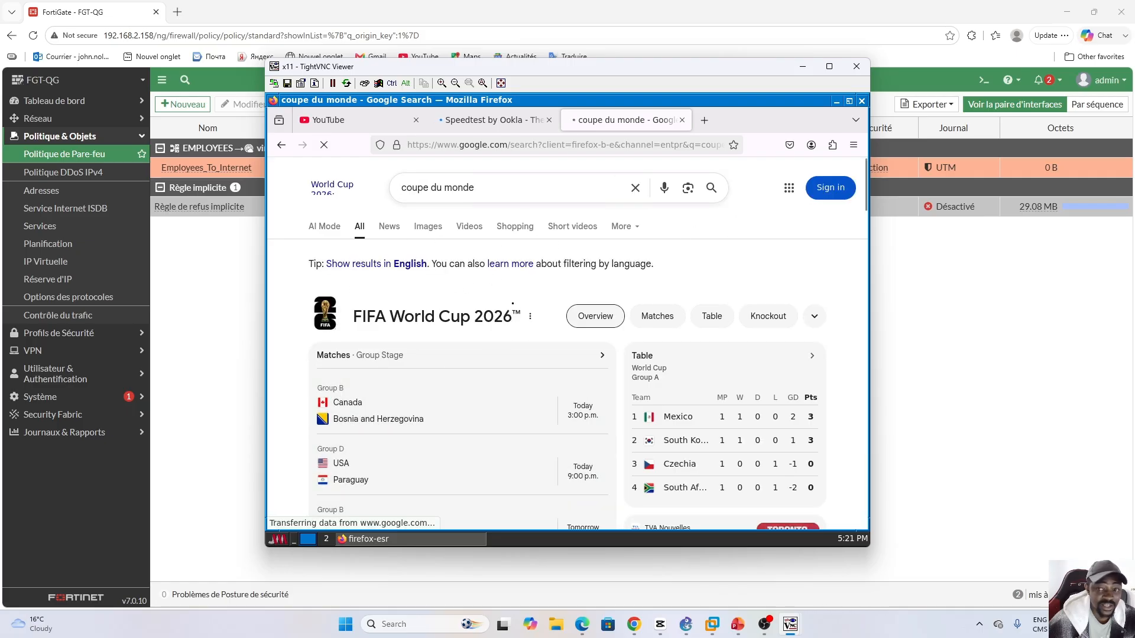
pyautogui.click(464, 120)
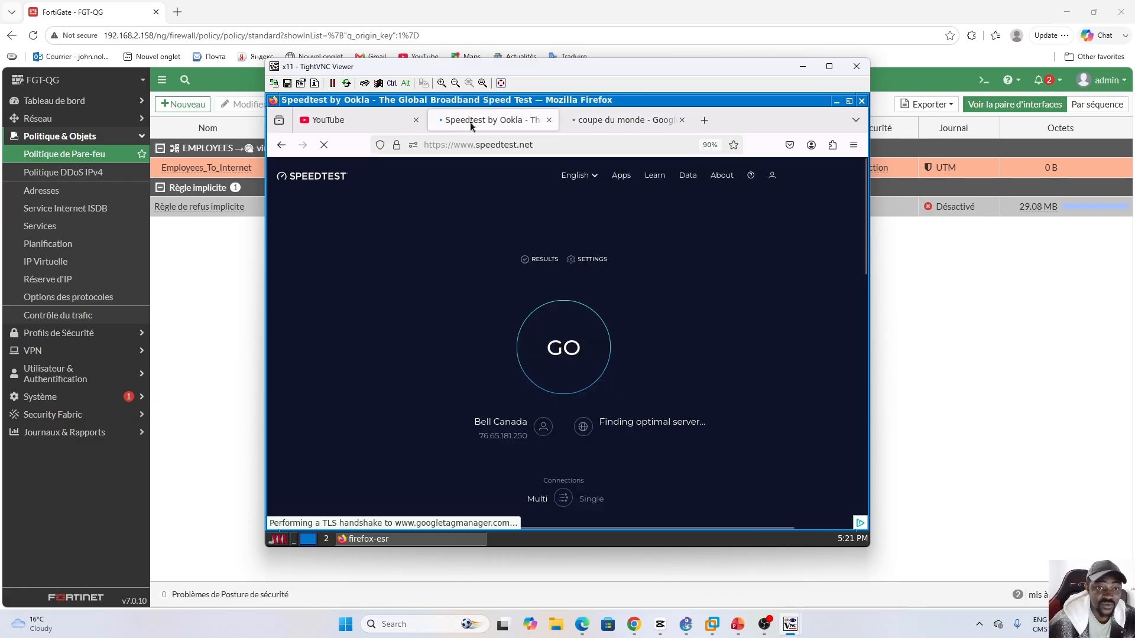
# Bring up PC-5's TightVNC window, place it beside the EMPLOYEES PC's window, and retry the Add-ons and Wikipedia pages.
pyautogui.click(793, 628)
pyautogui.click(827, 565)
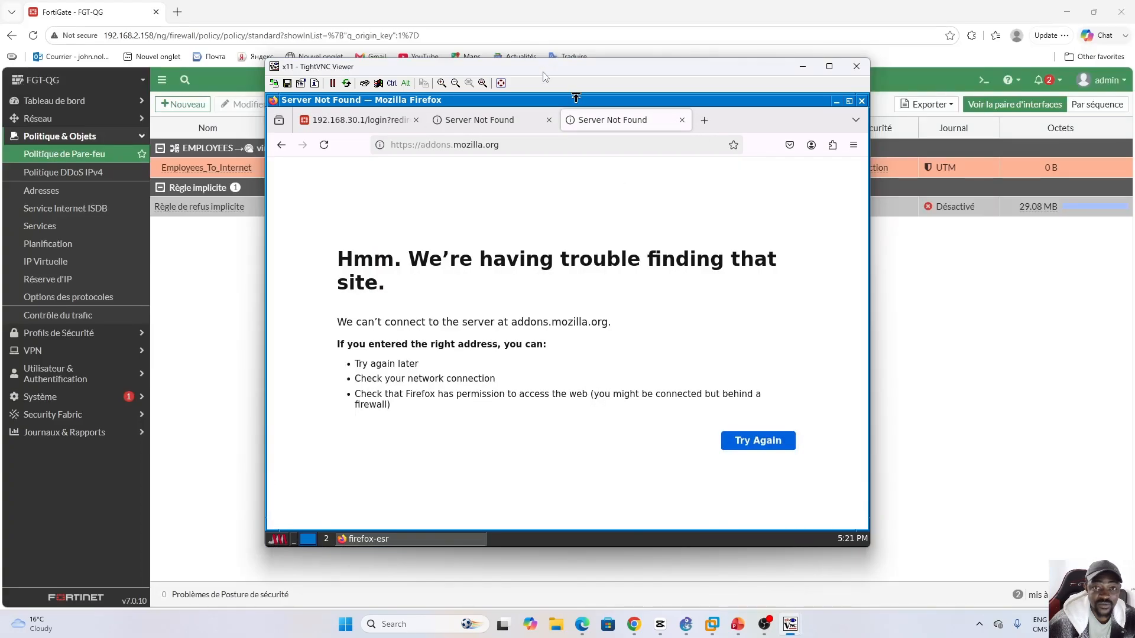
pyautogui.moveTo(544, 76); pyautogui.dragTo(753, 160)
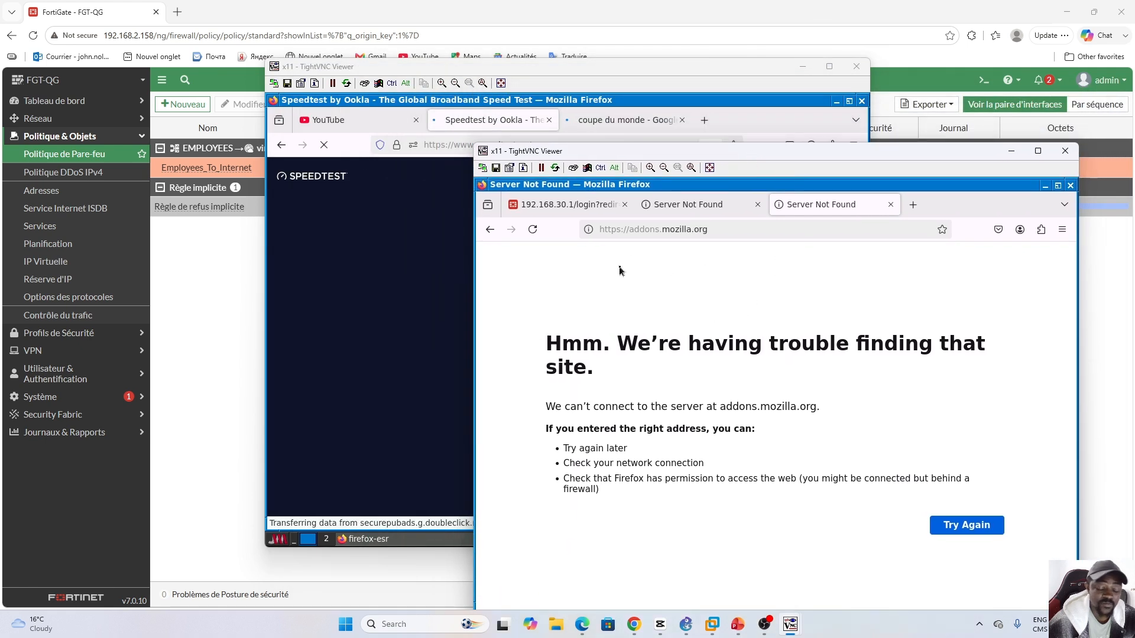
pyautogui.click(533, 230)
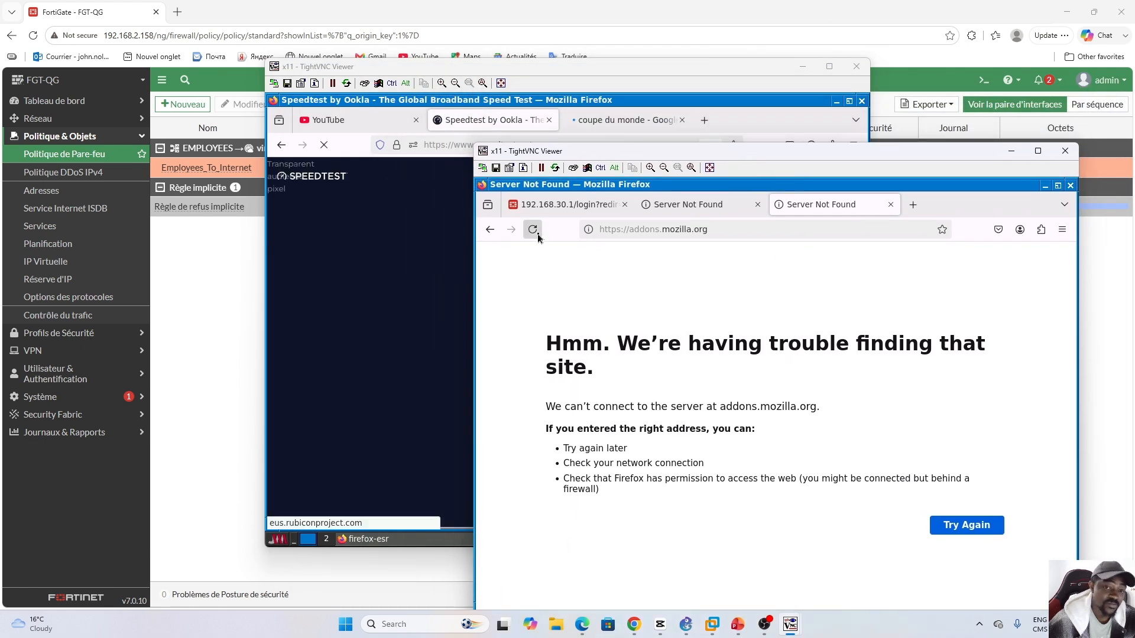
pyautogui.click(712, 206)
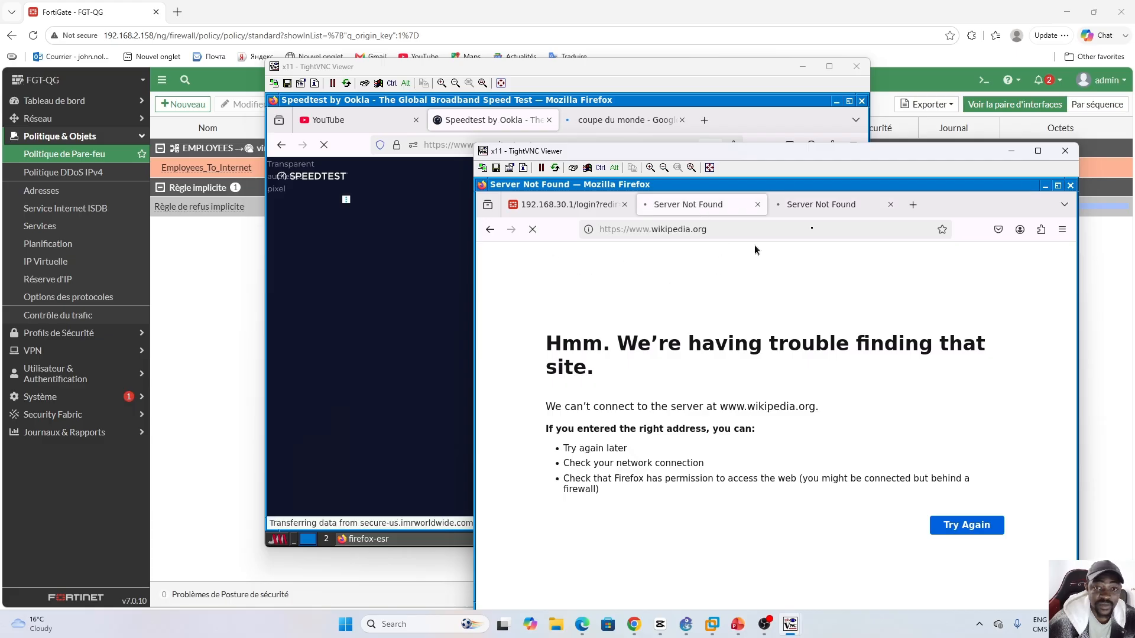
pyautogui.click(837, 204)
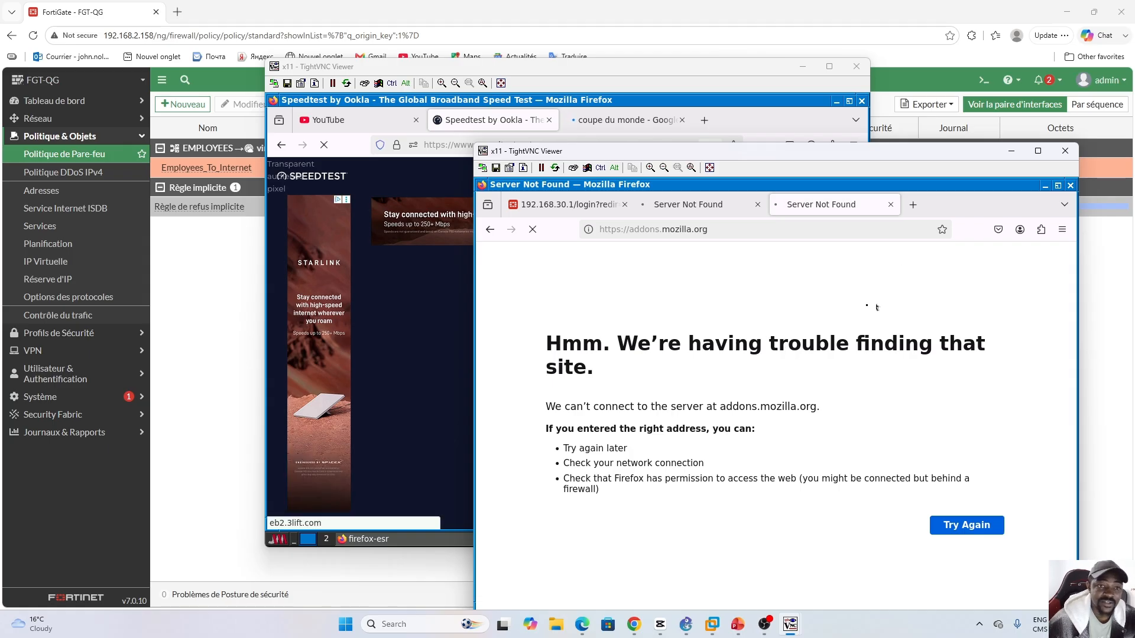
# Return to the FortiGate page, start a new firewall policy and name it Servers_To_Intertnet.
pyautogui.click(211, 370)
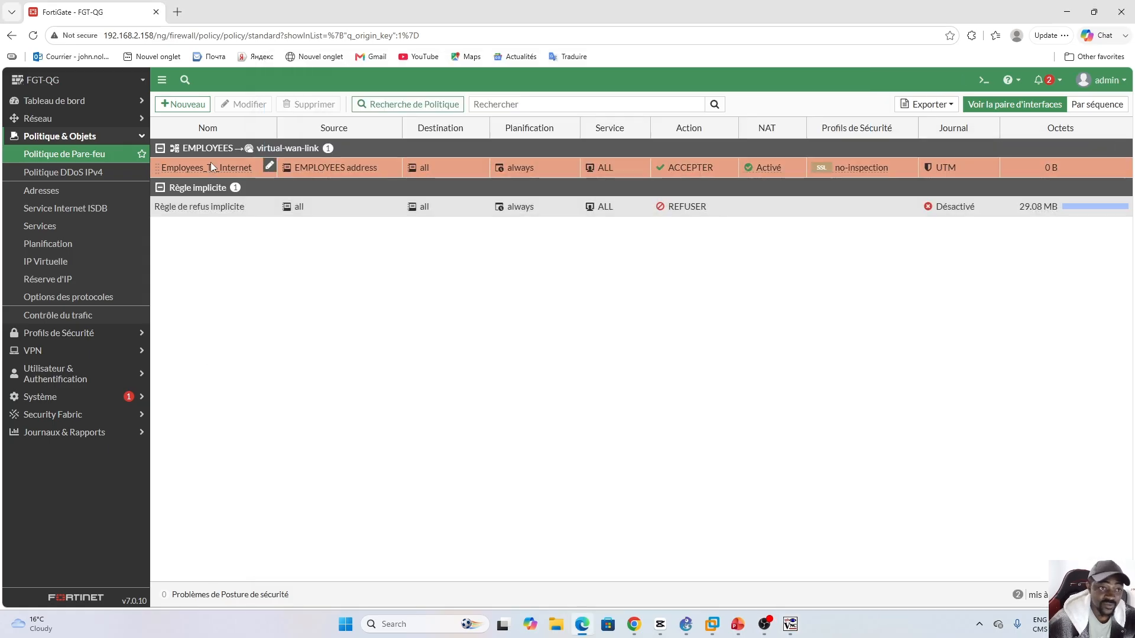
pyautogui.click(185, 108)
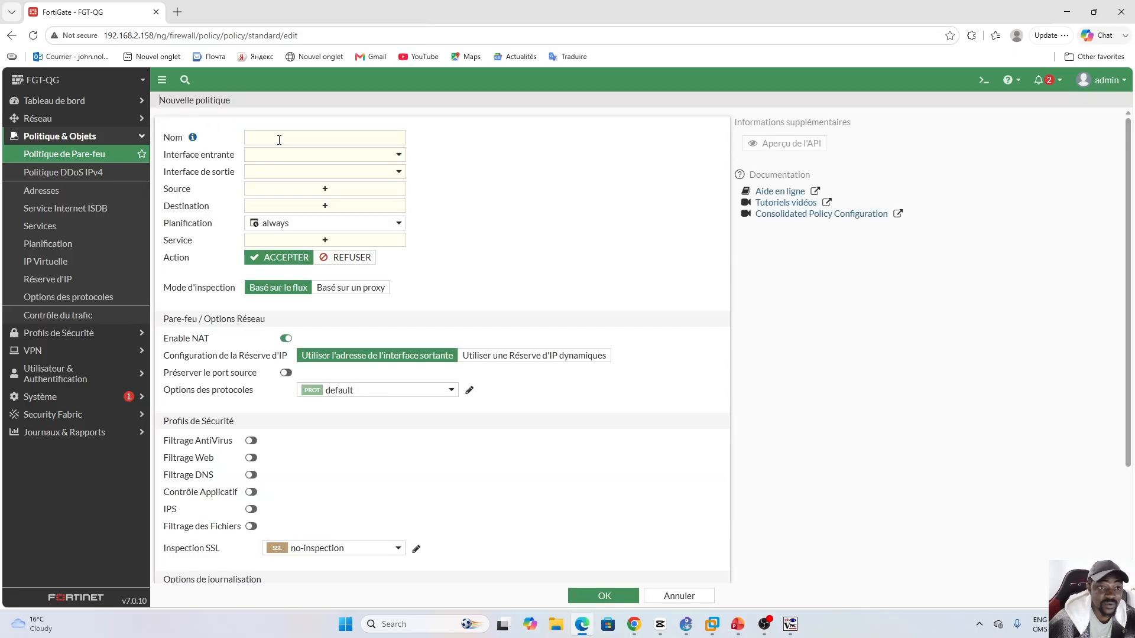
pyautogui.click(279, 138)
pyautogui.press('capslock')
pyautogui.press('capslock')
pyautogui.write('Serve')
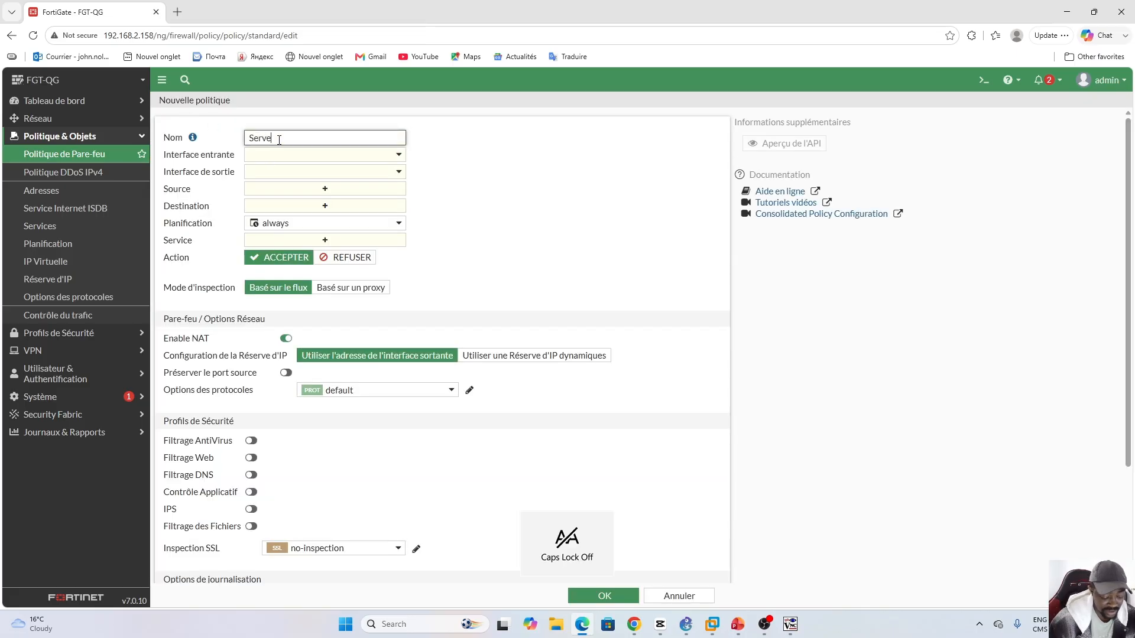
pyautogui.write('rs_')
pyautogui.press('capslock')
pyautogui.write('T')
pyautogui.press('capslock')
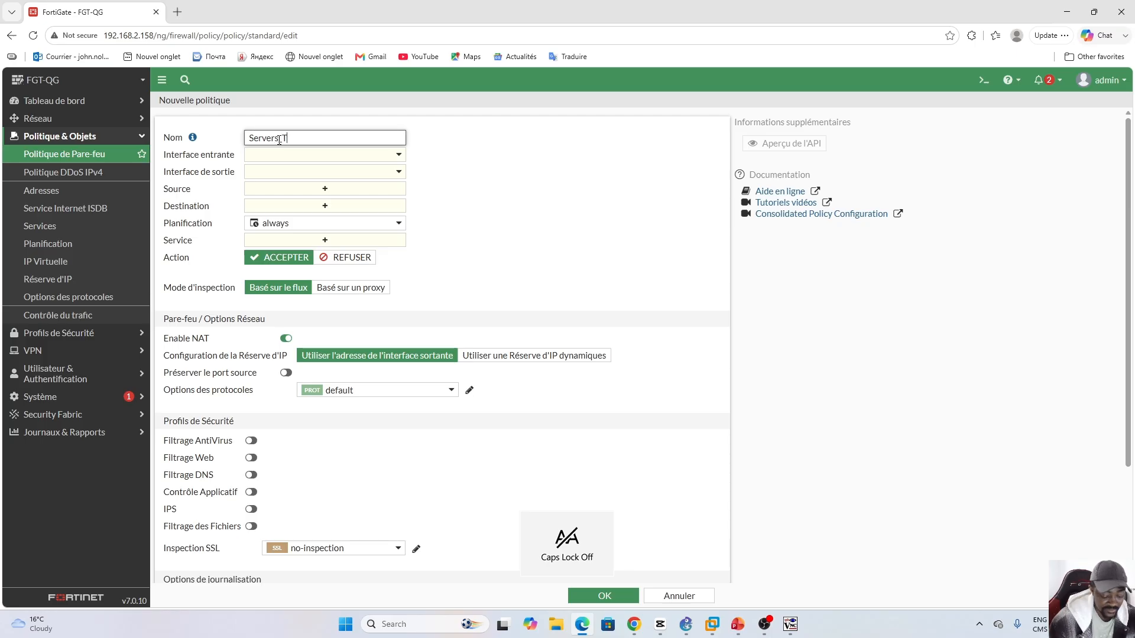
pyautogui.write('o_')
pyautogui.press('capslock')
pyautogui.write('I')
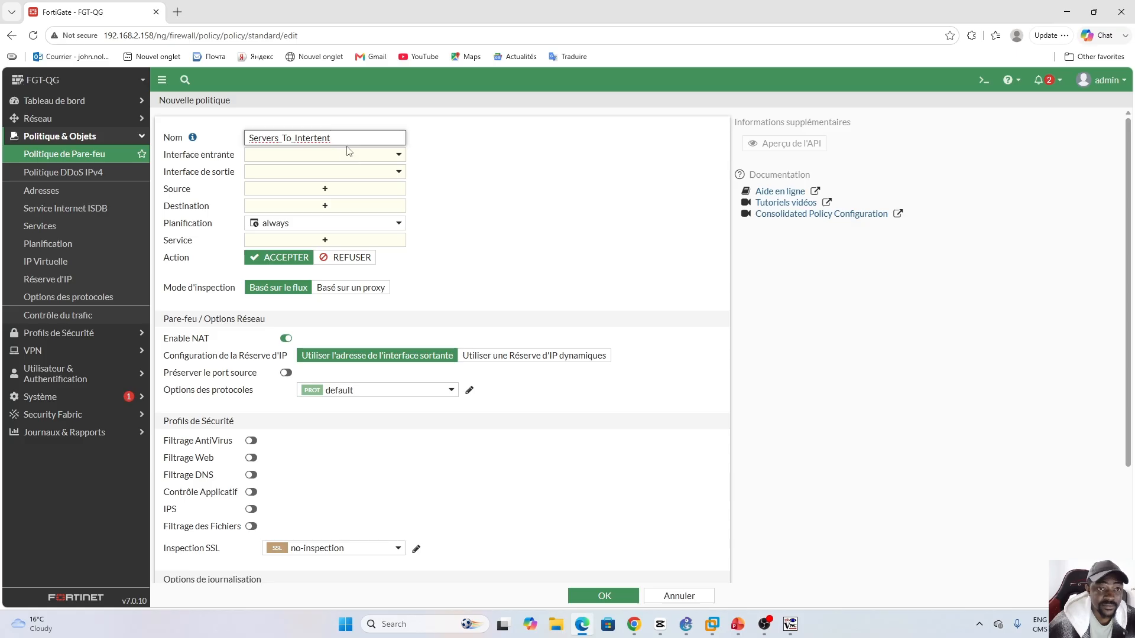
pyautogui.write('nterte')
pyautogui.press('BackSpace')
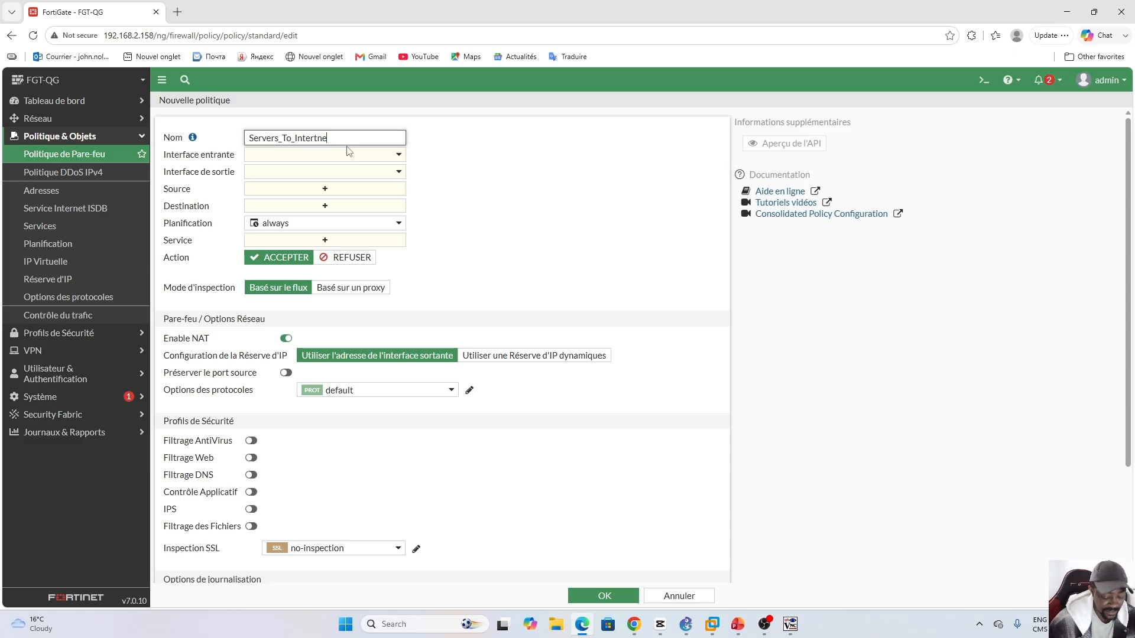
# Set the new policy's incoming interface to SERVERS and its outgoing interface to virtual-wan-link.
pyautogui.click(349, 154)
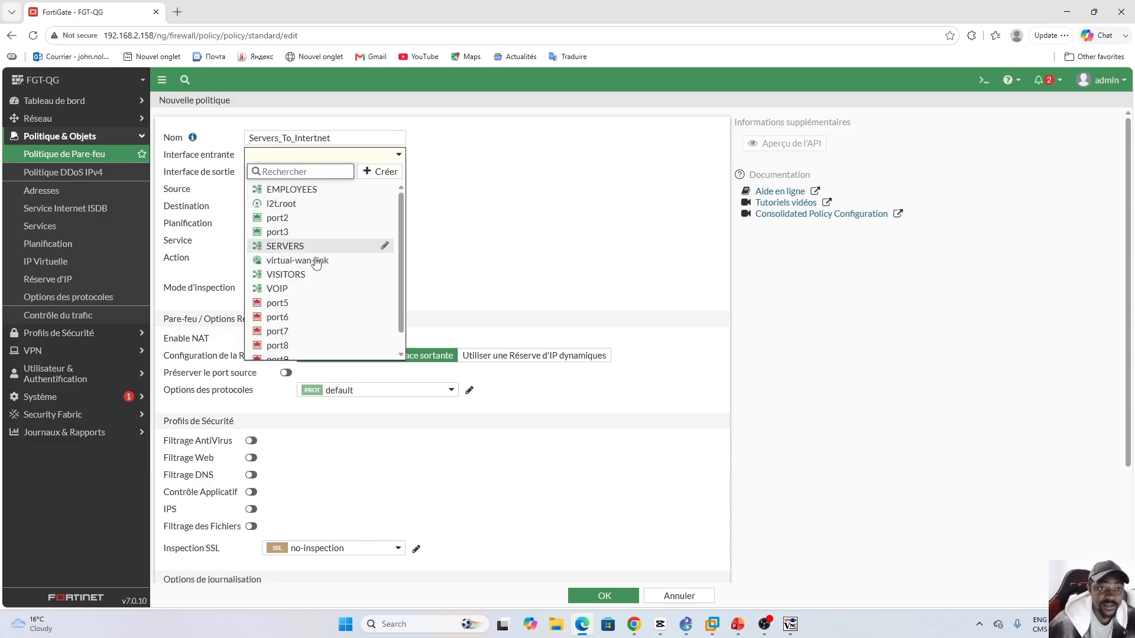
pyautogui.click(294, 247)
pyautogui.click(335, 176)
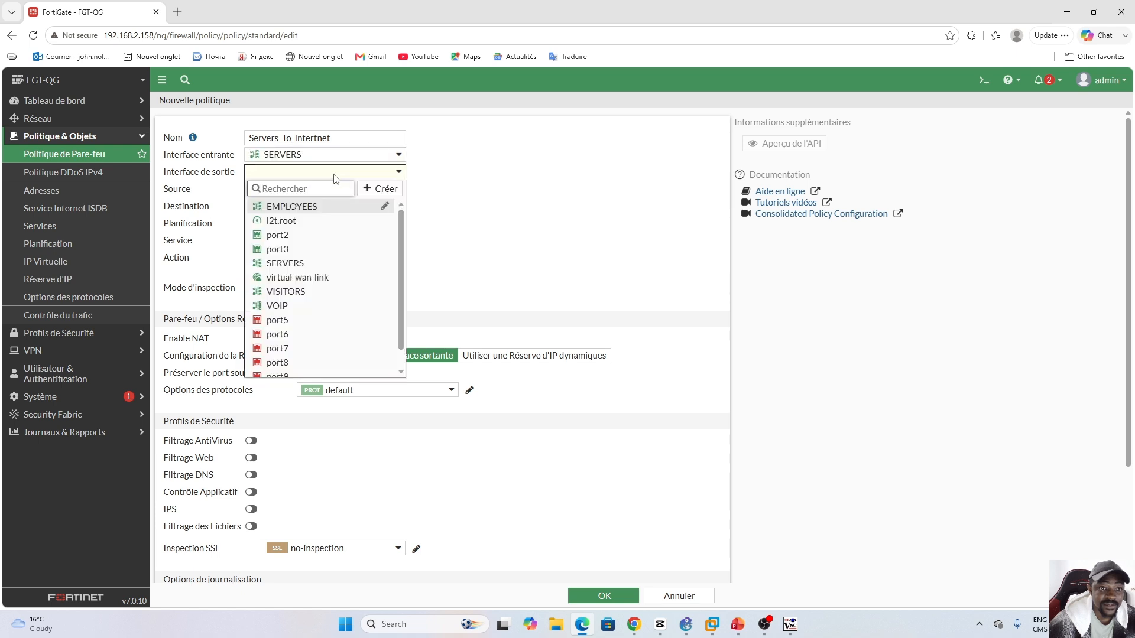
pyautogui.click(314, 279)
# Set the servers policy's source to SERVERS address, destination to all and service to ALL.
pyautogui.click(324, 188)
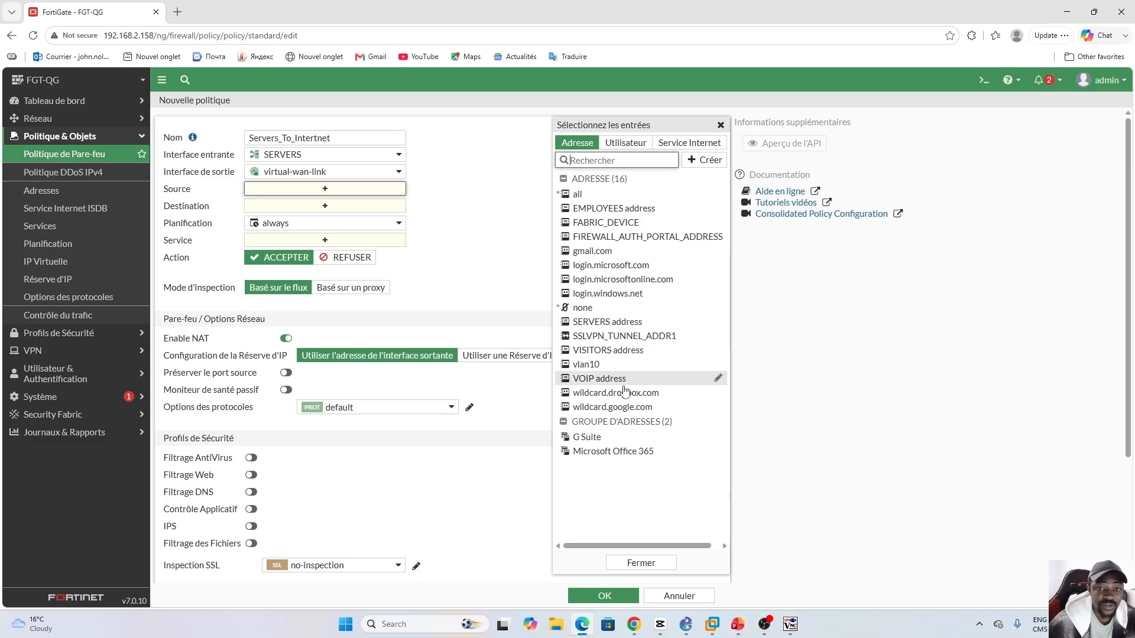
pyautogui.click(618, 322)
pyautogui.click(325, 218)
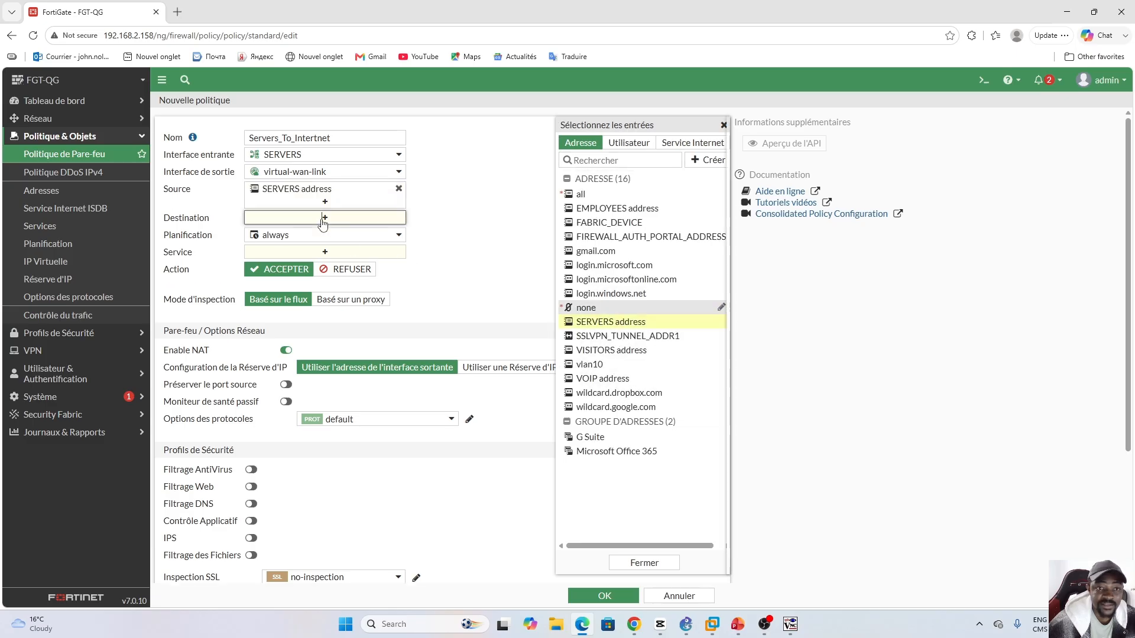
pyautogui.click(578, 195)
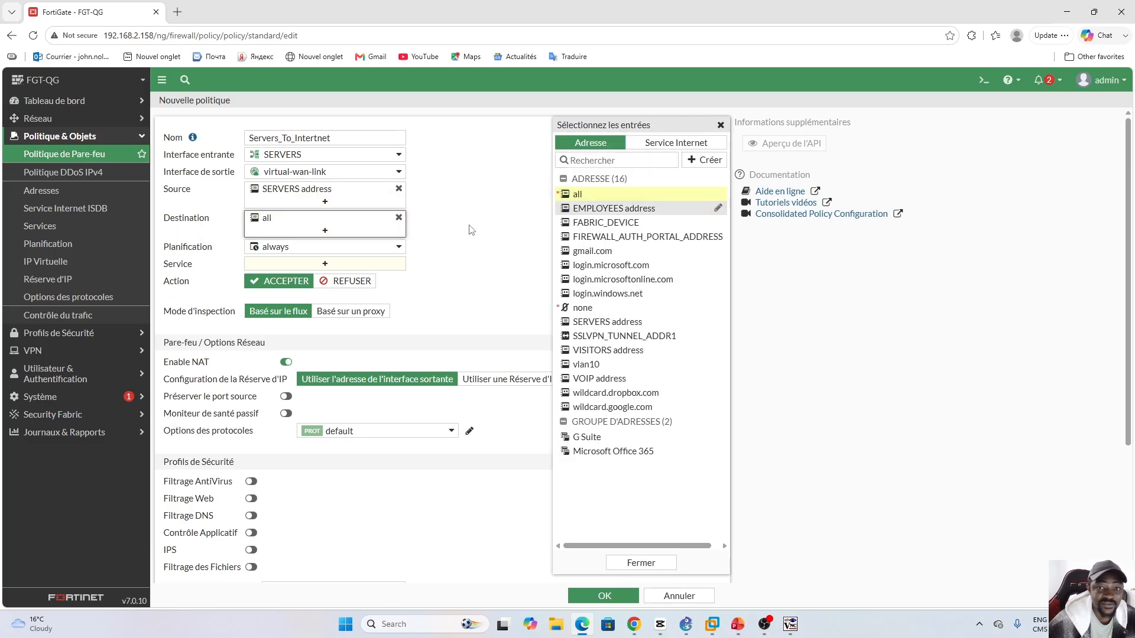
pyautogui.click(326, 269)
pyautogui.click(581, 192)
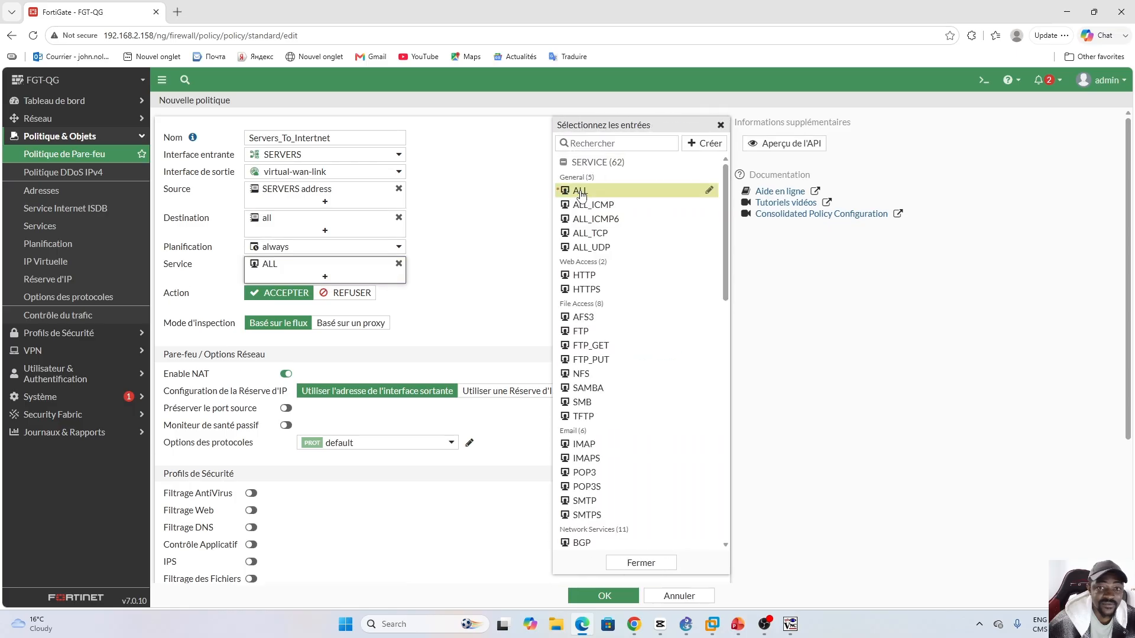
pyautogui.click(501, 248)
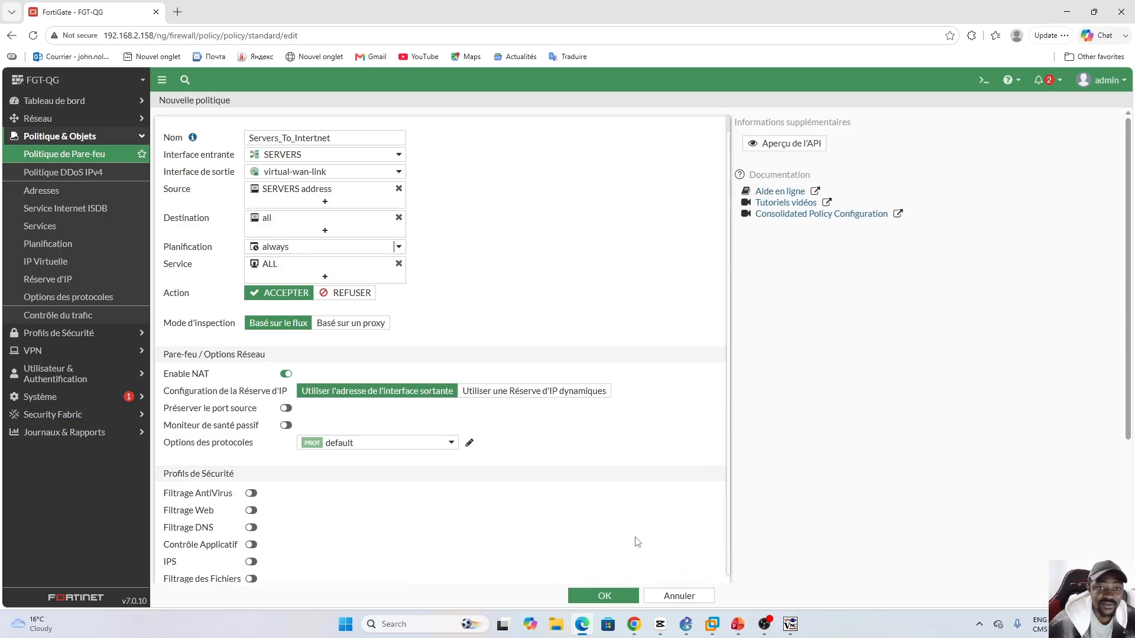
# Save the servers firewall policy, then open the SD-WAN rules and inspect the ISP_ROGERS member of the servers rule.
pyautogui.click(603, 596)
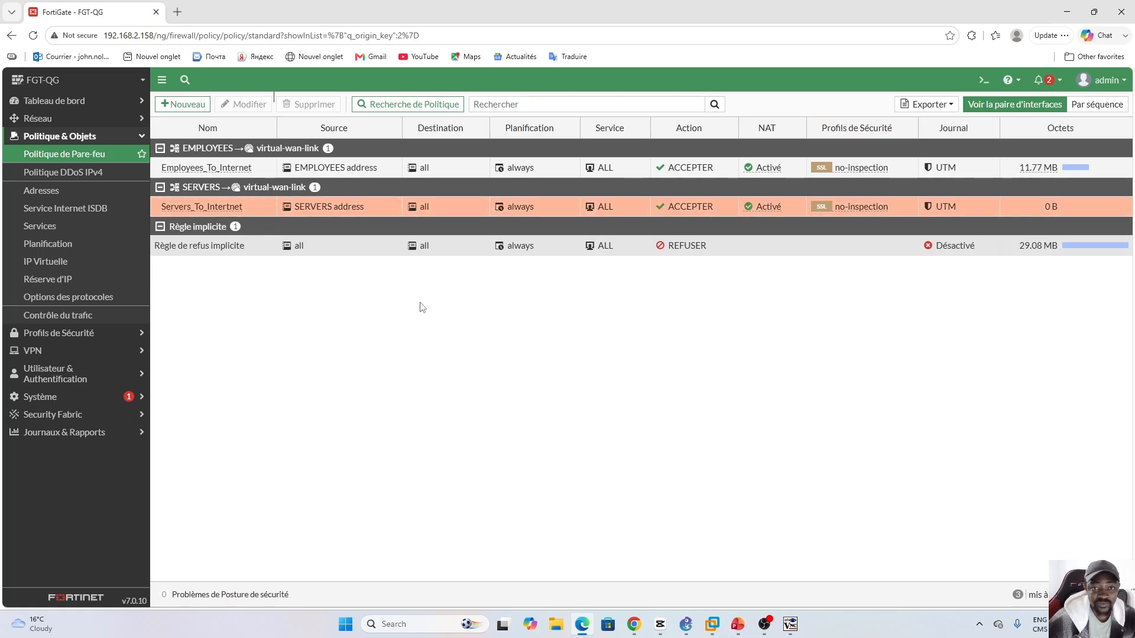
pyautogui.click(53, 118)
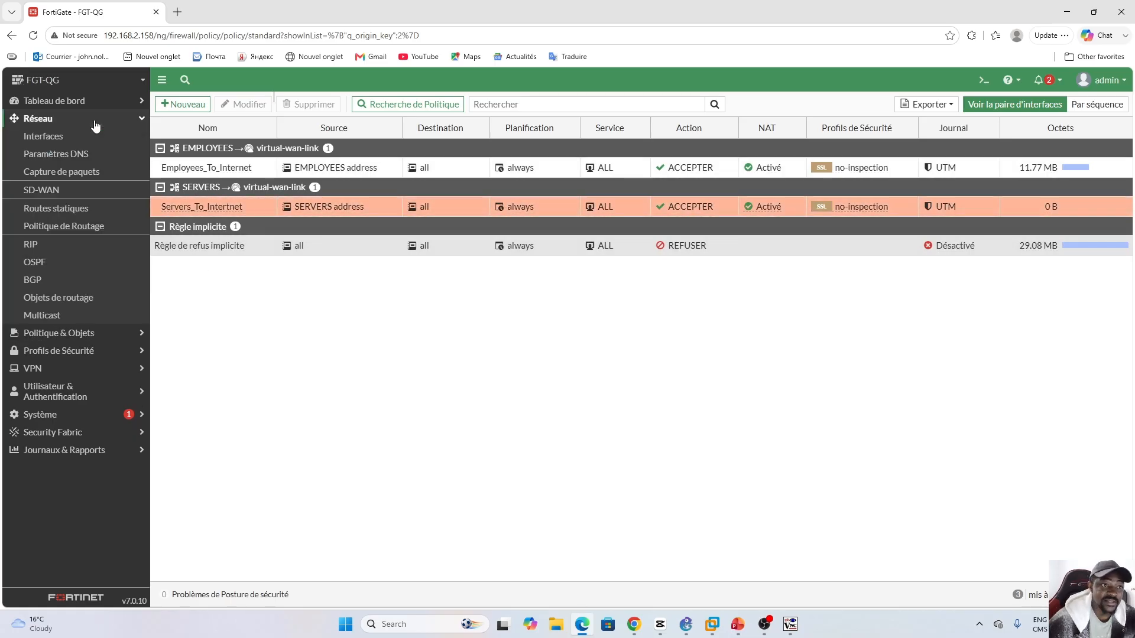
pyautogui.click(59, 190)
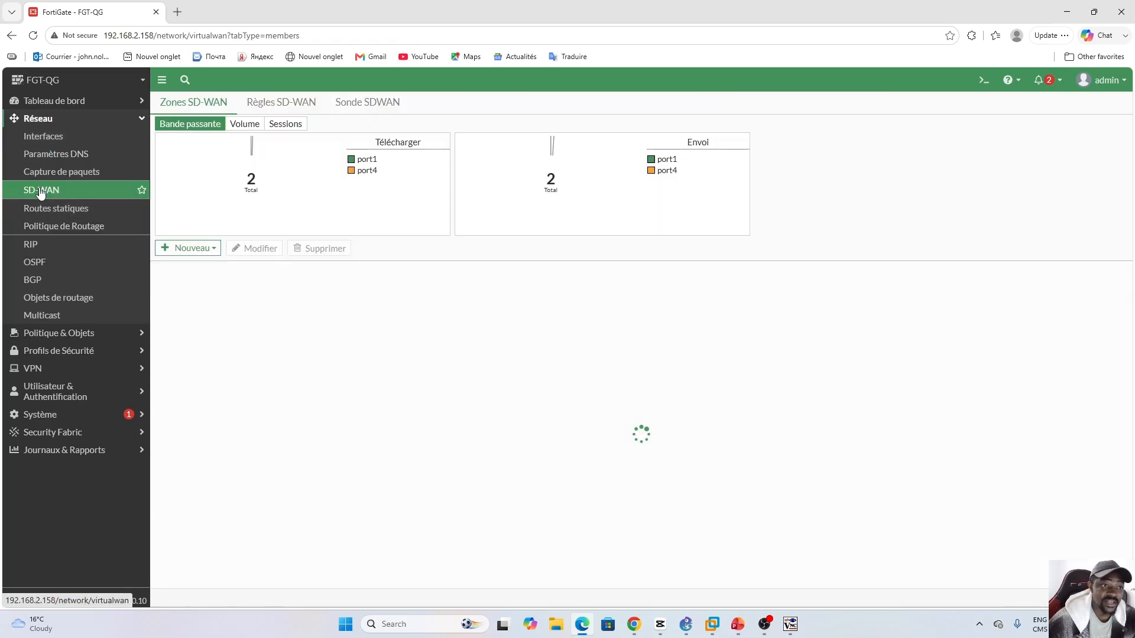
pyautogui.click(264, 110)
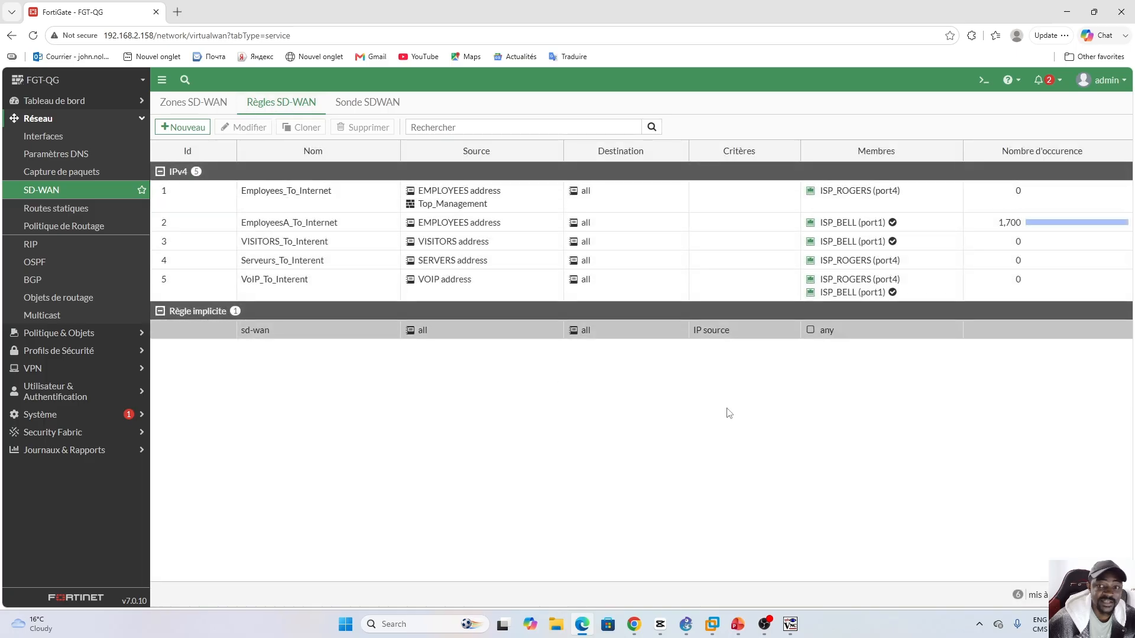
pyautogui.click(353, 266)
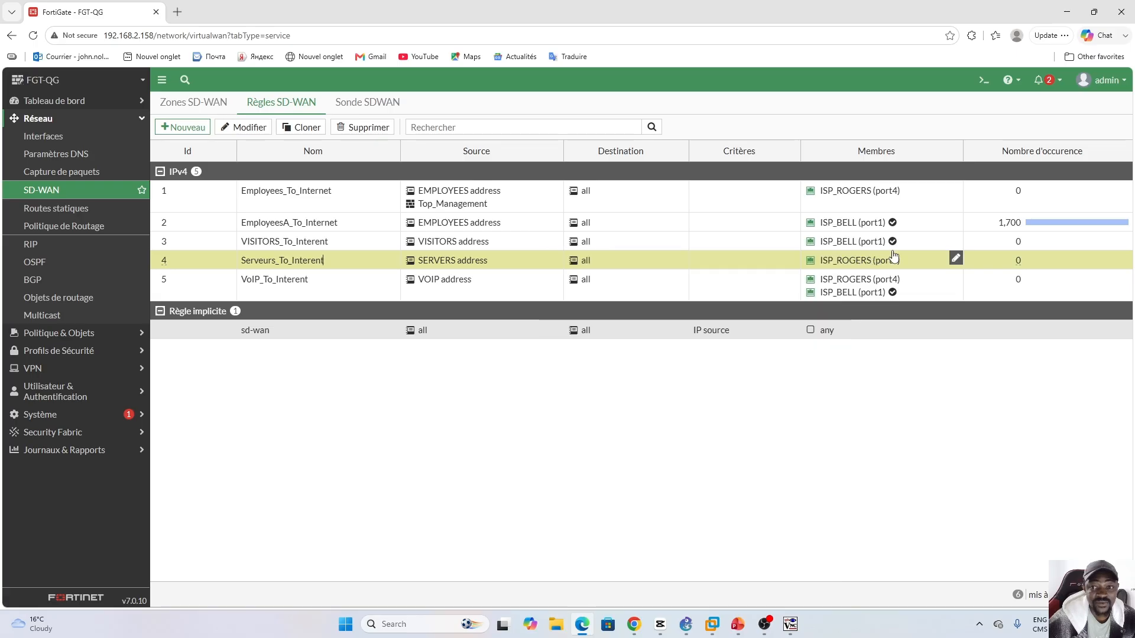
pyautogui.moveTo(867, 262)
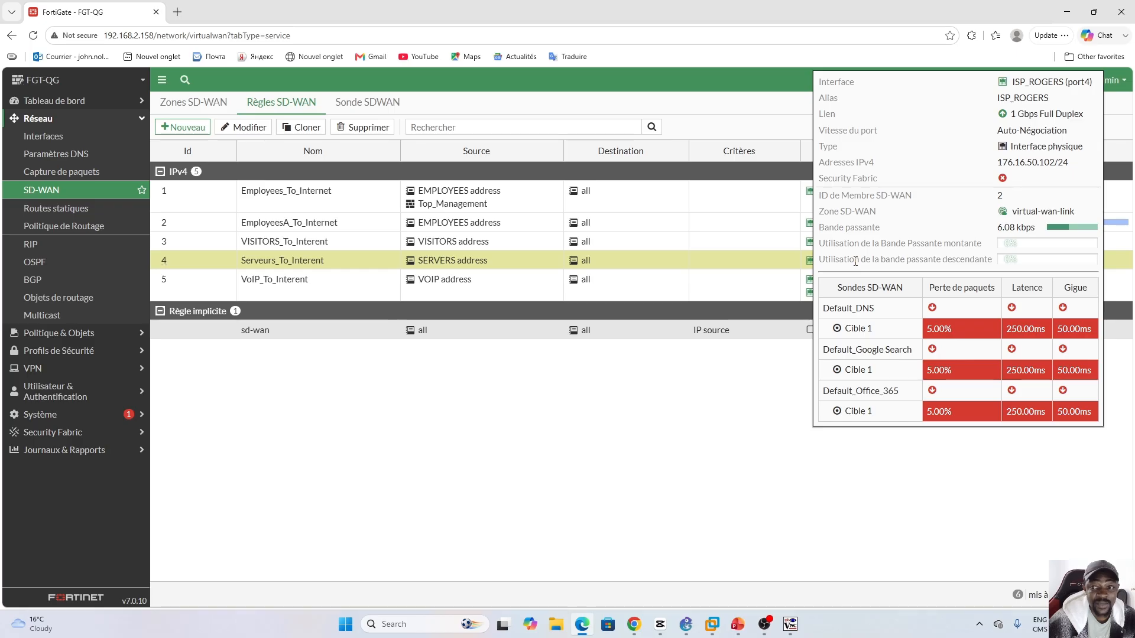
# Switch to PC-5's TightVNC window, retry the Add-ons and Wikipedia pages, and move the window aside.
pyautogui.click(687, 629)
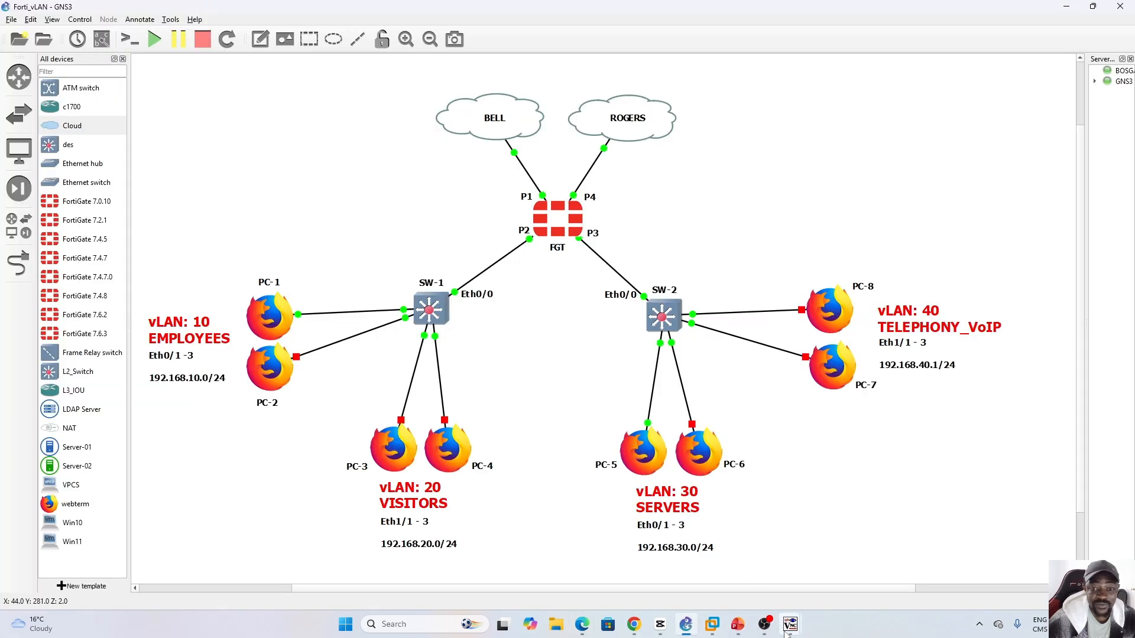
pyautogui.click(789, 631)
pyautogui.click(836, 572)
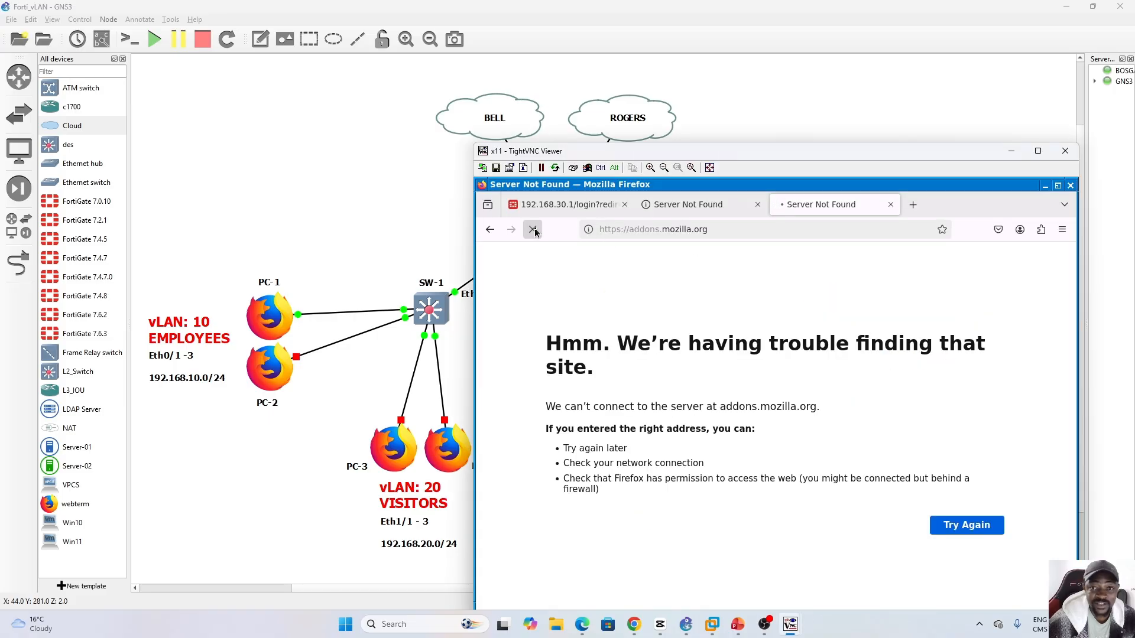
pyautogui.hotkey('ctrl', 'pageup')
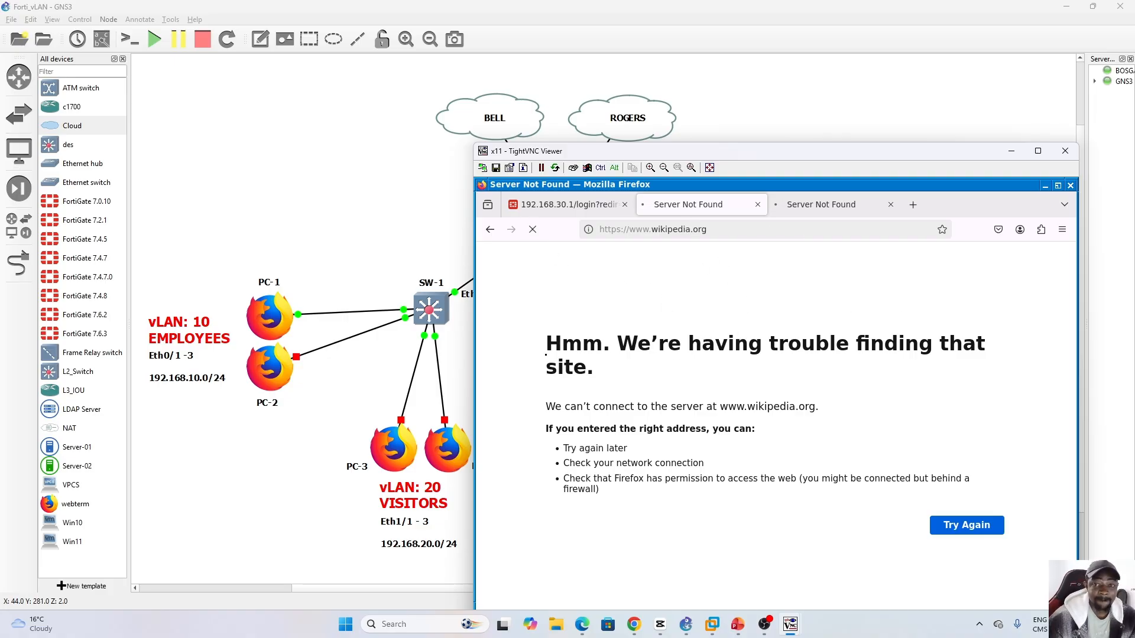
pyautogui.moveTo(737, 158); pyautogui.dragTo(935, 132)
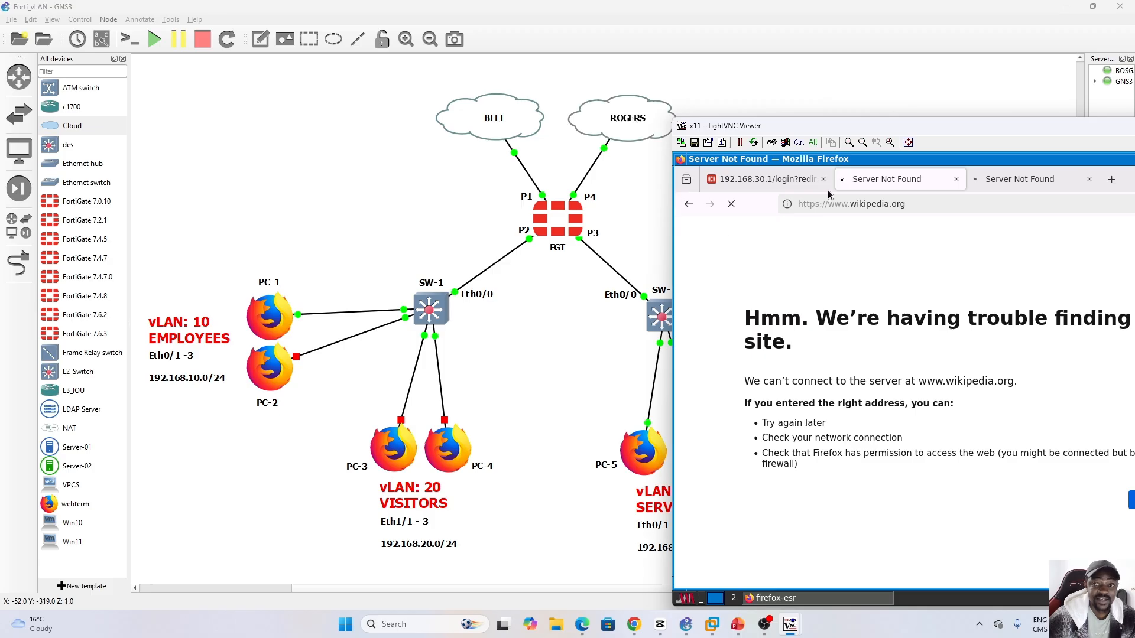
# Return to the FortiGate page and compare the SD-WAN probe status of both ISPs with the servers rule's member and the GNS3 topology.
pyautogui.click(583, 624)
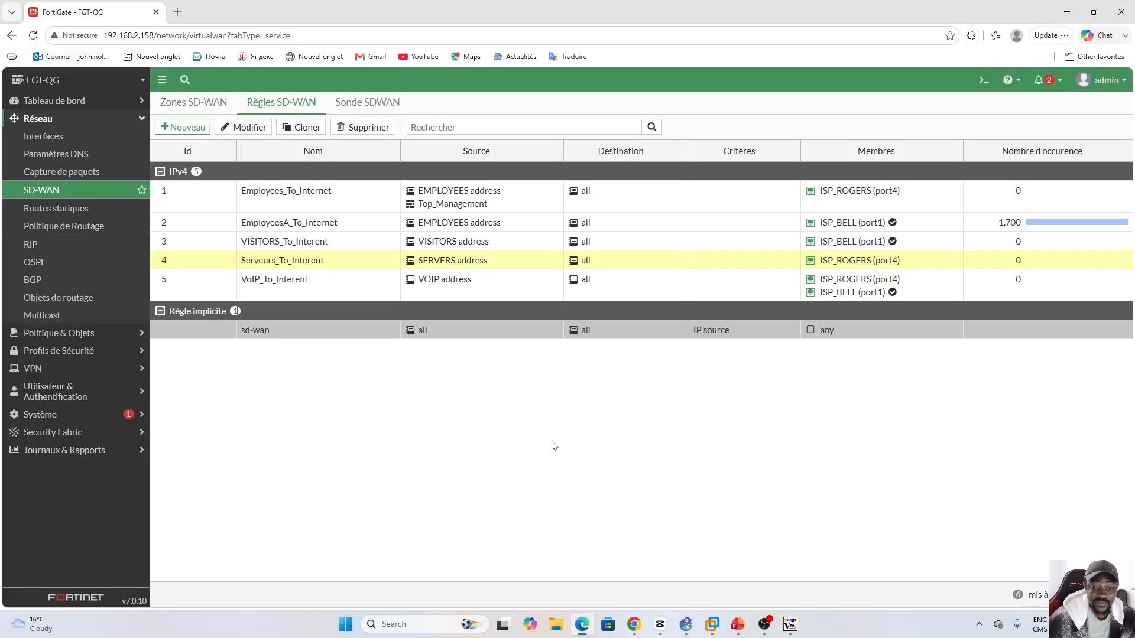
pyautogui.click(362, 105)
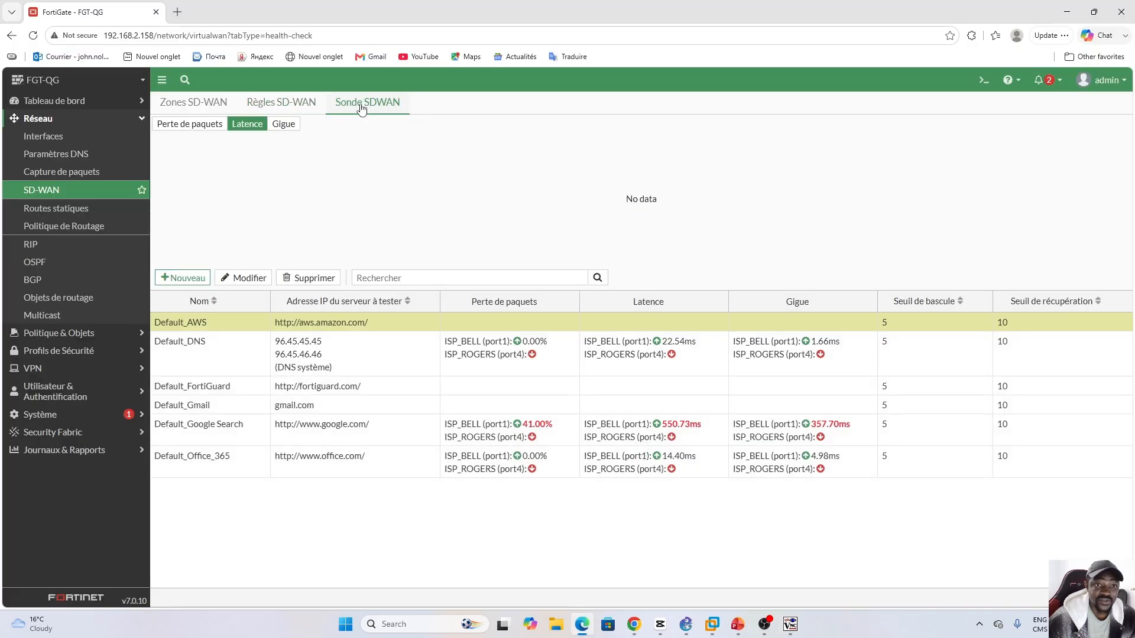
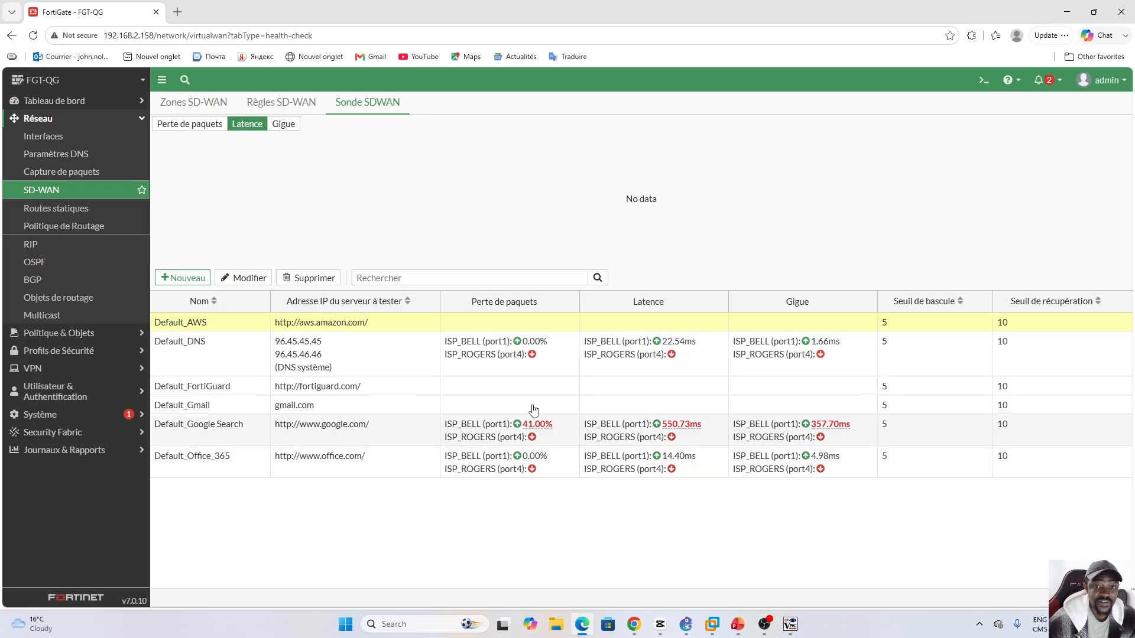
pyautogui.click(687, 625)
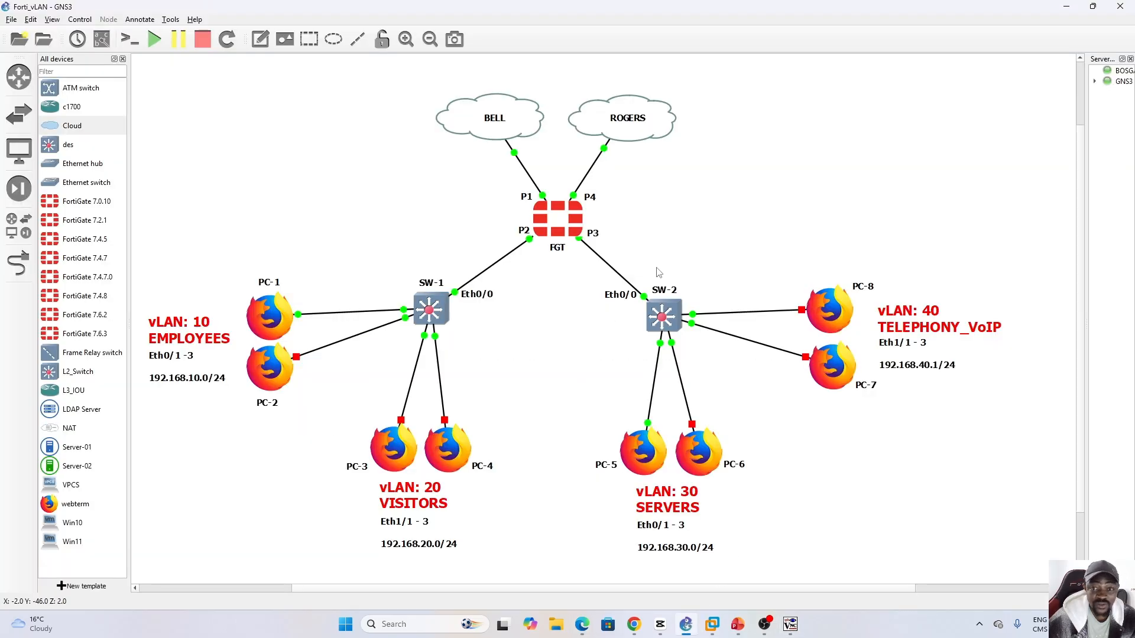
pyautogui.click(583, 625)
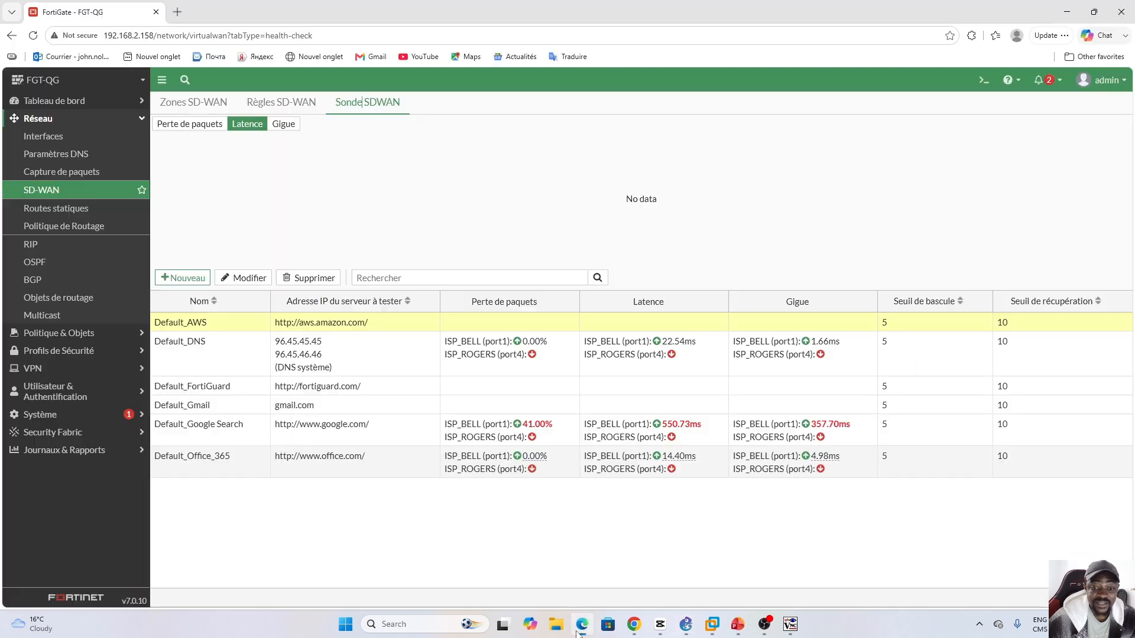
pyautogui.click(268, 102)
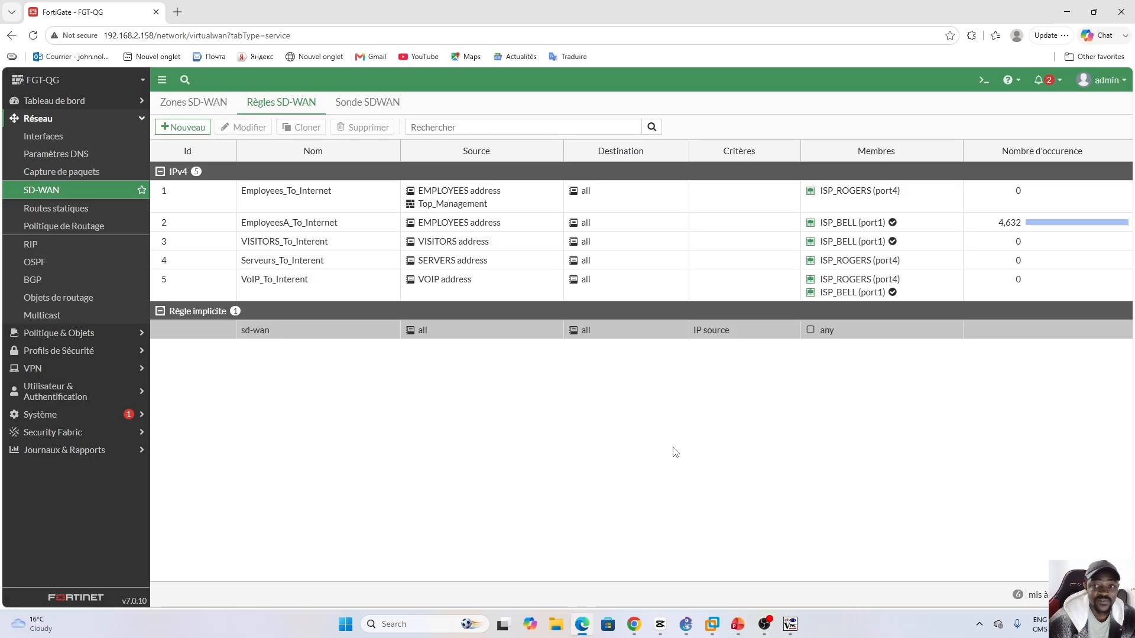
pyautogui.click(510, 263)
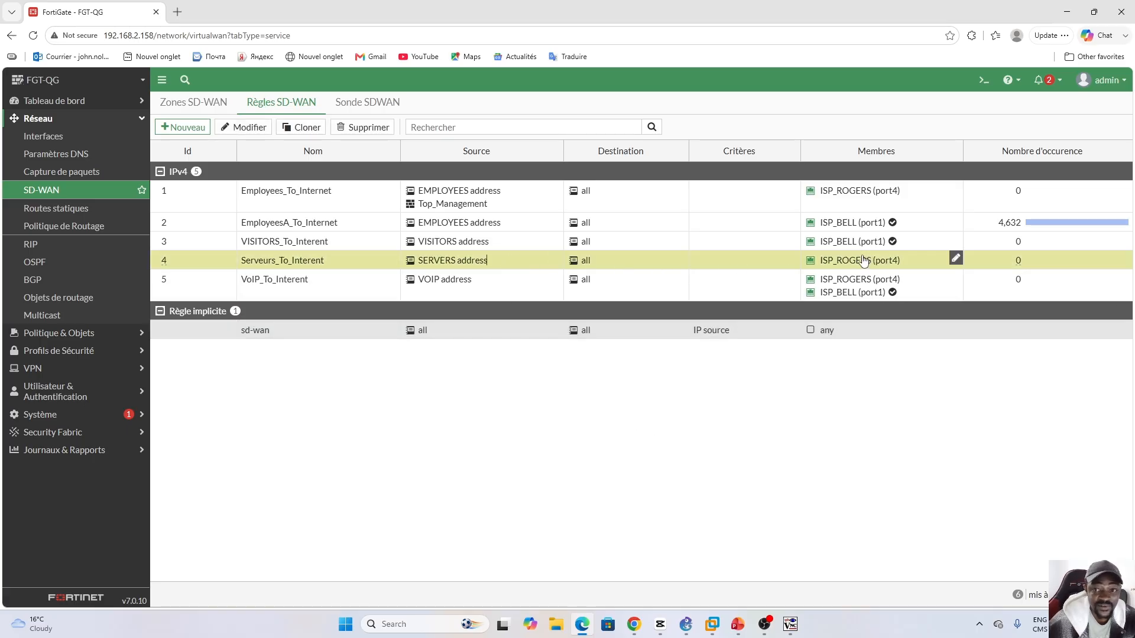
pyautogui.moveTo(826, 255)
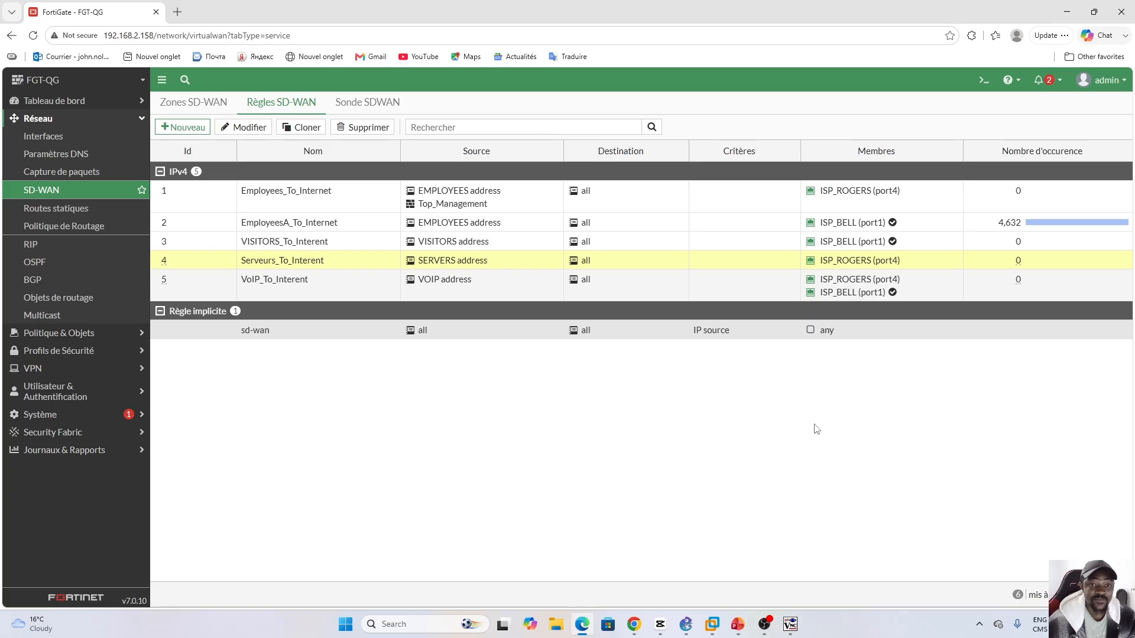
pyautogui.click(790, 628)
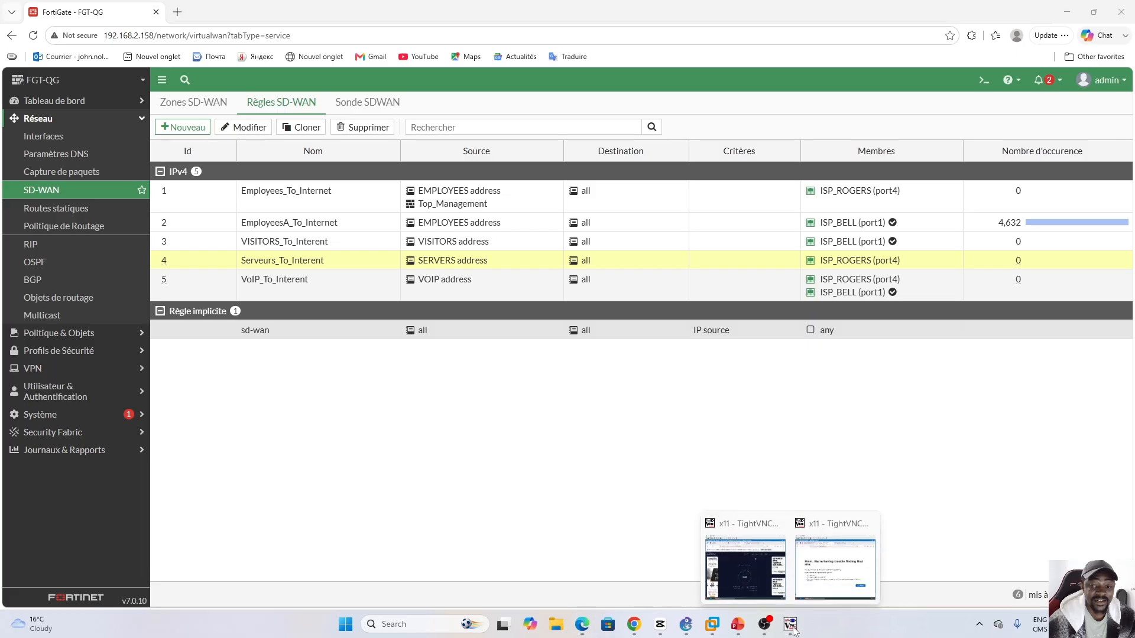
pyautogui.click(552, 465)
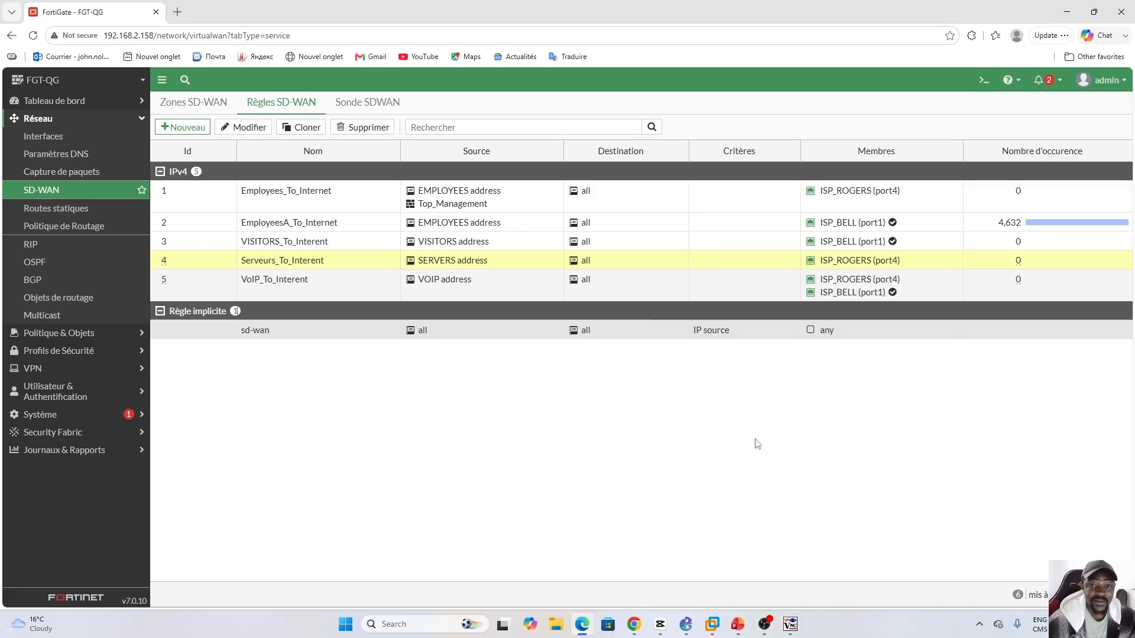
pyautogui.click(687, 628)
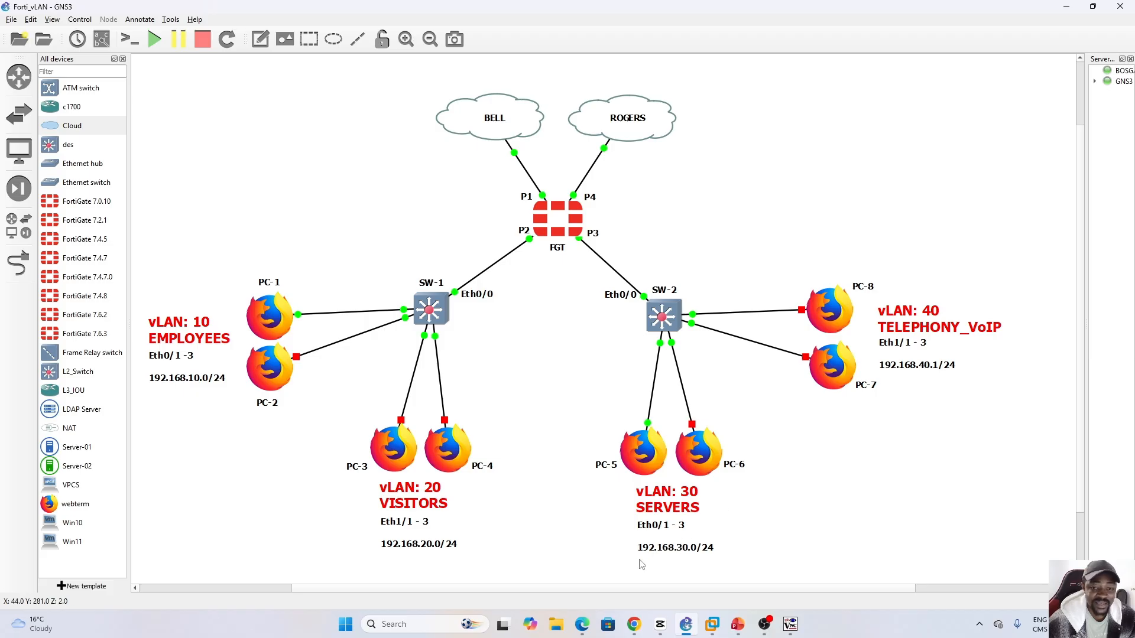
# Open the SD-WAN rule for SERVERS address on the FortiGate page for editing and rename it Serveurs_To_Internet.
pyautogui.click(583, 625)
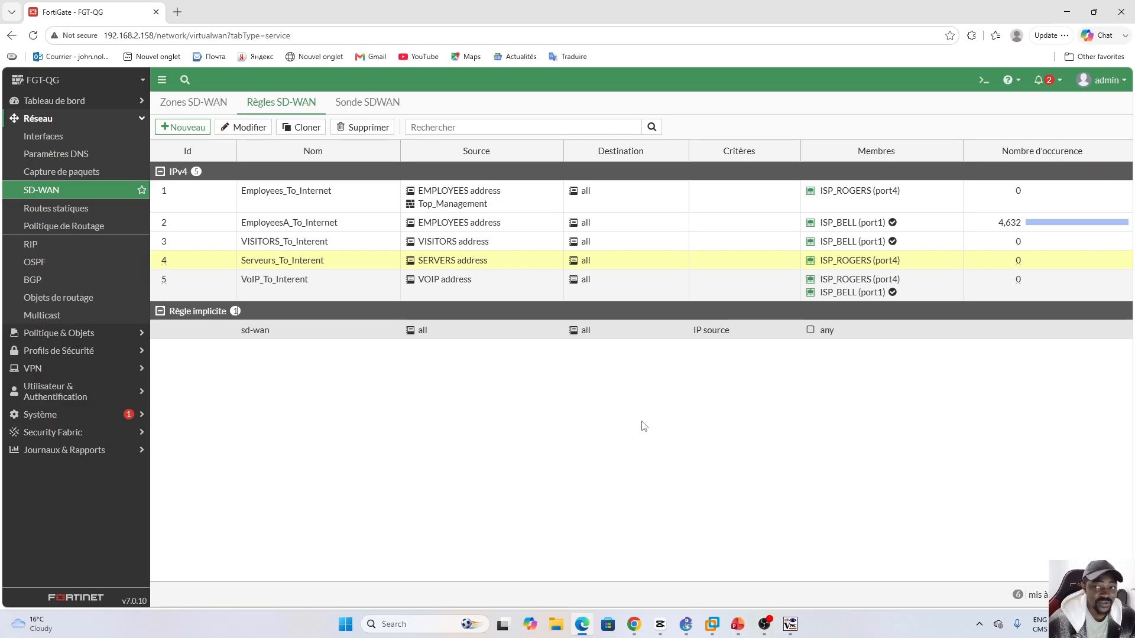
pyautogui.doubleClick(626, 265)
pyautogui.click(288, 130)
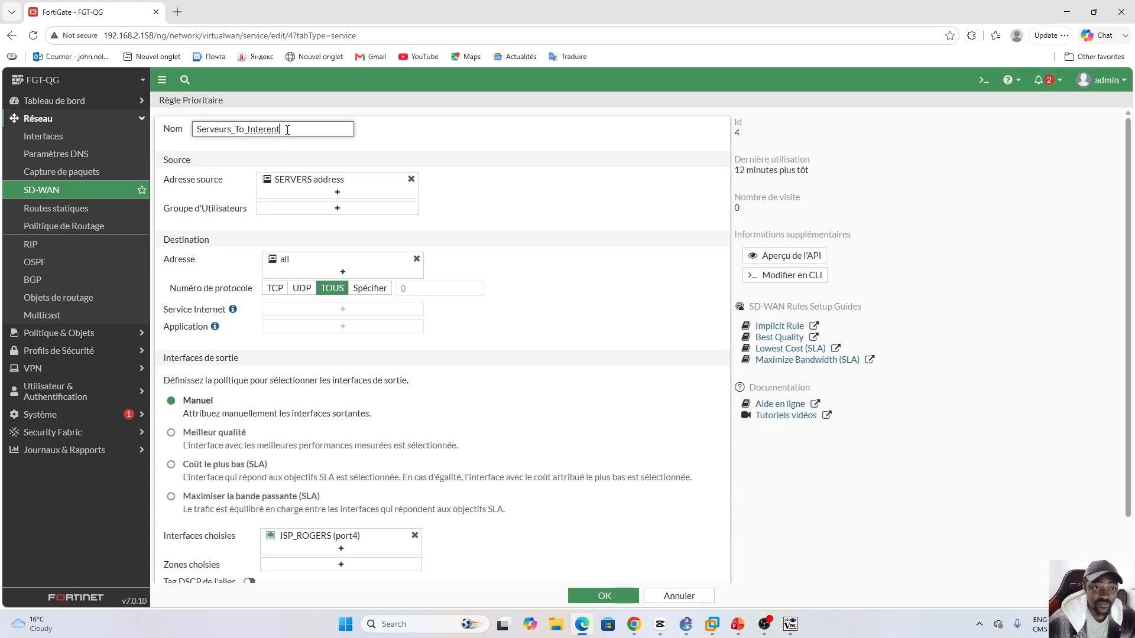
pyautogui.press('BackSpace')
pyautogui.press('BackSpace')
pyautogui.write('net')
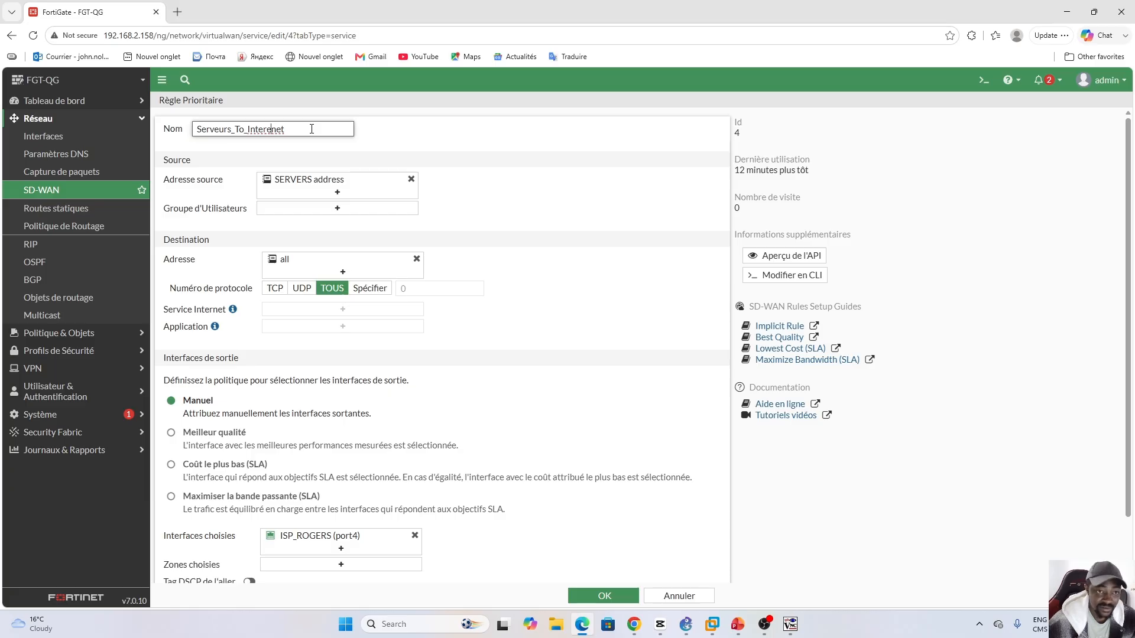
pyautogui.press('BackSpace')
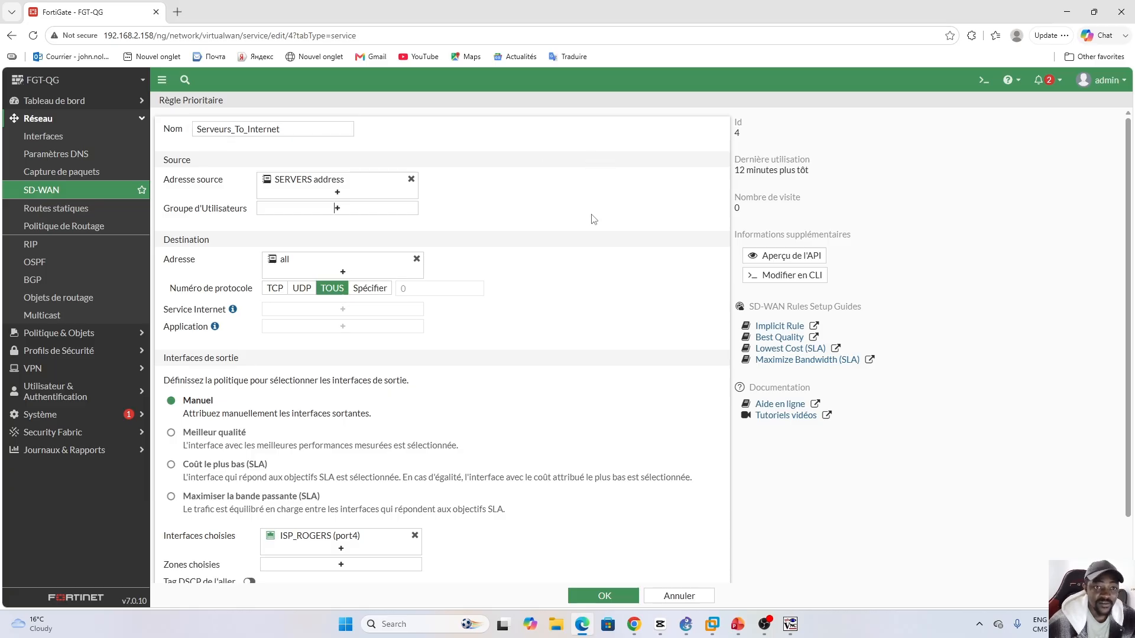
# Add the virtual-wan-link zone to the servers SD-WAN rule's chosen zones, save the rule, and check its members in the list.
pyautogui.moveTo(1124, 213); pyautogui.dragTo(1122, 345)
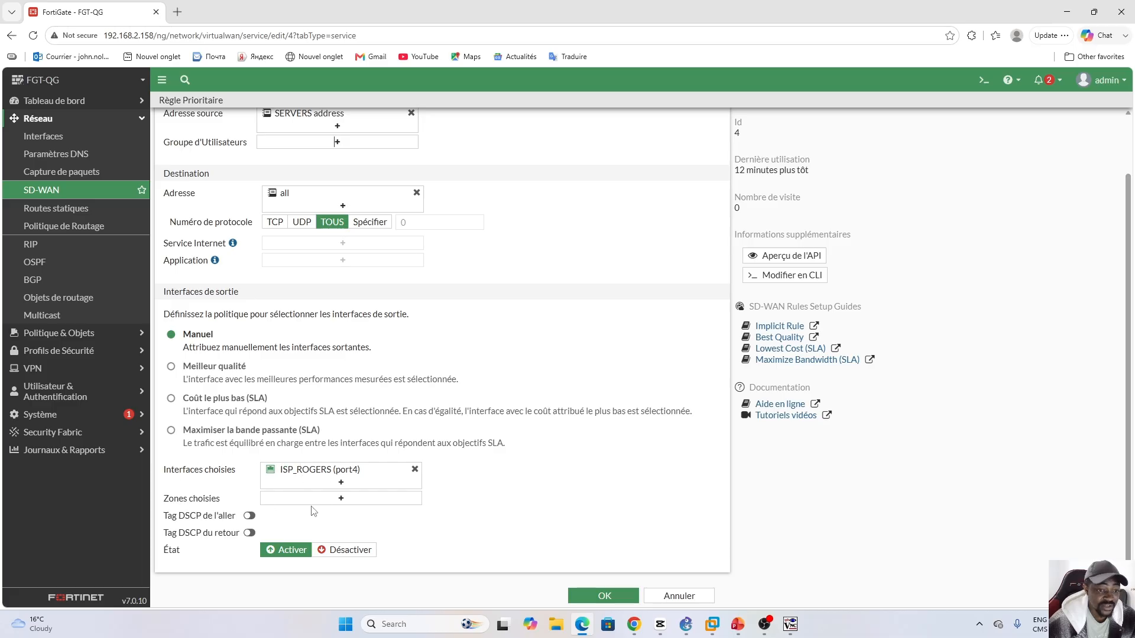
pyautogui.click(341, 500)
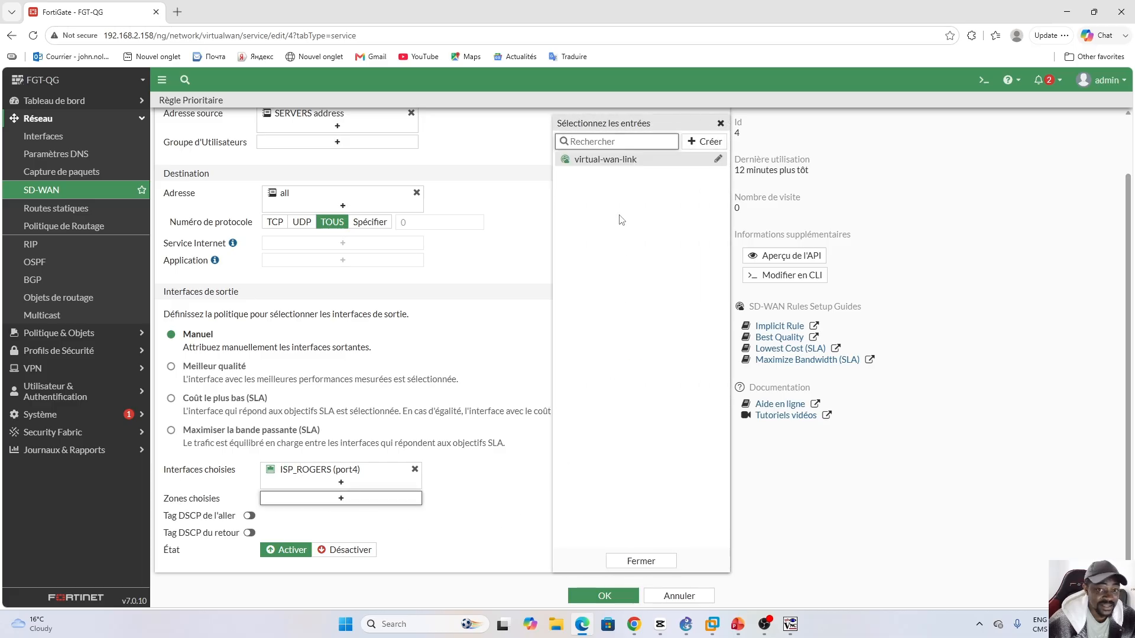
pyautogui.click(606, 160)
pyautogui.click(503, 526)
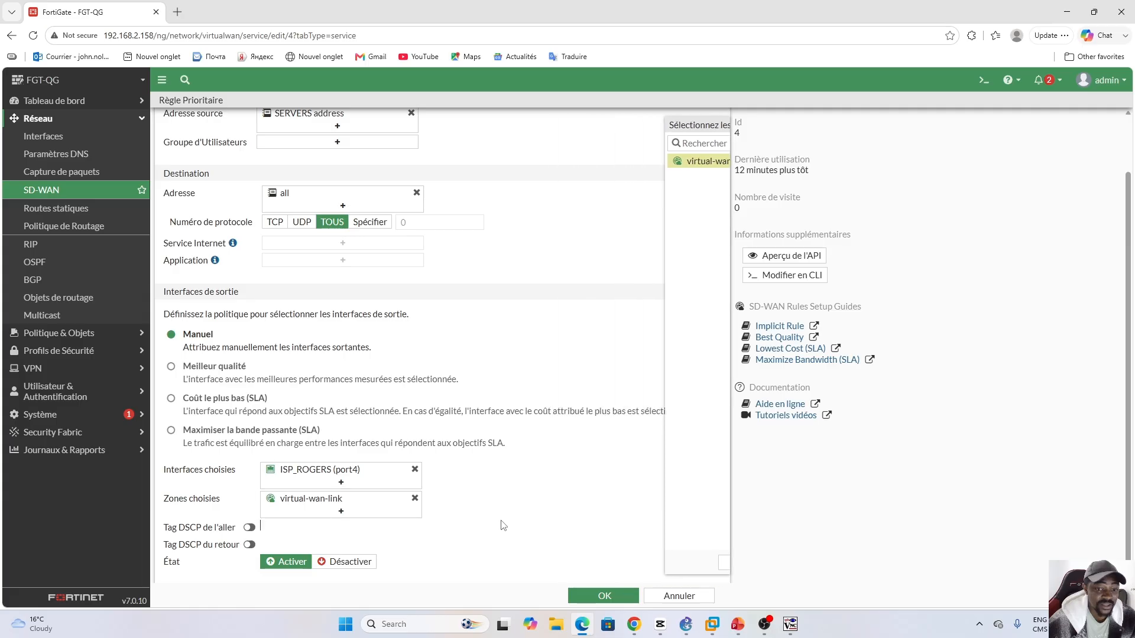
pyautogui.click(605, 597)
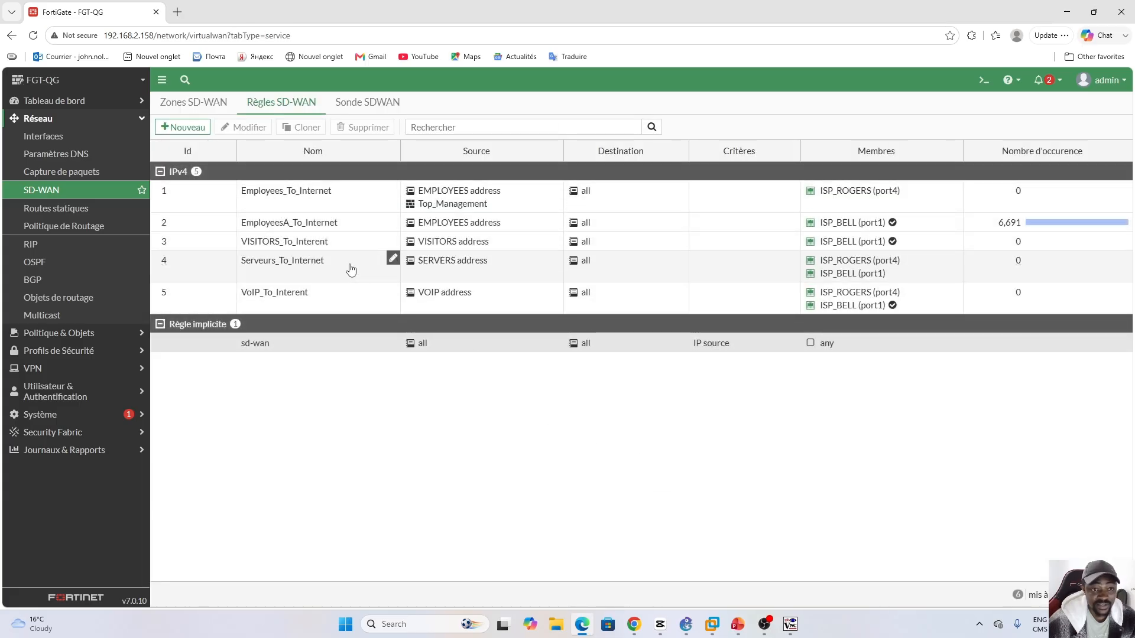
pyautogui.click(351, 270)
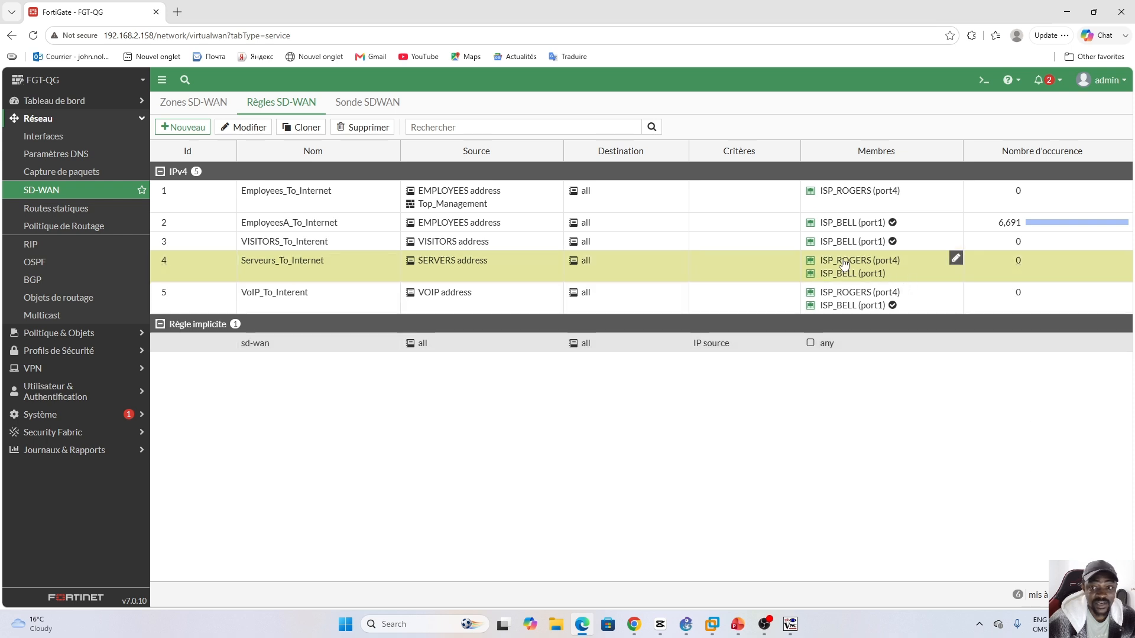
pyautogui.moveTo(844, 263)
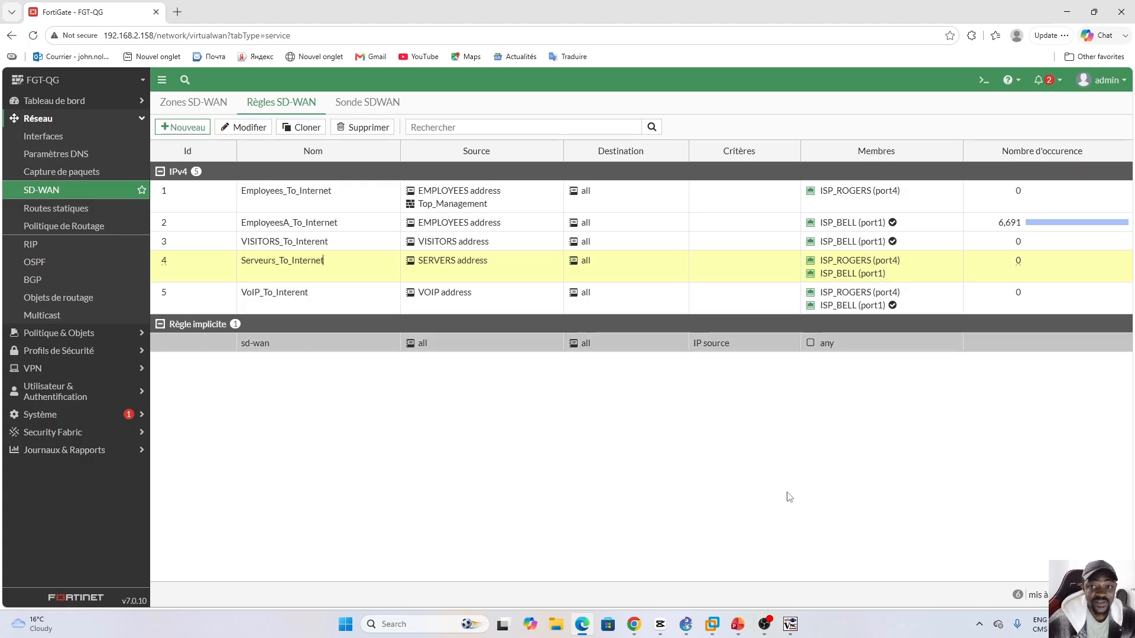
# Bring PC-5's TightVNC window fully into view and reload its Wikipedia and Add-ons pages to test internet access.
pyautogui.moveTo(791, 627)
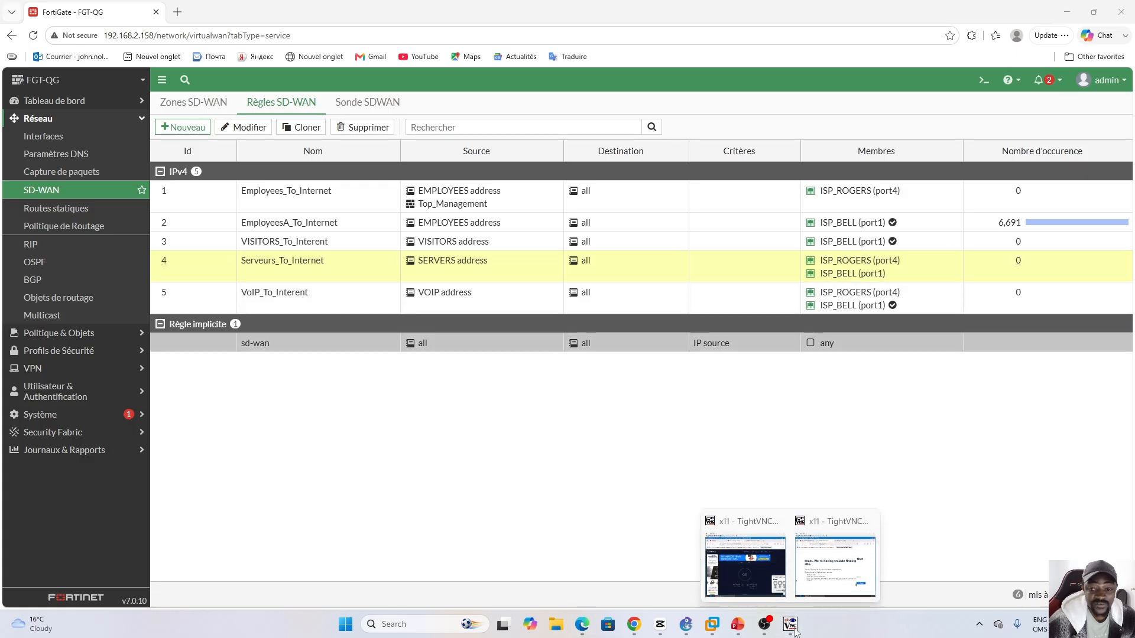
pyautogui.click(831, 562)
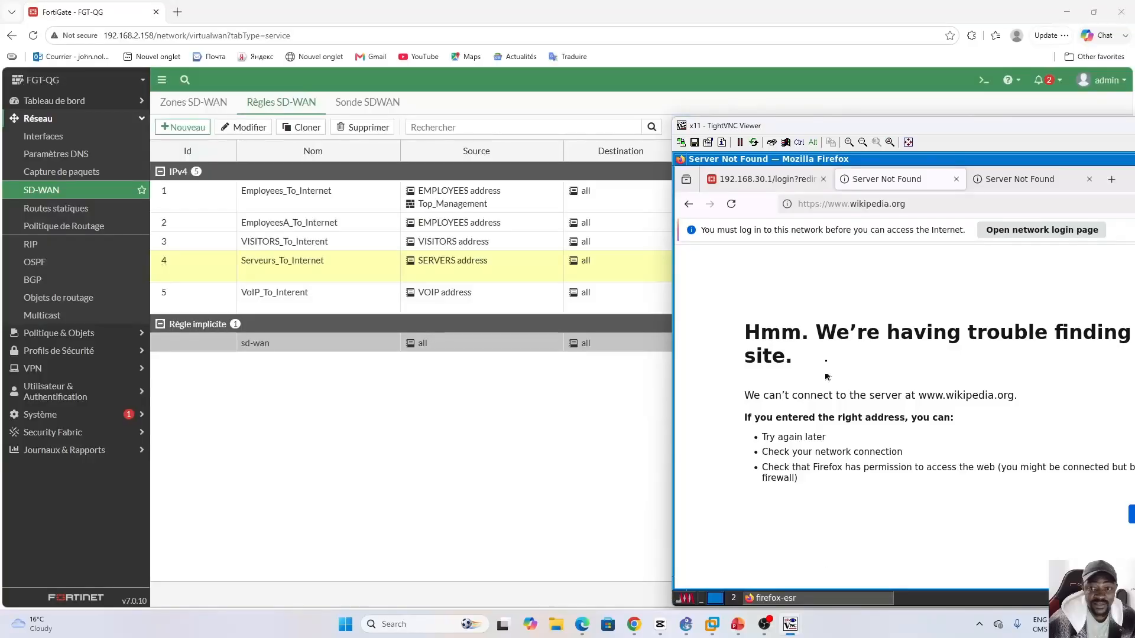
pyautogui.click(731, 204)
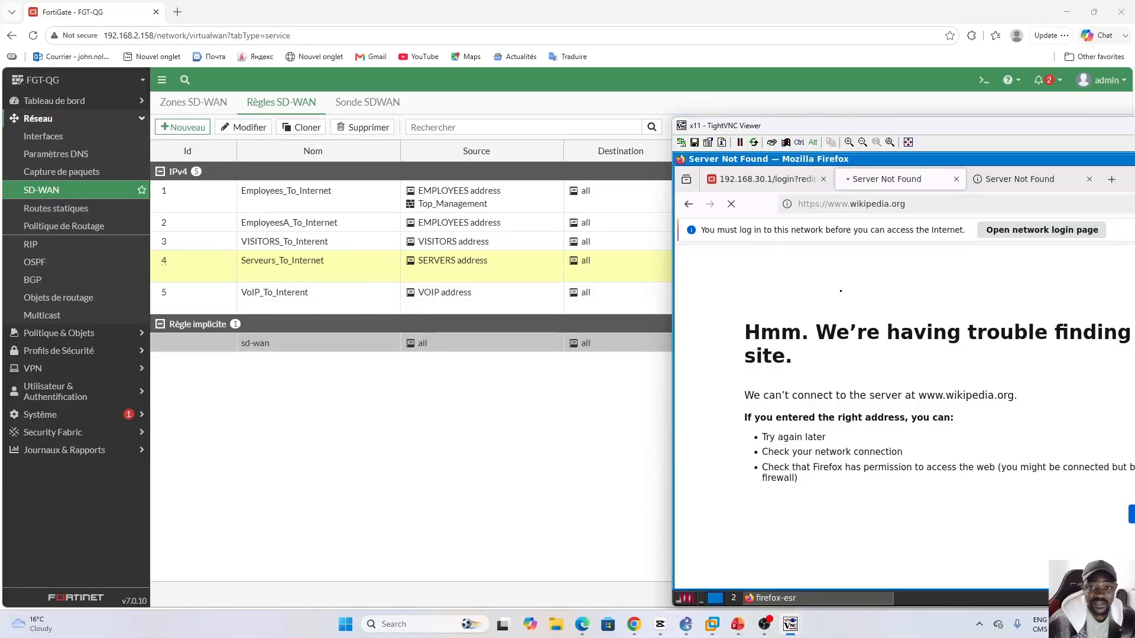
pyautogui.click(1024, 175)
pyautogui.click(732, 203)
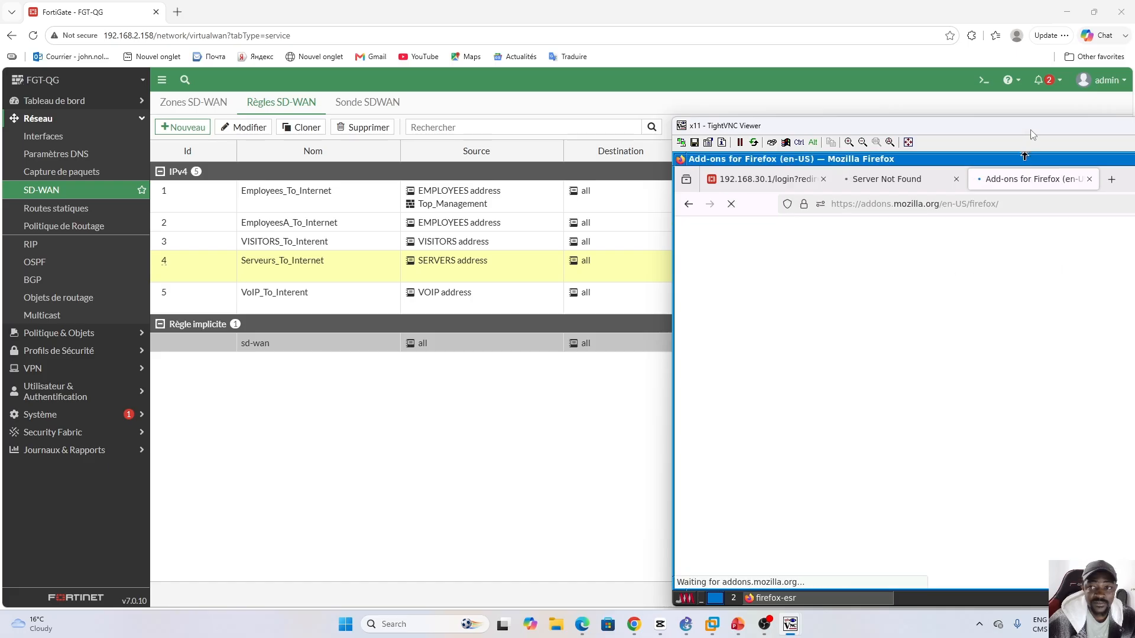
pyautogui.moveTo(1028, 126); pyautogui.dragTo(772, 102)
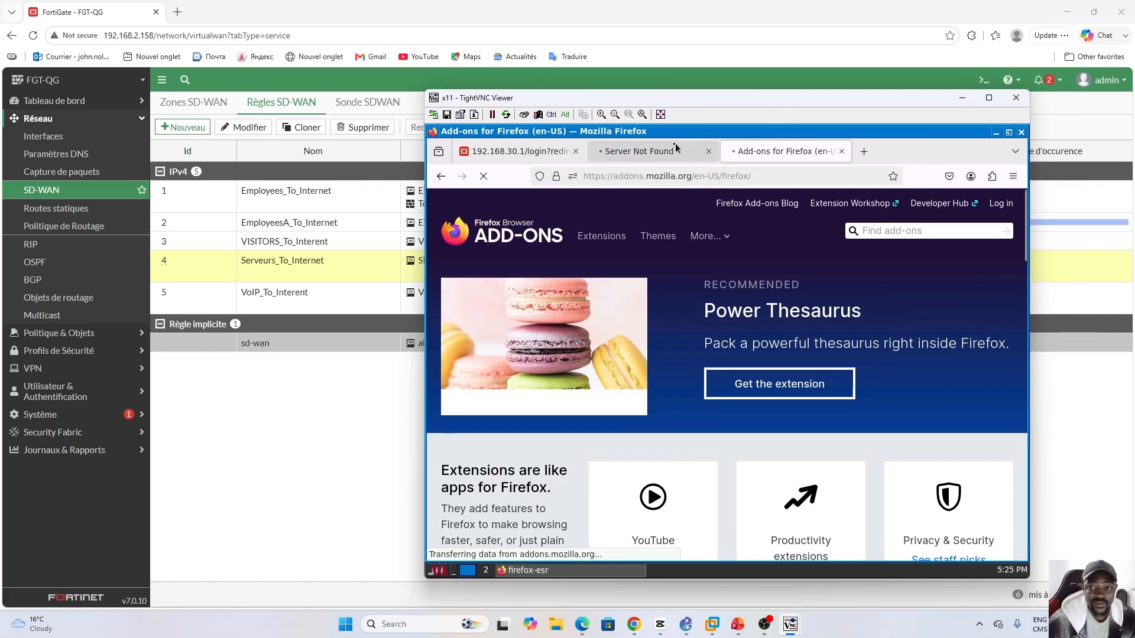
pyautogui.click(656, 151)
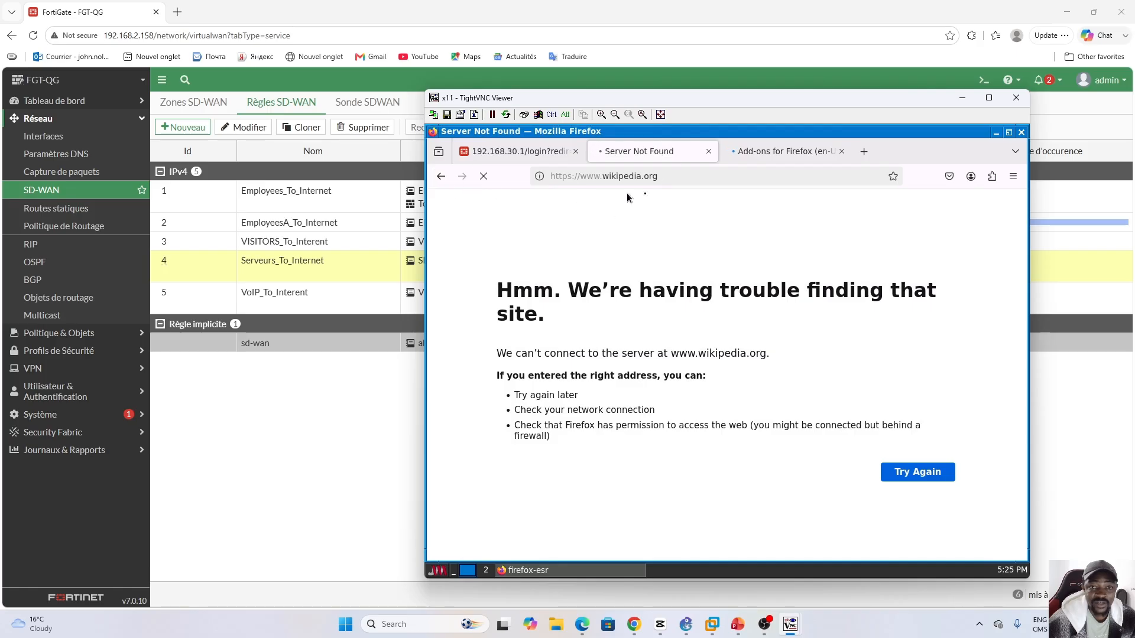
# Check the hit count and active member of the servers SD-WAN rule, then switch to the GNS3 topology.
pyautogui.click(288, 418)
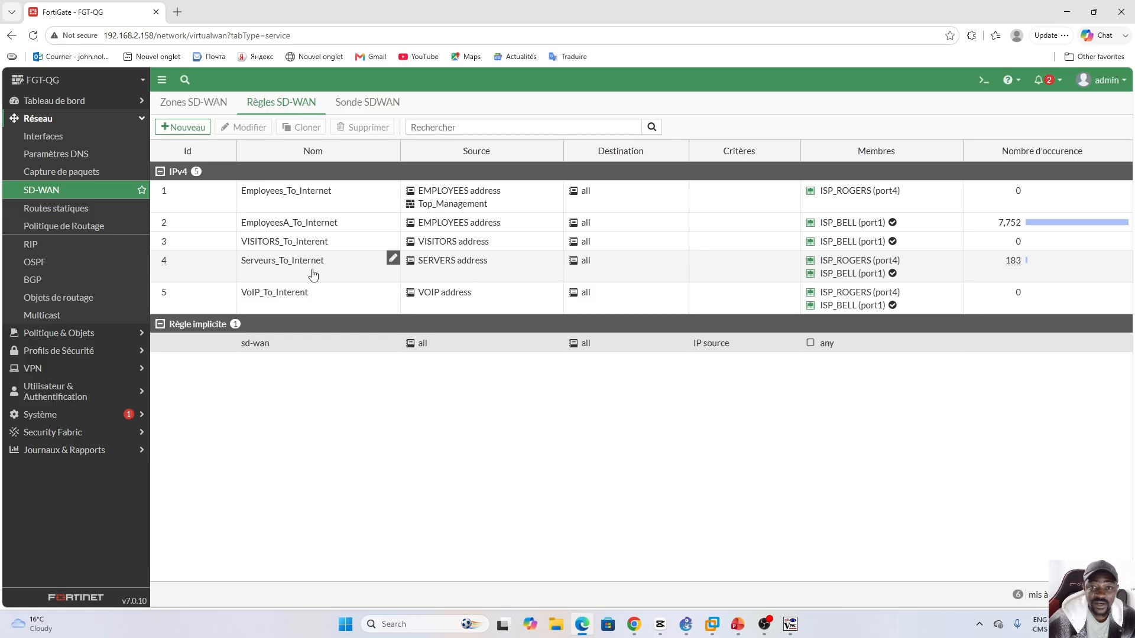
pyautogui.click(356, 278)
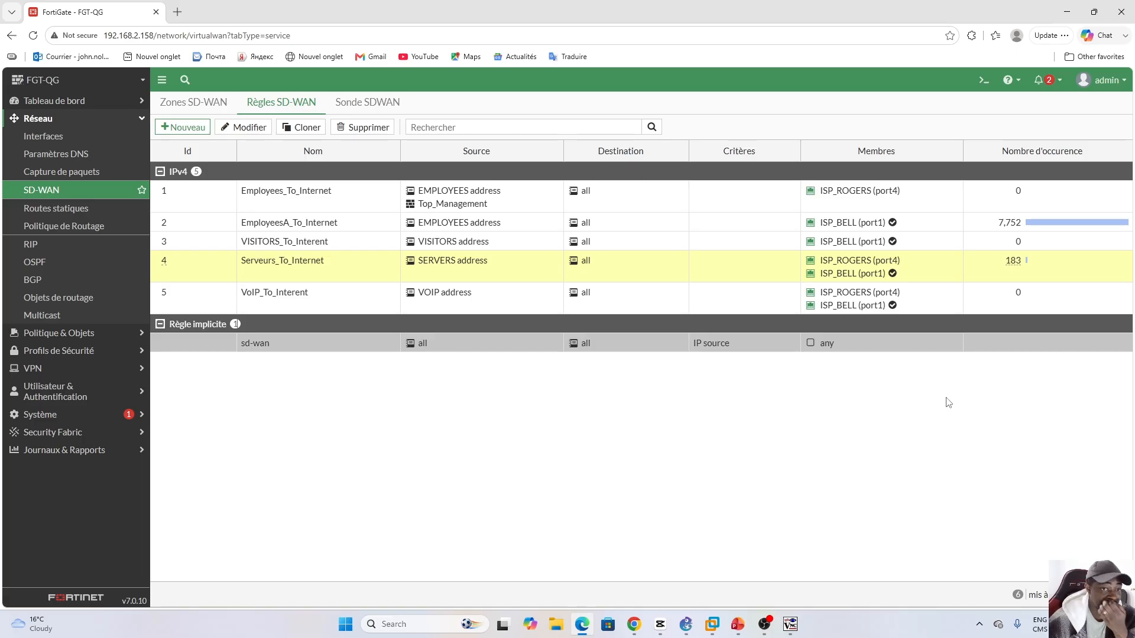
pyautogui.click(687, 632)
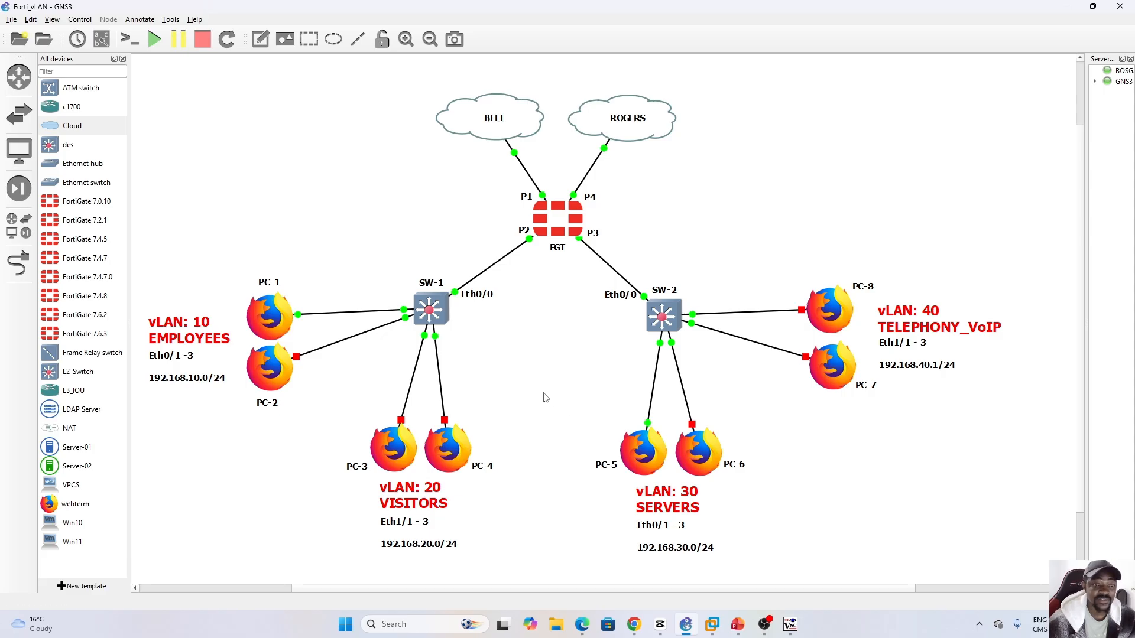